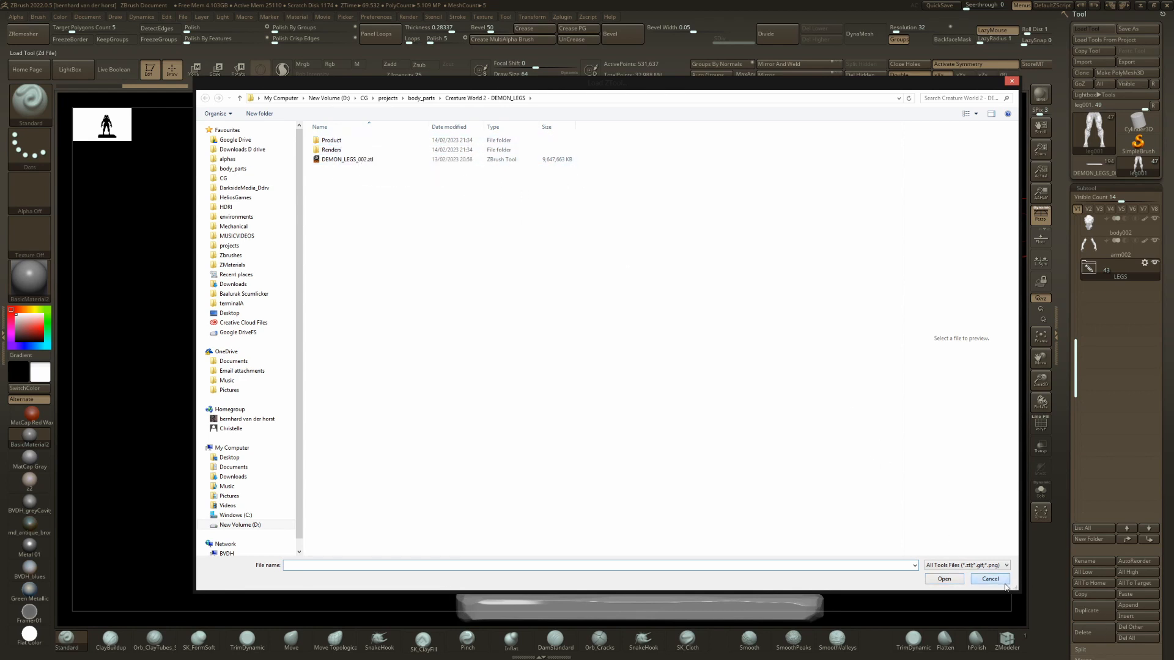
Cancel the tool loading dialog and inspect the assembled demon figure and its LEGS subtool folder.
{"action": "left_click", "coordinate": [1002, 581]}
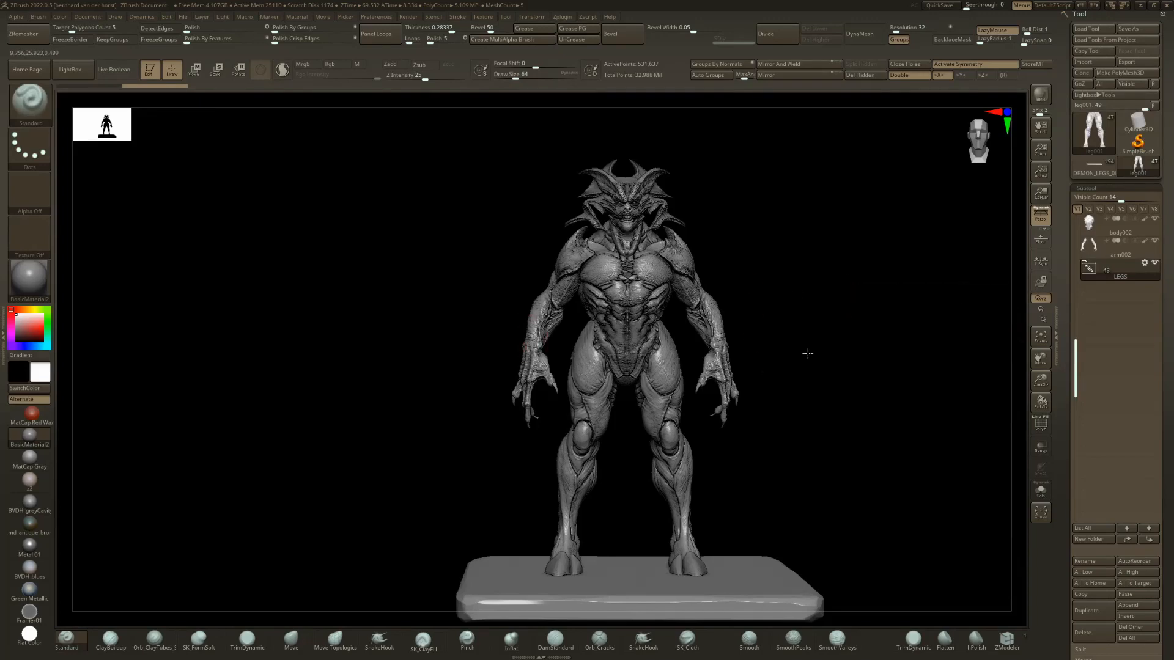
{"action": "left_click_drag", "start_coordinate": [807, 351], "coordinate": [644, 433]}
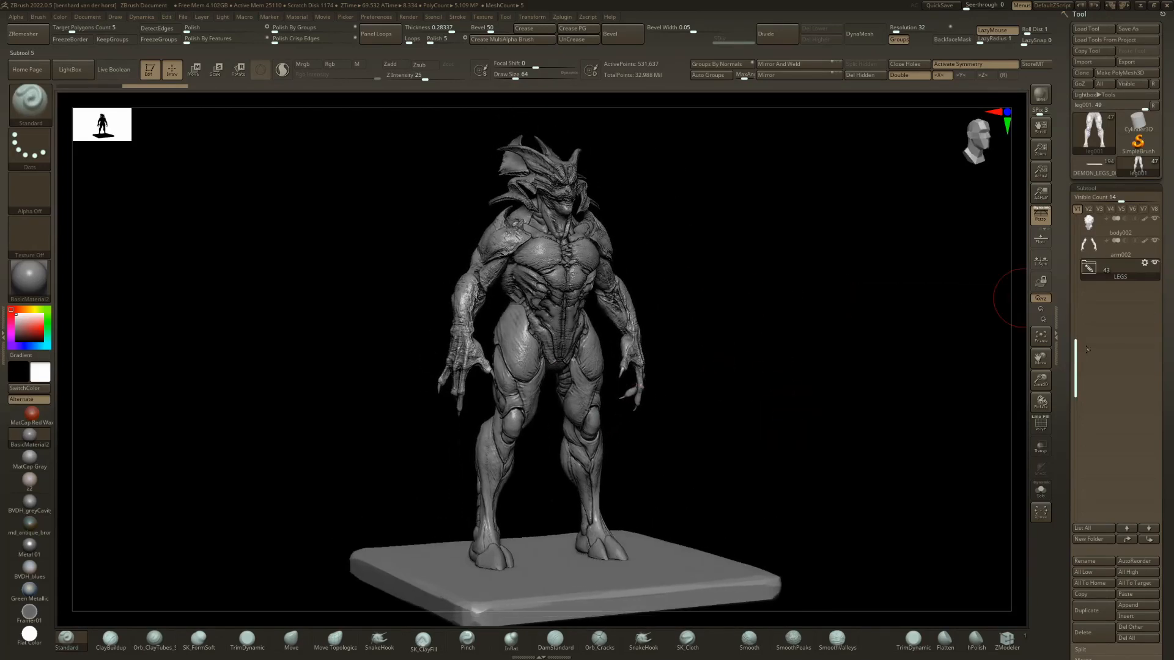
{"action": "left_click_drag", "start_coordinate": [1069, 305], "coordinate": [1062, 203]}
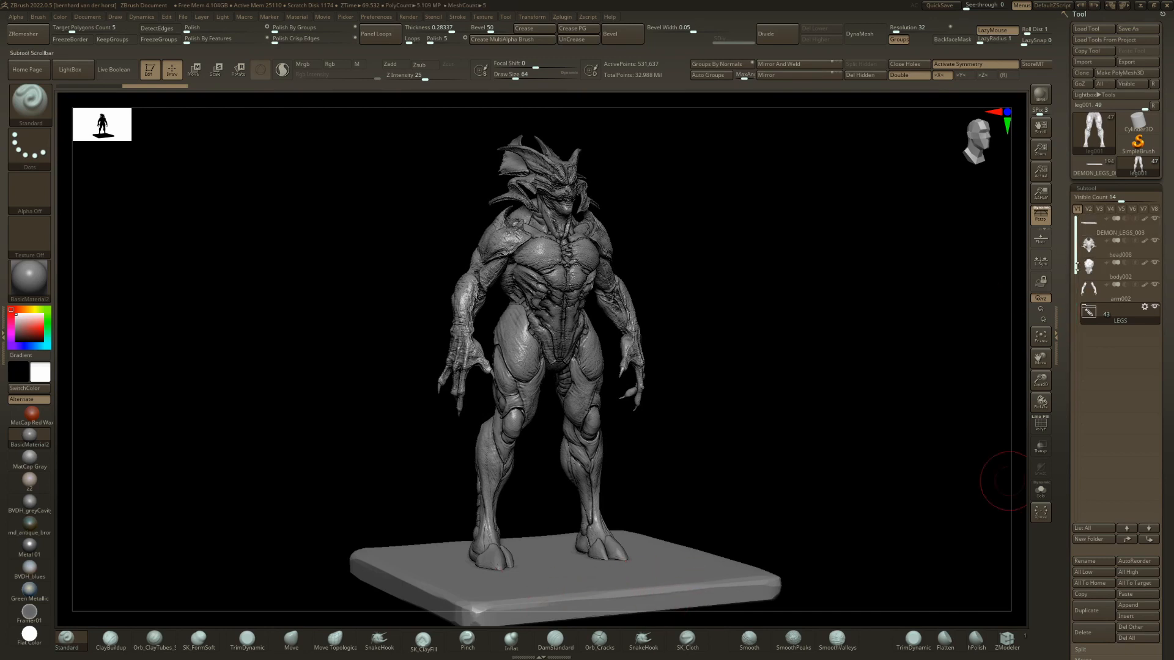
{"action": "mouse_move", "coordinate": [1087, 311]}
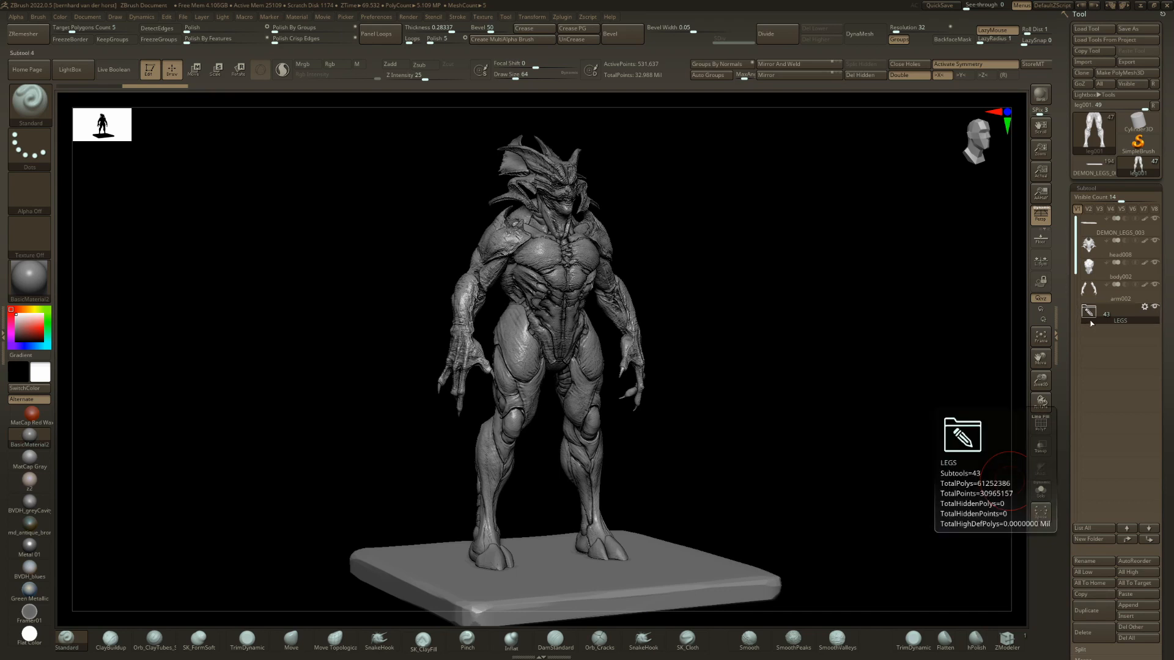
{"action": "left_click_drag", "start_coordinate": [693, 331], "coordinate": [677, 332]}
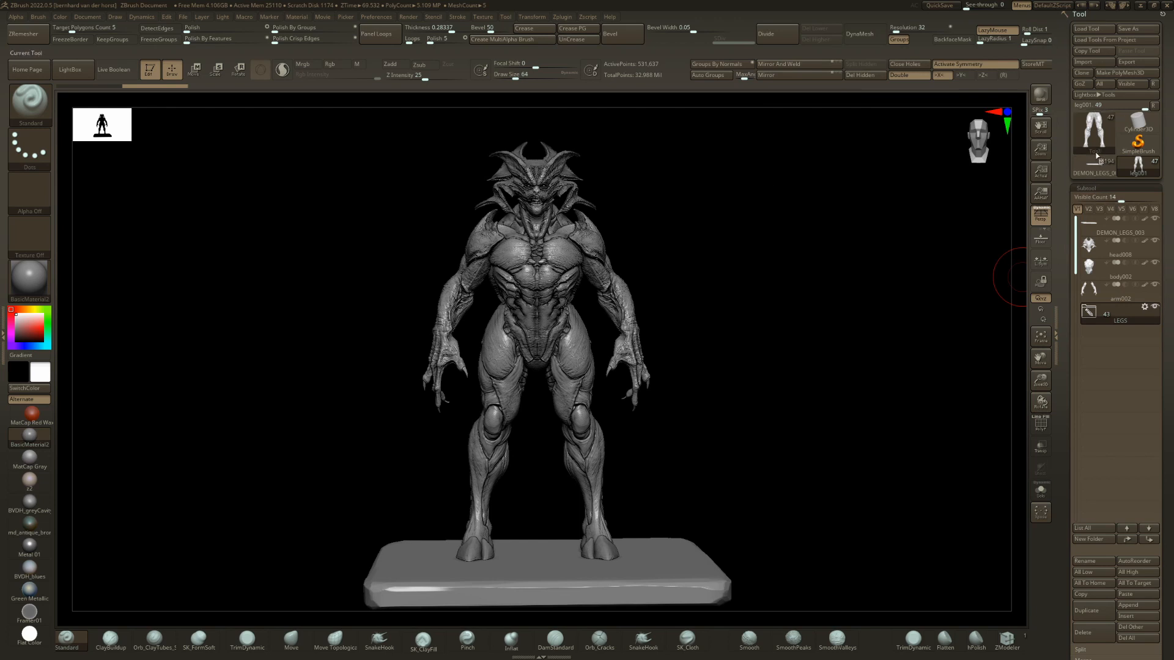
Switch to the DEMON_LEGS_002 tool and look inside its LEGS and HEADS subtool folders.
{"action": "left_click", "coordinate": [1096, 158]}
{"action": "left_click", "coordinate": [1095, 161]}
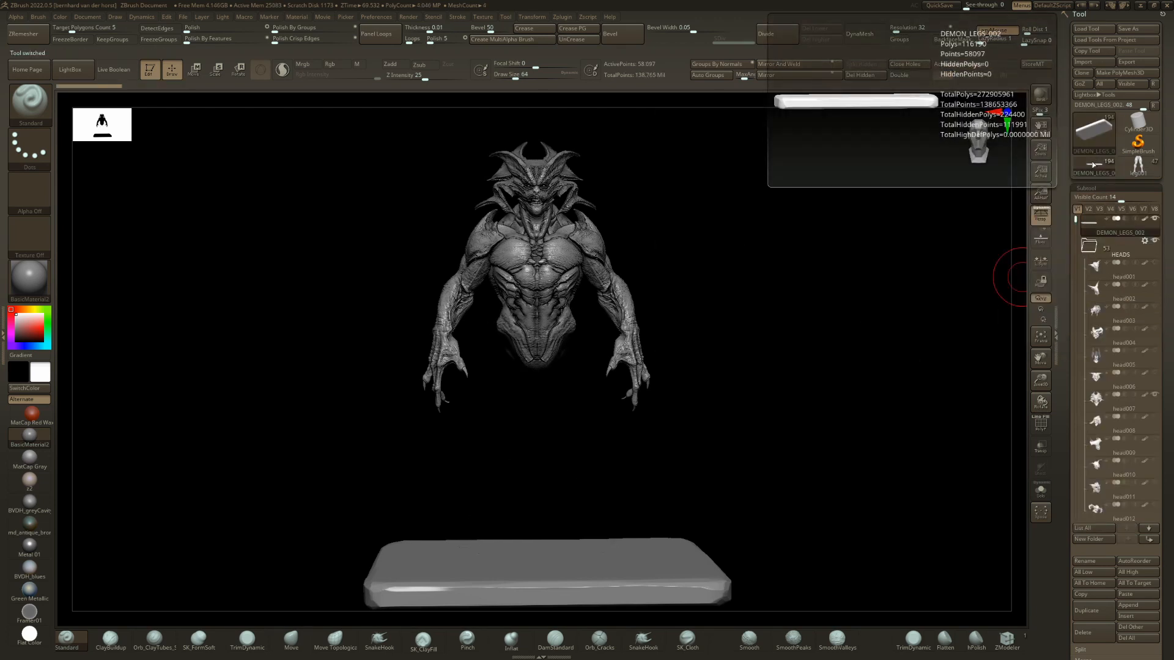
{"action": "left_click", "coordinate": [1089, 246]}
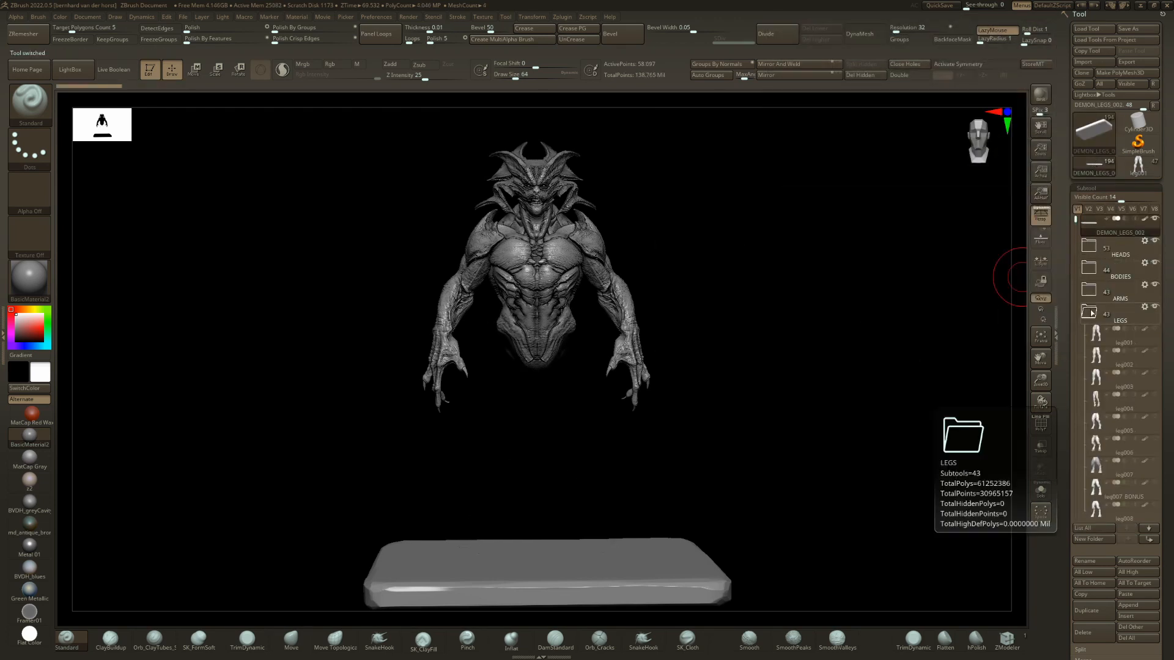
{"action": "left_click", "coordinate": [1091, 312]}
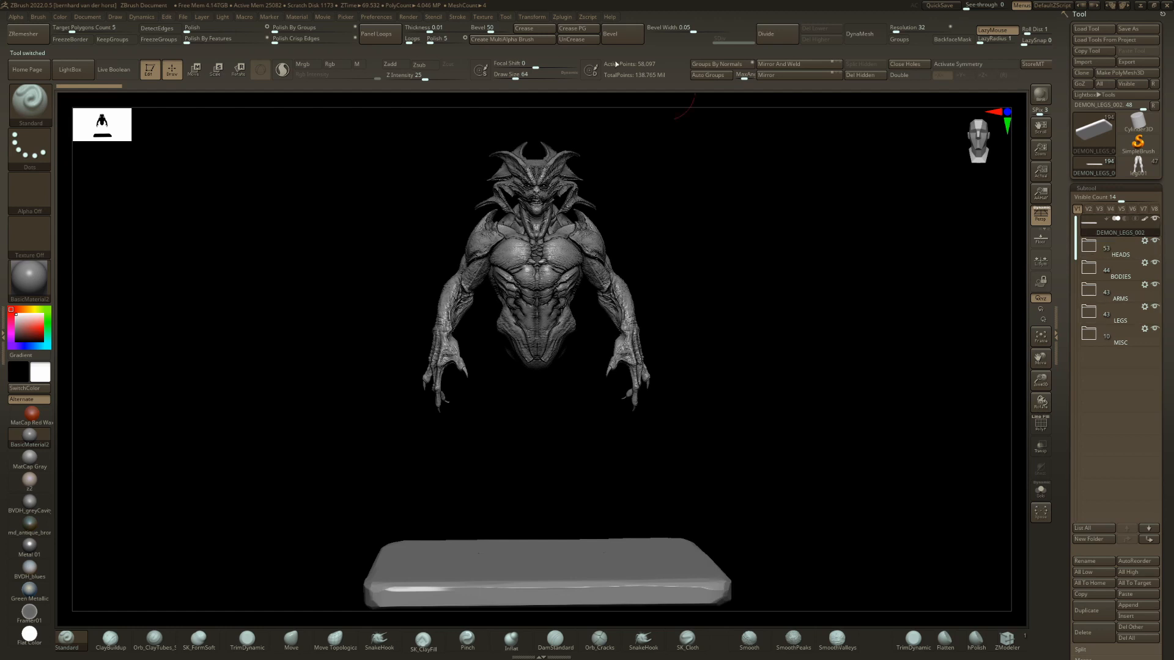
{"action": "left_click", "coordinate": [1094, 248]}
{"action": "left_click", "coordinate": [1090, 248]}
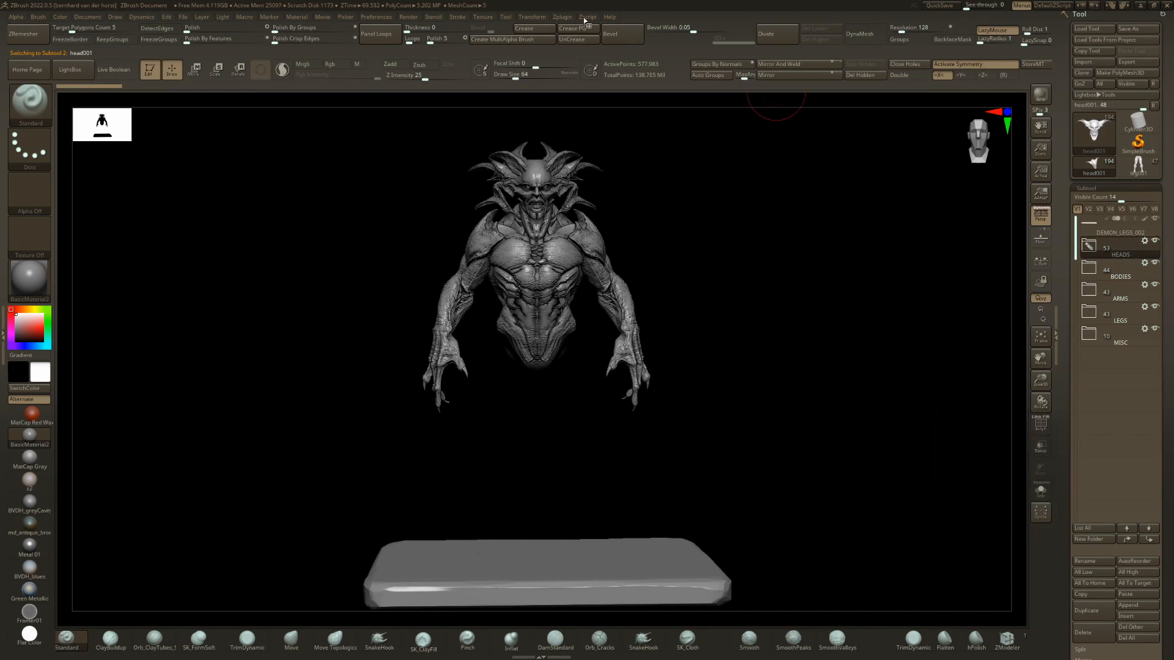
Return to the assembled demon tool with the LEGS folder and locate SubTool Master's Copy Folder command.
{"action": "left_click", "coordinate": [557, 18]}
{"action": "left_click", "coordinate": [1138, 167]}
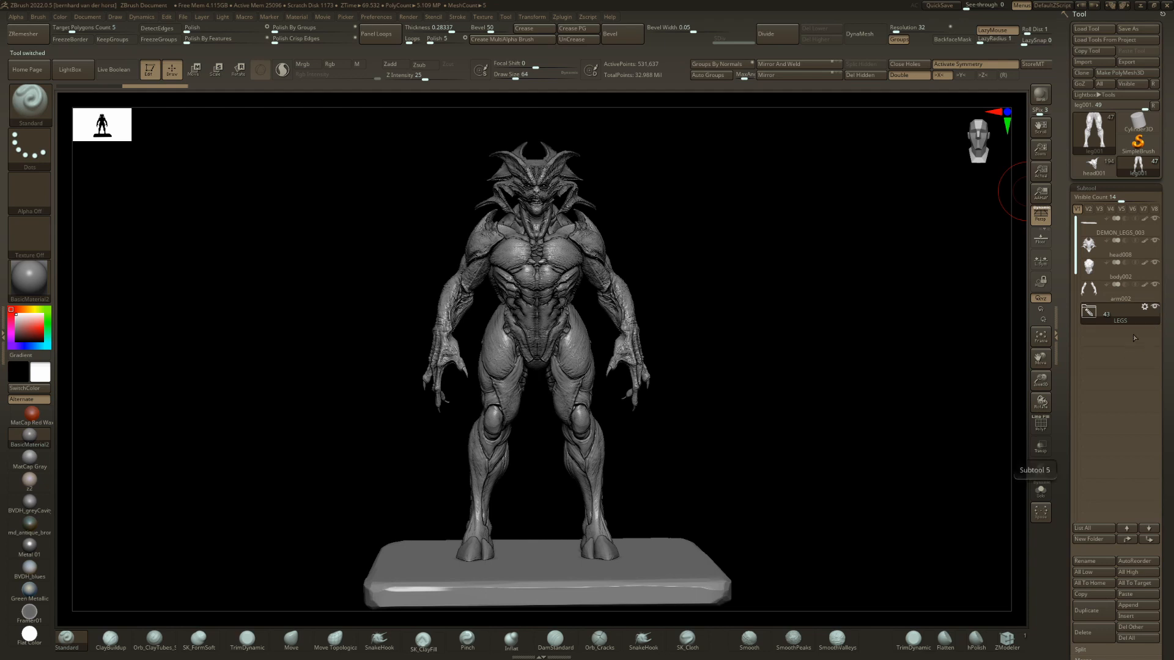
{"action": "left_click", "coordinate": [563, 17]}
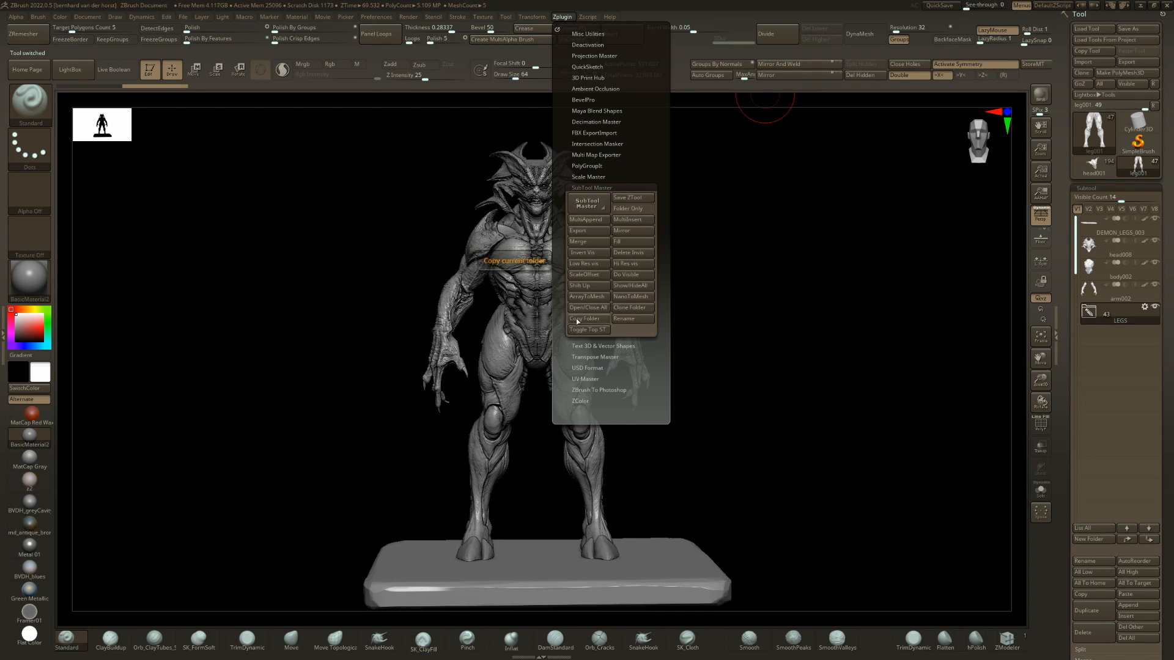
{"action": "left_click_drag", "start_coordinate": [782, 333], "coordinate": [774, 332]}
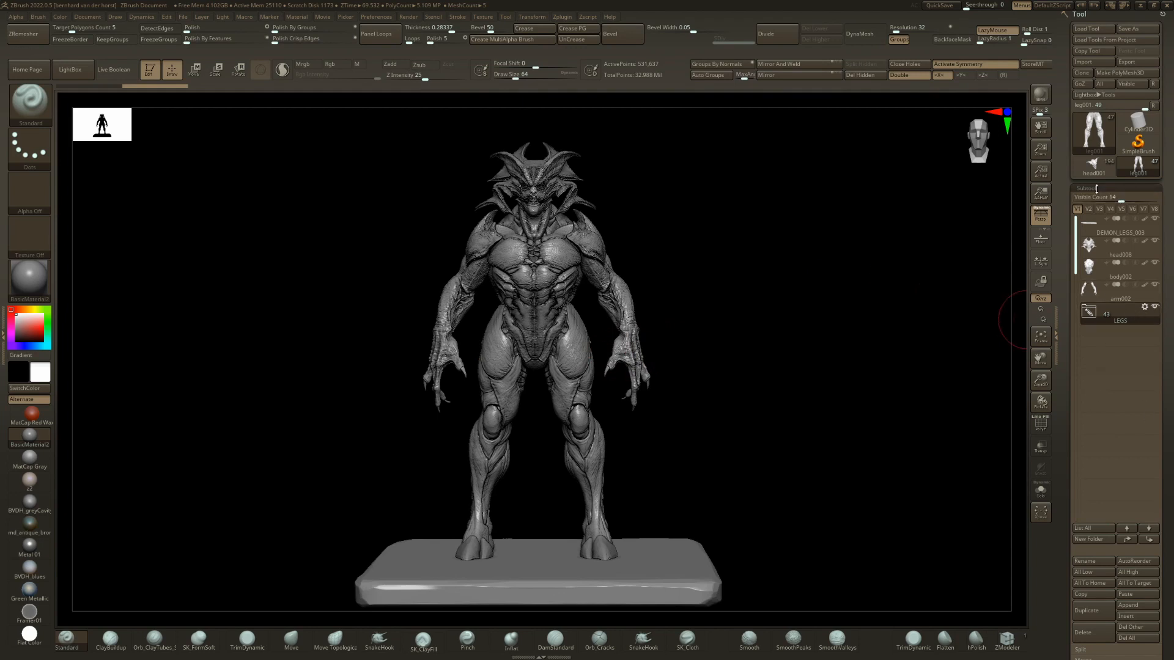
Review the body part folders in the source library tool, then return to the assembled demon tool.
{"action": "left_click", "coordinate": [1101, 166]}
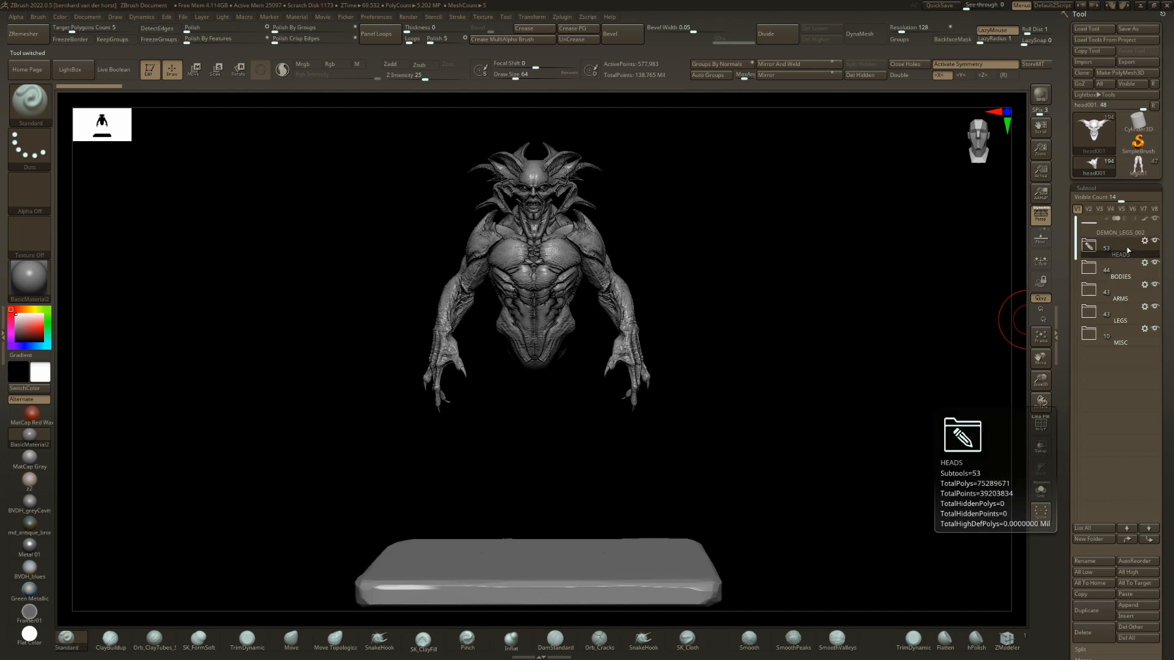
{"action": "mouse_move", "coordinate": [1128, 292]}
{"action": "left_click", "coordinate": [1137, 166]}
{"action": "left_click_drag", "start_coordinate": [689, 341], "coordinate": [728, 331]}
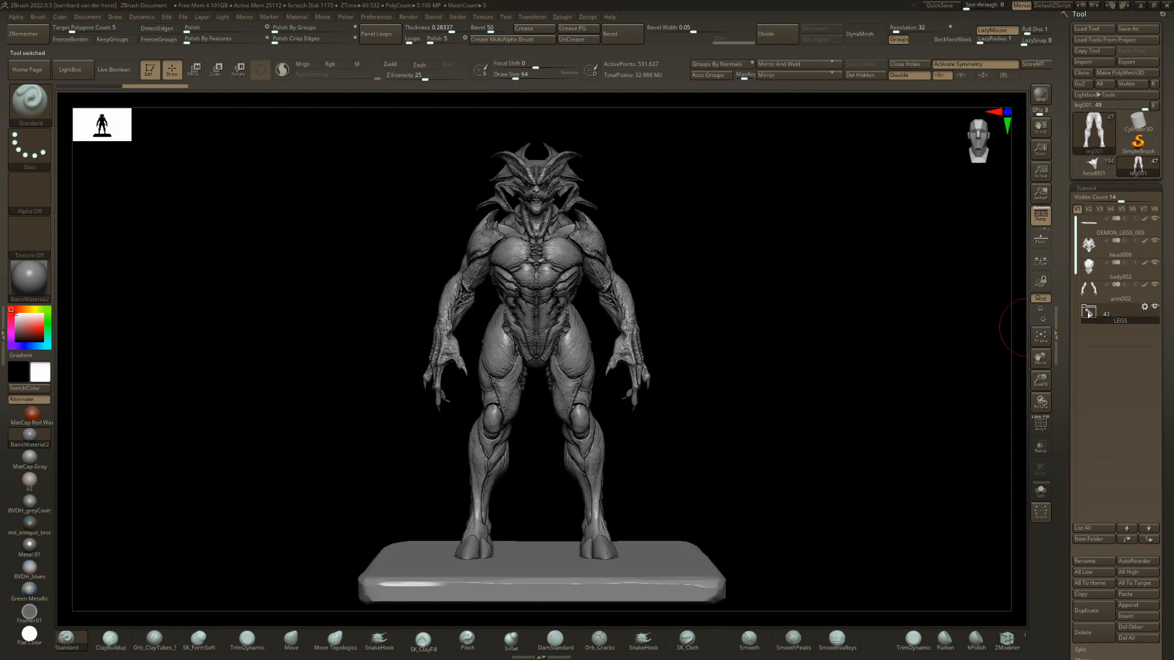
Expand the LEGS folder and display the sculpt layers of leg001.
{"action": "left_click", "coordinate": [1089, 313]}
{"action": "mouse_move", "coordinate": [668, 413]}
{"action": "left_mouse_down"}
{"action": "mouse_move", "coordinate": [590, 411]}
{"action": "mouse_move", "coordinate": [547, 366]}
{"action": "mouse_move", "coordinate": [569, 355]}
{"action": "mouse_move", "coordinate": [537, 380]}
{"action": "mouse_move", "coordinate": [652, 388]}
{"action": "mouse_move", "coordinate": [429, 402]}
{"action": "left_mouse_up"}
{"action": "key", "text": "ctrl+s"}
{"action": "key", "text": "ctrl+s"}
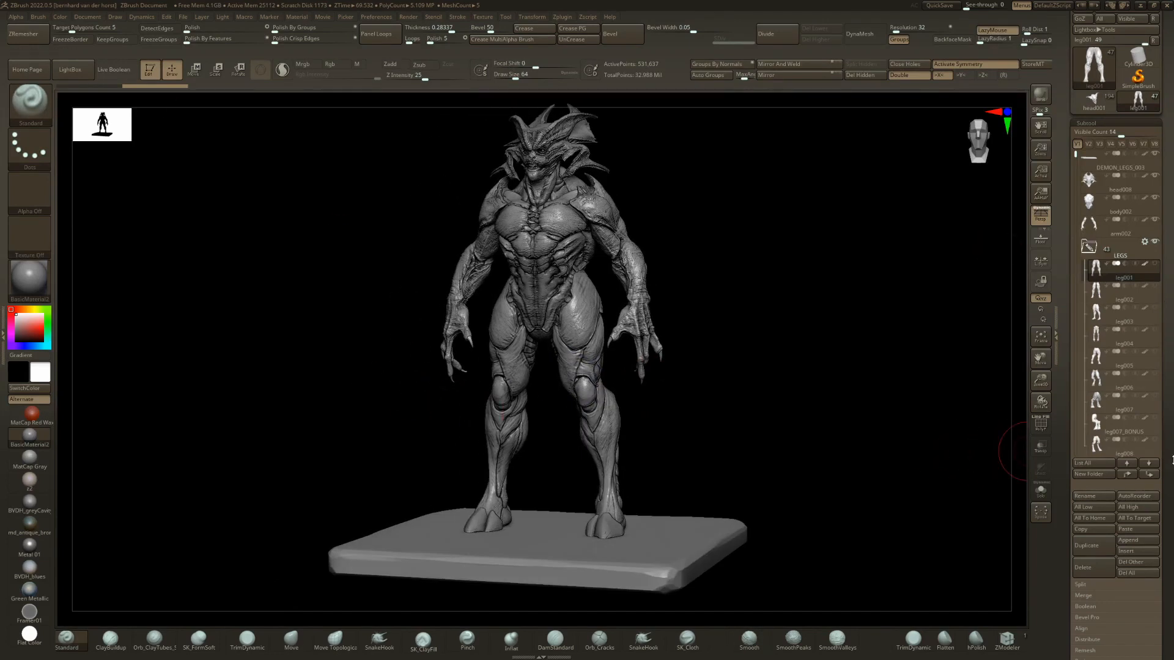
{"action": "left_click_drag", "start_coordinate": [1171, 460], "coordinate": [1138, 367]}
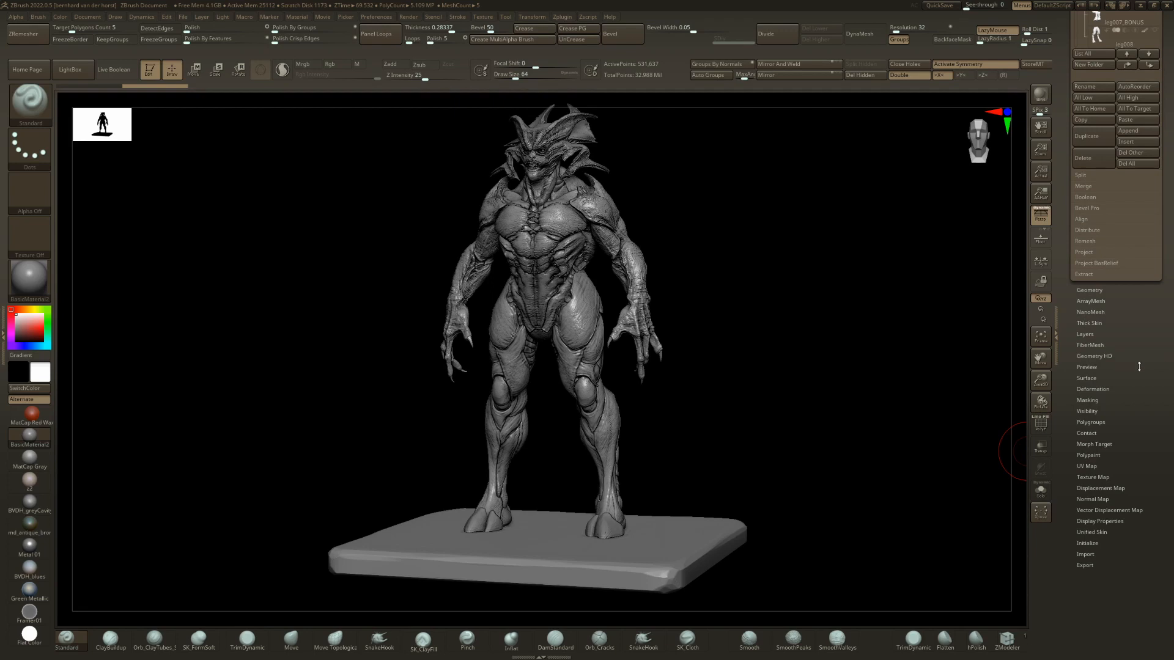
{"action": "left_click", "coordinate": [1085, 333]}
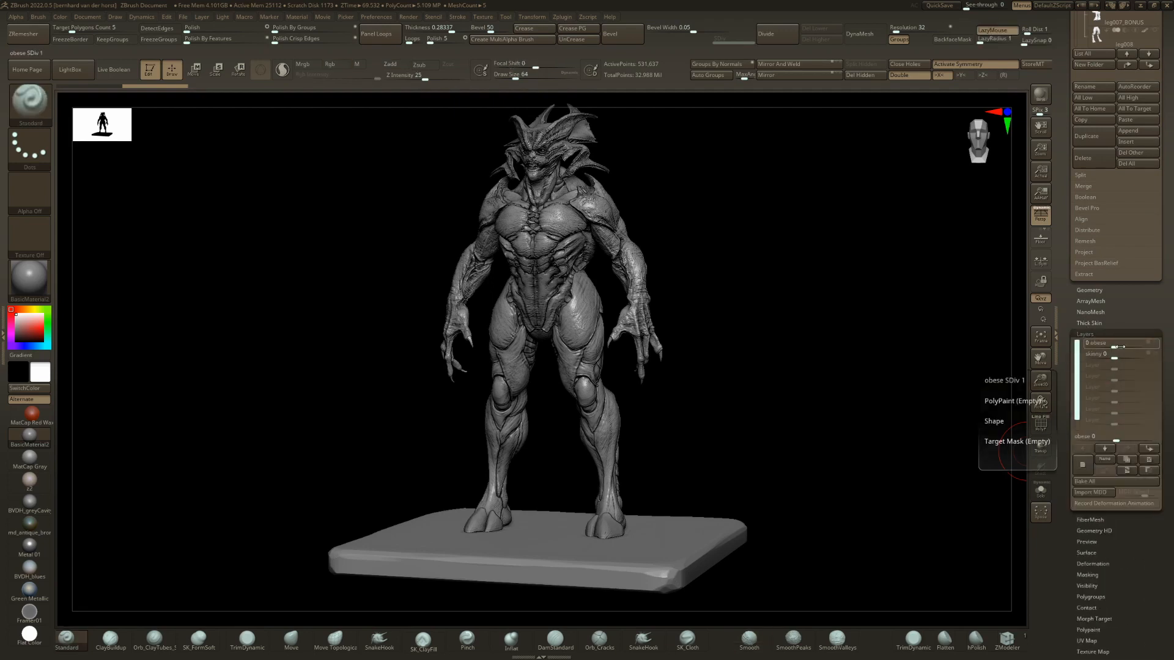
{"action": "left_click_drag", "start_coordinate": [699, 349], "coordinate": [754, 351], "text": "shift"}
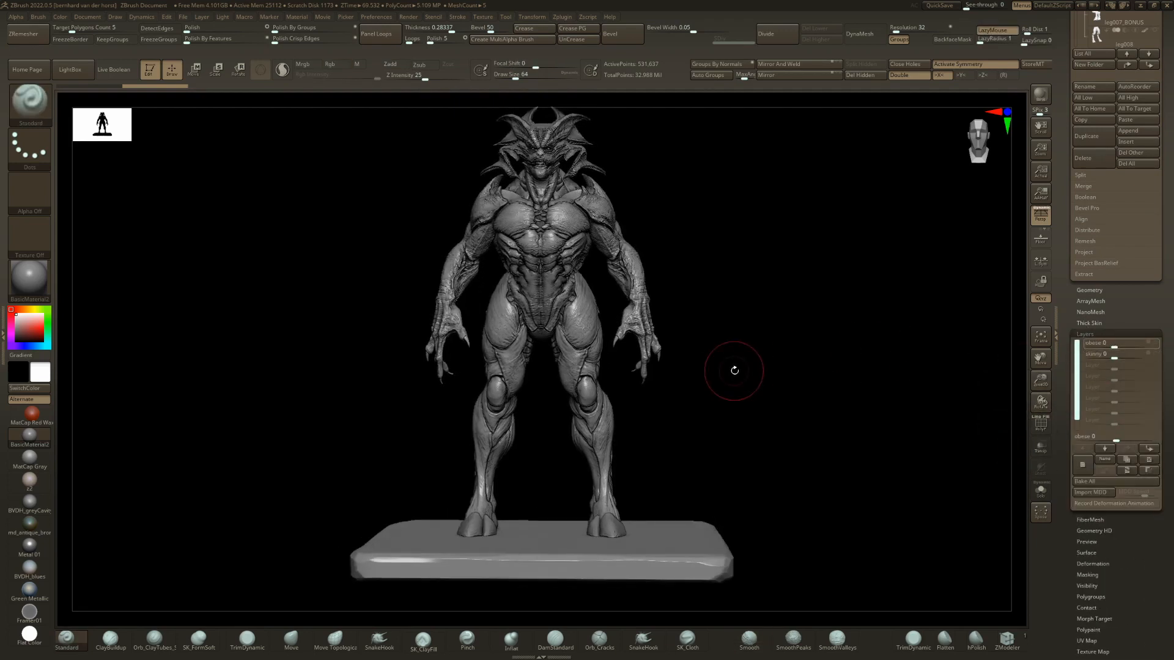
Preview the leg variants leg002 through leg005 one after another on the demon's body.
{"action": "key", "text": "Down"}
{"action": "key", "text": "Down"}
{"action": "key", "text": "Up"}
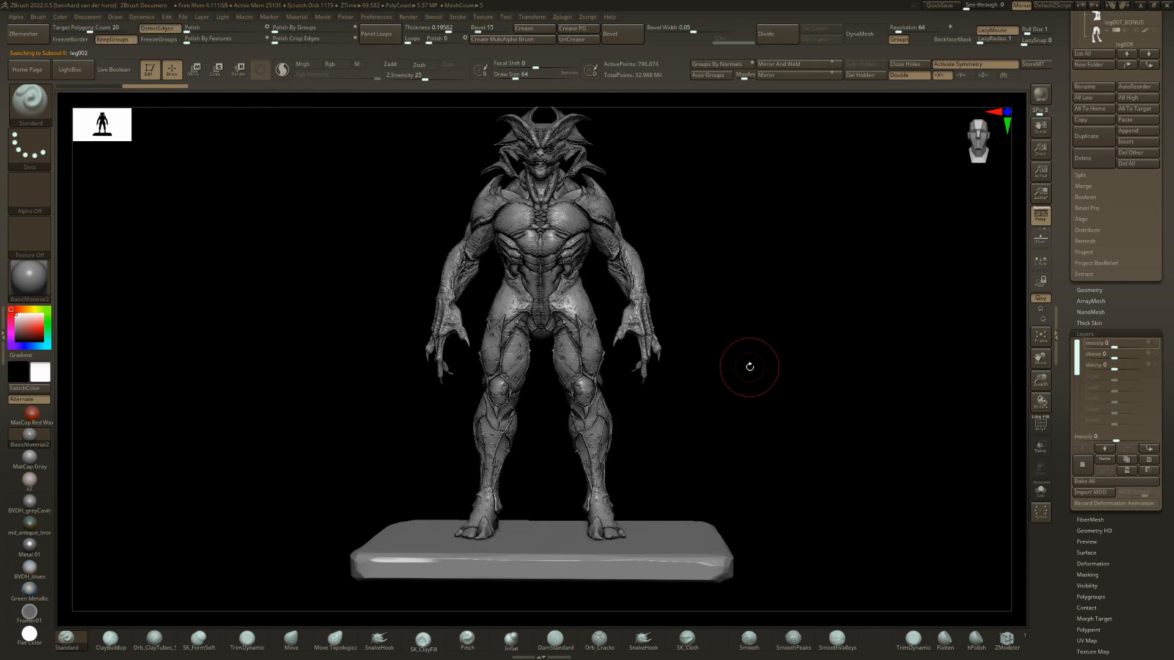
{"action": "key", "text": "Down"}
{"action": "key", "text": "Down"}
{"action": "left_click_drag", "start_coordinate": [765, 263], "coordinate": [747, 271]}
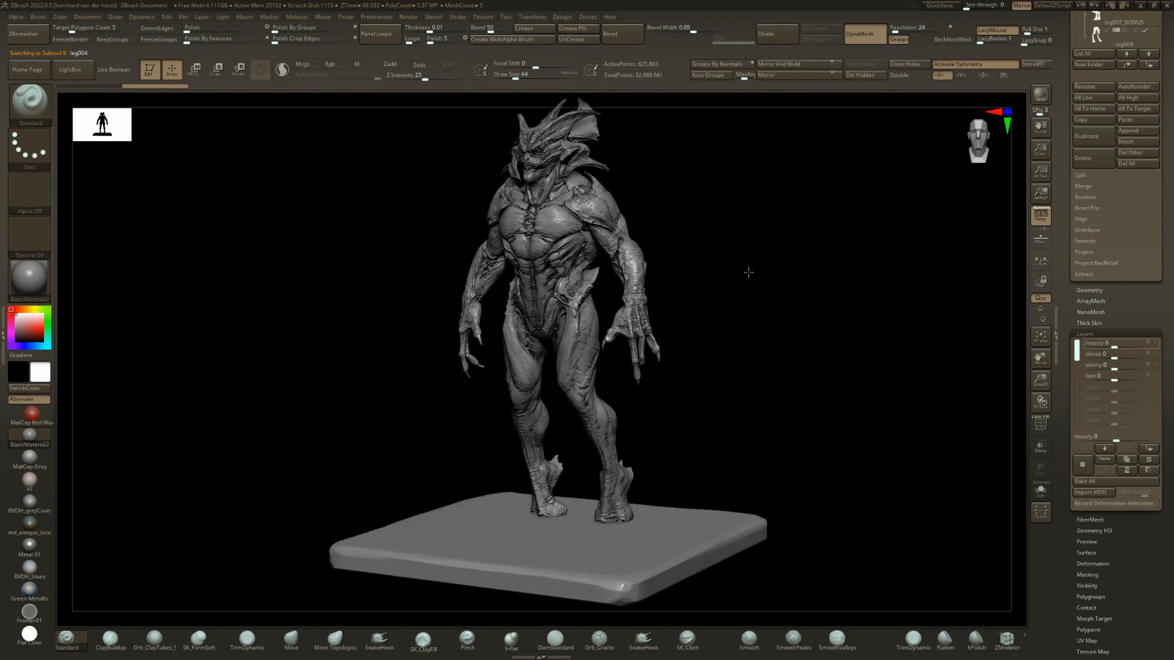
{"action": "key", "text": "Down"}
{"action": "left_click_drag", "start_coordinate": [749, 329], "coordinate": [775, 321]}
Isolate the active legs and examine the variants leg004 through leg006 and their layers.
{"action": "left_click", "coordinate": [776, 320], "text": "shift"}
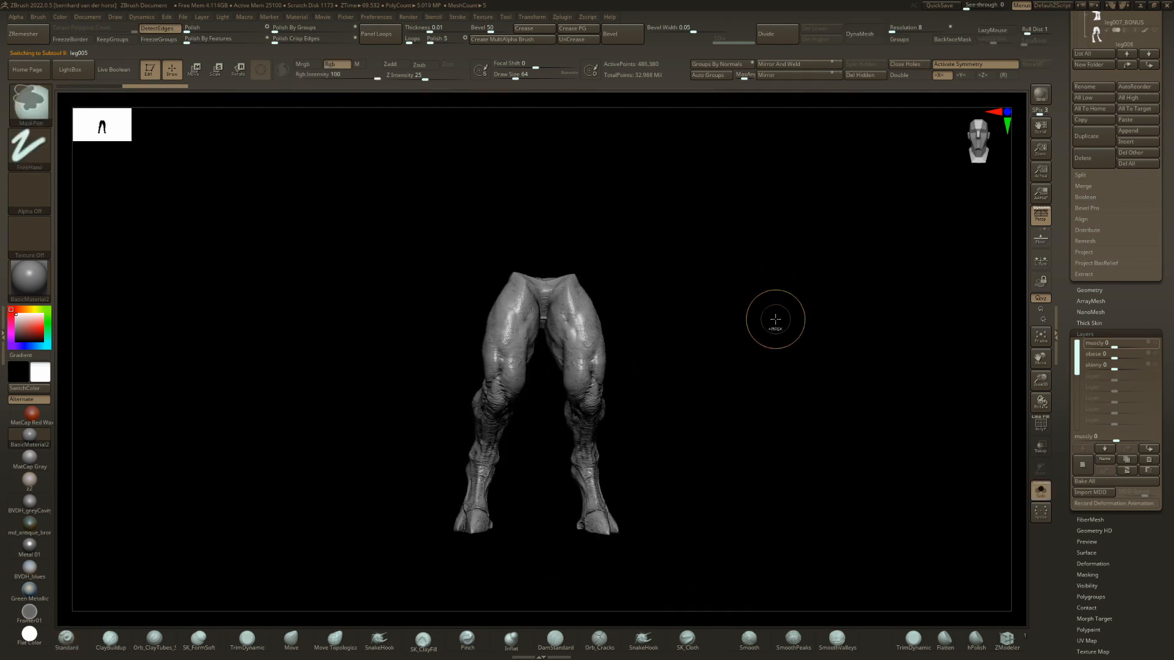
{"action": "key", "text": "Up"}
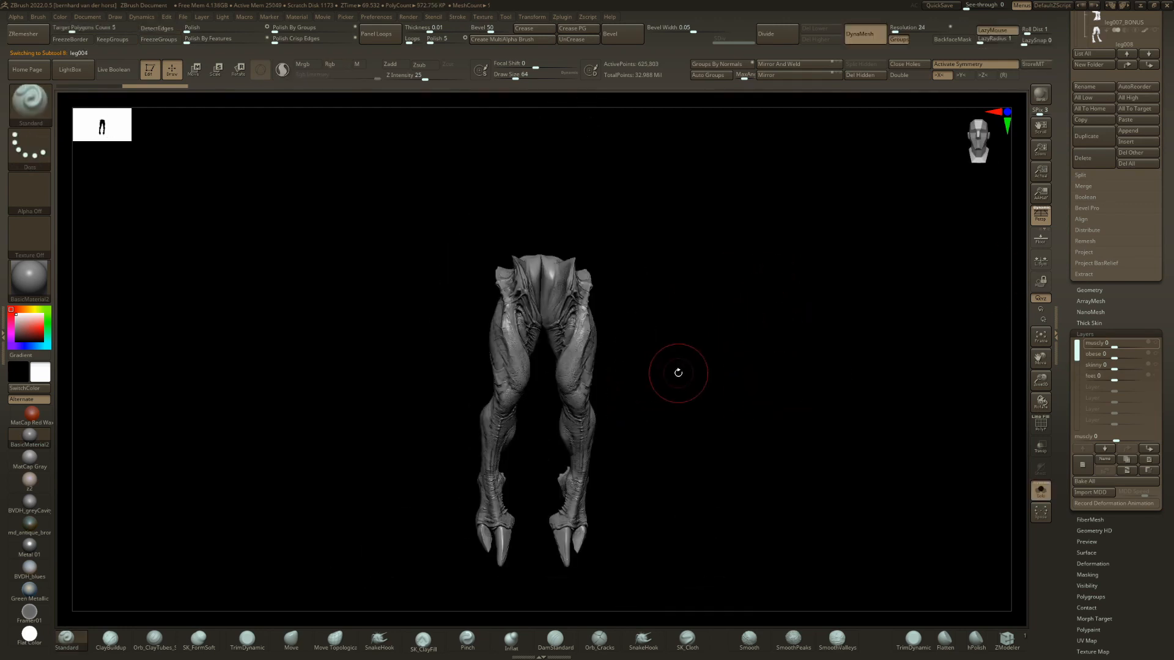
{"action": "mouse_move", "coordinate": [673, 372]}
{"action": "left_mouse_down"}
{"action": "mouse_move", "coordinate": [582, 373]}
{"action": "mouse_move", "coordinate": [679, 375]}
{"action": "left_mouse_up"}
{"action": "key", "text": "Down"}
Preview the following leg variants up to leg010 with the full demon figure shown.
{"action": "key", "text": "Down"}
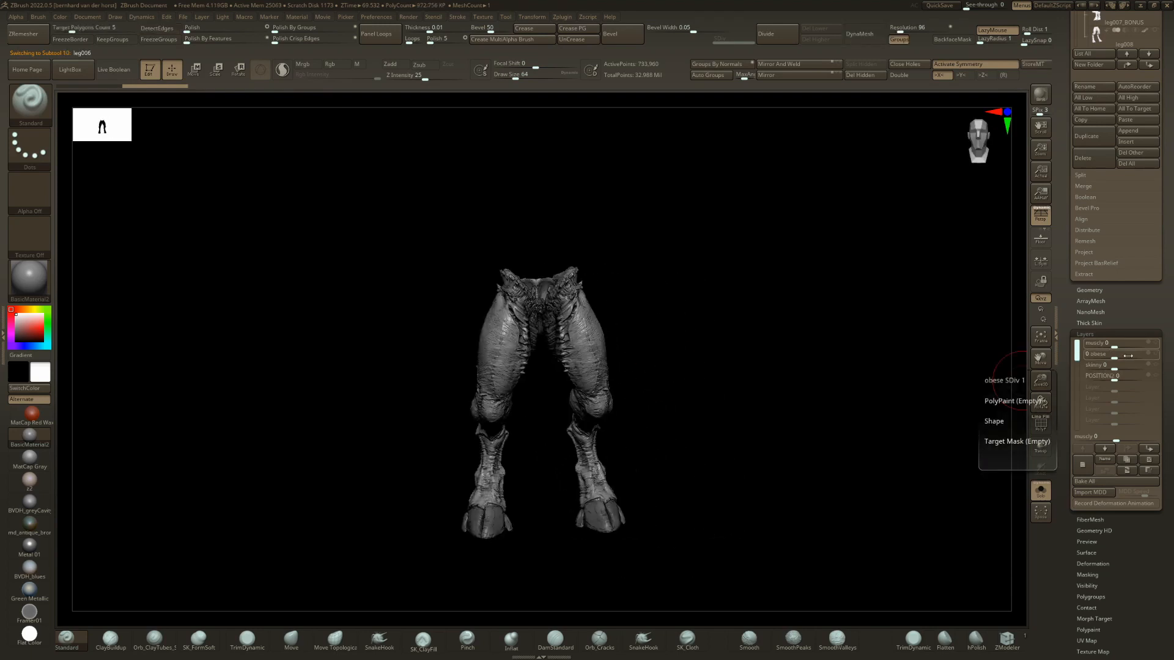
{"action": "left_click_drag", "start_coordinate": [519, 406], "coordinate": [503, 404]}
{"action": "left_click_drag", "start_coordinate": [640, 402], "coordinate": [669, 404]}
{"action": "key", "text": "Down"}
{"action": "key", "text": "ctrl+shift+s"}
{"action": "key", "text": "Down"}
{"action": "key", "text": "Down"}
{"action": "key", "text": "Down"}
{"action": "key", "text": "Down"}
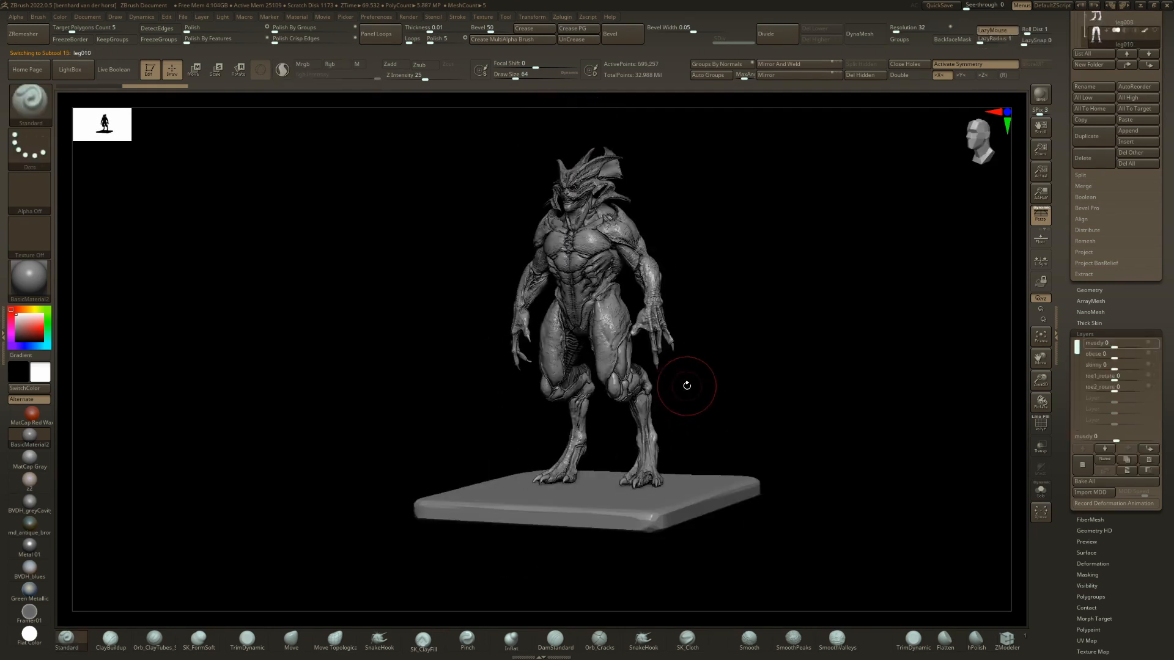
{"action": "mouse_move", "coordinate": [692, 388]}
{"action": "left_mouse_down"}
{"action": "mouse_move", "coordinate": [736, 388]}
{"action": "mouse_move", "coordinate": [691, 393]}
{"action": "left_mouse_up"}
Preview the leg variants after leg010 up to leg016 on the demon's body.
{"action": "key", "text": "Down"}
{"action": "key", "text": "Down"}
{"action": "key", "text": "Down"}
{"action": "key", "text": "Down"}
{"action": "key", "text": "Down"}
{"action": "key", "text": "Down"}
{"action": "key", "text": "Down"}
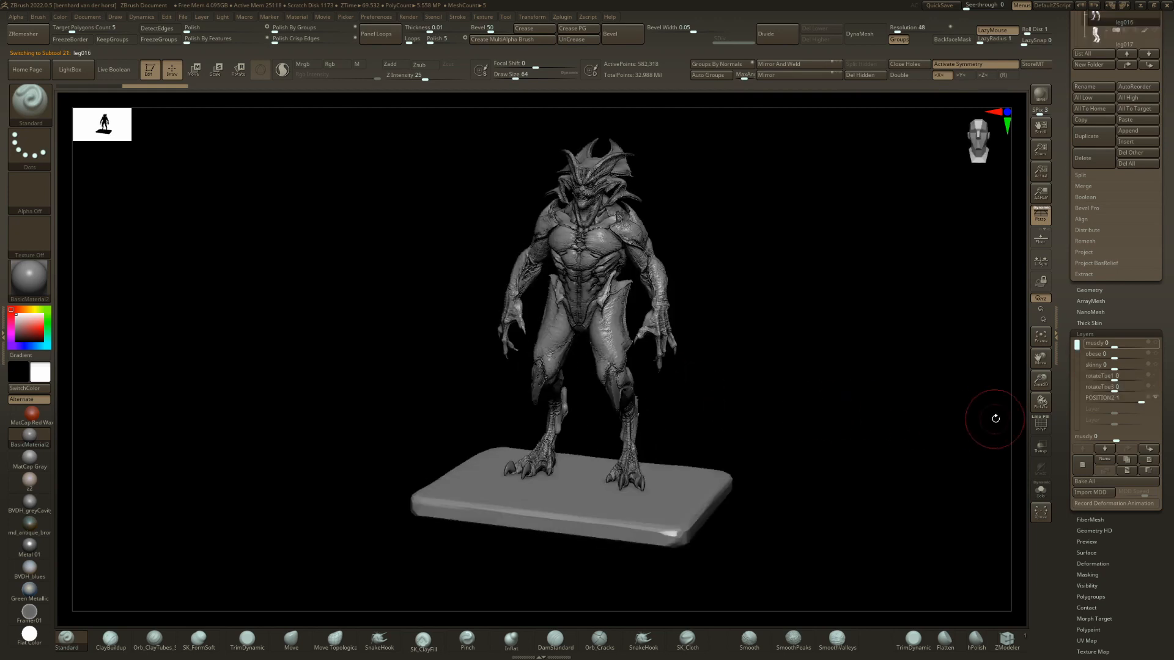
Demonstrate leg016's POSITION2 layer in isolation by lowering it to 0 and raising it back to 1.
{"action": "left_click_drag", "start_coordinate": [1126, 396], "coordinate": [1091, 397]}
{"action": "mouse_move", "coordinate": [641, 379]}
{"action": "right_mouse_down"}
{"action": "mouse_move", "coordinate": [634, 393]}
{"action": "mouse_move", "coordinate": [654, 391]}
{"action": "right_mouse_up"}
{"action": "key", "text": "shift+s"}
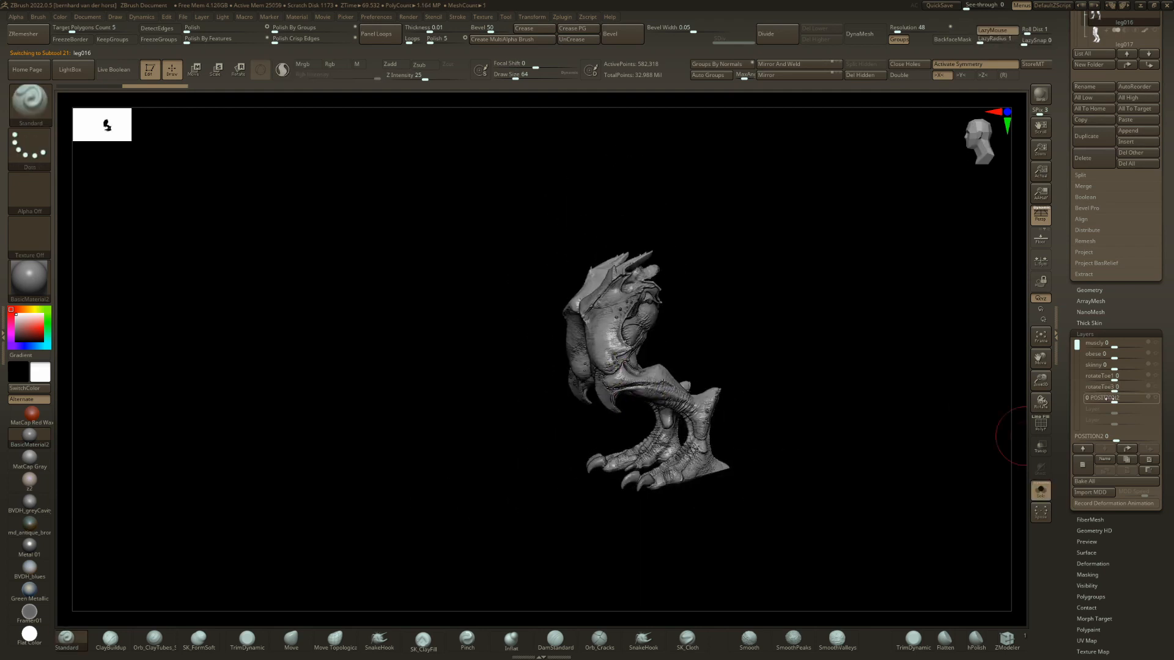
{"action": "left_click_drag", "start_coordinate": [1110, 398], "coordinate": [1144, 397]}
{"action": "left_click", "coordinate": [1126, 399]}
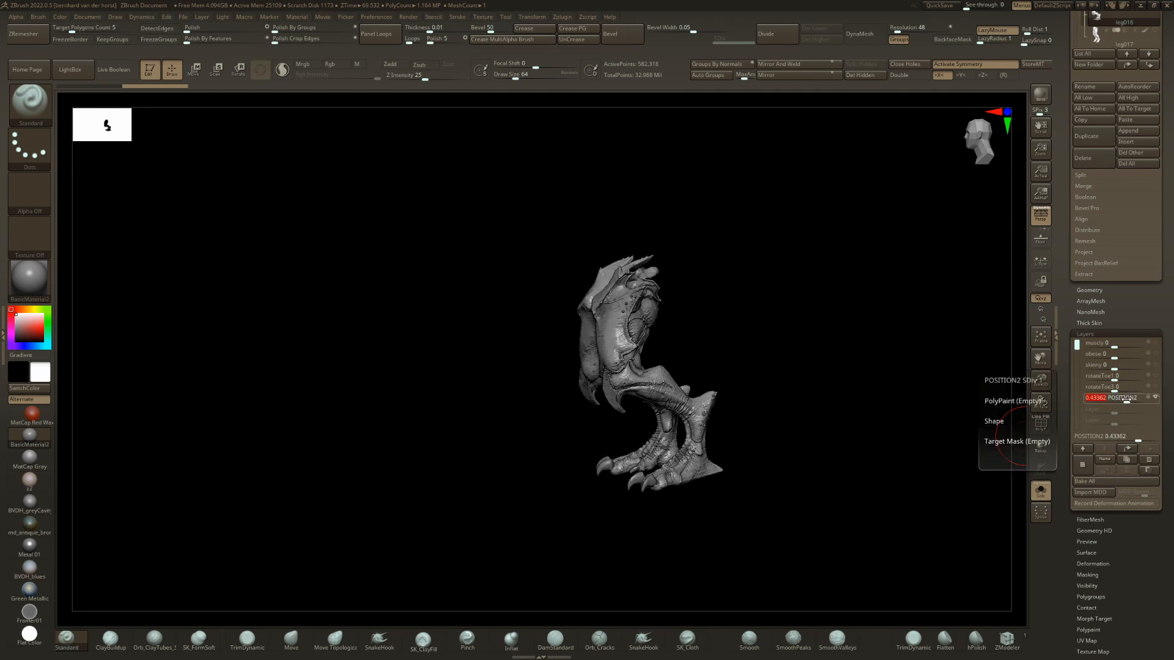
{"action": "mouse_move", "coordinate": [978, 391]}
{"action": "right_mouse_down"}
{"action": "mouse_move", "coordinate": [1016, 368]}
{"action": "mouse_move", "coordinate": [856, 391]}
{"action": "mouse_move", "coordinate": [676, 466]}
{"action": "right_mouse_up"}
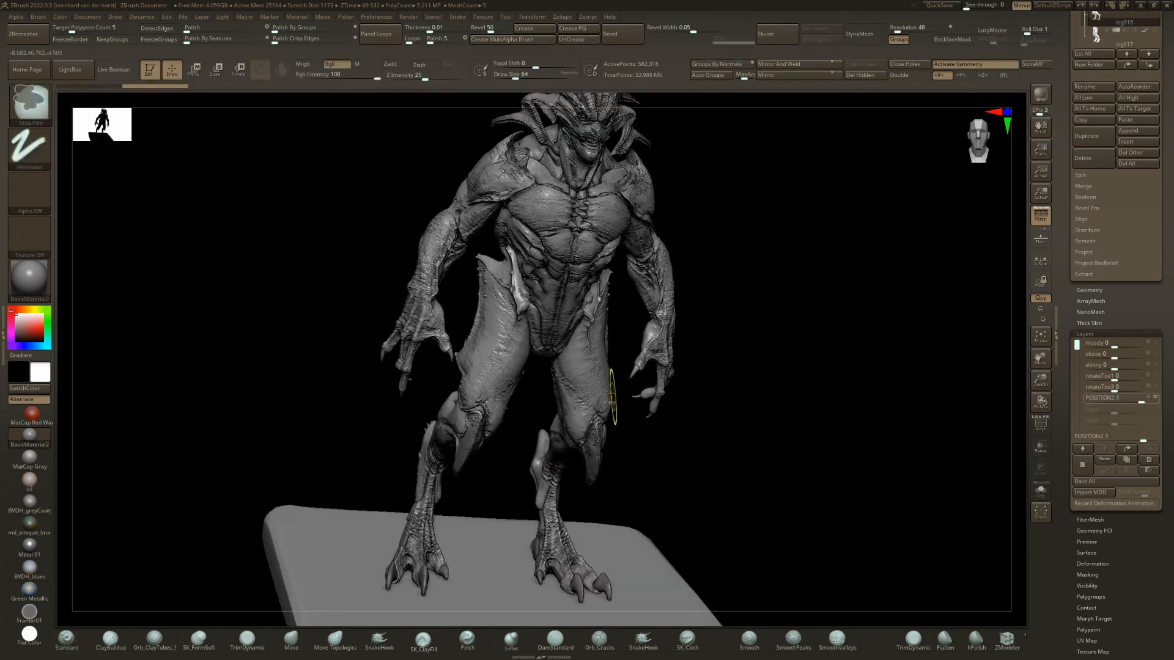
Inspect leg016 on the full figure and preview the leg variants leg017 through leg020.
{"action": "right_click_drag", "start_coordinate": [612, 396], "coordinate": [618, 342], "text": "ctrl"}
{"action": "right_click_drag", "start_coordinate": [768, 440], "coordinate": [739, 440]}
{"action": "left_click", "coordinate": [594, 412], "text": "alt"}
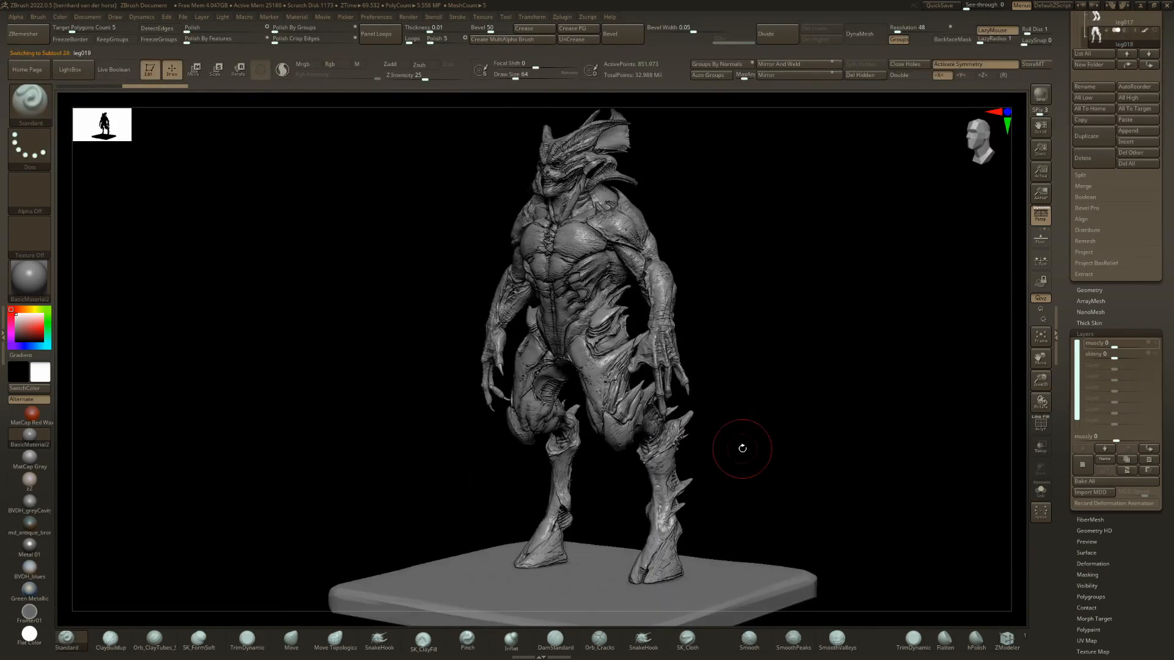
{"action": "right_click_drag", "start_coordinate": [742, 448], "coordinate": [708, 457]}
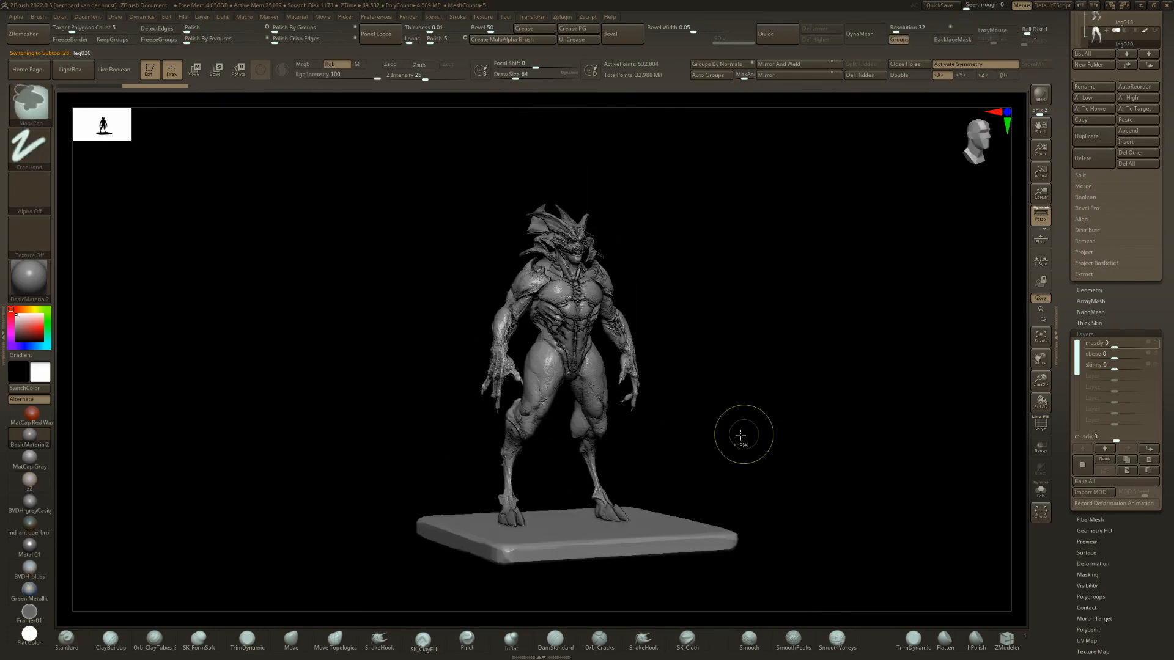
Preview the leg variants leg021 through leg027 on the demon from several angles.
{"action": "right_click_drag", "start_coordinate": [744, 433], "coordinate": [685, 430]}
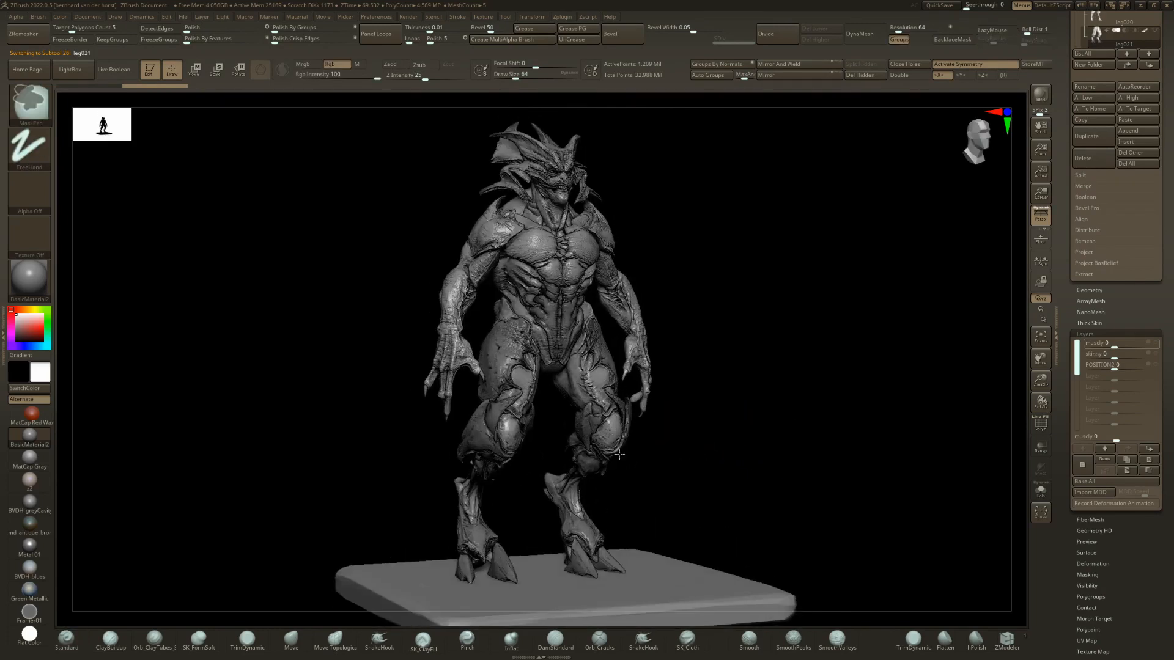
{"action": "right_click_drag", "start_coordinate": [684, 430], "coordinate": [650, 461]}
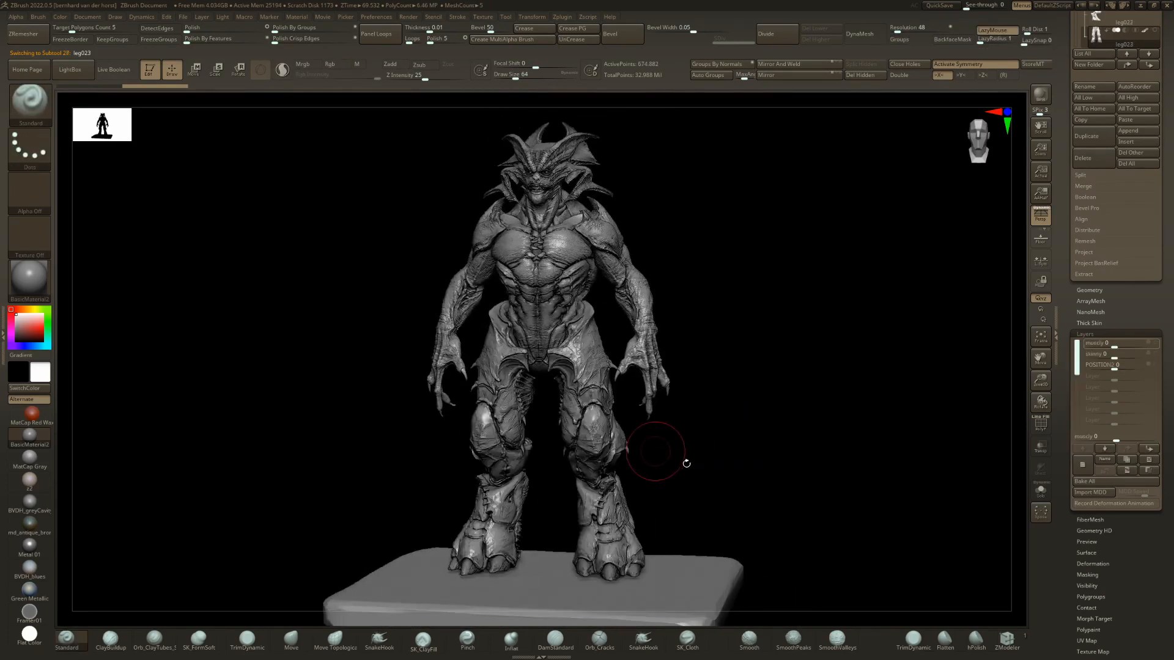
{"action": "right_click_drag", "start_coordinate": [686, 464], "coordinate": [676, 466]}
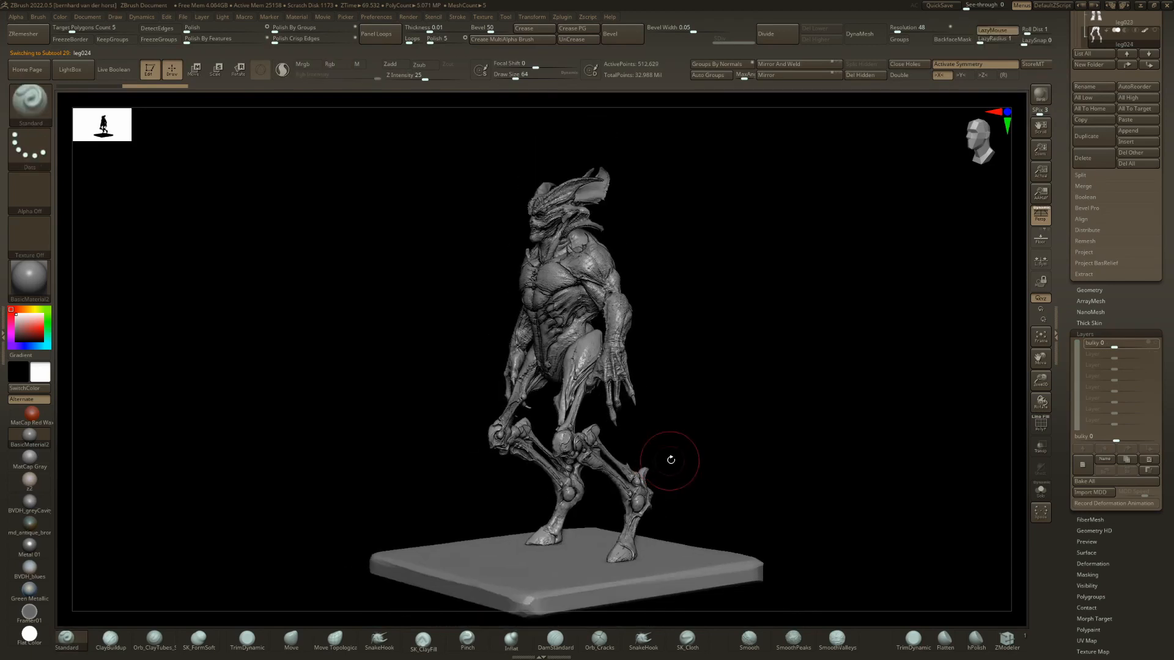
{"action": "right_click_drag", "start_coordinate": [670, 461], "coordinate": [723, 446]}
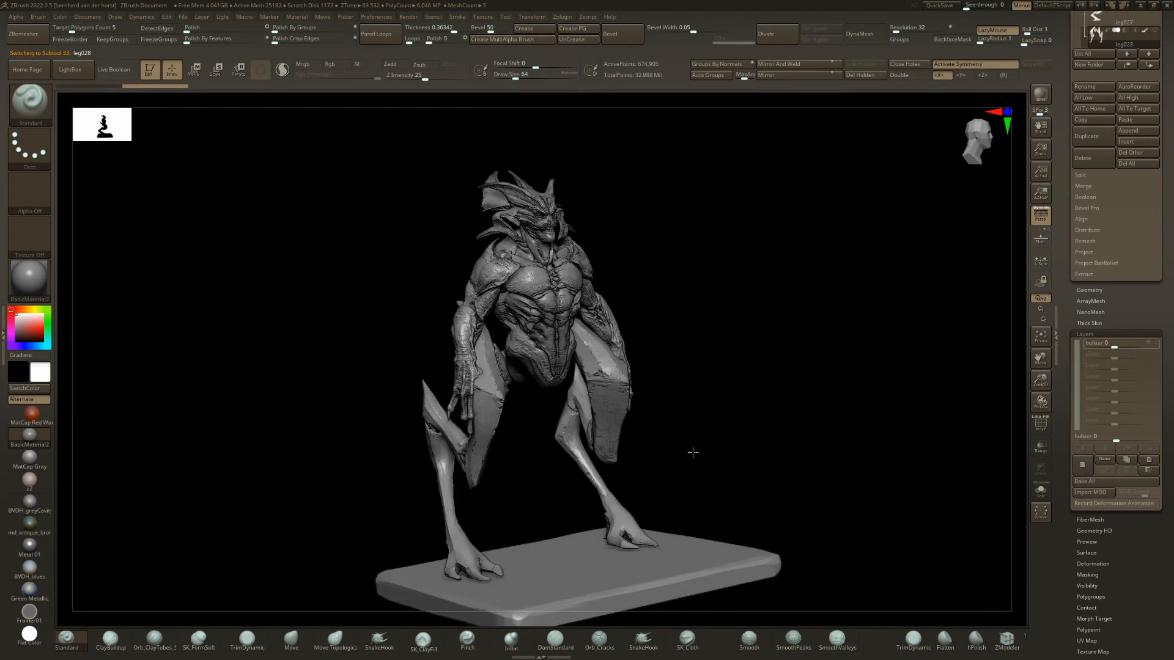
{"action": "right_click_drag", "start_coordinate": [691, 451], "coordinate": [660, 452]}
Preview the leg variants after leg027 up to leg031_rear and view the rear legs from the side.
{"action": "key", "text": "Down"}
{"action": "key", "text": "Down"}
{"action": "key", "text": "Down"}
{"action": "key", "text": "Up"}
{"action": "right_click_drag", "start_coordinate": [524, 353], "coordinate": [551, 367]}
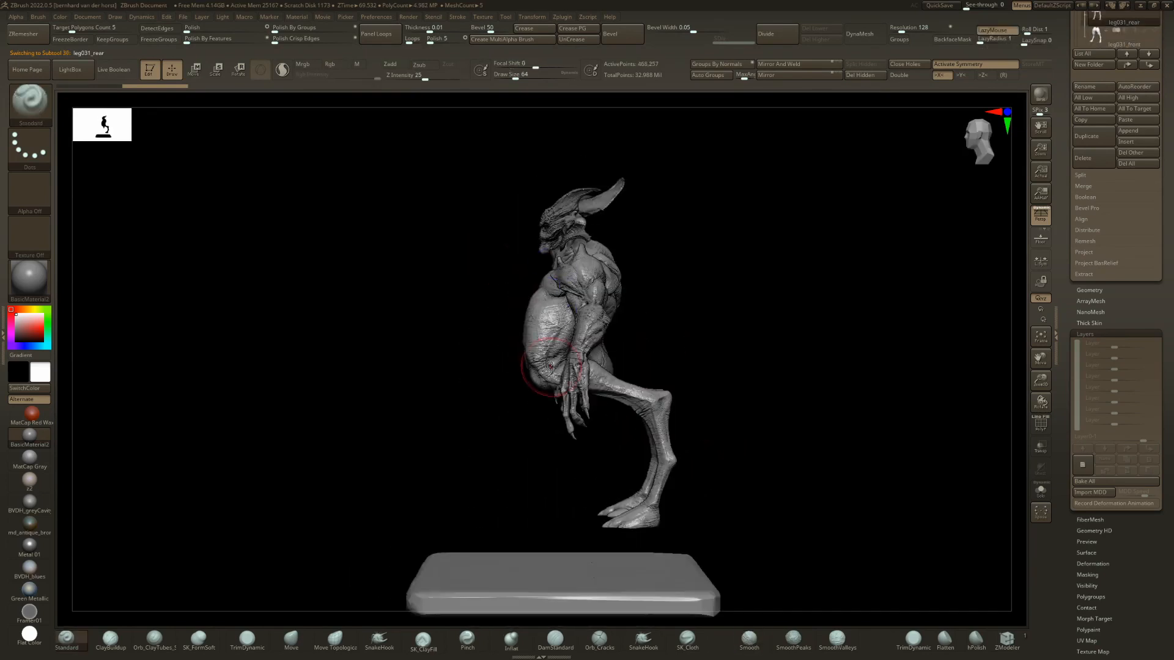
Preview the leg variants from leg031_rear up to leg035, ending on a front view of the demon.
{"action": "right_click_drag", "start_coordinate": [659, 333], "coordinate": [725, 348]}
{"action": "key", "text": "Down"}
{"action": "key", "text": "Down"}
{"action": "key", "text": "Down"}
{"action": "key", "text": "Down"}
{"action": "key", "text": "Down"}
{"action": "key", "text": "Down"}
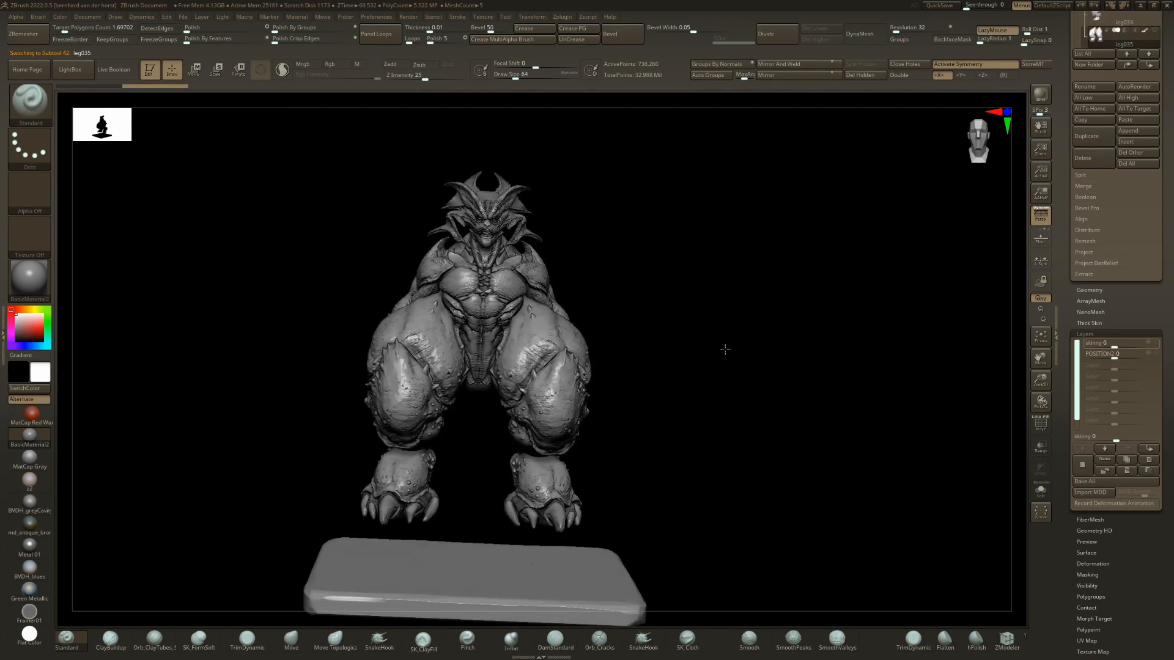
Set leg035's skinny and POSITION2 layers to 1 and inspect the legs from several angles.
{"action": "left_click", "coordinate": [1144, 343]}
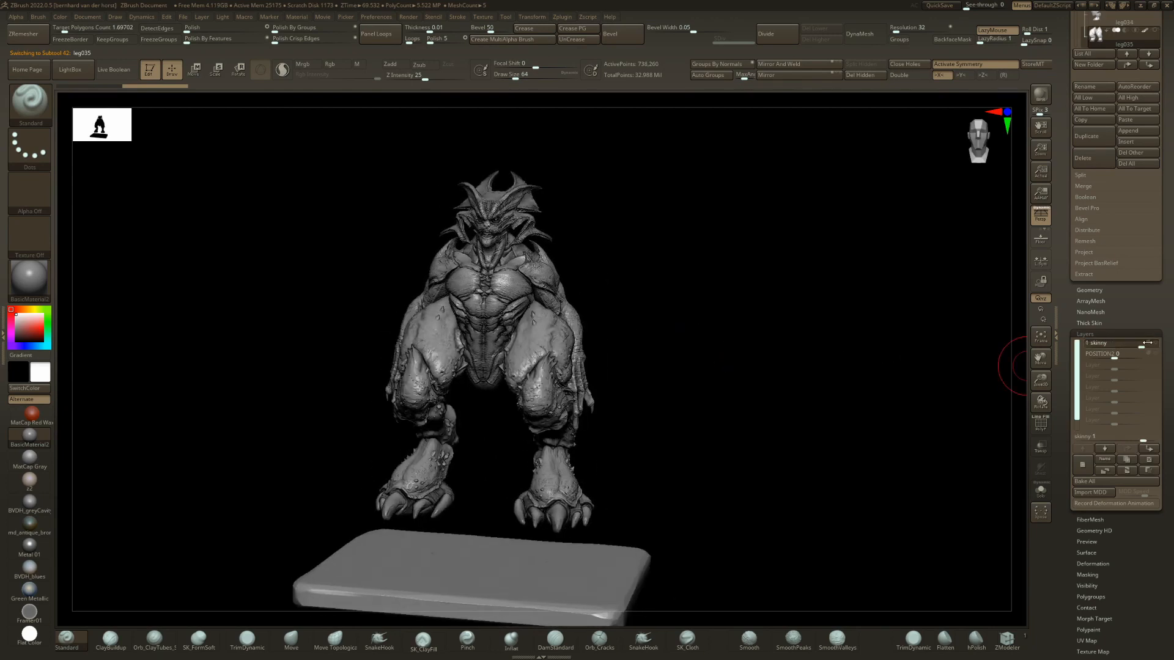
{"action": "left_click_drag", "start_coordinate": [1126, 359], "coordinate": [1153, 356]}
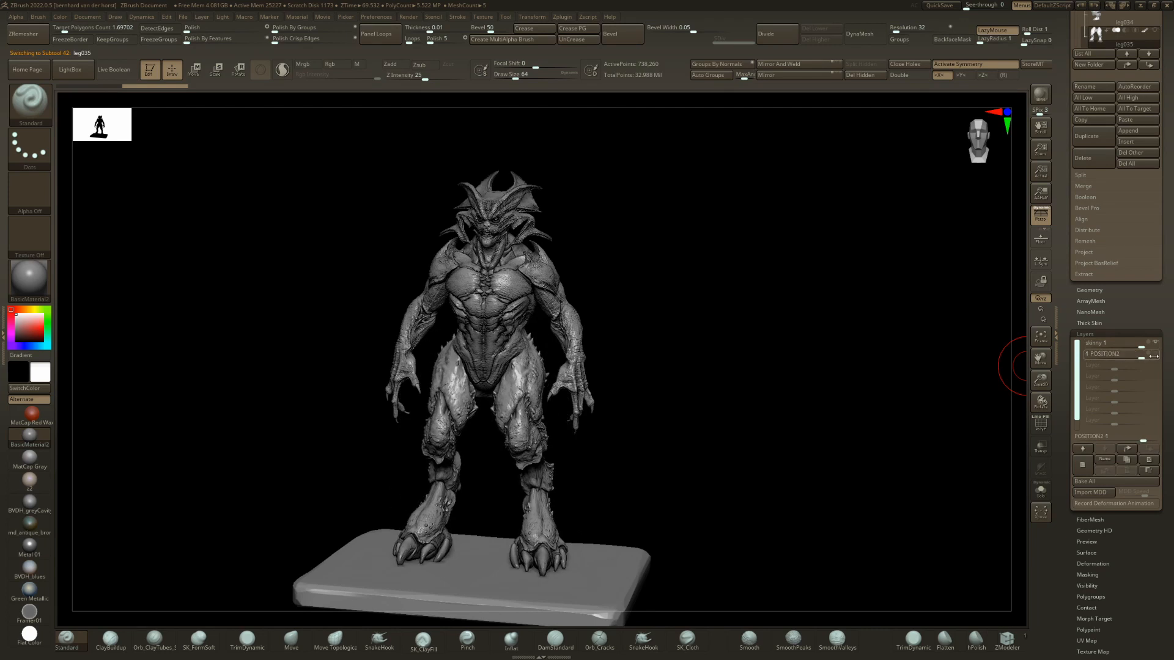
{"action": "mouse_move", "coordinate": [615, 507]}
{"action": "right_mouse_down"}
{"action": "mouse_move", "coordinate": [501, 453]}
{"action": "mouse_move", "coordinate": [531, 440]}
{"action": "mouse_move", "coordinate": [629, 449]}
{"action": "right_mouse_up"}
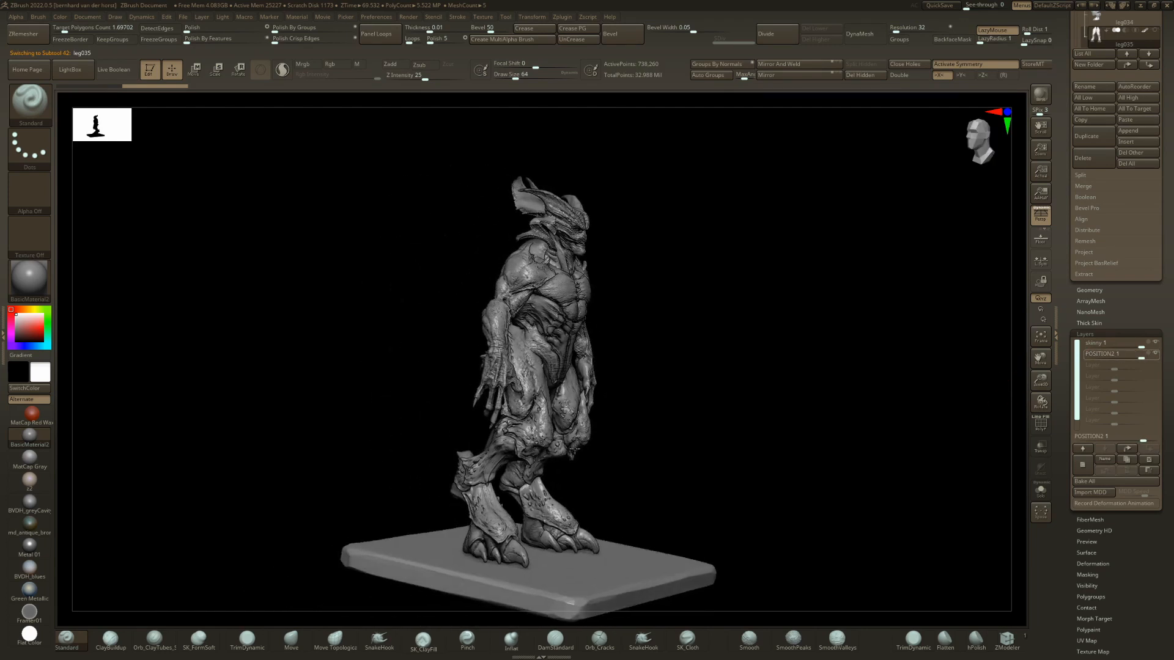
{"action": "left_click", "coordinate": [1124, 356], "text": "shift"}
{"action": "right_click_drag", "start_coordinate": [622, 399], "coordinate": [749, 404]}
Advance the figure's legs through leg036 to leg037 and view them from the side.
{"action": "key", "text": "Down"}
{"action": "right_click_drag", "start_coordinate": [480, 442], "coordinate": [380, 432]}
{"action": "key", "text": "Down"}
{"action": "right_click_drag", "start_coordinate": [862, 458], "coordinate": [462, 426], "text": "alt"}
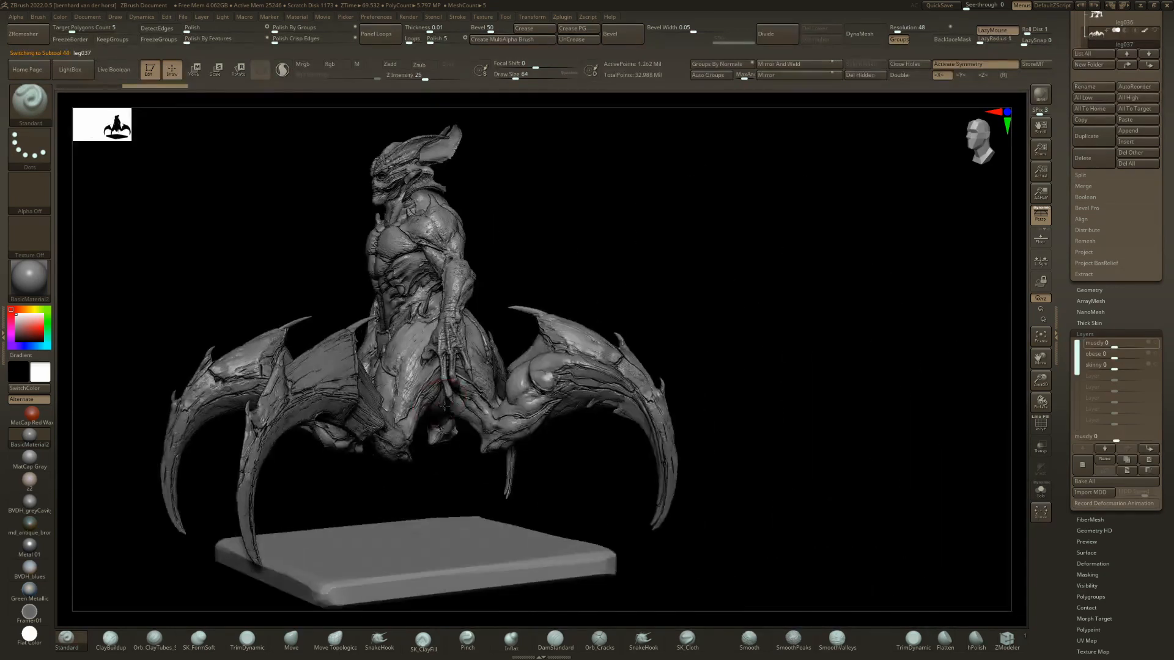
Isolate leg037 and demonstrate its muscly layer by raising it to 1 and returning it to 0.
{"action": "right_click_drag", "start_coordinate": [743, 352], "coordinate": [782, 383]}
{"action": "key", "text": "ctrl+s"}
{"action": "left_click_drag", "start_coordinate": [1135, 346], "coordinate": [1153, 346]}
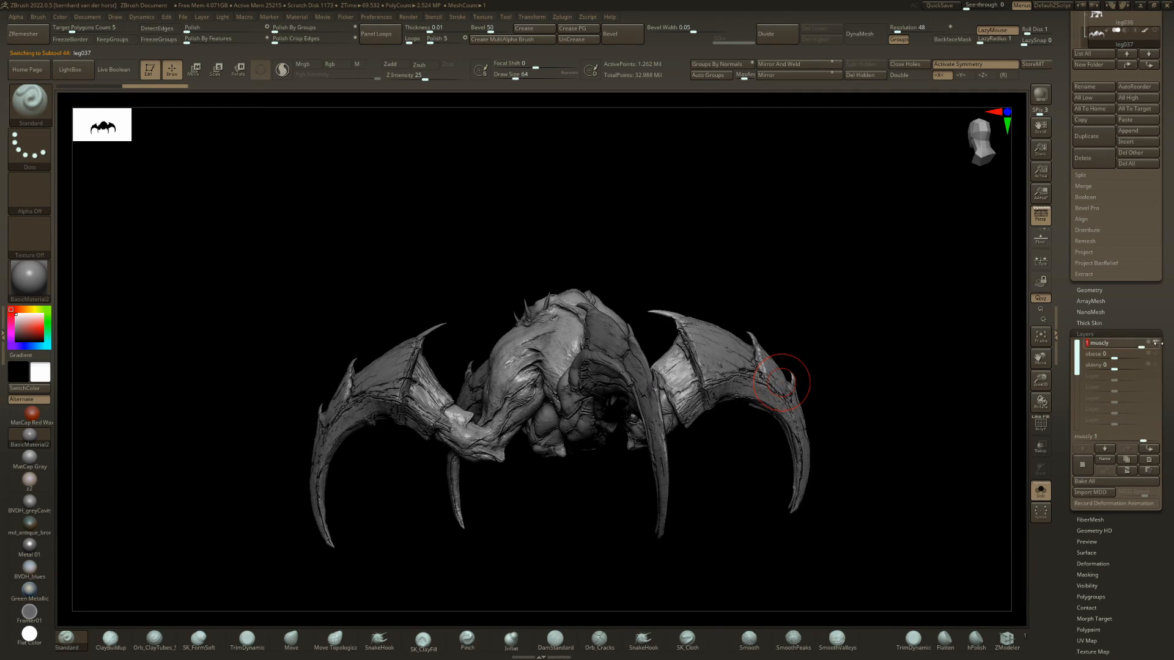
{"action": "right_click_drag", "start_coordinate": [881, 386], "coordinate": [686, 349]}
{"action": "left_click", "coordinate": [1115, 346]}
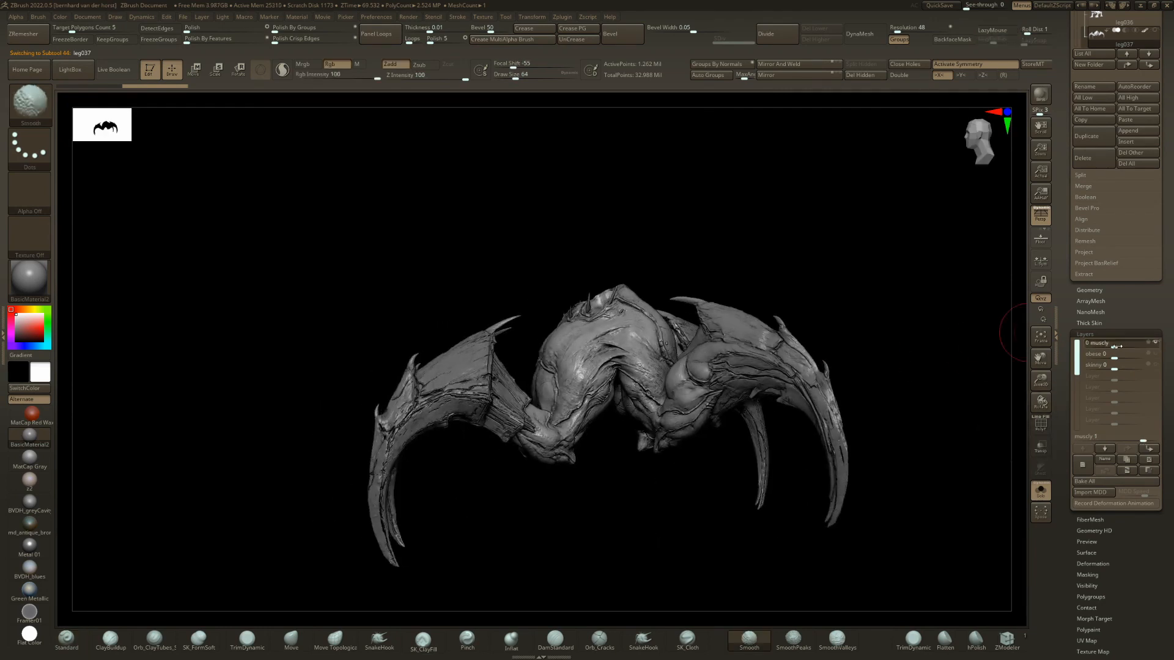
Demonstrate leg037's obese layer at 1 on the full figure, then return it to 0 in isolation.
{"action": "left_click_drag", "start_coordinate": [1132, 354], "coordinate": [1141, 354]}
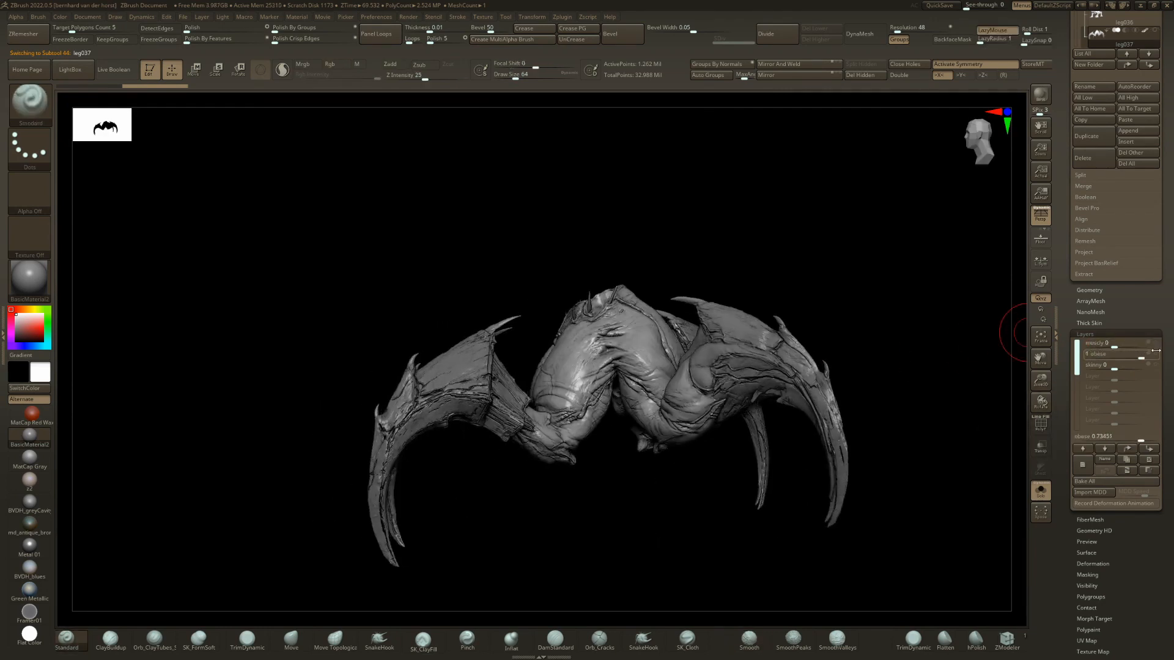
{"action": "right_click_drag", "start_coordinate": [655, 458], "coordinate": [619, 439]}
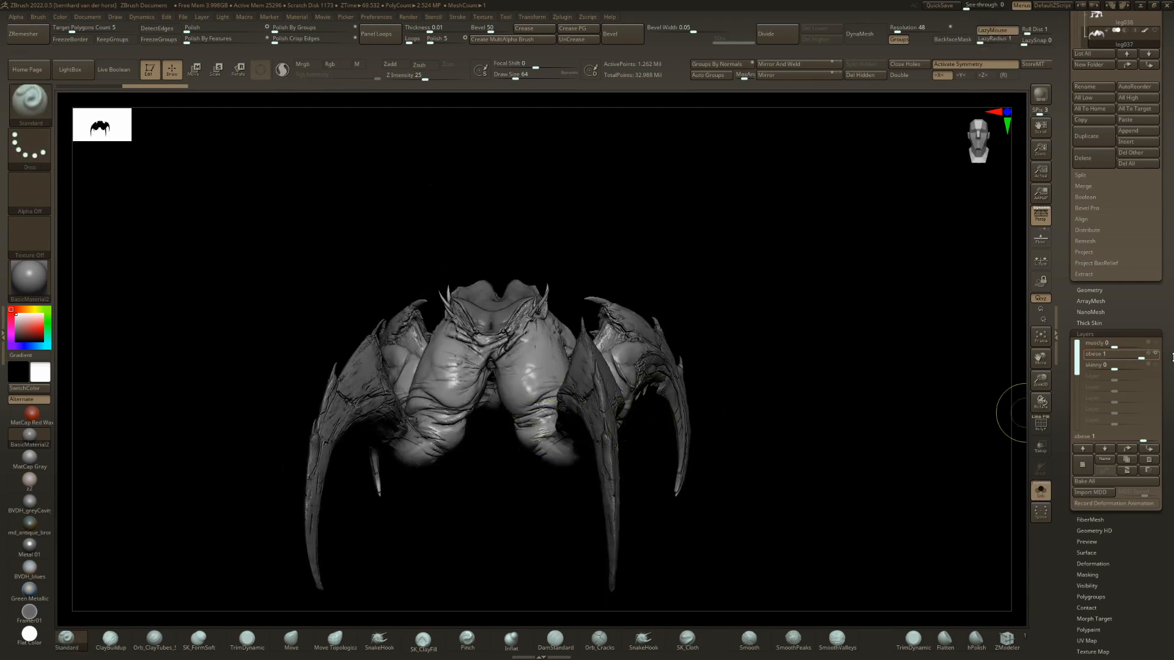
{"action": "key", "text": "shift"}
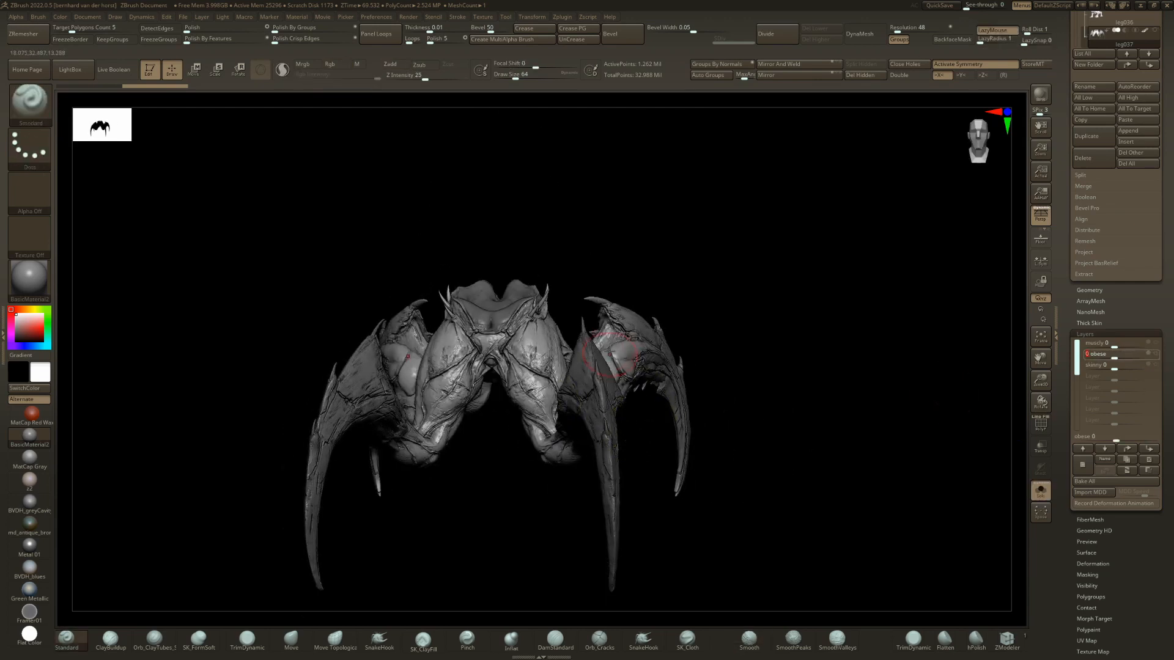
{"action": "left_click", "coordinate": [613, 337], "text": "alt"}
Switch the figure to leg038 and demonstrate its skinny layer, returning it to 0.
{"action": "right_click_drag", "start_coordinate": [595, 361], "coordinate": [568, 401]}
{"action": "right_click_drag", "start_coordinate": [568, 401], "coordinate": [629, 406]}
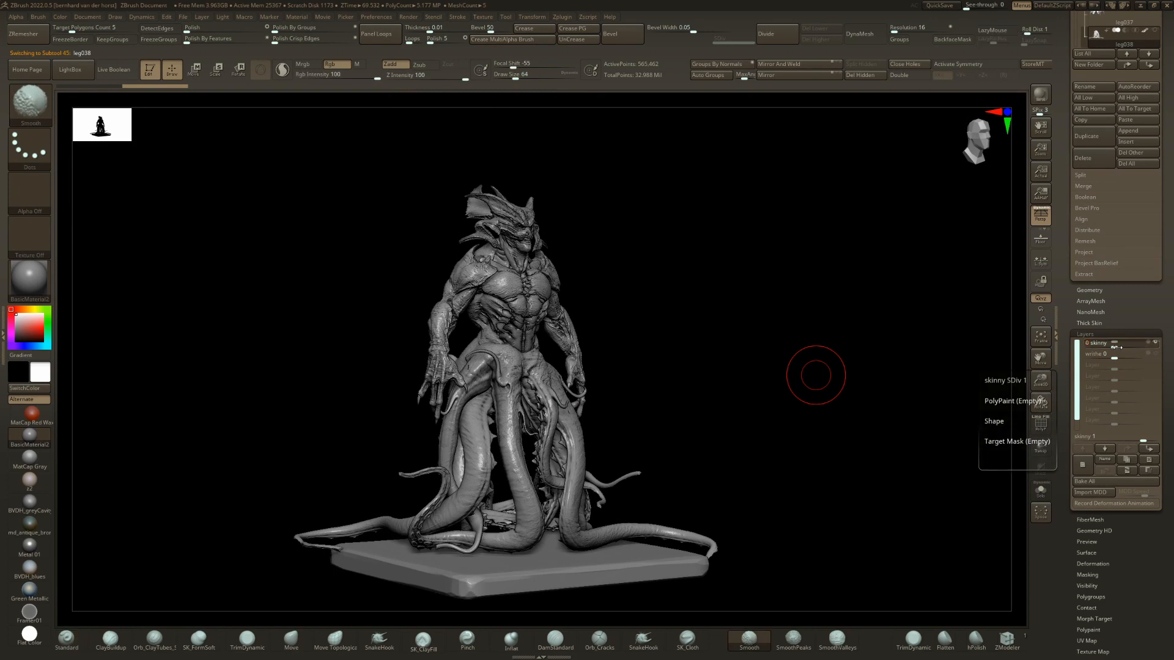
{"action": "left_click_drag", "start_coordinate": [1146, 347], "coordinate": [1113, 354]}
{"action": "mouse_move", "coordinate": [685, 392]}
{"action": "right_mouse_down"}
{"action": "mouse_move", "coordinate": [612, 387]}
{"action": "mouse_move", "coordinate": [739, 402]}
{"action": "mouse_move", "coordinate": [727, 415]}
{"action": "mouse_move", "coordinate": [696, 398]}
{"action": "mouse_move", "coordinate": [654, 445]}
{"action": "mouse_move", "coordinate": [658, 471]}
{"action": "mouse_move", "coordinate": [703, 473]}
{"action": "right_mouse_up"}
Preview the remaining leg variants leg039 and leg040 on the figure from the front.
{"action": "key", "text": "Down"}
{"action": "key", "text": "Down"}
{"action": "right_click_drag", "start_coordinate": [487, 324], "coordinate": [553, 367], "text": "ctrl"}
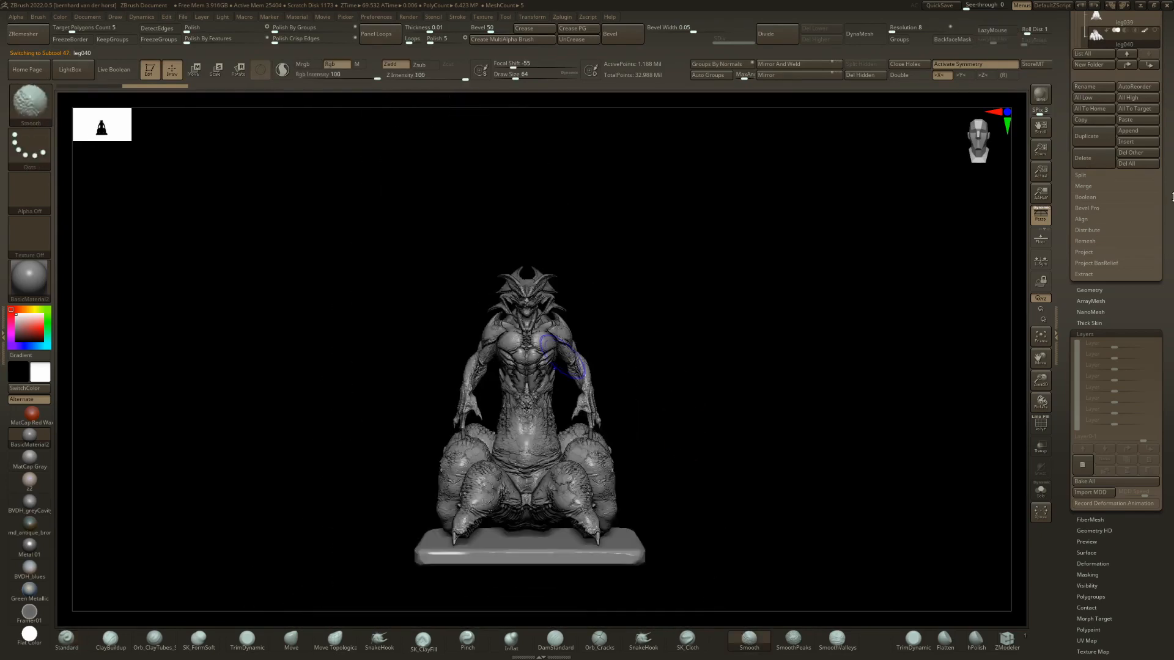
Collapse the LEGS folder and switch to the head001 tool holding the HEADS, BODIES, ARMS, LEGS and MISC folders.
{"action": "left_click_drag", "start_coordinate": [1169, 123], "coordinate": [1173, 287]}
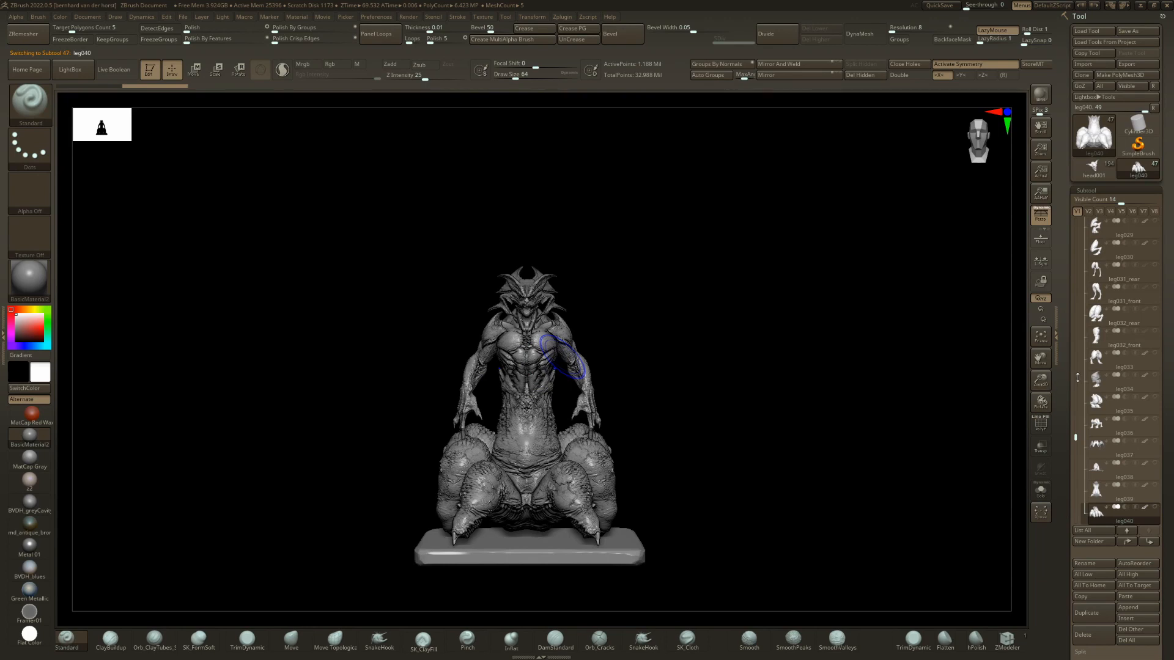
{"action": "left_click_drag", "start_coordinate": [1078, 377], "coordinate": [1070, 322]}
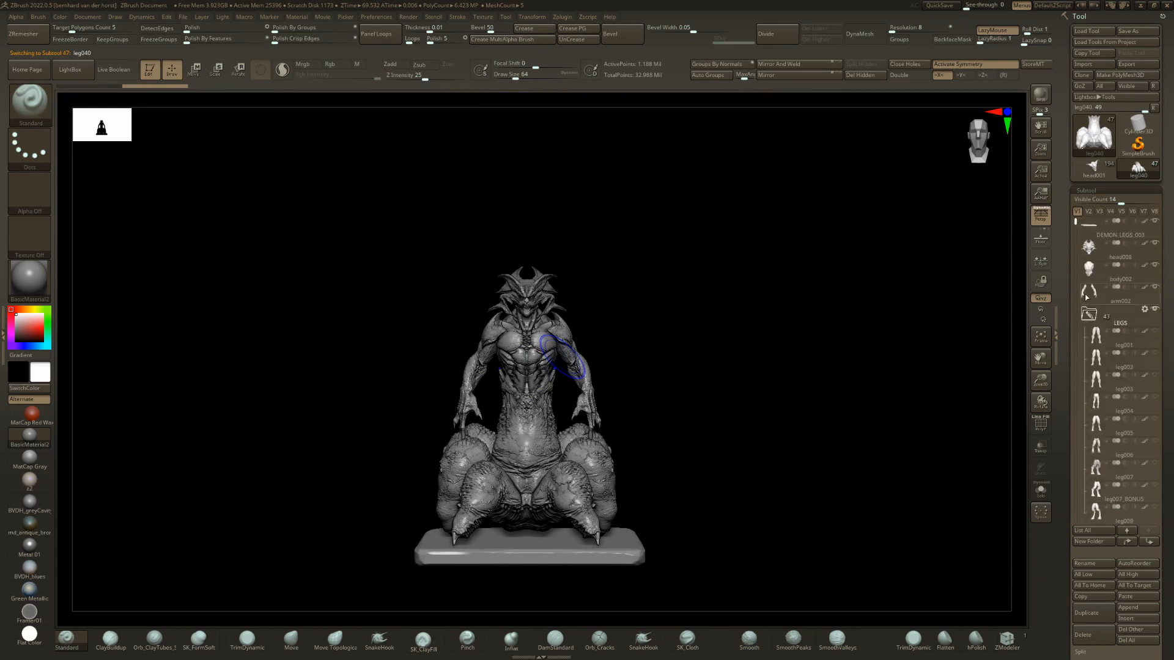
{"action": "left_click", "coordinate": [1089, 315]}
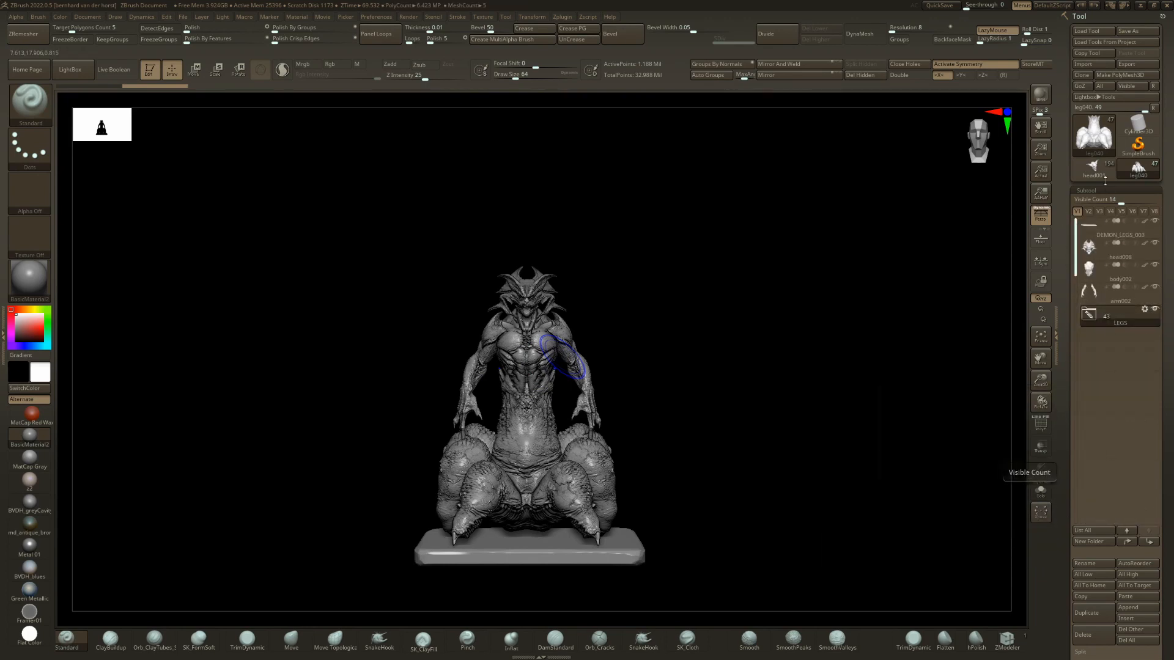
{"action": "left_click", "coordinate": [1094, 169]}
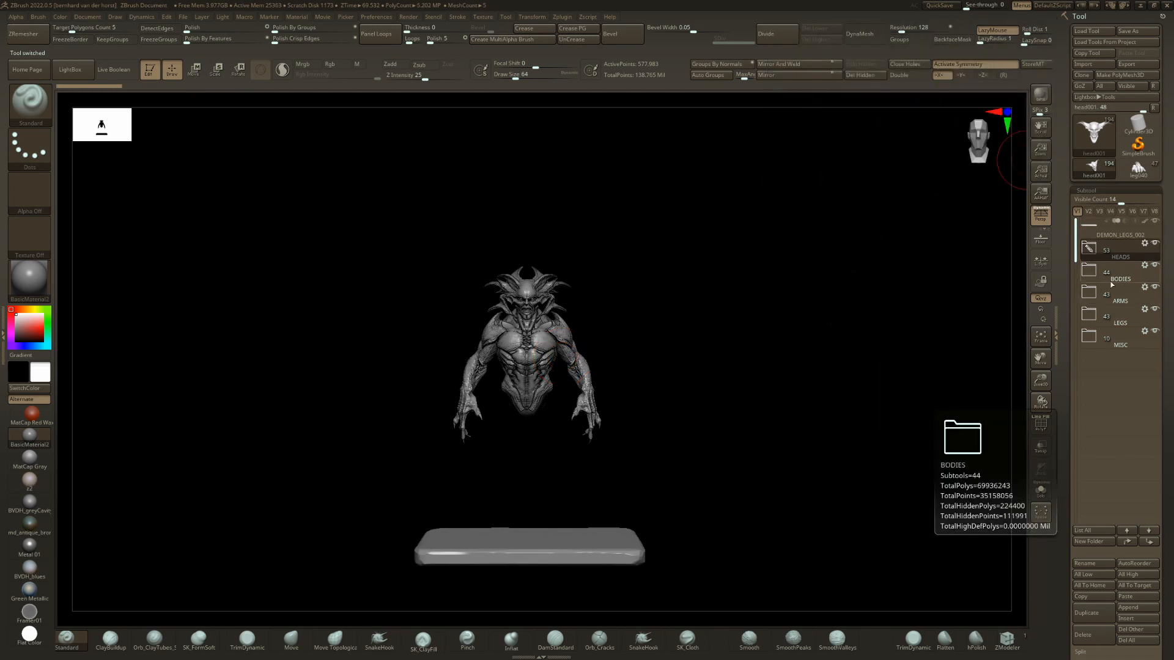
Expand the HEADS folder and swap the demon's head through head002 to head003.
{"action": "right_click_drag", "start_coordinate": [572, 305], "coordinate": [666, 394], "text": "ctrl"}
{"action": "right_click_drag", "start_coordinate": [667, 395], "coordinate": [780, 636], "text": "alt"}
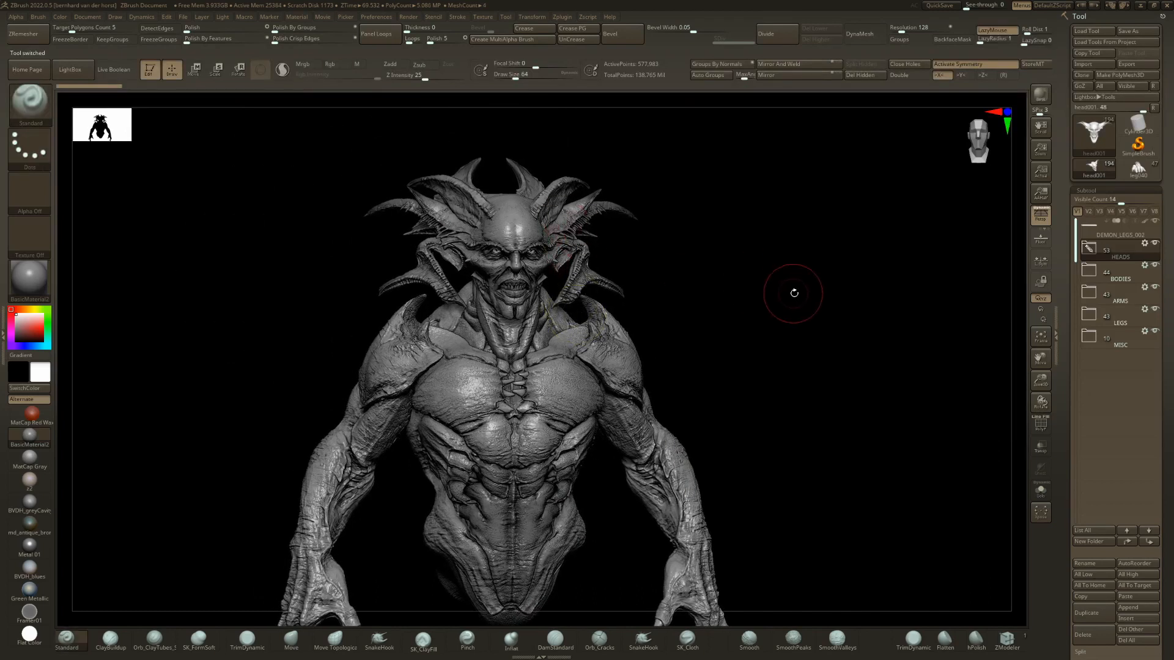
{"action": "right_click_drag", "start_coordinate": [794, 293], "coordinate": [763, 286], "text": "ctrl"}
{"action": "key", "text": "ctrl+s"}
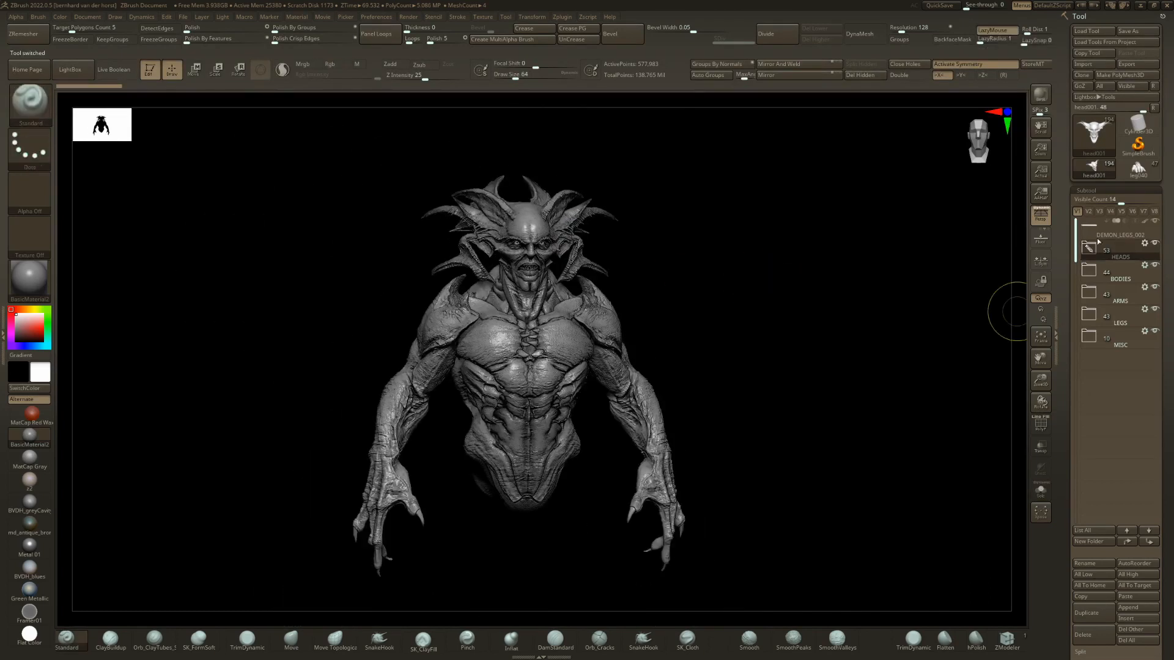
{"action": "left_click", "coordinate": [1089, 248]}
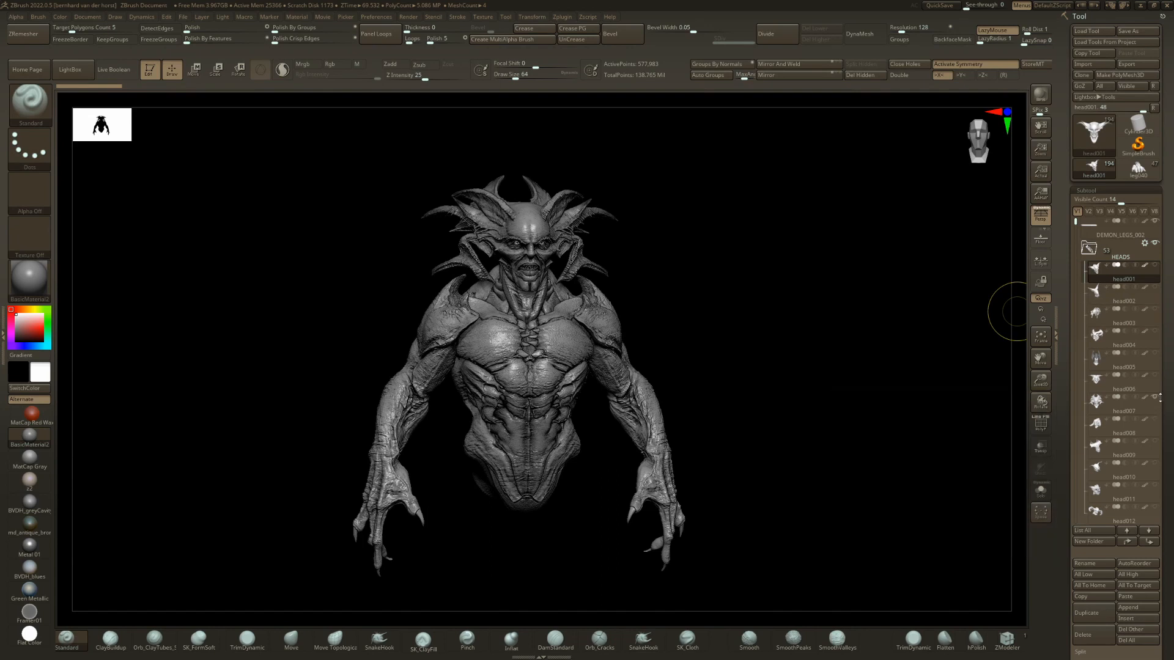
{"action": "key", "text": "Down"}
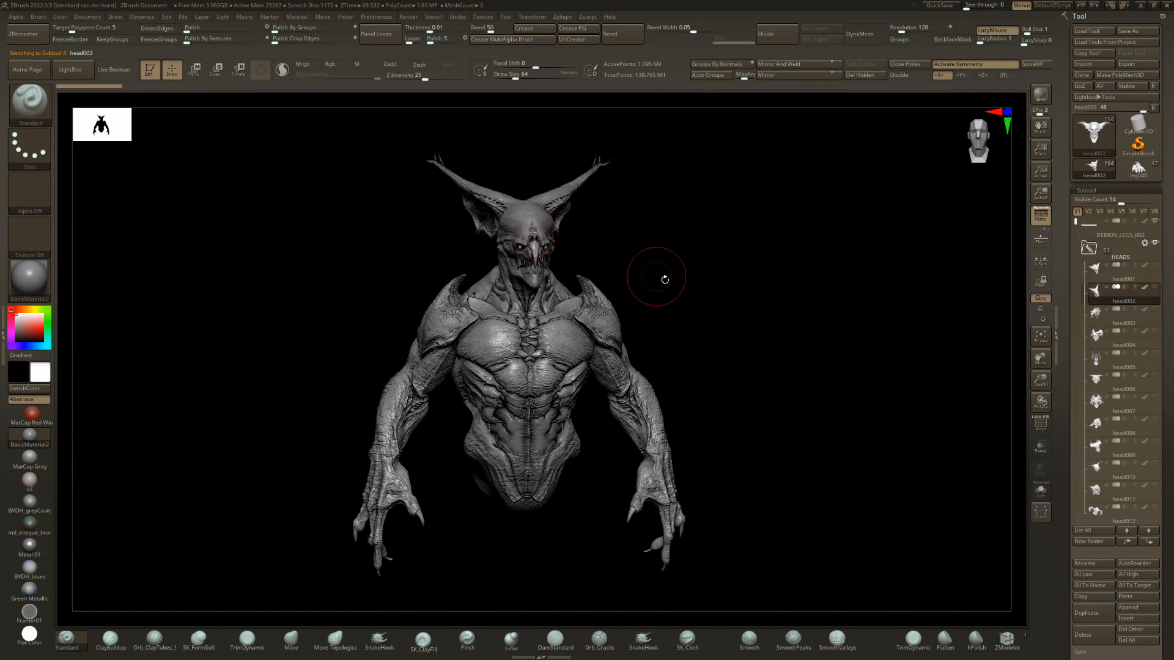
{"action": "key", "text": "Down"}
{"action": "left_click_drag", "start_coordinate": [657, 277], "coordinate": [758, 289]}
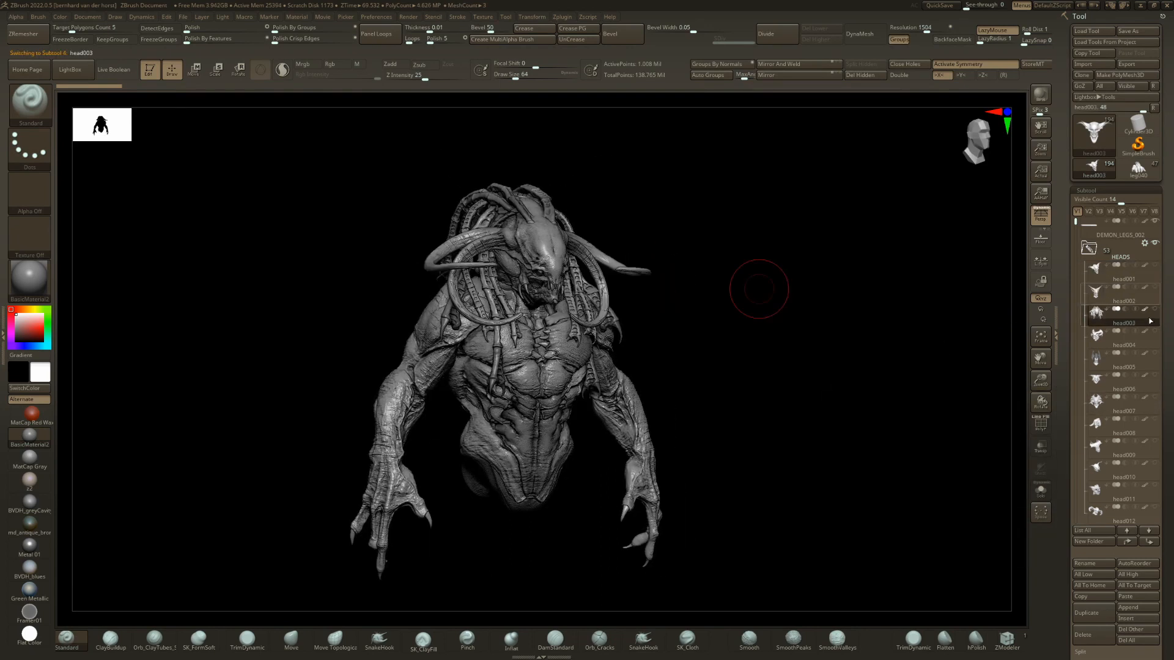
Select body001 and browse the BODIES folder down to its last subtools.
{"action": "right_click_drag", "start_coordinate": [917, 465], "coordinate": [832, 403], "text": "ctrl"}
{"action": "left_click", "coordinate": [538, 349], "text": "alt"}
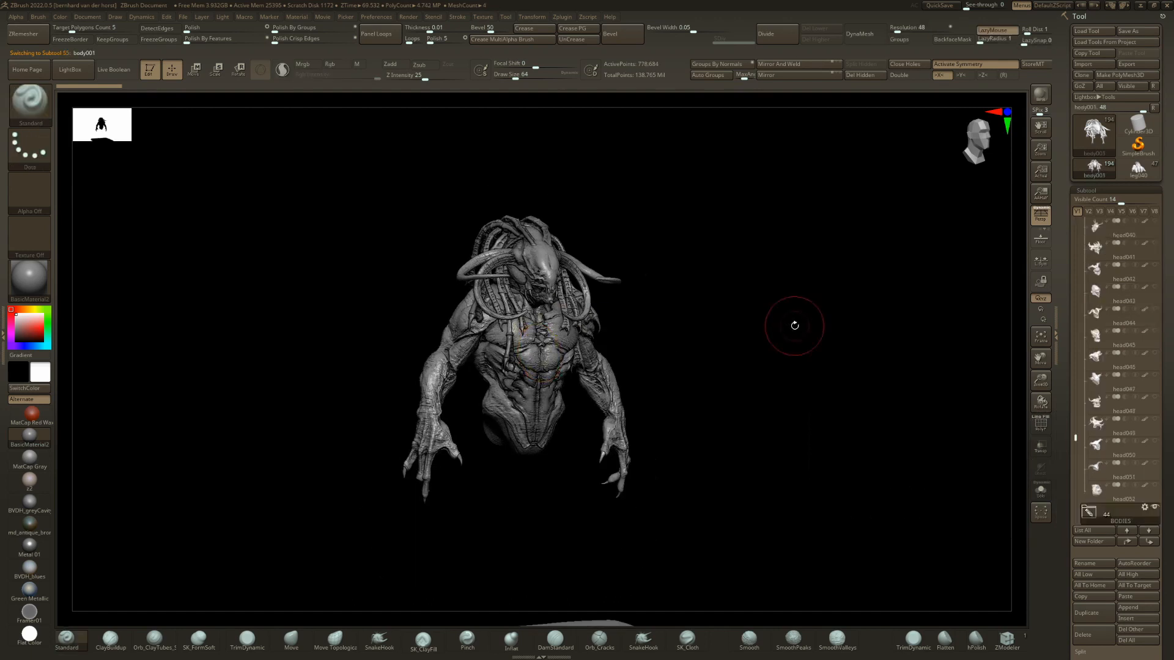
{"action": "left_click_drag", "start_coordinate": [775, 324], "coordinate": [869, 387]}
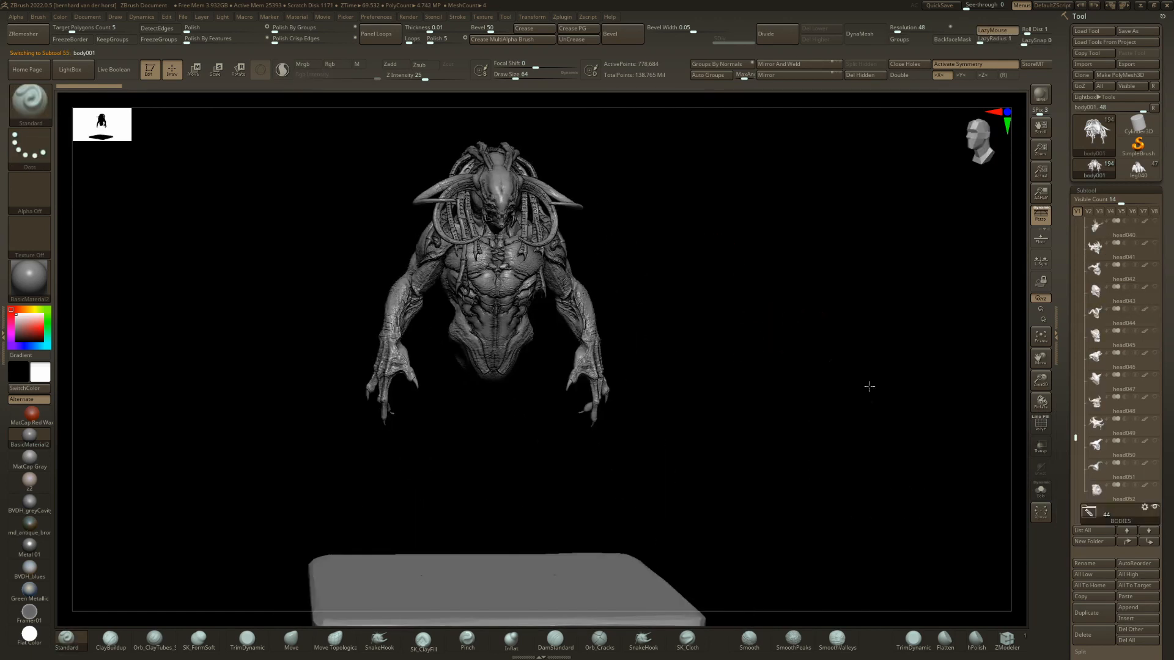
{"action": "left_click_drag", "start_coordinate": [813, 307], "coordinate": [847, 343]}
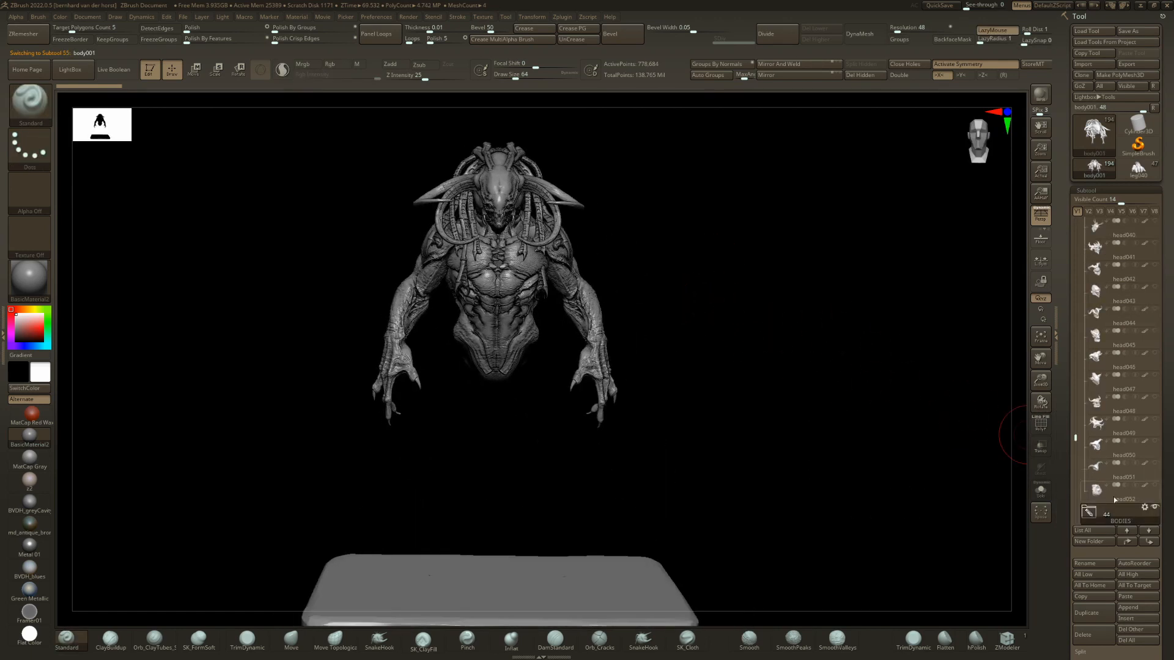
{"action": "scroll", "coordinate": [1092, 519], "scroll_direction": "down", "scroll_amount": 2}
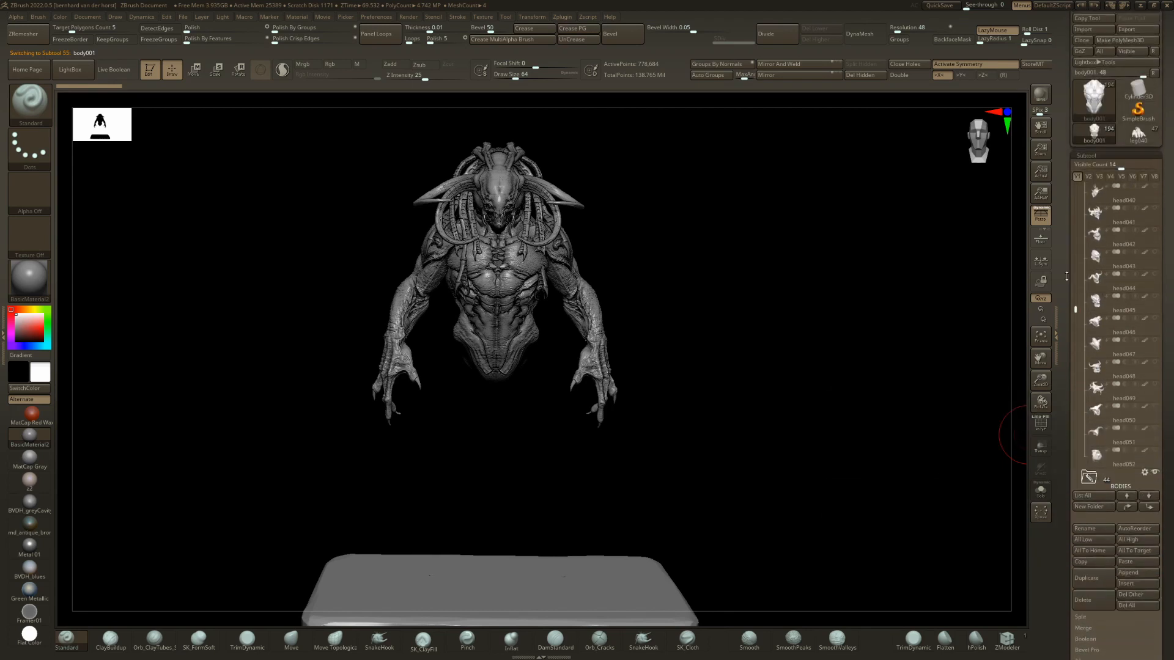
{"action": "left_click_drag", "start_coordinate": [1077, 309], "coordinate": [1076, 350]}
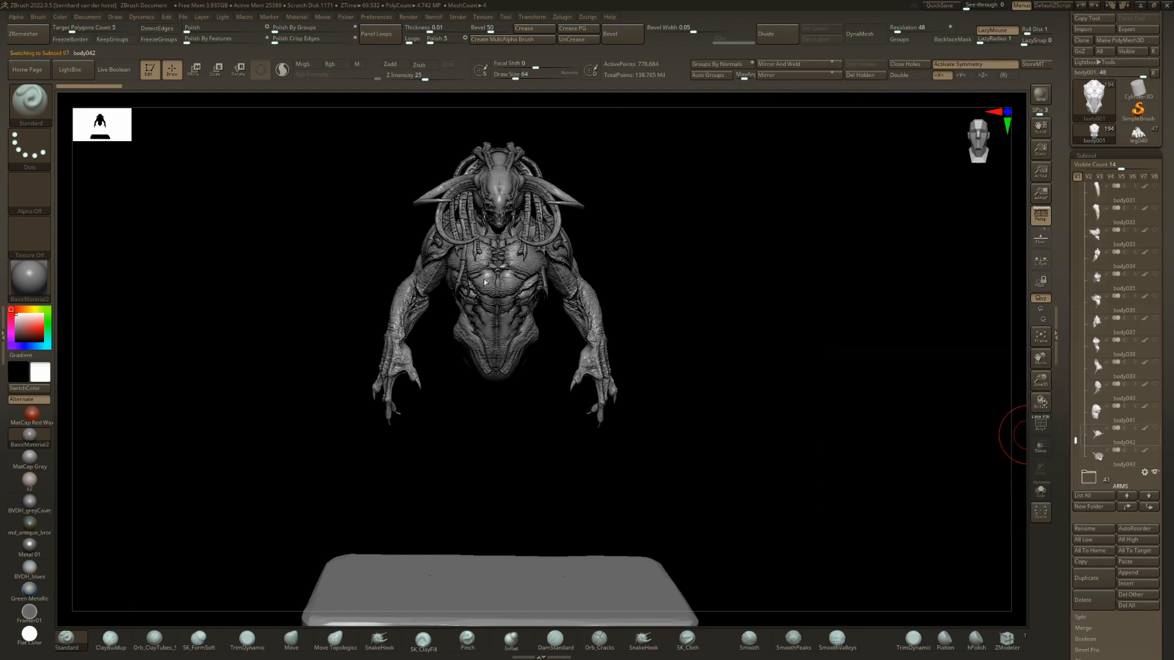
Show body042 together with the current torso and view the combined creature from the side.
{"action": "left_click", "coordinate": [1098, 434]}
{"action": "left_click_drag", "start_coordinate": [432, 270], "coordinate": [687, 329]}
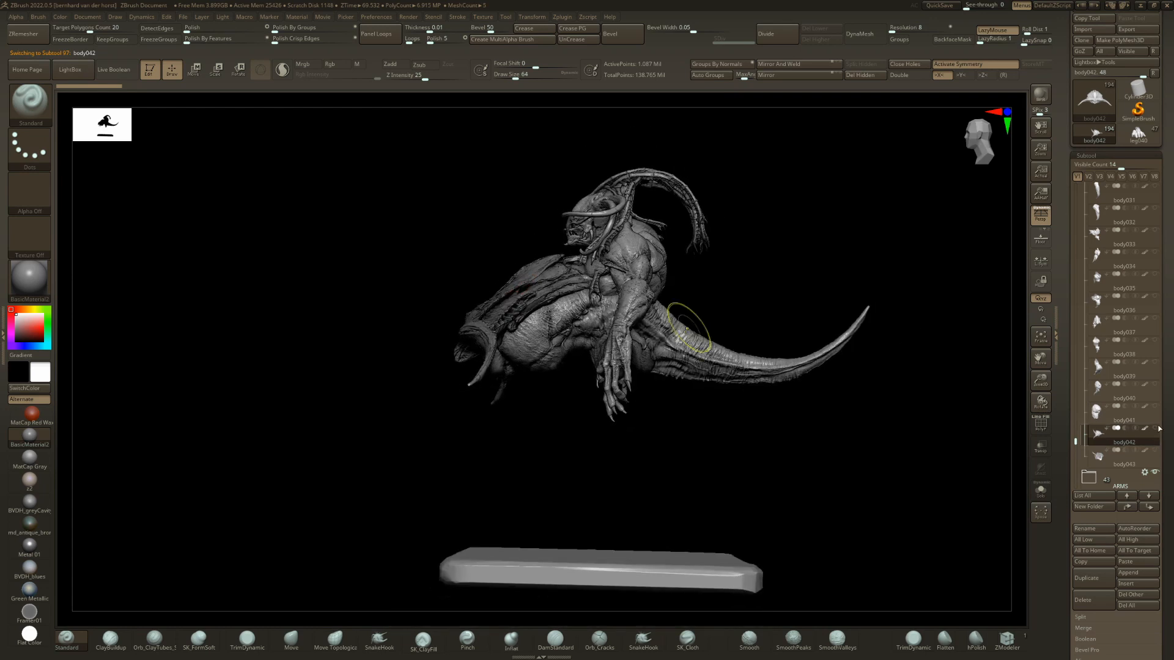
{"action": "left_click_drag", "start_coordinate": [743, 374], "coordinate": [631, 262]}
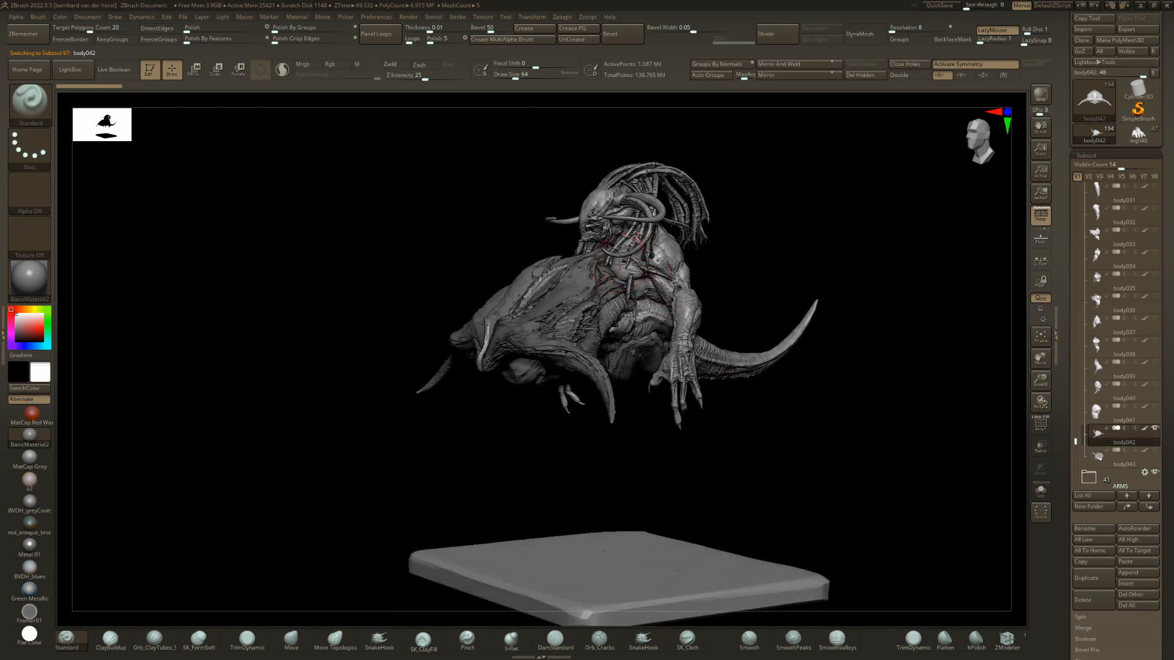
Select body001, hide it, and view the combined creature from the opposite side.
{"action": "left_click", "coordinate": [593, 283], "text": "alt"}
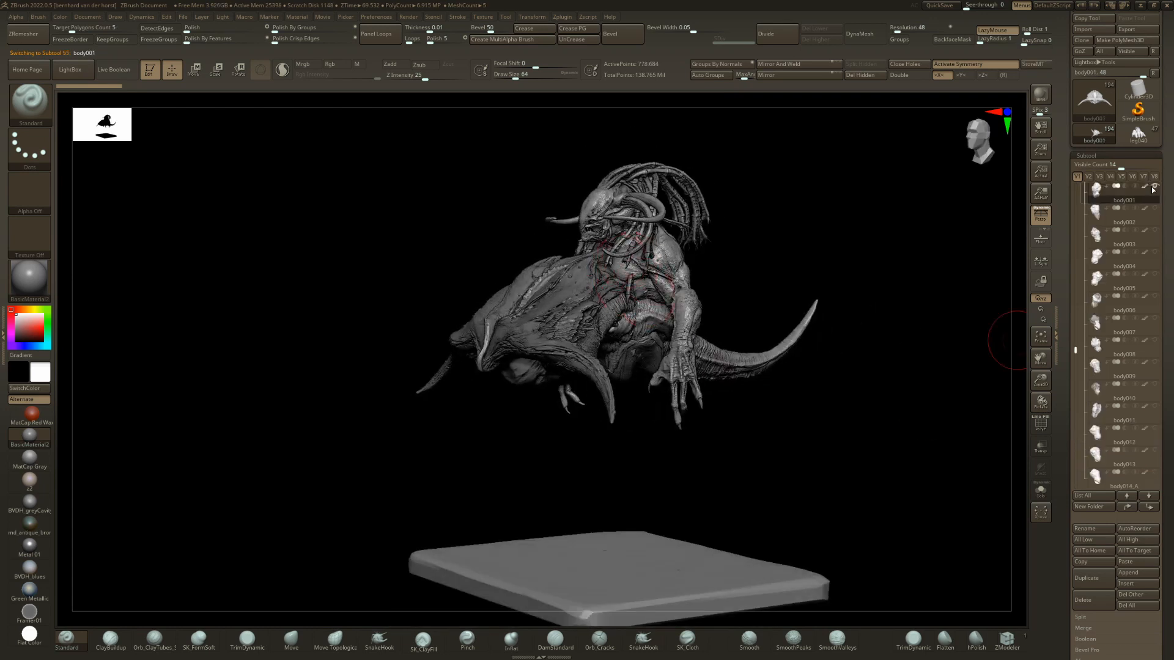
{"action": "right_click_drag", "start_coordinate": [569, 316], "coordinate": [609, 317]}
{"action": "left_click", "coordinate": [565, 312], "text": "alt"}
{"action": "right_click_drag", "start_coordinate": [530, 310], "coordinate": [611, 309]}
Replace head003 with head002 and try its POSITION2 layer at 1 on the combined creature.
{"action": "left_click", "coordinate": [446, 187], "text": "alt"}
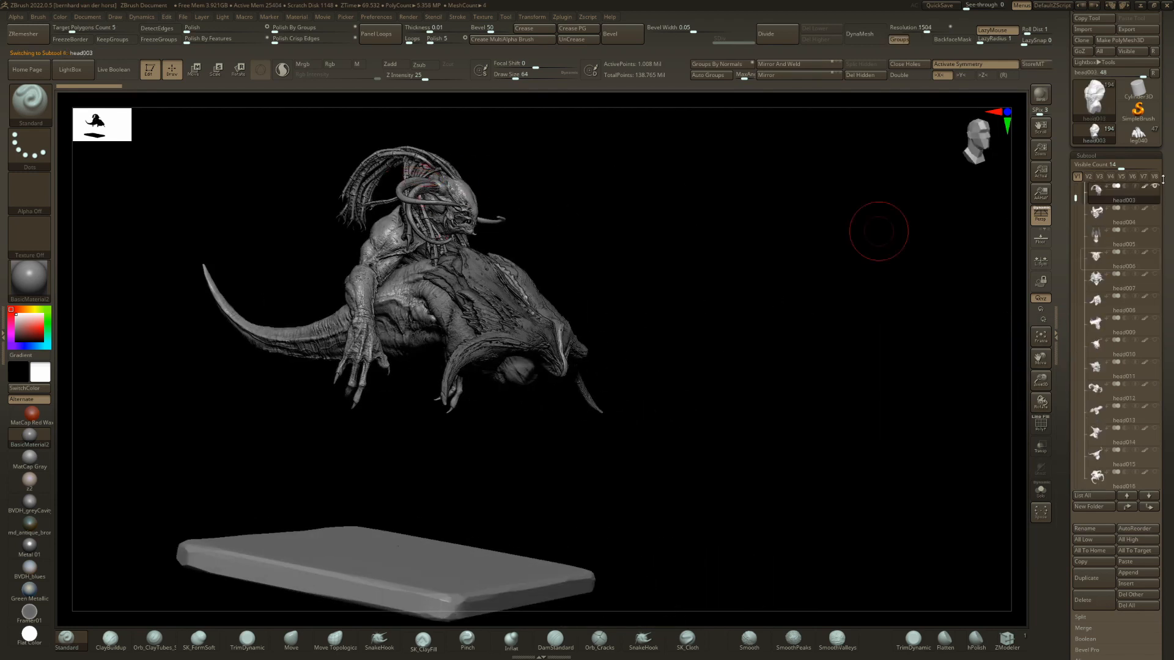
{"action": "mouse_move", "coordinate": [1100, 291]}
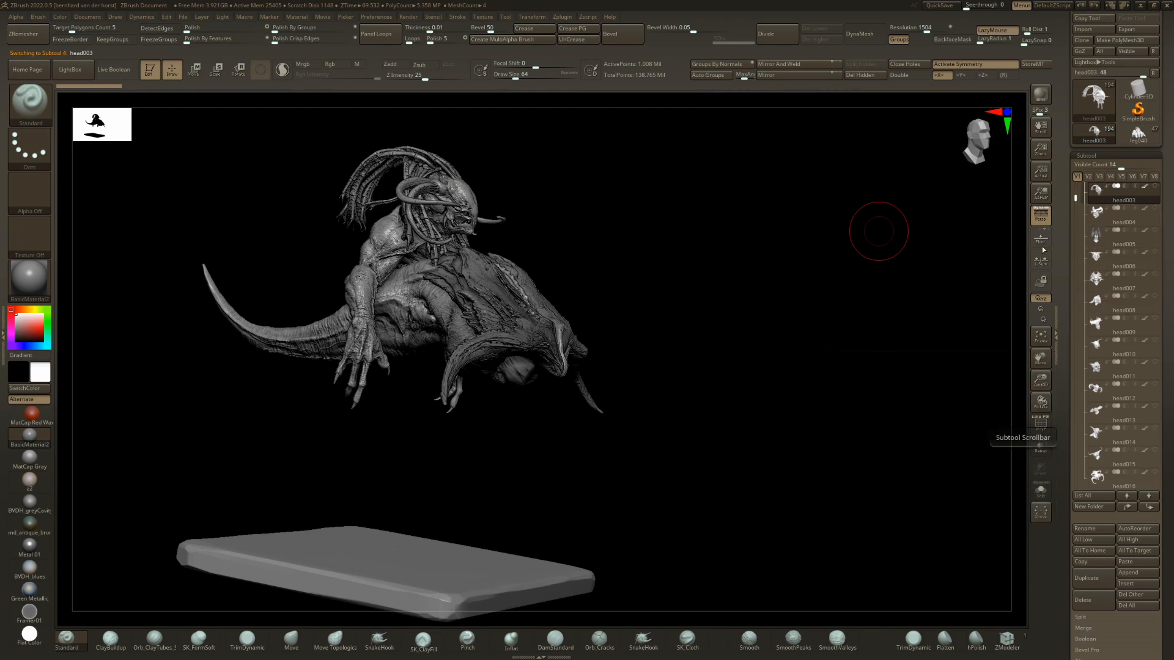
{"action": "left_click_drag", "start_coordinate": [1171, 477], "coordinate": [1172, 360]}
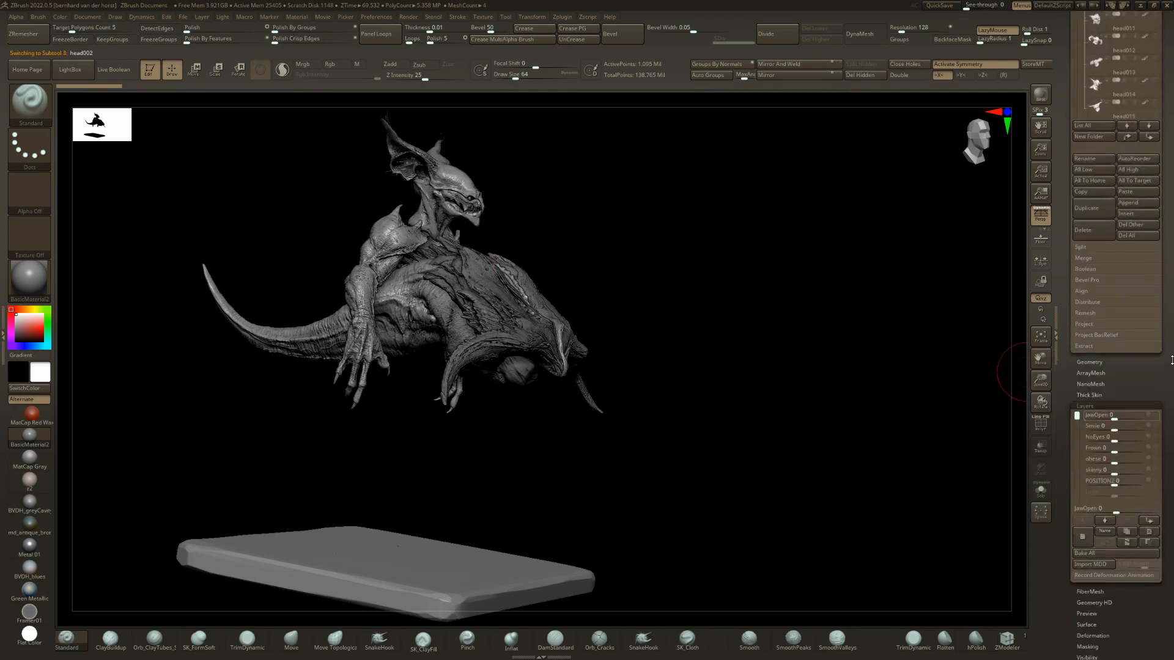
{"action": "left_click_drag", "start_coordinate": [1116, 481], "coordinate": [1158, 476]}
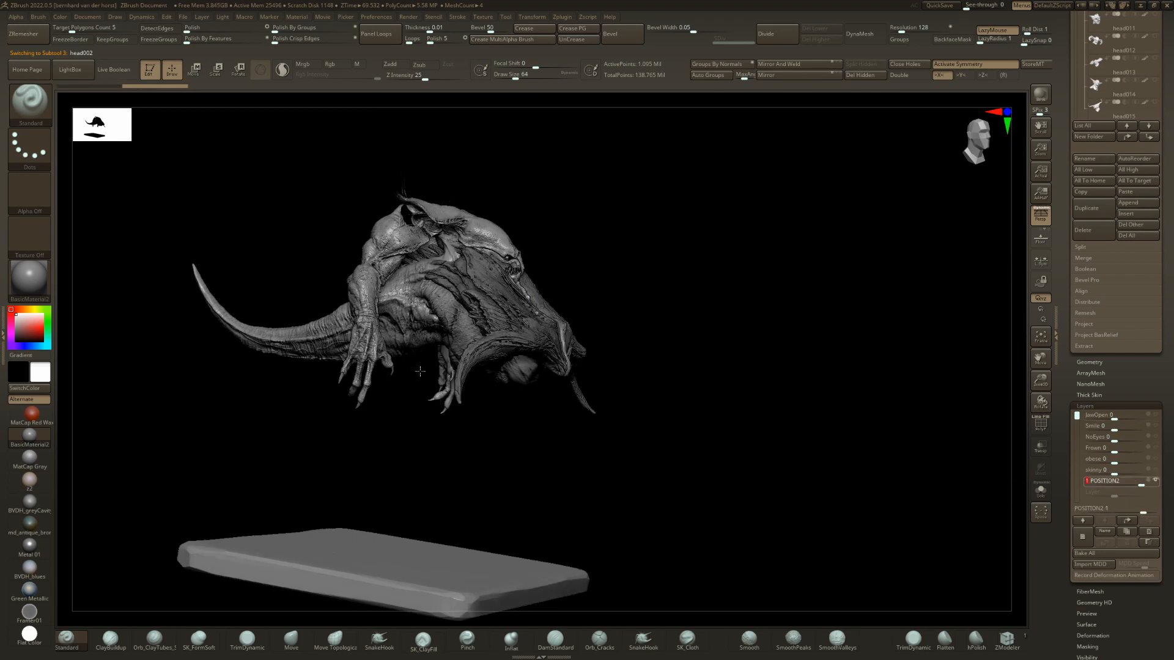
{"action": "left_click_drag", "start_coordinate": [727, 390], "coordinate": [757, 391], "text": "shift"}
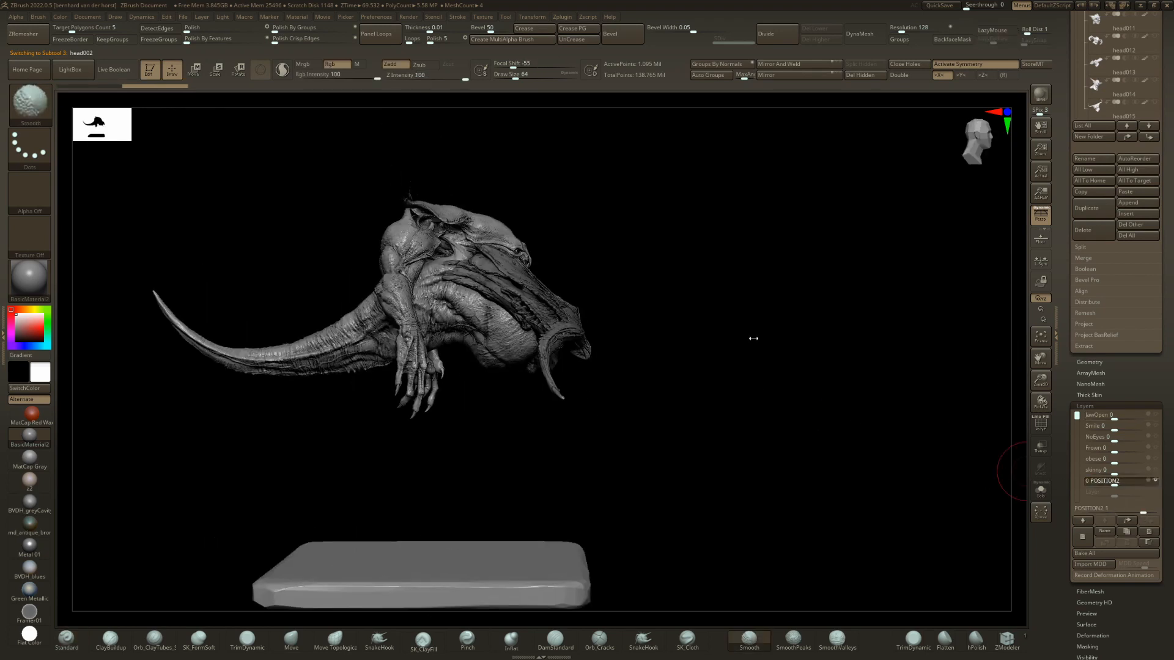
Return head002's POSITION2 layer to 0 and move the head to the front end of body042.
{"action": "key", "text": "ctrl+z"}
{"action": "key", "text": "w"}
{"action": "left_click_drag", "start_coordinate": [515, 245], "coordinate": [636, 375]}
{"action": "key", "text": "q"}
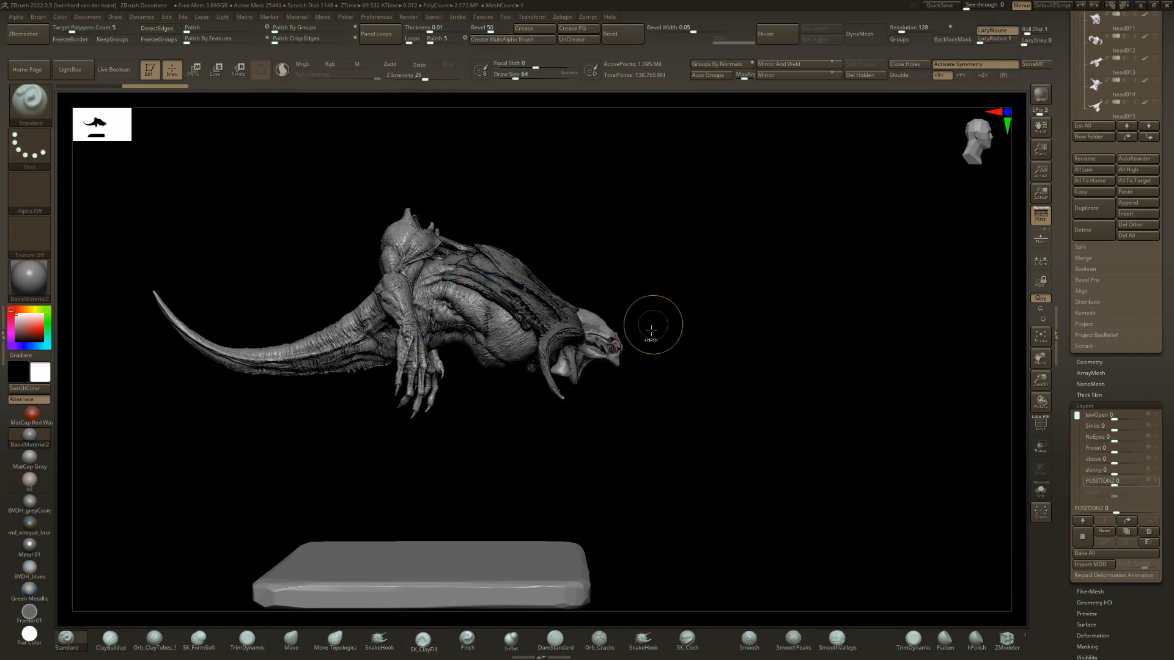
Enlarge the Move brush to a draw size of about 154 and pull head002 into place at the front of body042.
{"action": "right_click_drag", "start_coordinate": [651, 327], "coordinate": [558, 400], "text": "ctrl"}
{"action": "key", "text": "space"}
{"action": "left_click_drag", "start_coordinate": [560, 359], "coordinate": [568, 359]}
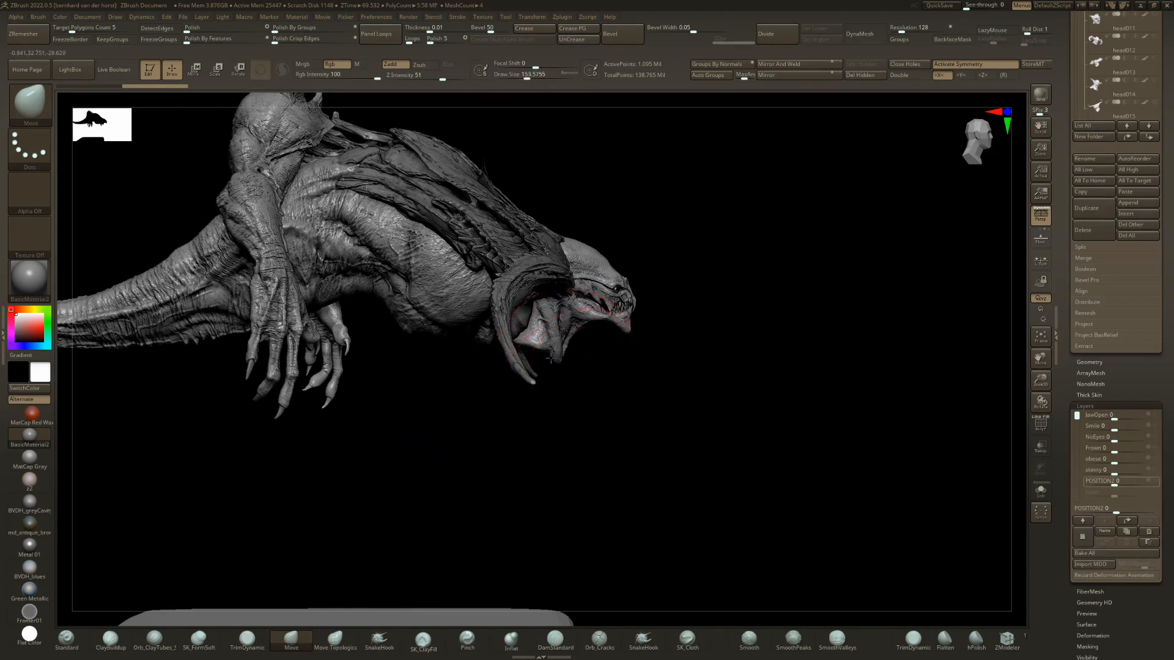
{"action": "right_click_drag", "start_coordinate": [527, 338], "coordinate": [531, 300]}
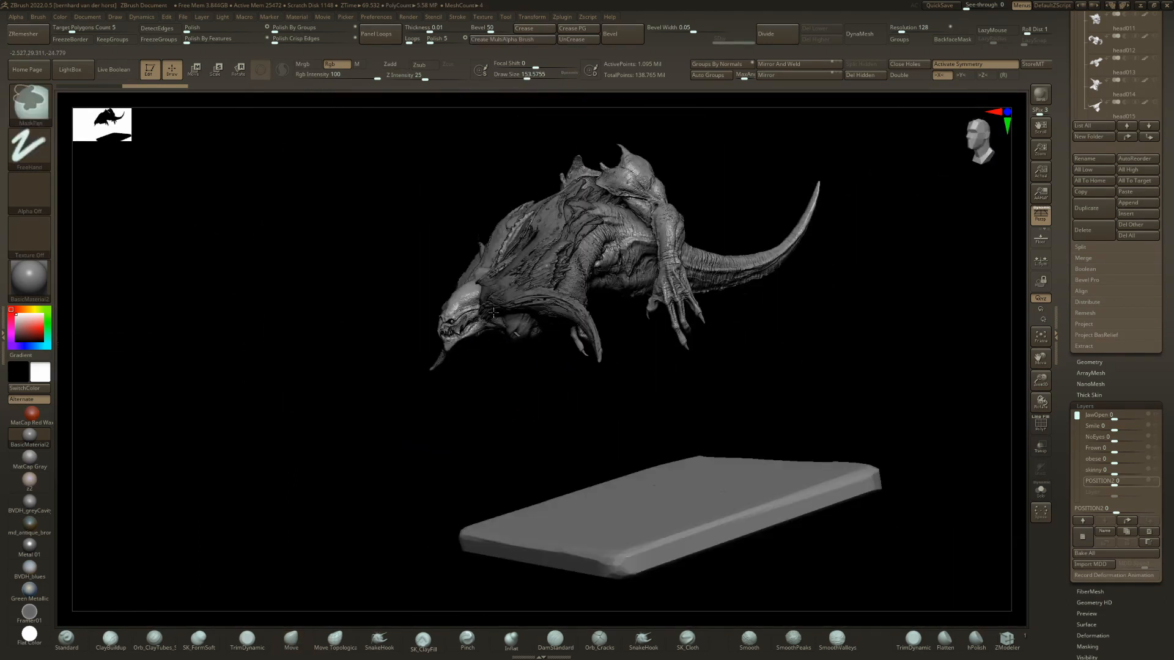
Adjust head002's rotation at the front of body042 and undo the last change.
{"action": "key", "text": "r"}
{"action": "right_click_drag", "start_coordinate": [538, 342], "coordinate": [514, 348], "text": "shift"}
{"action": "mouse_move", "coordinate": [508, 335]}
{"action": "left_mouse_down"}
{"action": "mouse_move", "coordinate": [534, 261]}
{"action": "mouse_move", "coordinate": [518, 291]}
{"action": "mouse_move", "coordinate": [561, 261]}
{"action": "left_mouse_up"}
{"action": "key", "text": "ctrl+z"}
{"action": "key", "text": "q"}
{"action": "left_click_drag", "start_coordinate": [729, 157], "coordinate": [966, 178]}
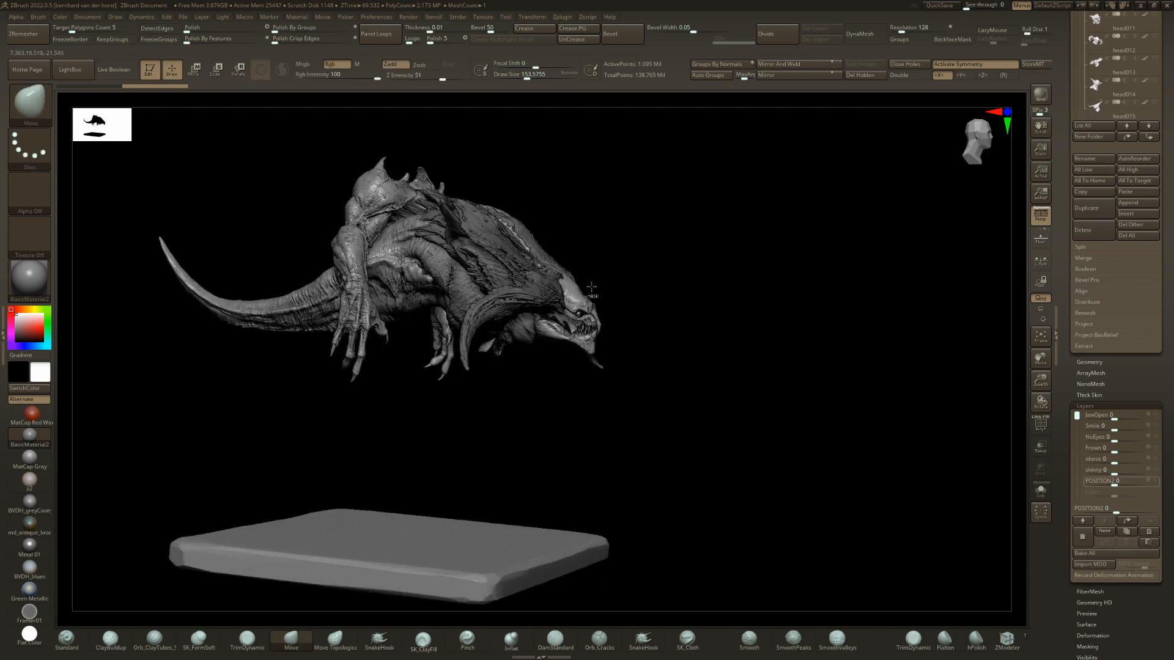
{"action": "right_click_drag", "start_coordinate": [591, 287], "coordinate": [602, 248], "text": "ctrl"}
Select arm001 and move the arms forward and down so they sit as front limbs under body042.
{"action": "left_click_drag", "start_coordinate": [1169, 196], "coordinate": [1173, 221]}
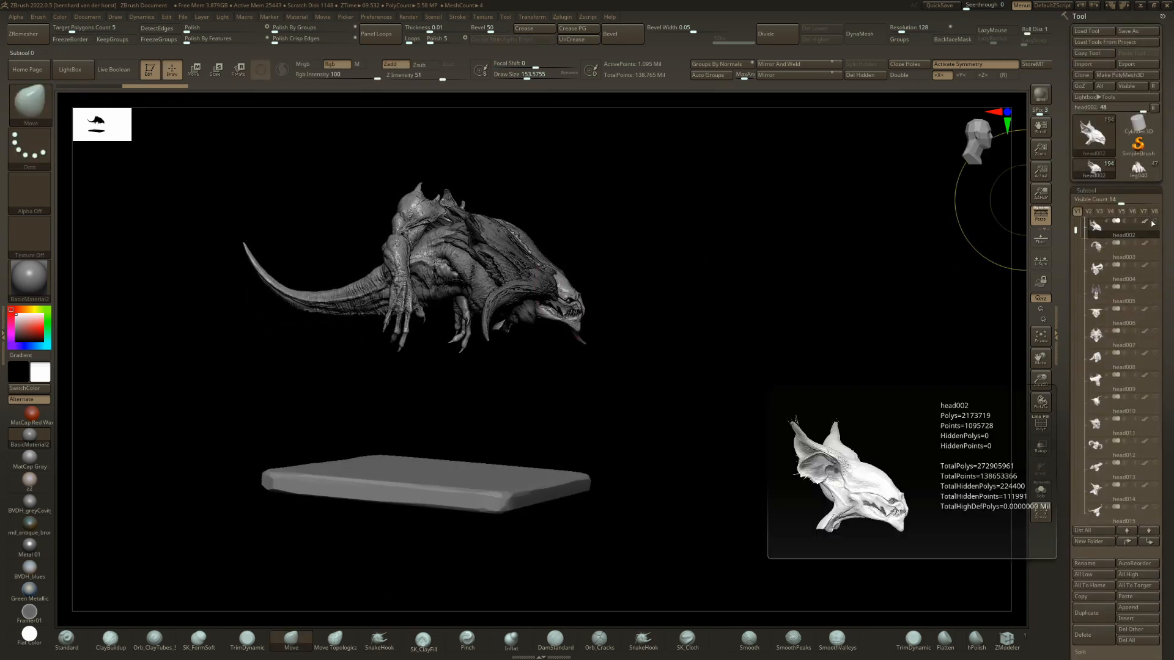
{"action": "left_click_drag", "start_coordinate": [1168, 550], "coordinate": [1167, 318]}
{"action": "left_click_drag", "start_coordinate": [554, 340], "coordinate": [396, 222]}
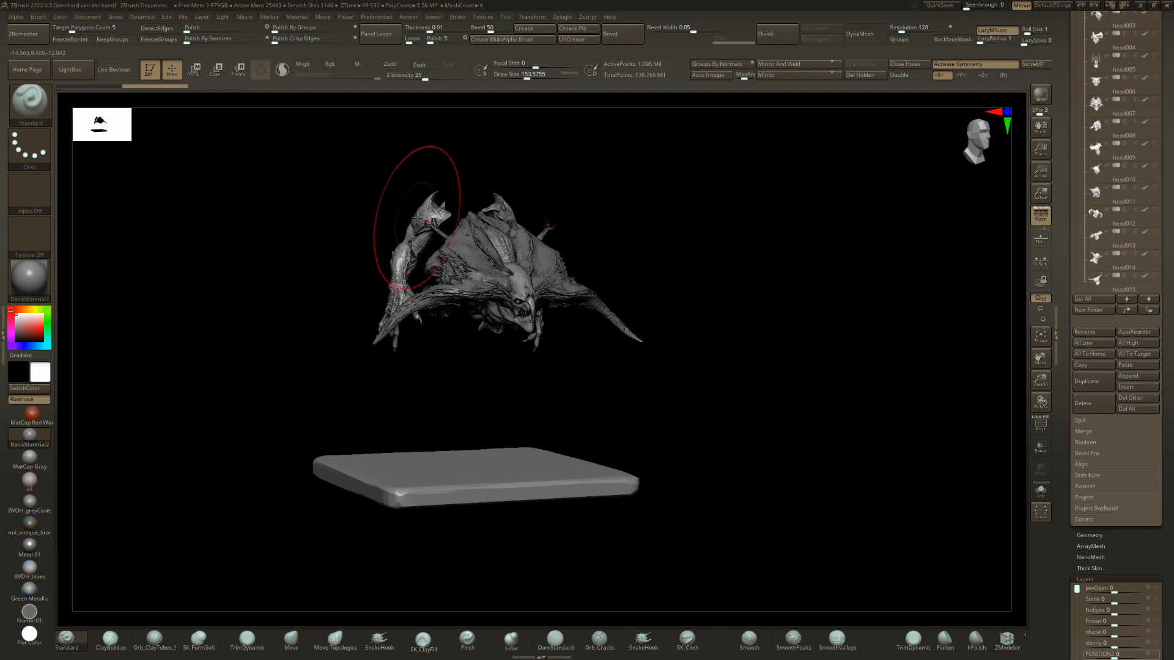
{"action": "left_click", "coordinate": [404, 242], "text": "alt"}
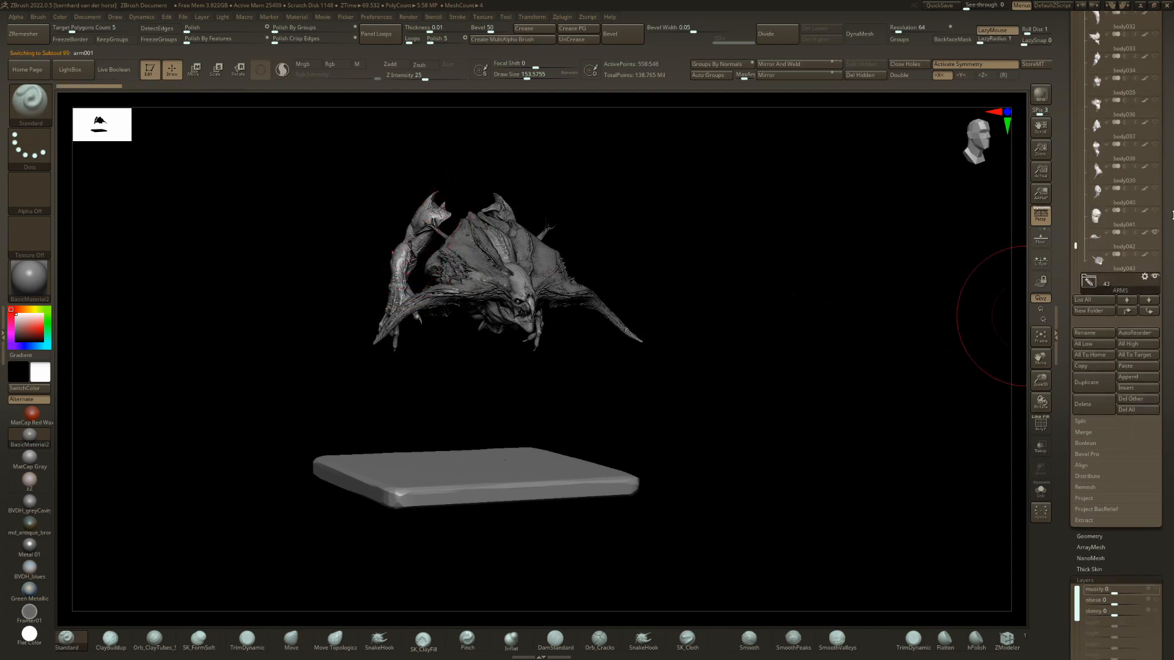
{"action": "left_click_drag", "start_coordinate": [853, 325], "coordinate": [618, 330]}
{"action": "key", "text": "w"}
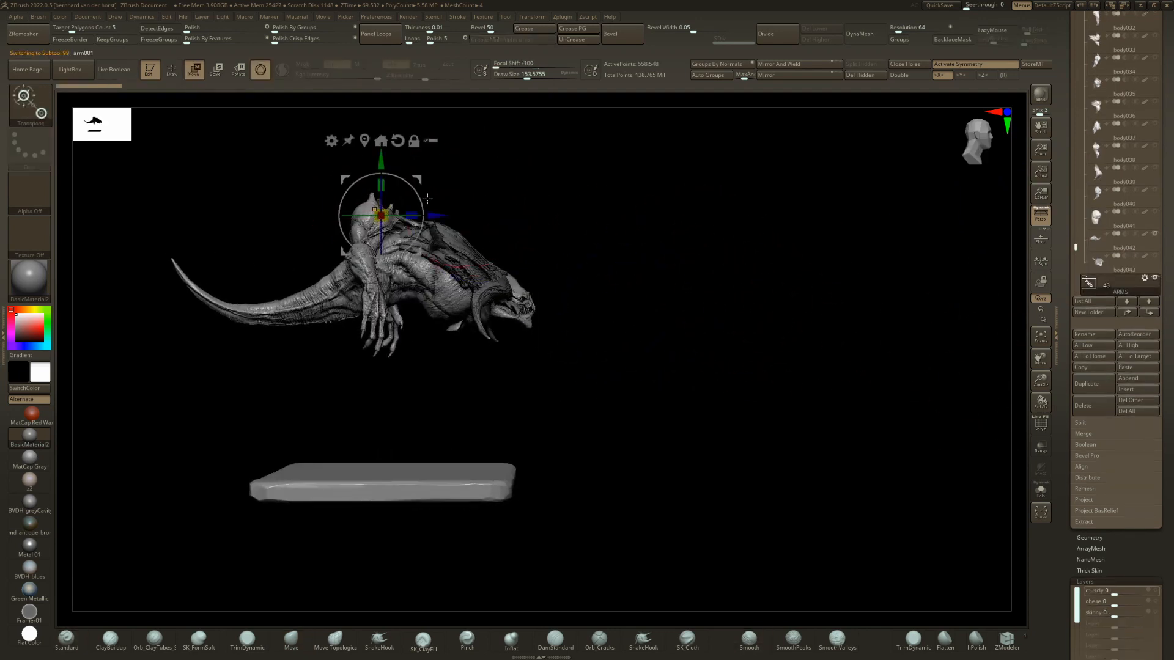
{"action": "left_click_drag", "start_coordinate": [419, 193], "coordinate": [499, 258]}
{"action": "mouse_move", "coordinate": [673, 262]}
{"action": "left_mouse_down"}
{"action": "mouse_move", "coordinate": [496, 235]}
{"action": "mouse_move", "coordinate": [508, 238]}
{"action": "mouse_move", "coordinate": [494, 270]}
{"action": "mouse_move", "coordinate": [500, 237]}
{"action": "left_mouse_up"}
{"action": "key", "text": "q"}
{"action": "key", "text": "w"}
{"action": "key", "text": "r"}
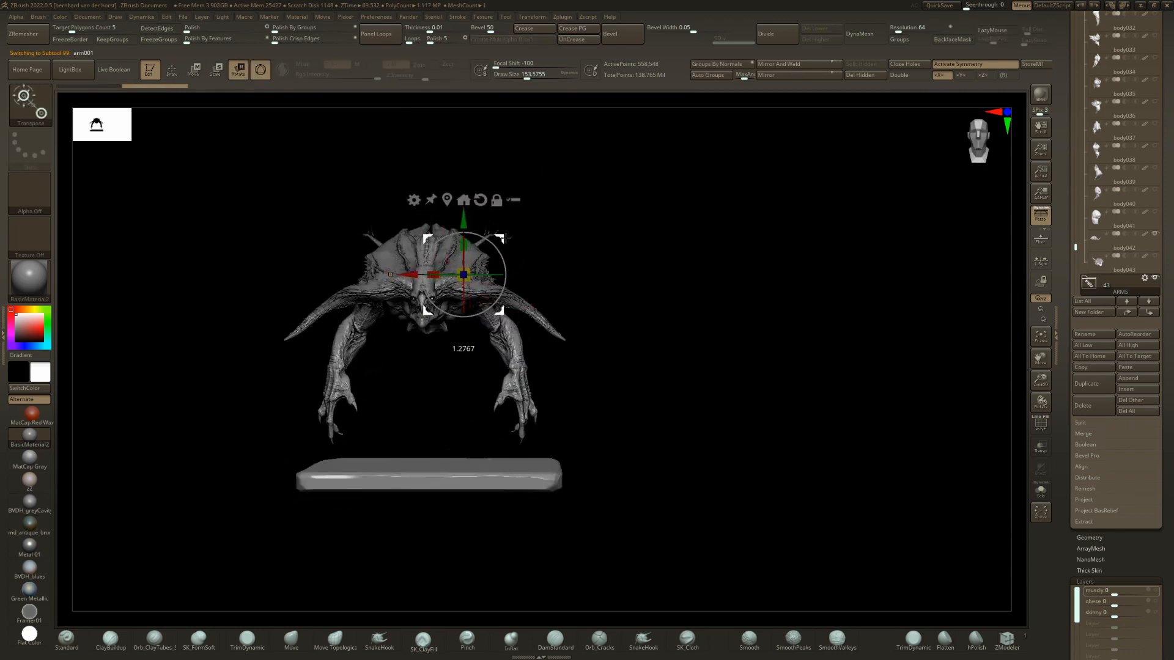
{"action": "key", "text": "q"}
Choose leg002 from the subtool overview as hind legs and view the creature from the side.
{"action": "mouse_move", "coordinate": [611, 269]}
{"action": "left_mouse_down"}
{"action": "mouse_move", "coordinate": [526, 282]}
{"action": "mouse_move", "coordinate": [495, 303]}
{"action": "mouse_move", "coordinate": [527, 301]}
{"action": "left_mouse_up"}
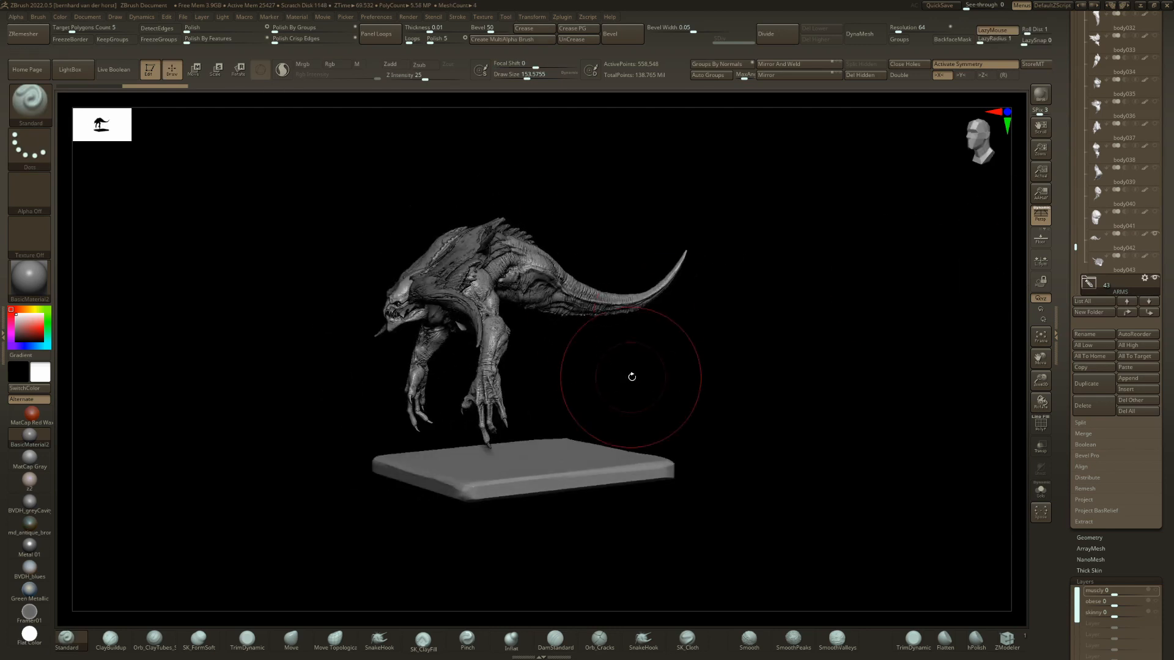
{"action": "left_click_drag", "start_coordinate": [631, 377], "coordinate": [611, 372], "text": "shift"}
{"action": "key", "text": "n"}
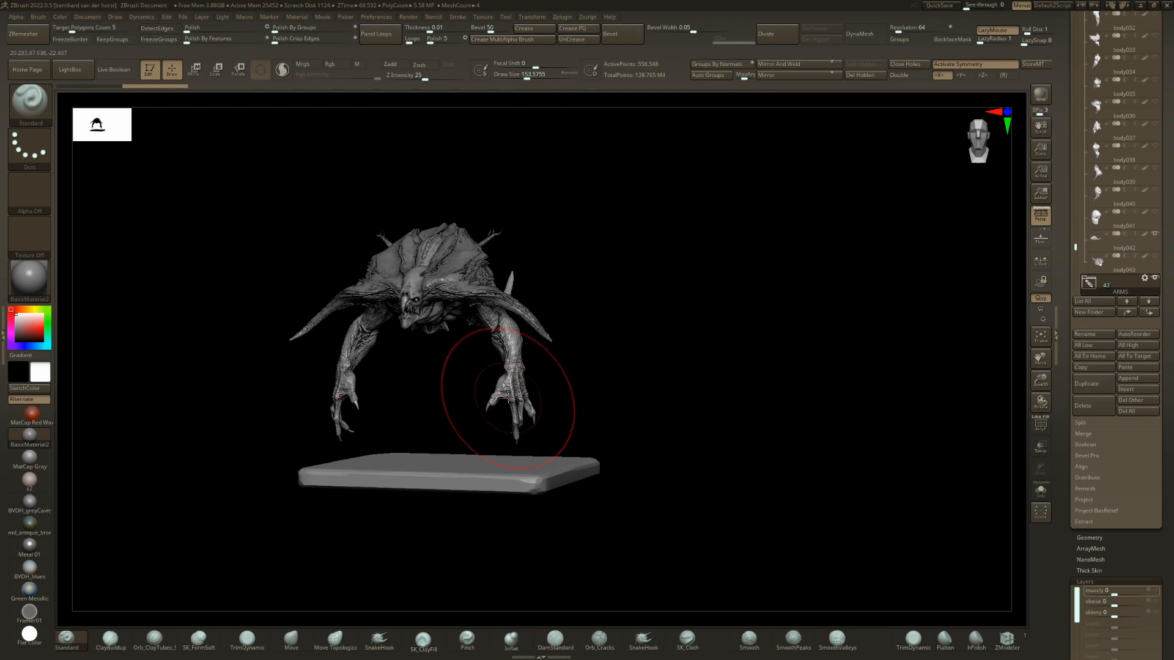
{"action": "key", "text": "n"}
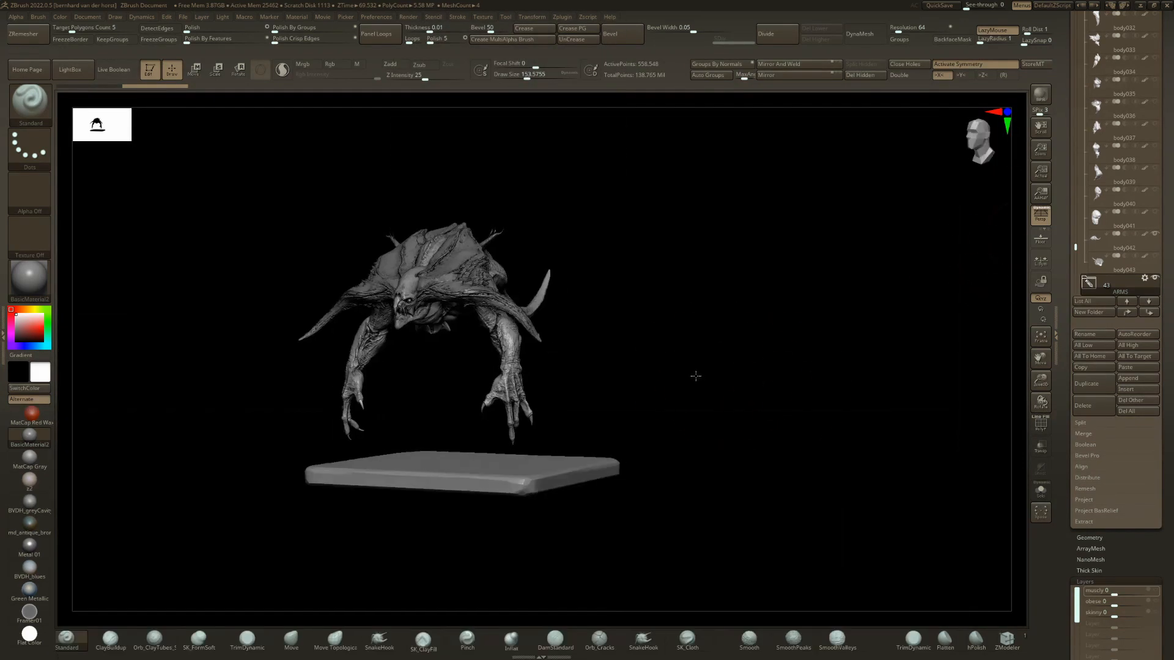
{"action": "key", "text": "n"}
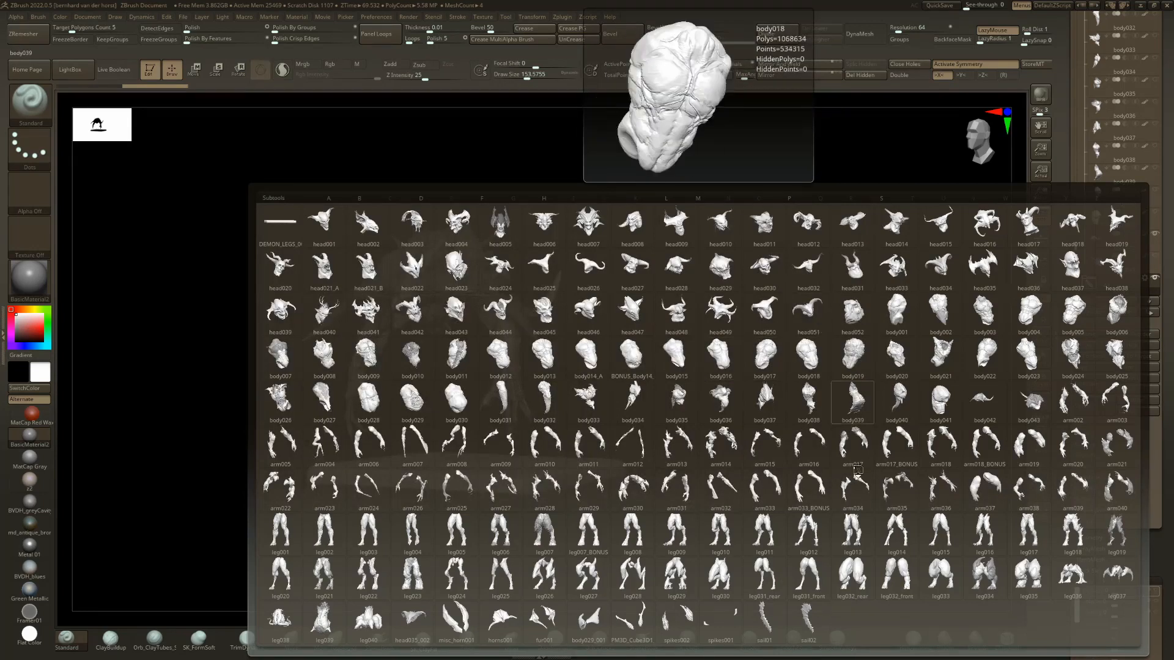
{"action": "key", "text": "n"}
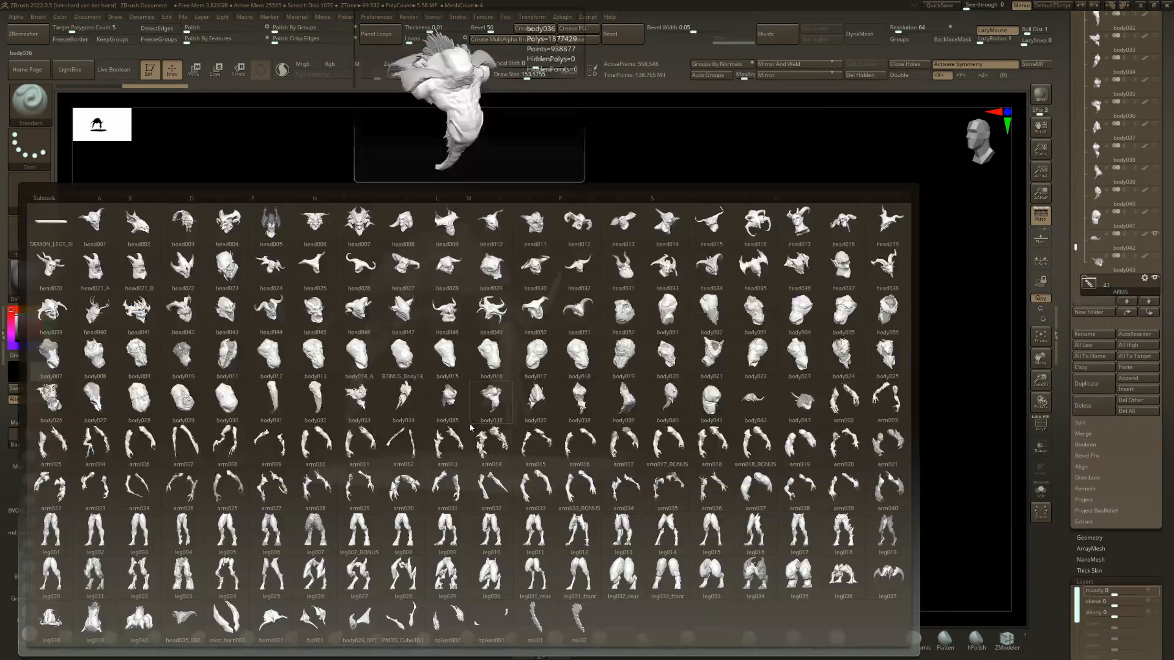
{"action": "left_click", "coordinate": [636, 296]}
{"action": "left_click_drag", "start_coordinate": [637, 296], "coordinate": [592, 320]}
{"action": "left_click_drag", "start_coordinate": [1172, 415], "coordinate": [1170, 195]}
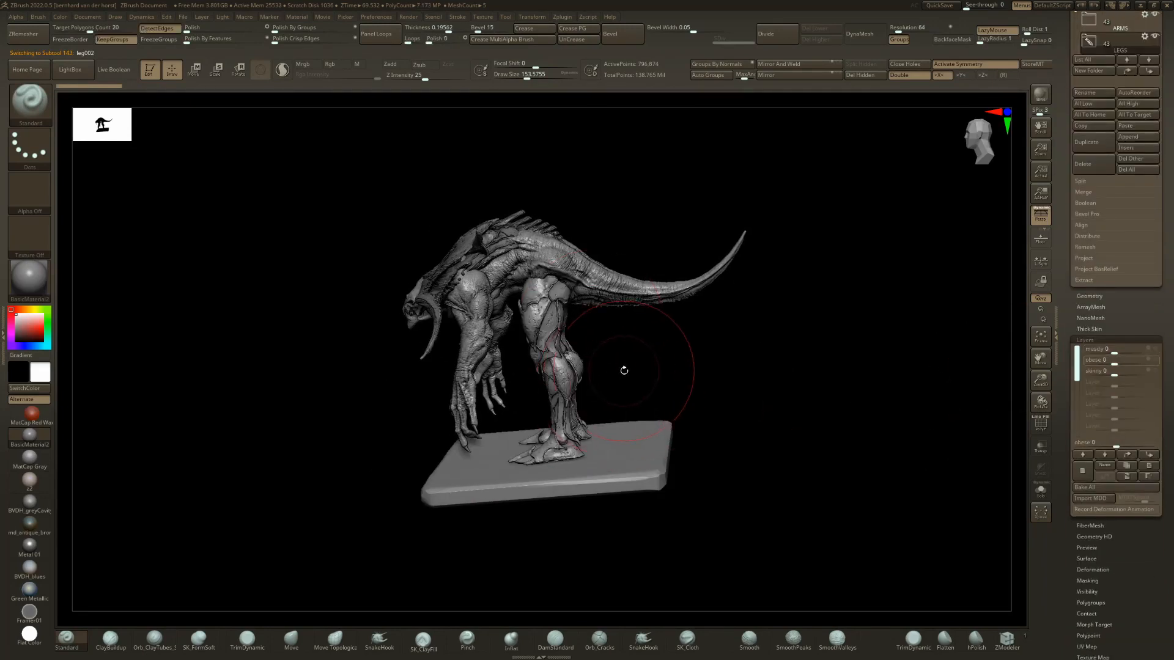
Replace leg002 with leg035, inspect it on the creature, and switch to leg034.
{"action": "key", "text": "n"}
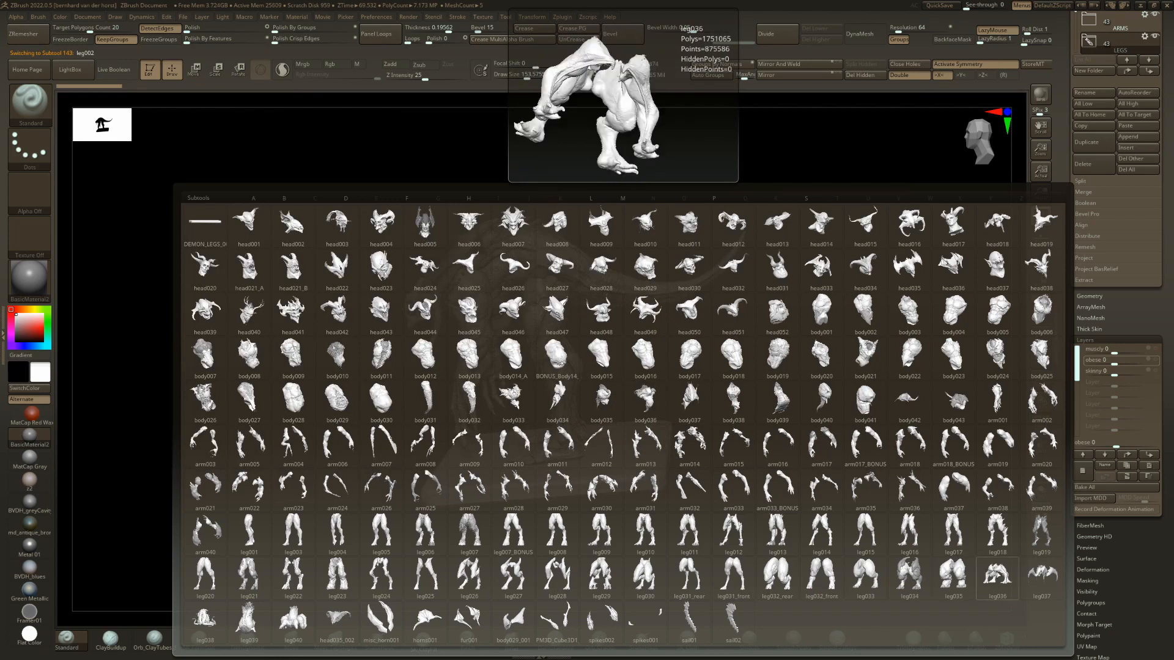
{"action": "left_click", "coordinate": [997, 574]}
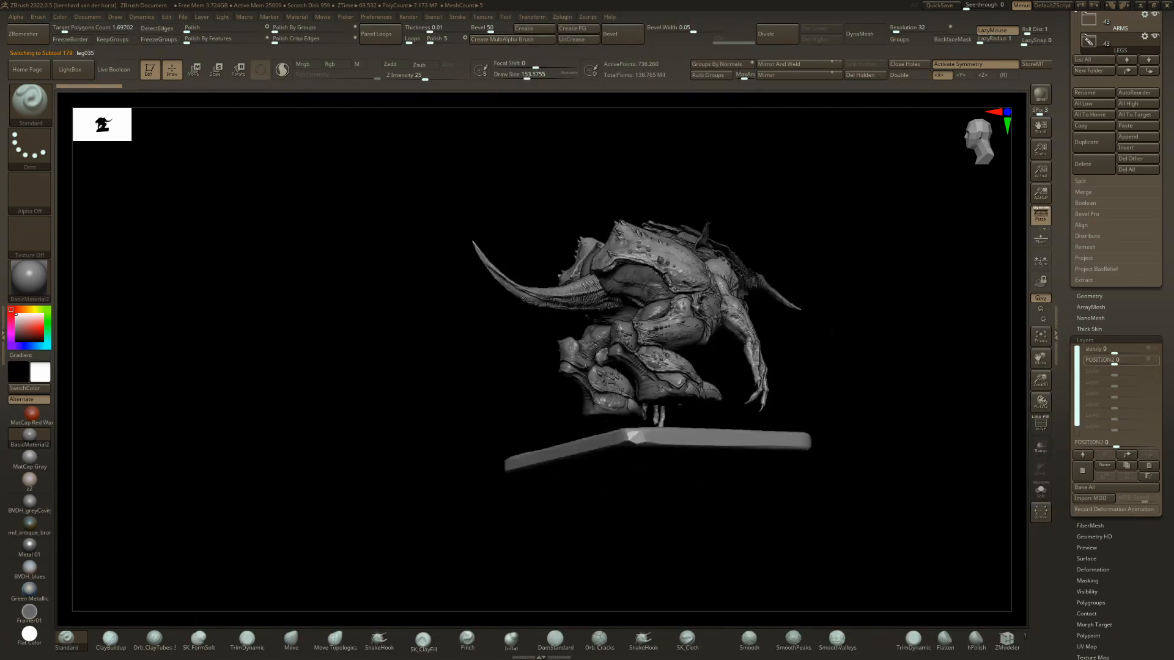
{"action": "left_click_drag", "start_coordinate": [868, 416], "coordinate": [660, 367], "text": "alt"}
{"action": "left_click_drag", "start_coordinate": [660, 226], "coordinate": [643, 270]}
{"action": "key", "text": "Up"}
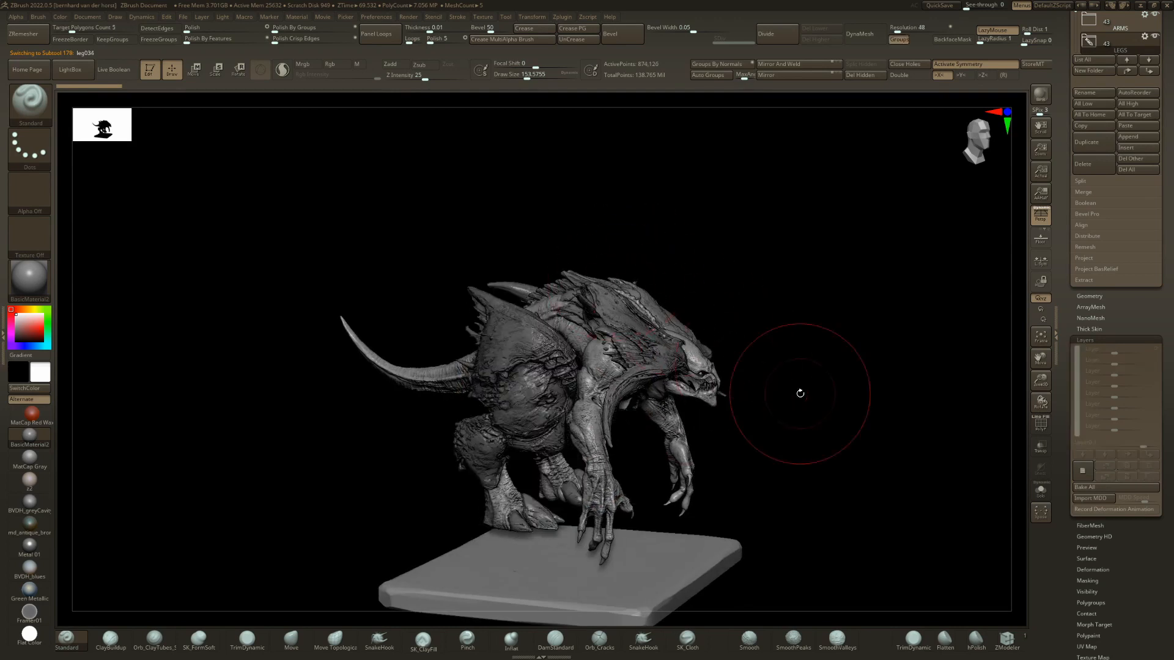
Switch to the preceding leg variant, try its skinny layer at 1, and return it to 0.
{"action": "left_click_drag", "start_coordinate": [800, 394], "coordinate": [758, 428]}
{"action": "key", "text": "Up"}
{"action": "left_click_drag", "start_coordinate": [1107, 360], "coordinate": [1149, 350]}
{"action": "left_click", "coordinate": [1123, 362], "text": "shift"}
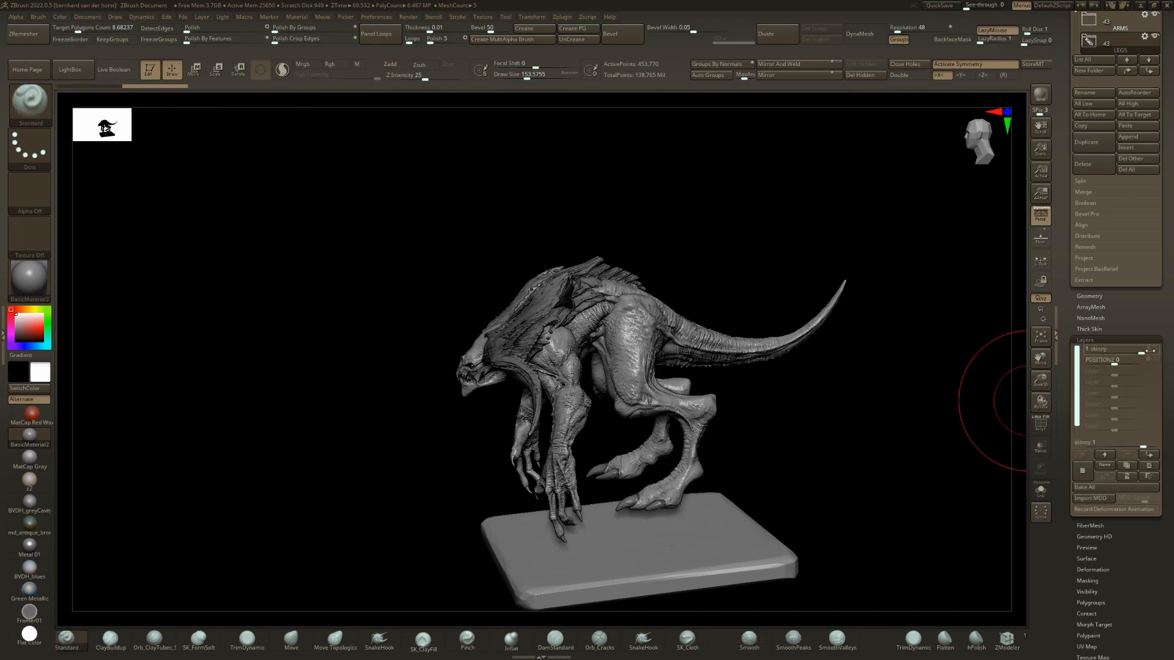
{"action": "left_click_drag", "start_coordinate": [1024, 389], "coordinate": [598, 376]}
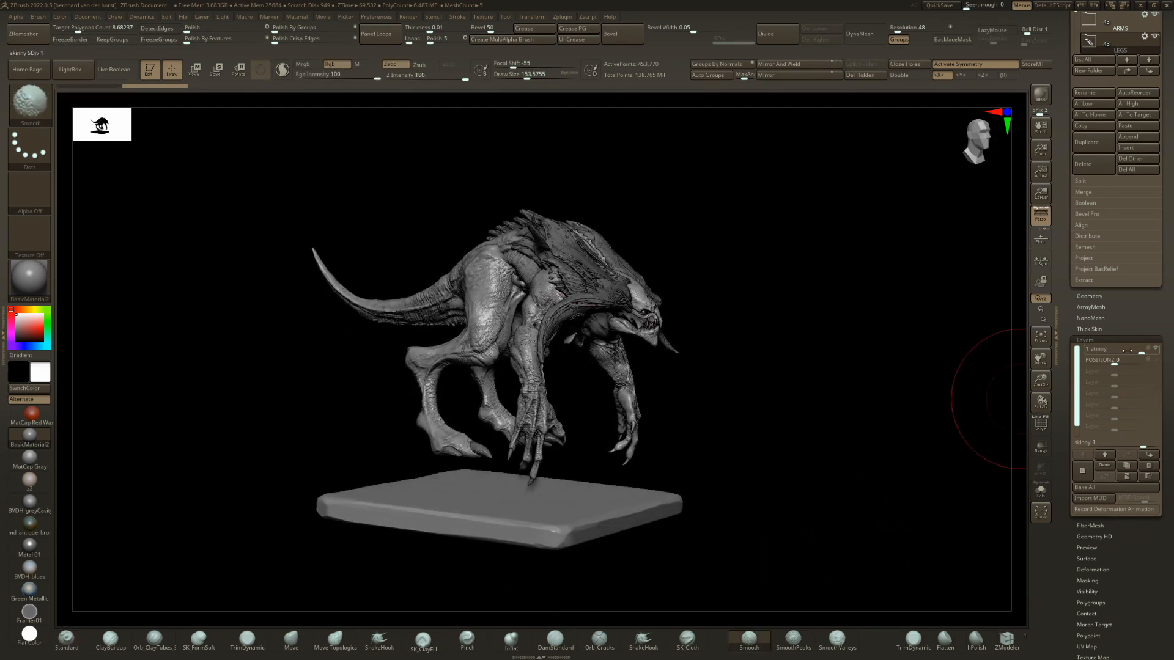
{"action": "left_click_drag", "start_coordinate": [1126, 351], "coordinate": [1109, 350]}
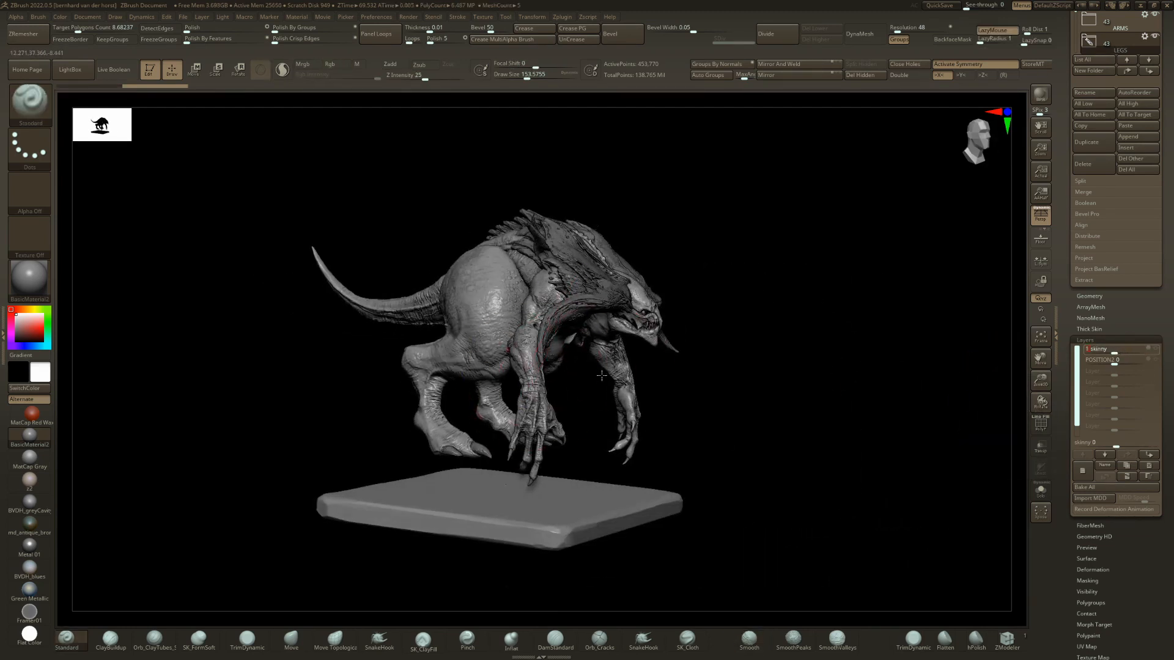
Select arm001, open the ARMS folder, and cycle through the arm variants to arm004.
{"action": "left_click", "coordinate": [529, 361], "text": "alt"}
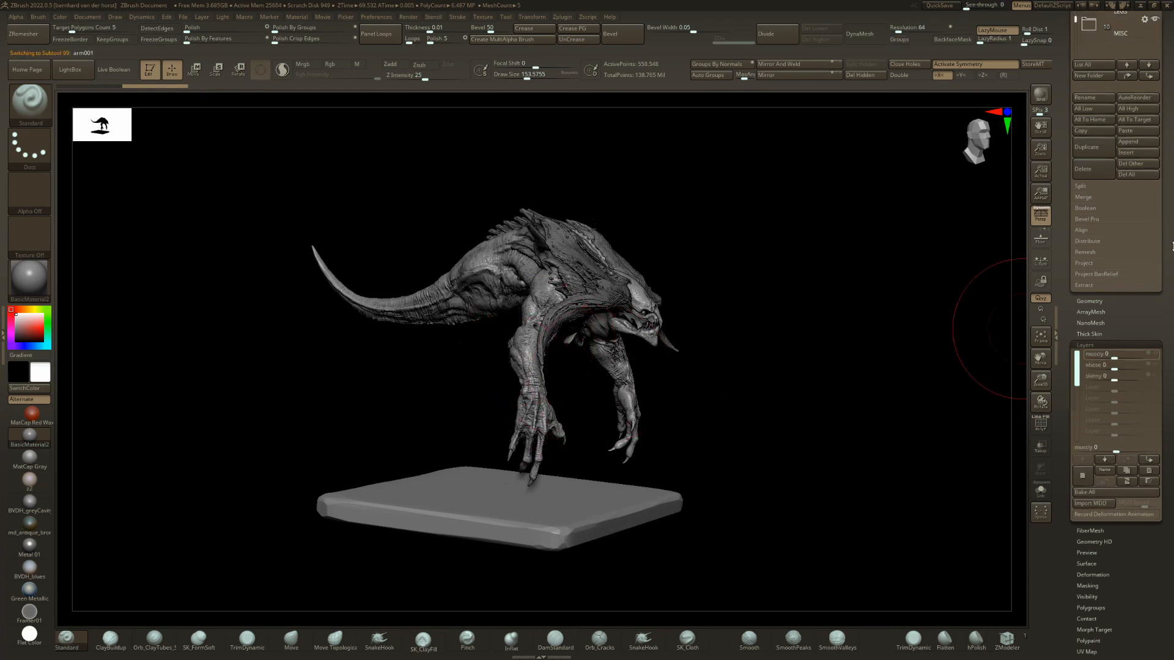
{"action": "scroll", "coordinate": [1172, 376], "scroll_direction": "up", "scroll_amount": 5}
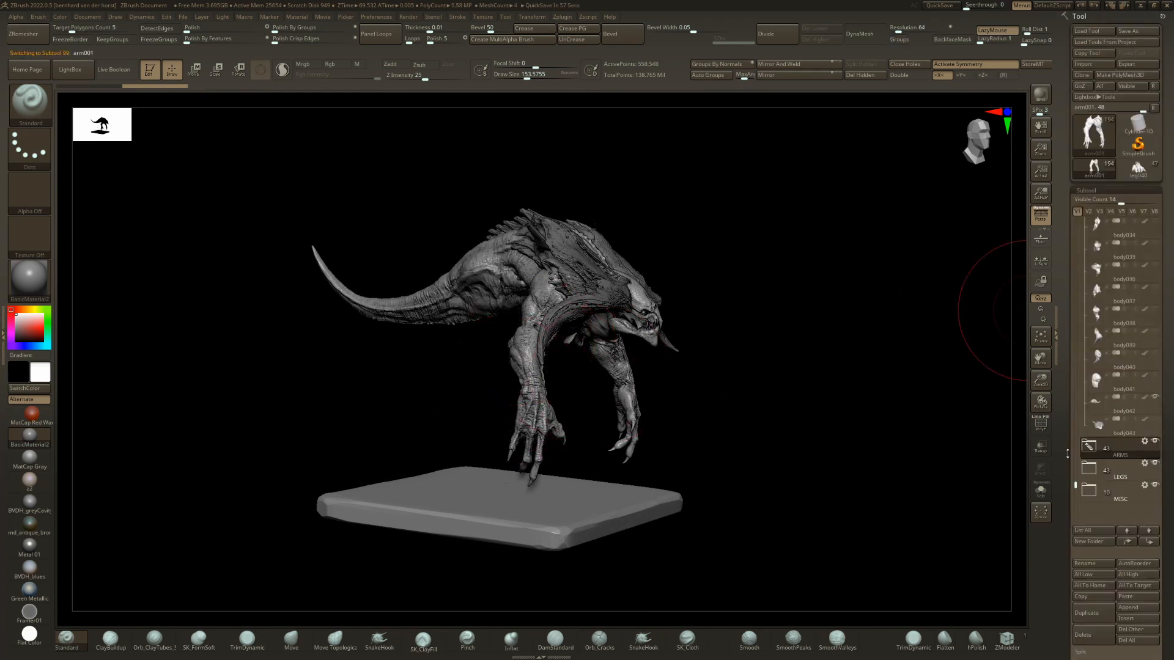
{"action": "left_click", "coordinate": [1088, 446]}
{"action": "scroll", "coordinate": [1172, 384], "scroll_direction": "down", "scroll_amount": 2}
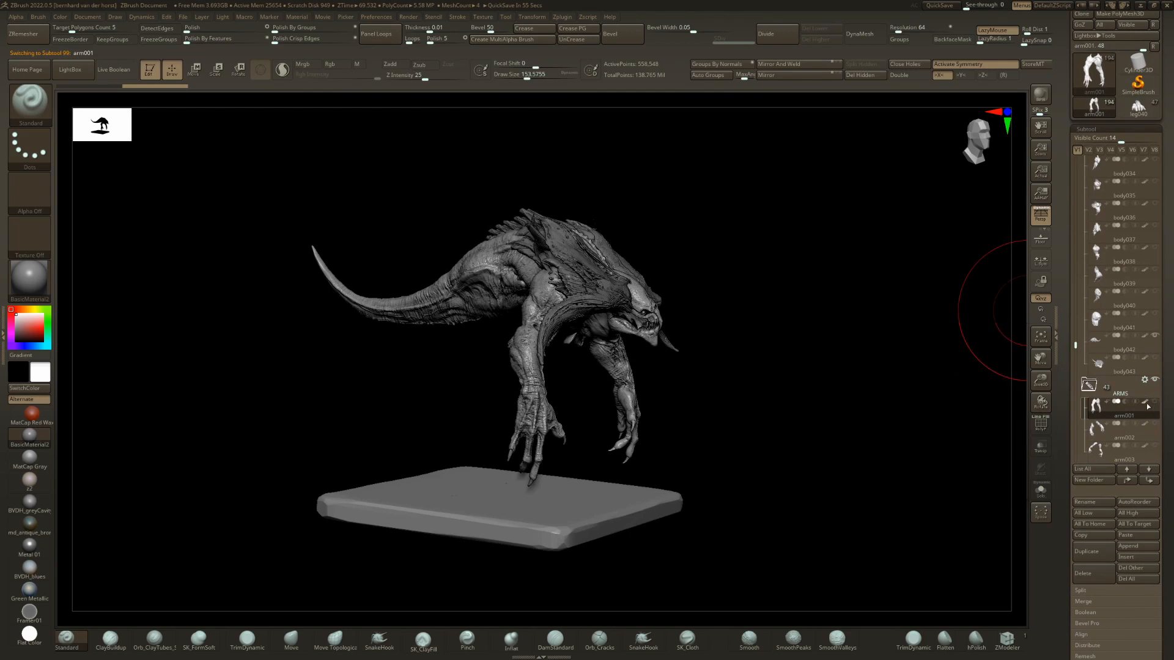
{"action": "key", "text": "Down"}
{"action": "key", "text": "Down"}
{"action": "key", "text": "Down"}
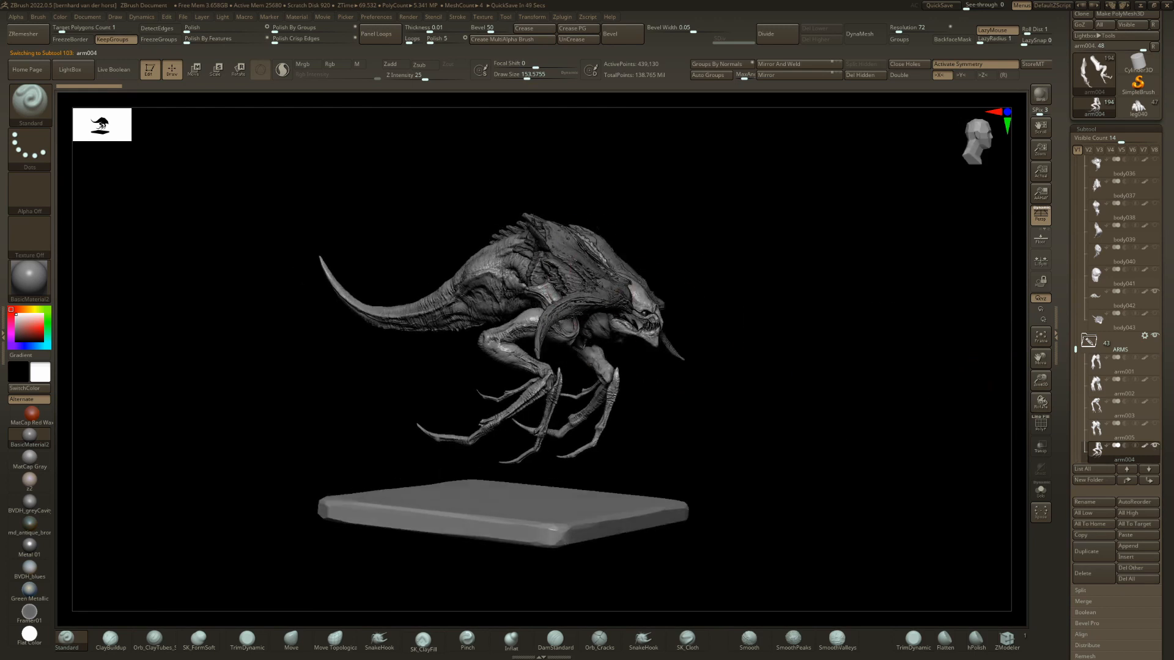
Choose leg033 from the subtool overview and step through the neighbouring leg variants to leg032_rear.
{"action": "key", "text": "n"}
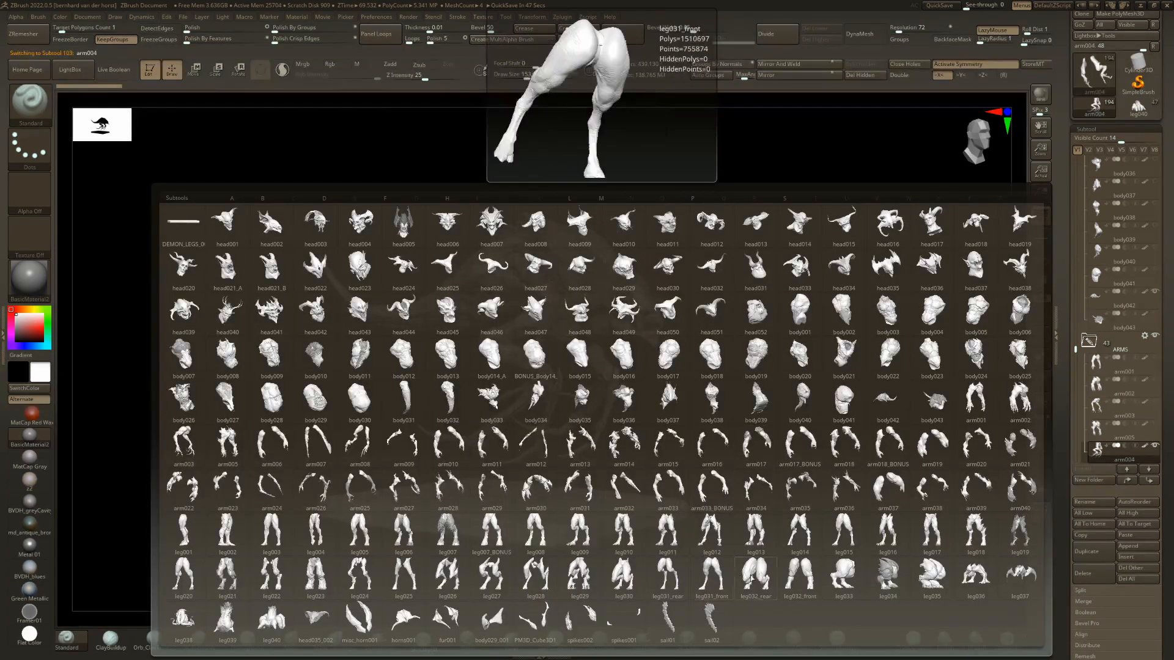
{"action": "left_click", "coordinate": [843, 575]}
{"action": "left_click_drag", "start_coordinate": [650, 321], "coordinate": [612, 360]}
{"action": "left_click_drag", "start_coordinate": [822, 414], "coordinate": [750, 375]}
{"action": "key", "text": "Up"}
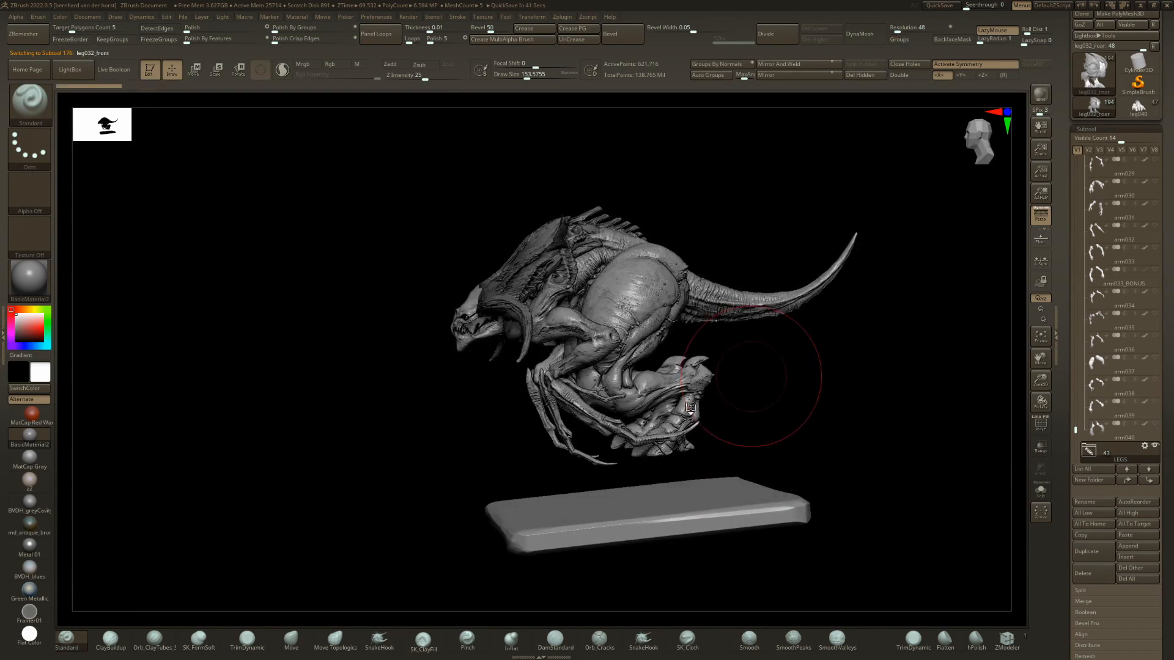
{"action": "key", "text": "Down"}
{"action": "key", "text": "Up"}
Keep leg032_rear visible as hind legs and combine it with leg032_front as front legs.
{"action": "left_click_drag", "start_coordinate": [1075, 431], "coordinate": [1077, 437]}
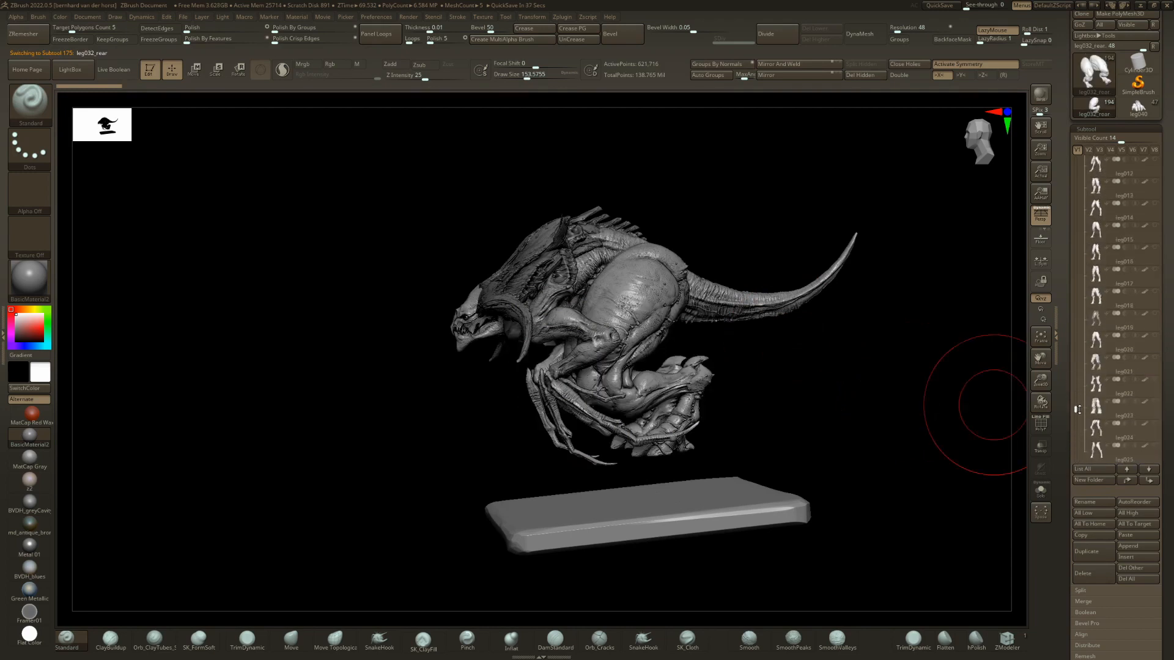
{"action": "left_click_drag", "start_coordinate": [1077, 409], "coordinate": [1077, 425]}
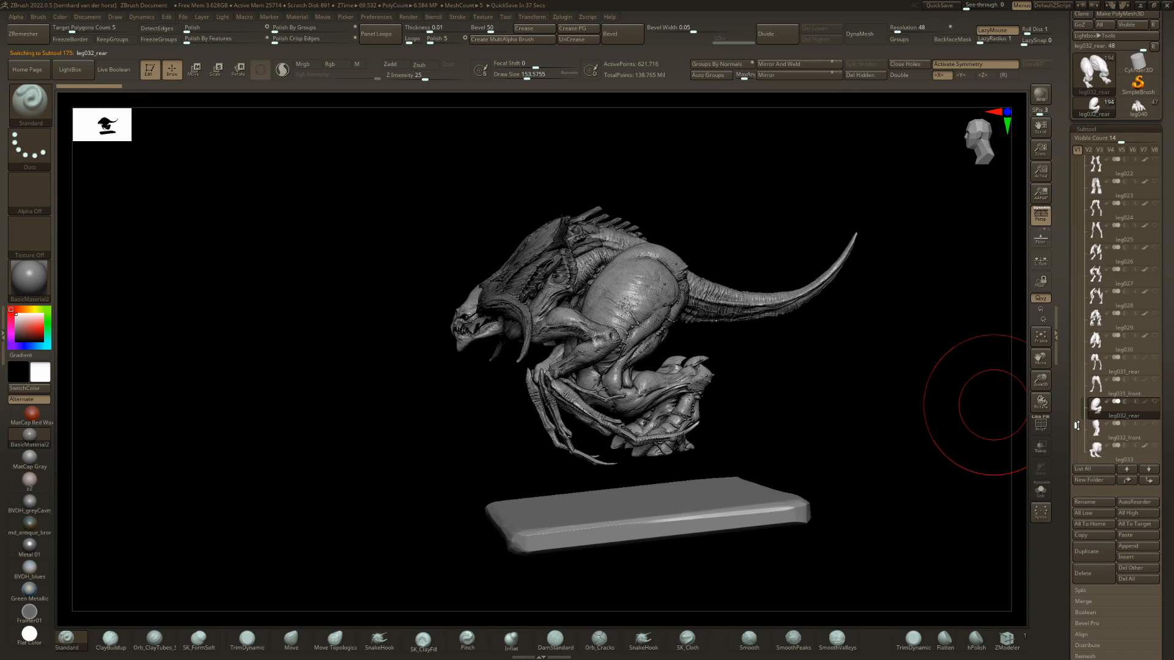
{"action": "left_click", "coordinate": [1154, 401]}
{"action": "mouse_move", "coordinate": [692, 342]}
{"action": "left_mouse_down"}
{"action": "mouse_move", "coordinate": [728, 361]}
{"action": "mouse_move", "coordinate": [763, 323]}
{"action": "mouse_move", "coordinate": [740, 350]}
{"action": "mouse_move", "coordinate": [714, 351]}
{"action": "left_mouse_up"}
{"action": "key", "text": "ctrl+s"}
{"action": "key", "text": "ctrl+s"}
Hide arm004 from the four-legged creature and select head002.
{"action": "left_click", "coordinate": [553, 404], "text": "alt"}
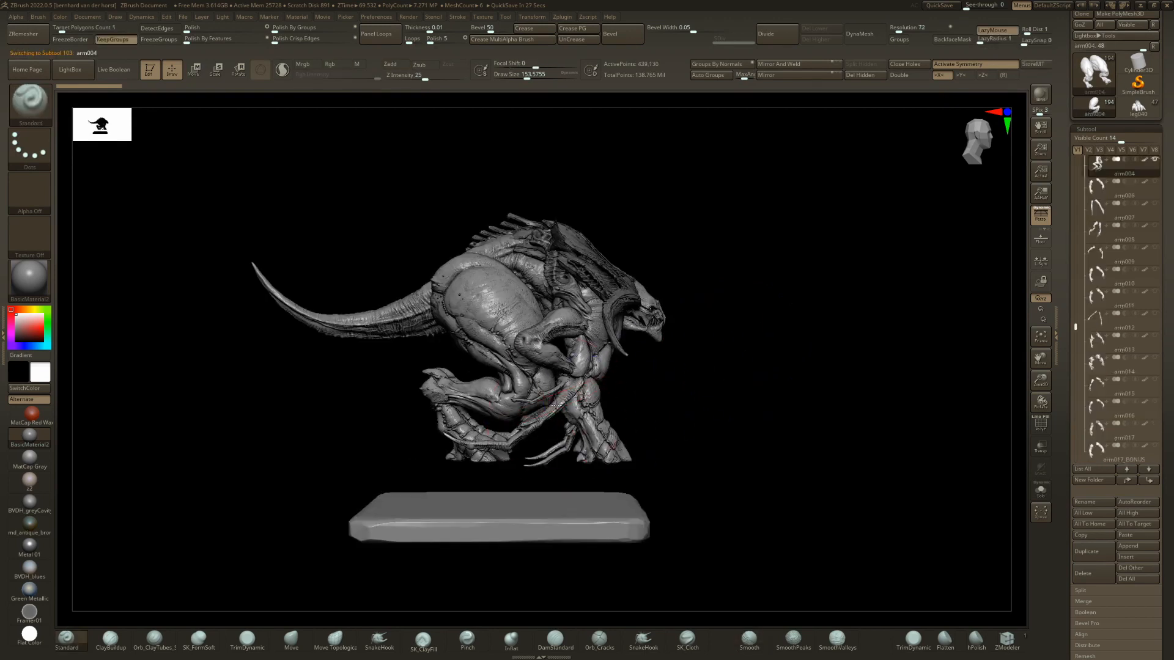
{"action": "left_click", "coordinate": [477, 308], "text": "alt"}
{"action": "left_click_drag", "start_coordinate": [779, 358], "coordinate": [742, 371]}
{"action": "left_click_drag", "start_coordinate": [693, 371], "coordinate": [391, 310]}
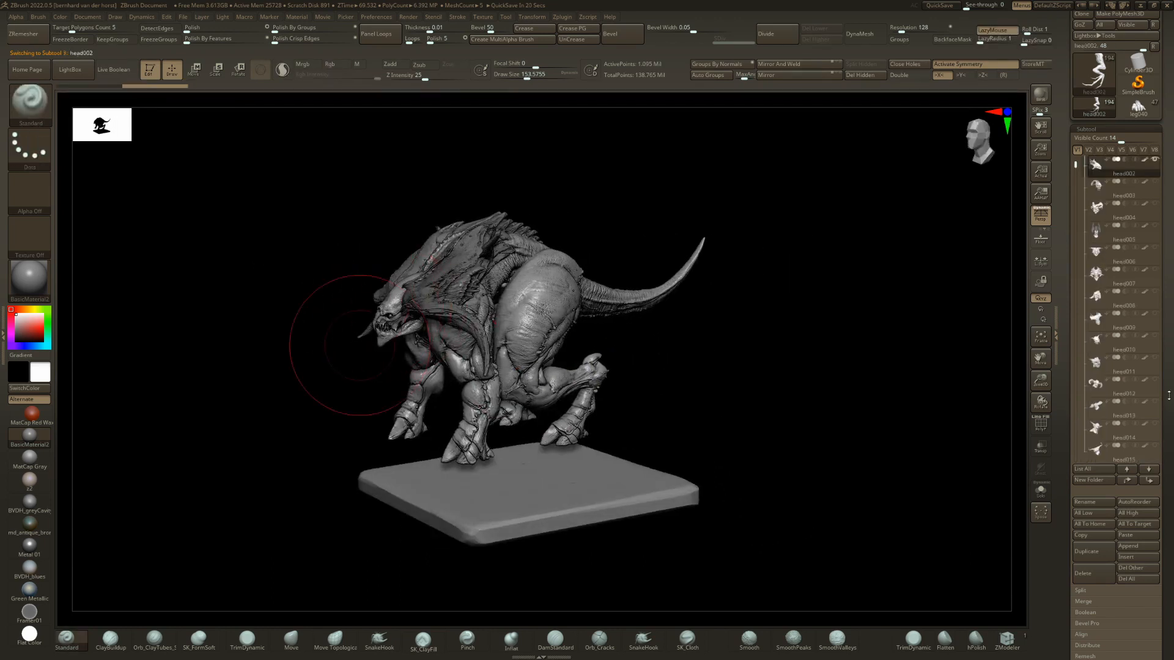
Replace head002 with head052 on the four-legged creature and select leg032_front.
{"action": "key", "text": "n"}
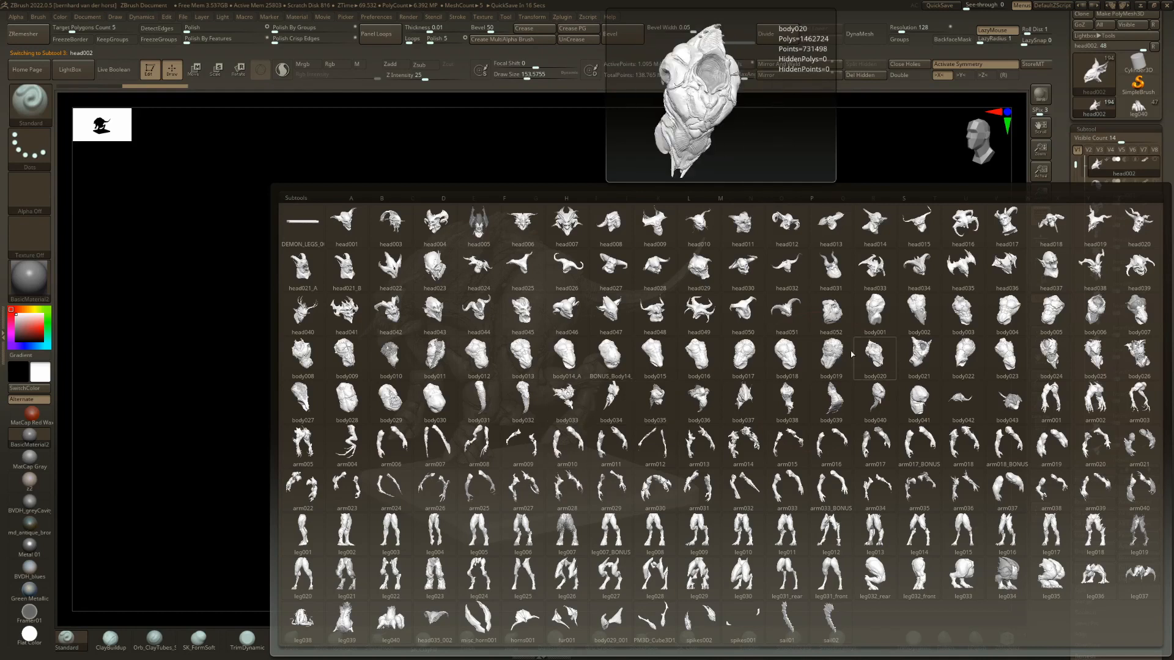
{"action": "left_click", "coordinate": [828, 317]}
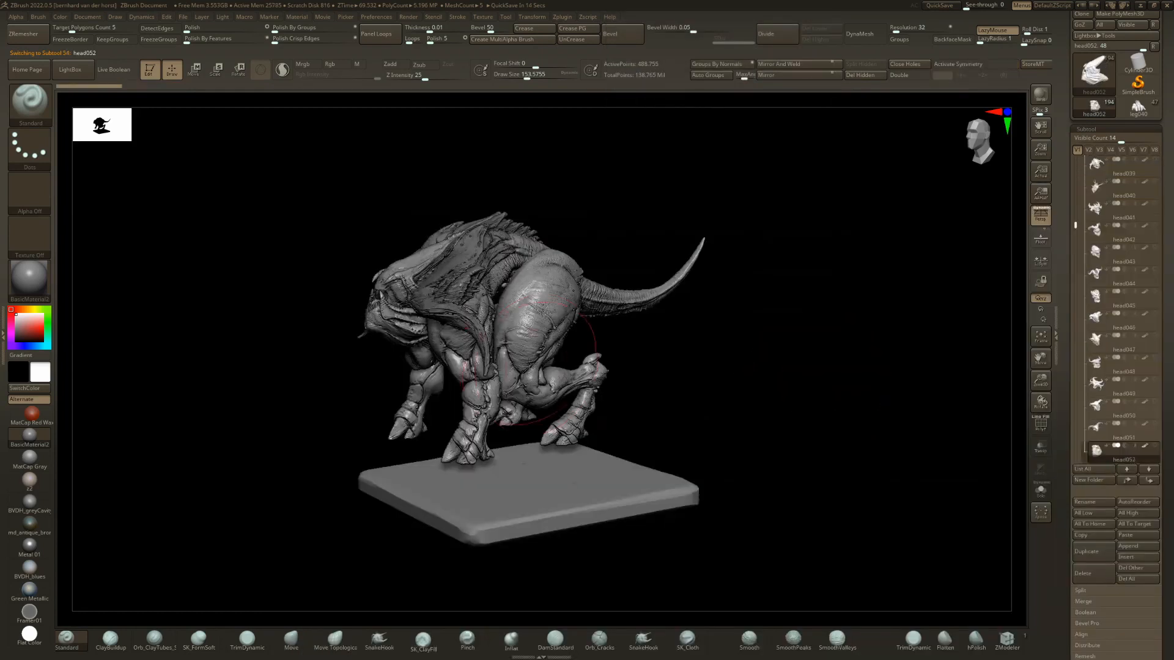
{"action": "mouse_move", "coordinate": [318, 376]}
{"action": "left_mouse_down"}
{"action": "mouse_move", "coordinate": [520, 313]}
{"action": "mouse_move", "coordinate": [694, 341]}
{"action": "left_mouse_up"}
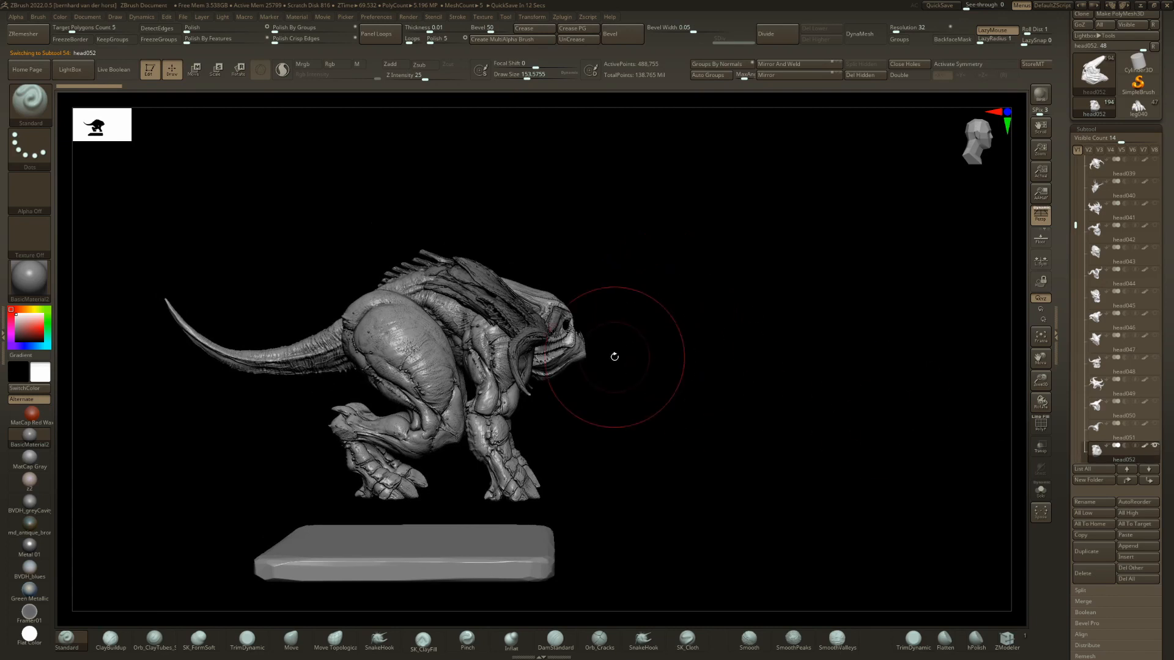
{"action": "left_click_drag", "start_coordinate": [615, 356], "coordinate": [294, 367]}
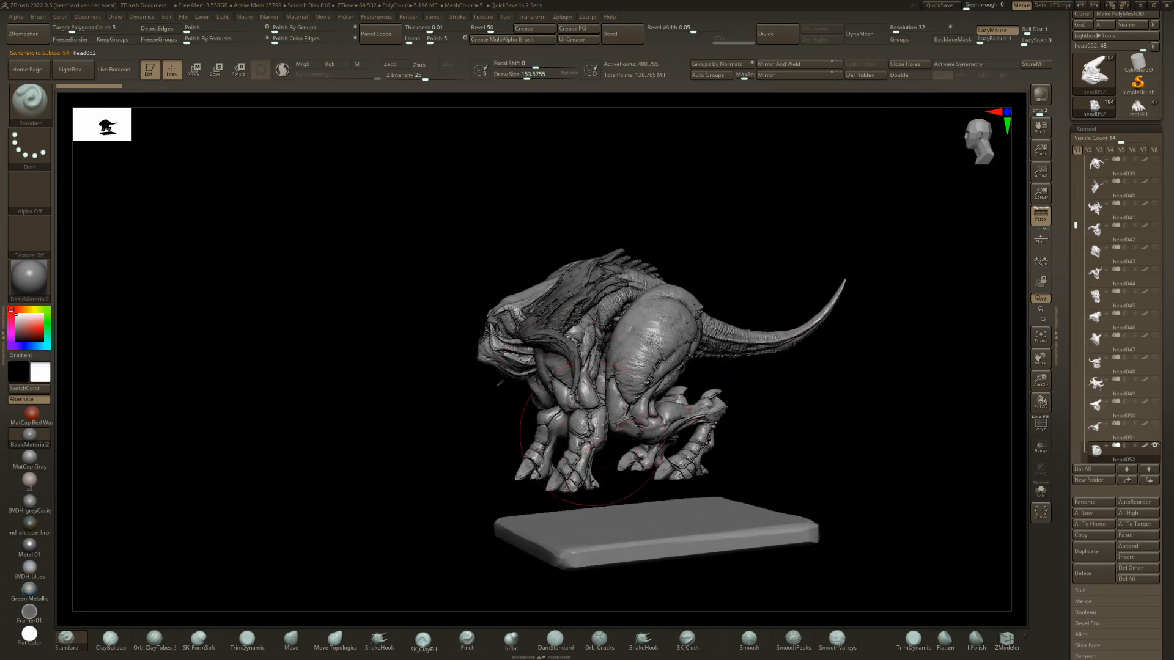
{"action": "left_click", "coordinate": [723, 475], "text": "alt"}
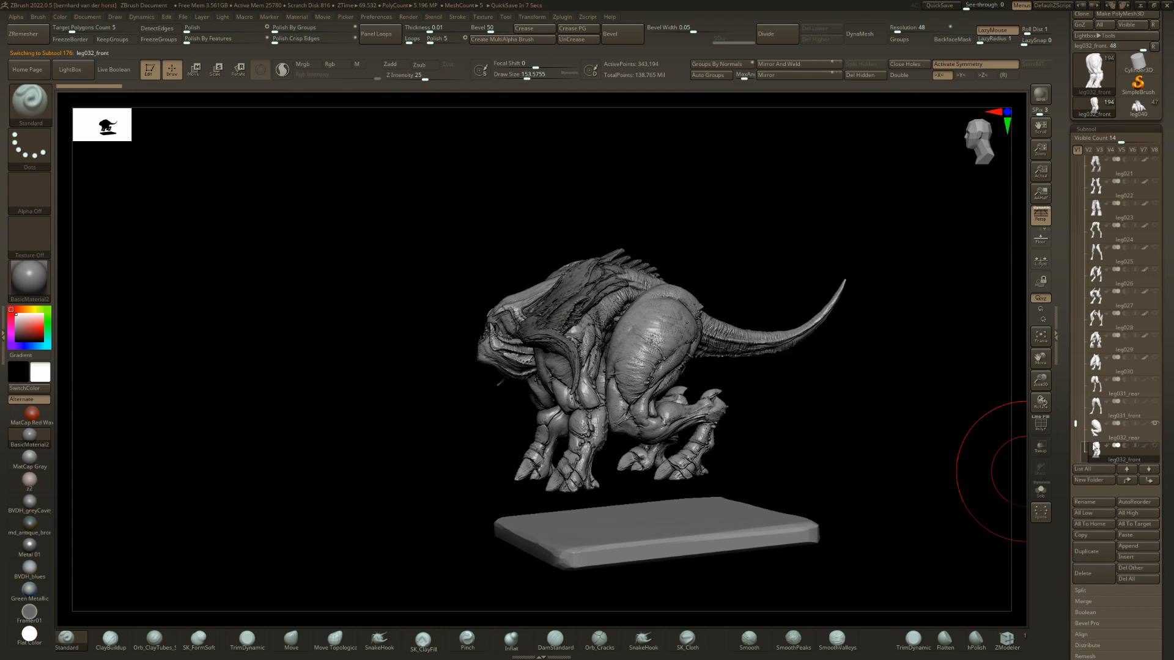
Hide leg032_front, step through the legs from leg032_rear via leg033 to leg031_front, and abort the project auto-save.
{"action": "left_click", "coordinate": [1096, 428]}
{"action": "left_click", "coordinate": [1157, 425]}
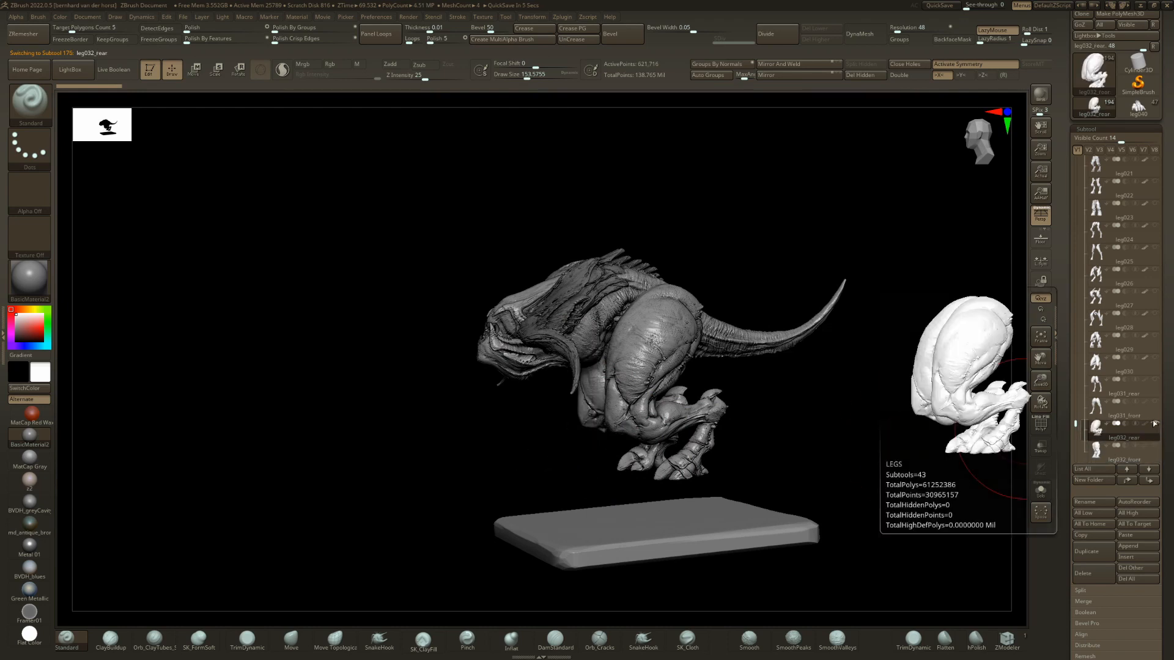
{"action": "key", "text": "Down"}
{"action": "key", "text": "Down"}
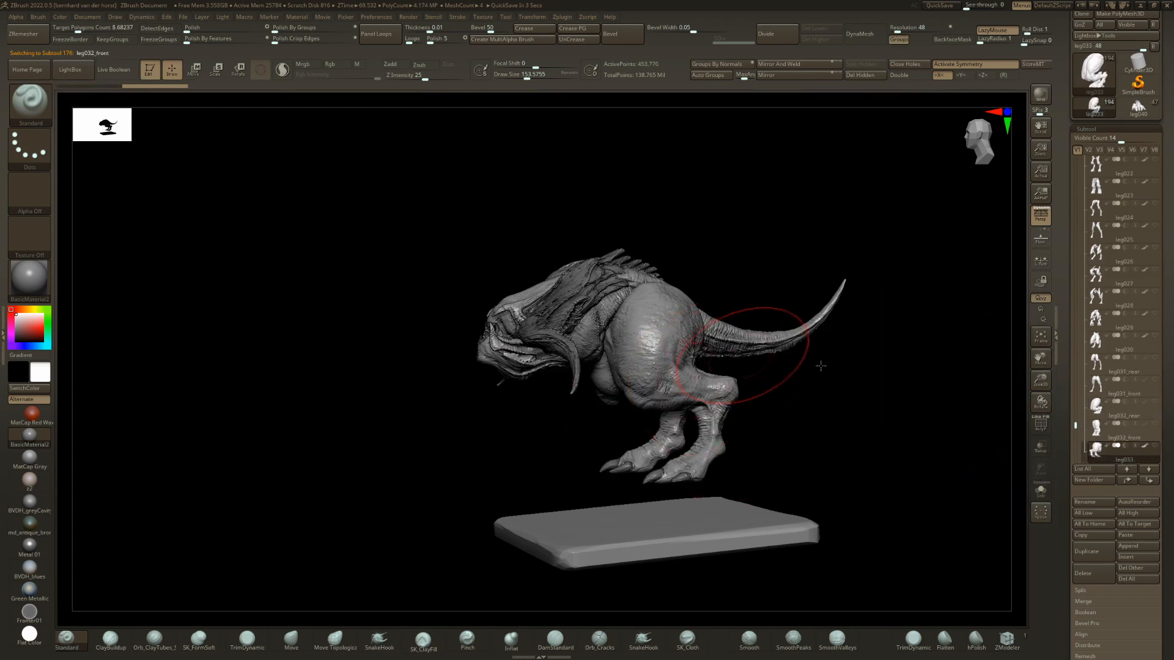
{"action": "key", "text": "Up"}
{"action": "key", "text": "Up"}
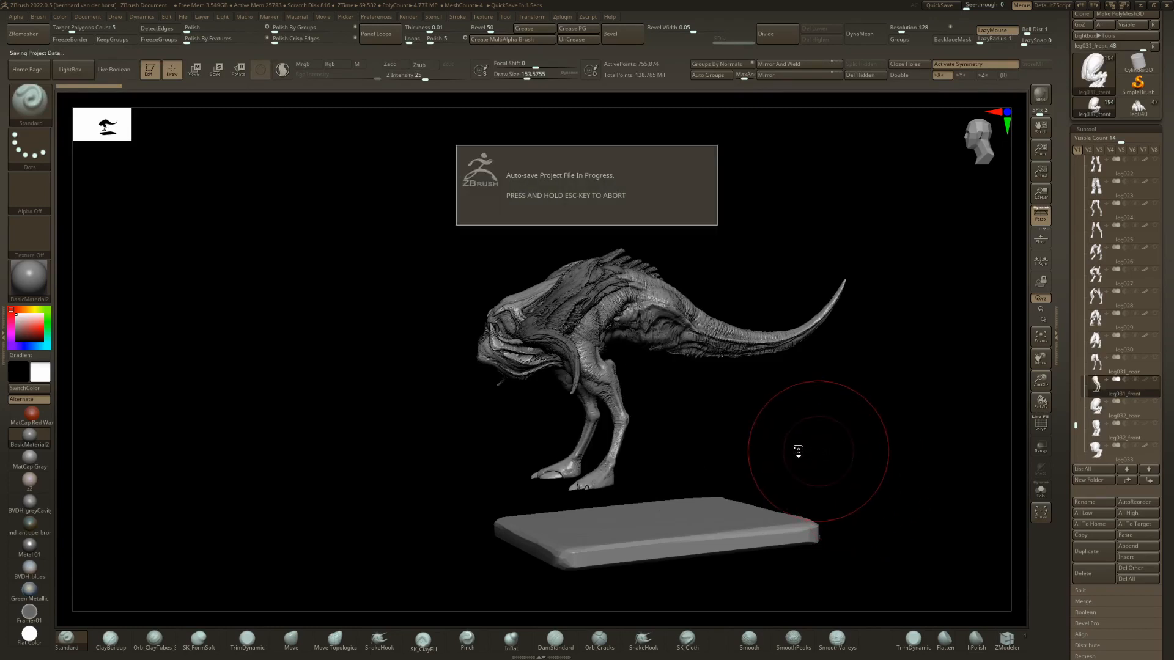
{"action": "key", "text": "Escape"}
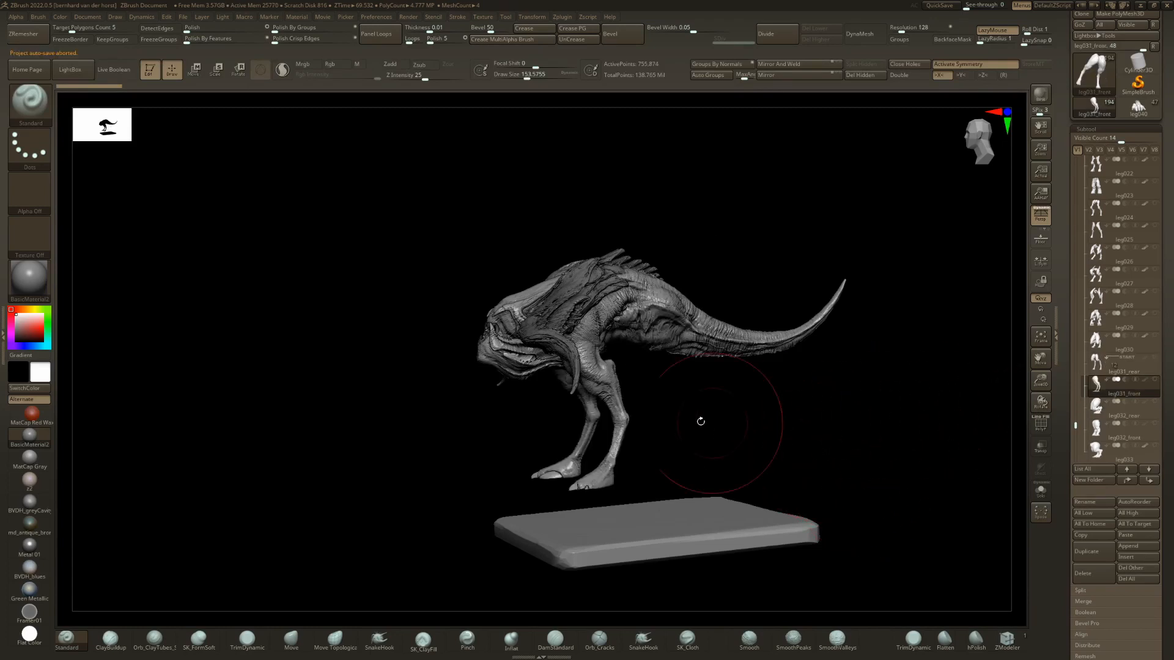
Show leg031_rear as hind legs together with leg031_front and inspect the four-legged creature from both sides.
{"action": "left_click_drag", "start_coordinate": [700, 422], "coordinate": [673, 422]}
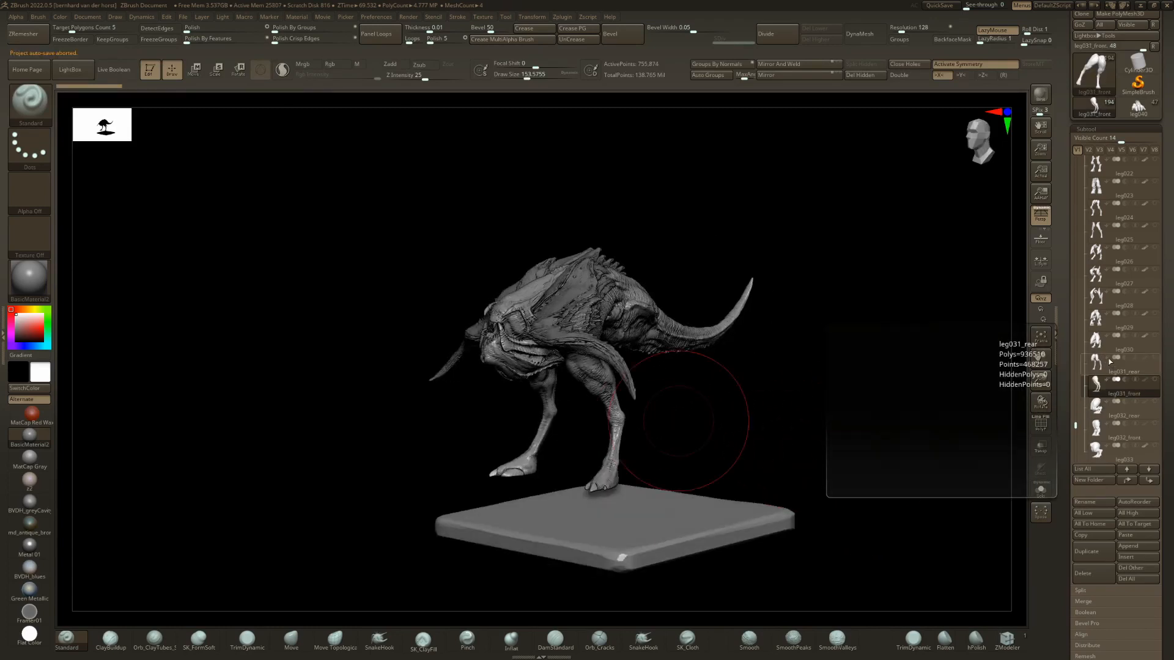
{"action": "left_click", "coordinate": [1154, 358]}
{"action": "mouse_move", "coordinate": [764, 416]}
{"action": "left_mouse_down"}
{"action": "mouse_move", "coordinate": [555, 414]}
{"action": "mouse_move", "coordinate": [662, 406]}
{"action": "mouse_move", "coordinate": [636, 421]}
{"action": "mouse_move", "coordinate": [649, 427]}
{"action": "left_mouse_up"}
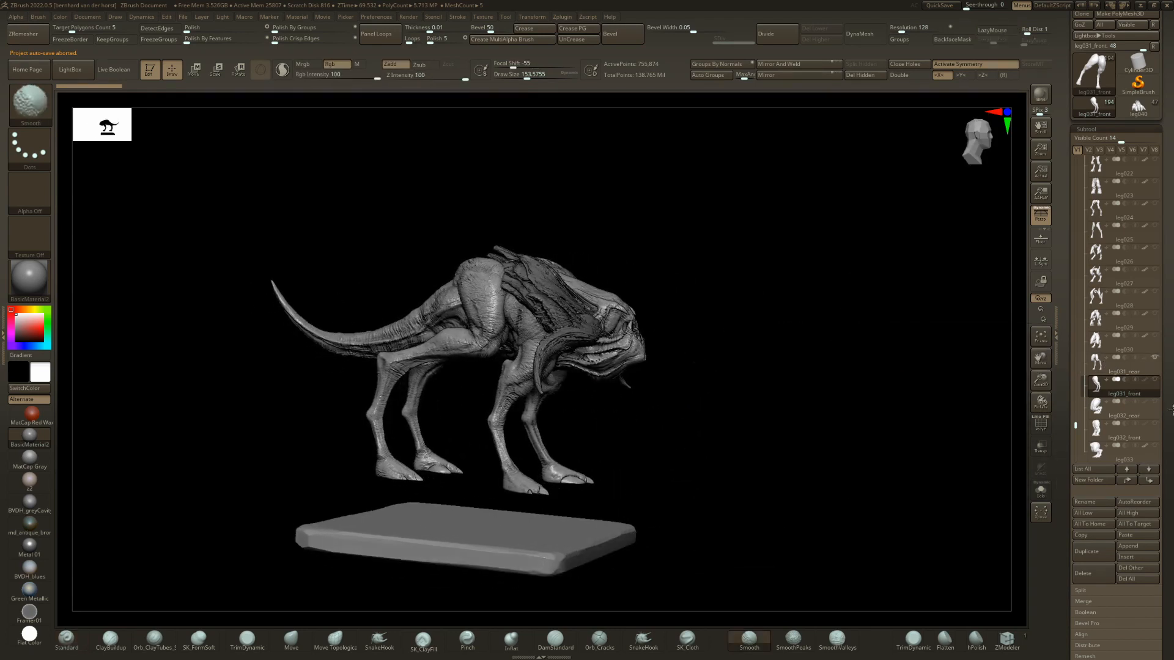
Hide the front legs and step through leg031_rear to leg030 on the creature.
{"action": "left_click", "coordinate": [1154, 358]}
{"action": "key", "text": "Up"}
{"action": "key", "text": "Up"}
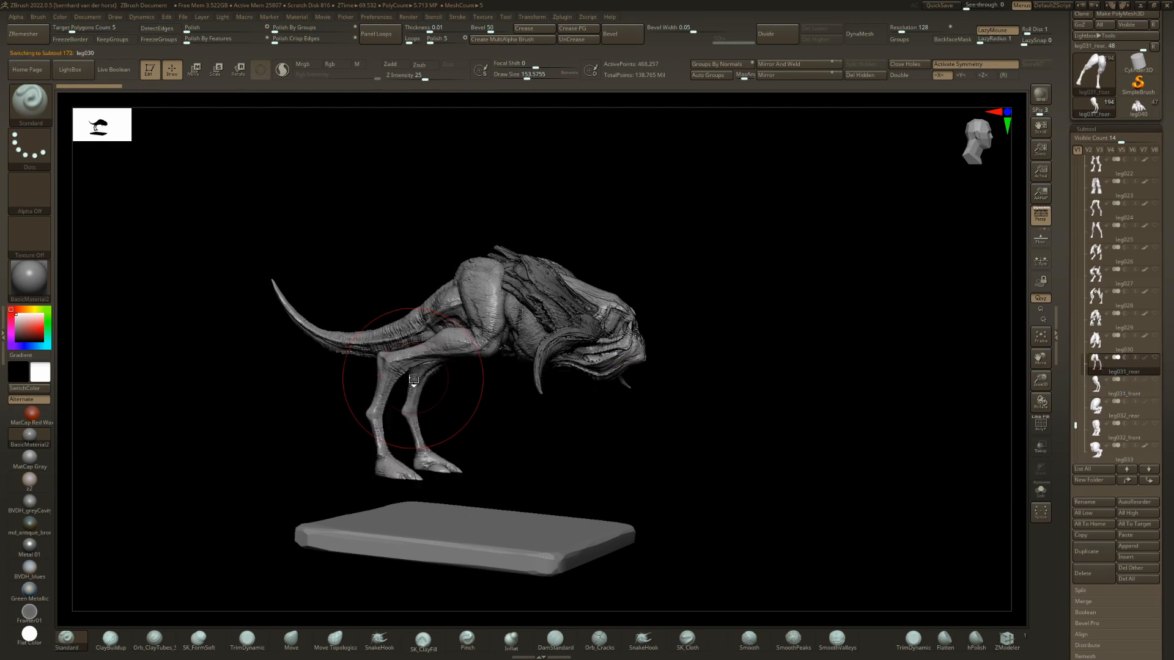
{"action": "left_click_drag", "start_coordinate": [721, 410], "coordinate": [428, 398]}
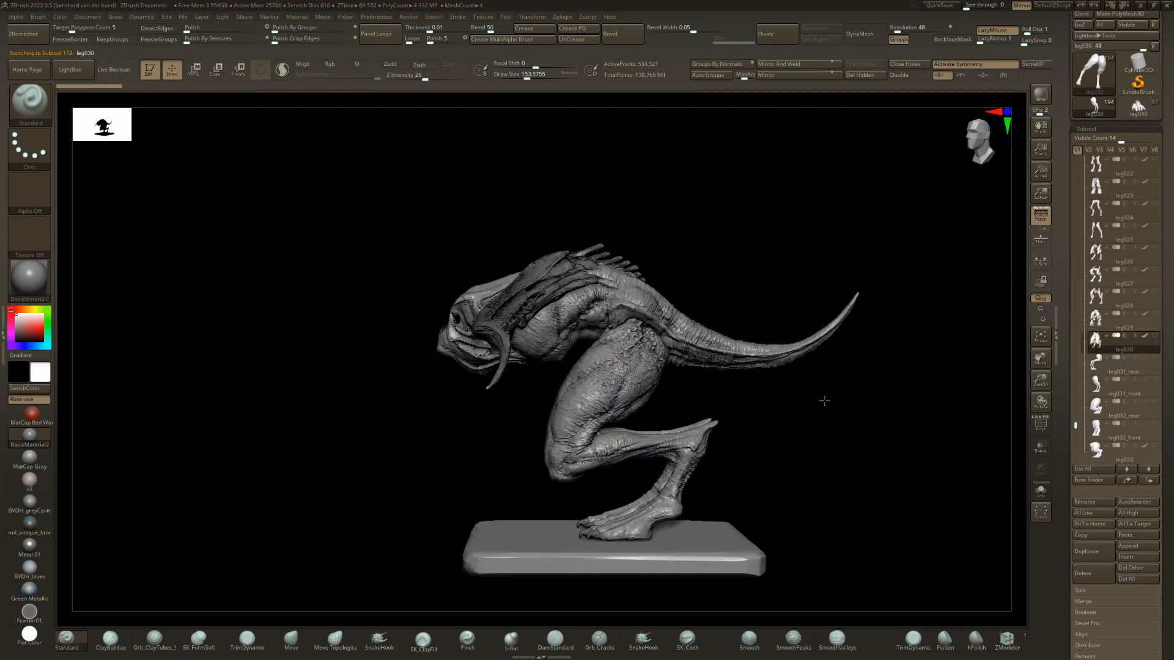
Set leg030's muscly layer to 1, move the legs upward and farther apart under the body, and inspect the fit.
{"action": "left_click_drag", "start_coordinate": [1166, 581], "coordinate": [1166, 423]}
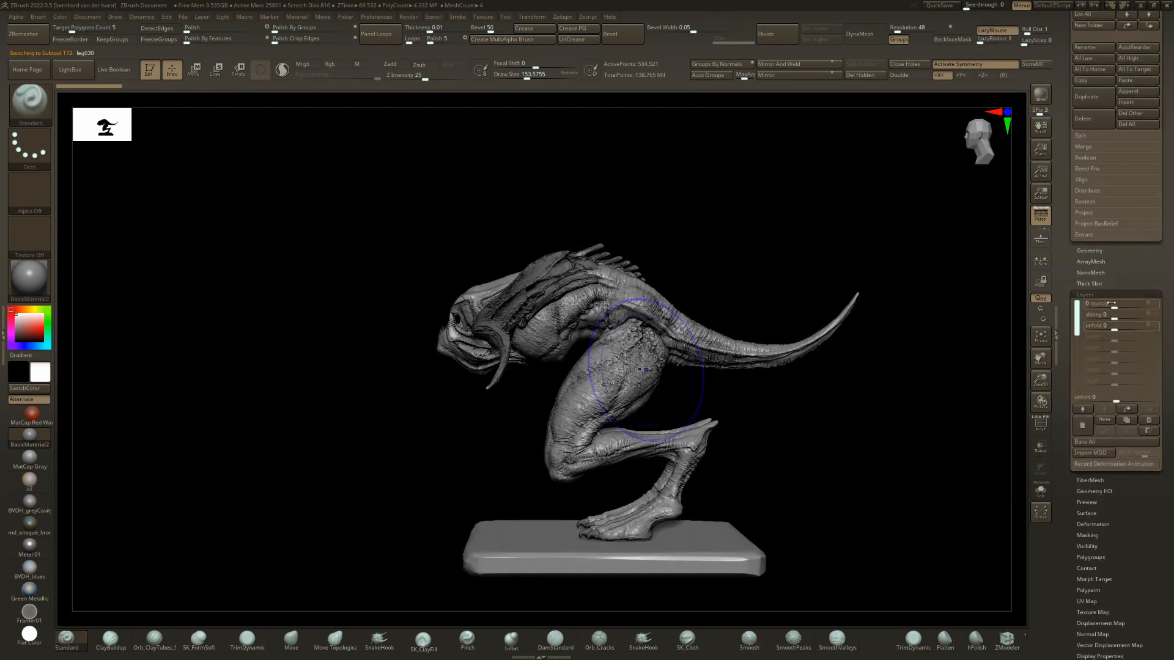
{"action": "left_click_drag", "start_coordinate": [1149, 302], "coordinate": [1157, 300]}
{"action": "left_click_drag", "start_coordinate": [714, 339], "coordinate": [771, 358]}
{"action": "key", "text": "w"}
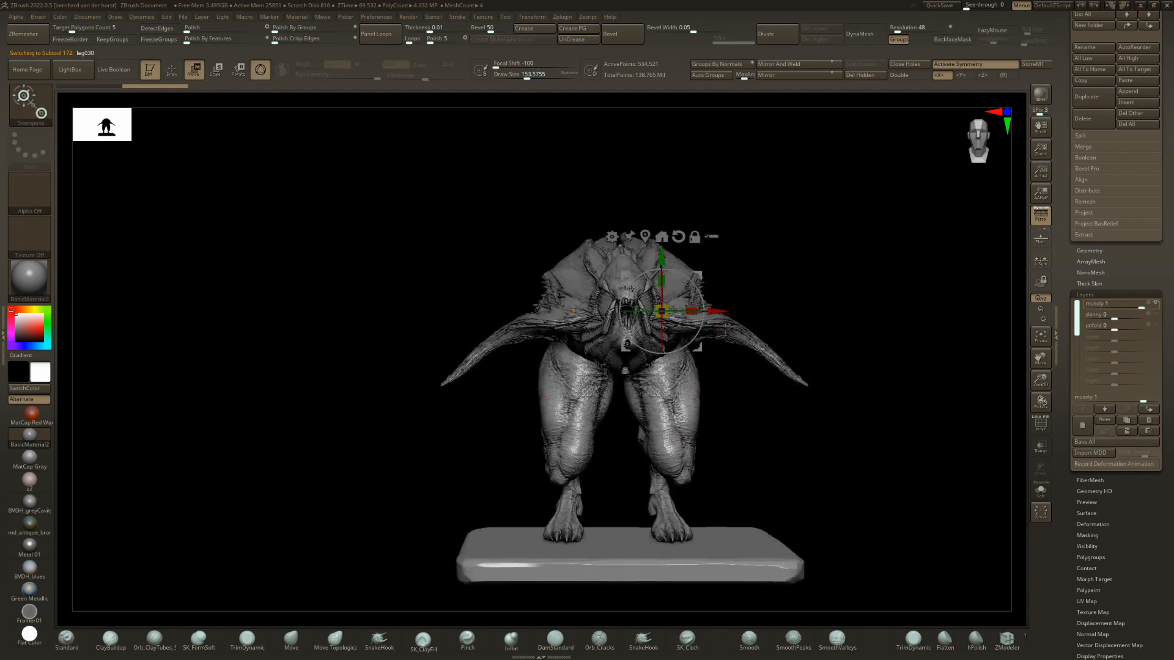
{"action": "mouse_move", "coordinate": [697, 275]}
{"action": "left_mouse_down"}
{"action": "mouse_move", "coordinate": [717, 274]}
{"action": "mouse_move", "coordinate": [703, 236]}
{"action": "left_mouse_up"}
{"action": "key", "text": "q"}
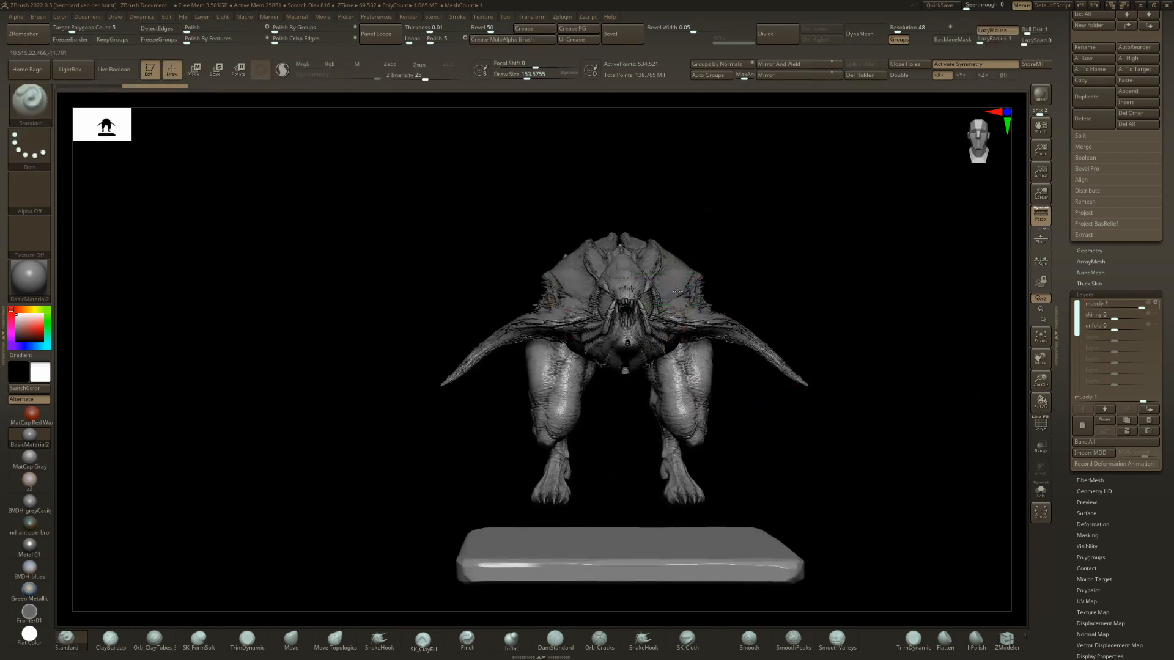
{"action": "mouse_move", "coordinate": [750, 286]}
{"action": "left_mouse_down"}
{"action": "mouse_move", "coordinate": [691, 299]}
{"action": "mouse_move", "coordinate": [695, 314]}
{"action": "mouse_move", "coordinate": [809, 359]}
{"action": "mouse_move", "coordinate": [718, 438]}
{"action": "left_mouse_up"}
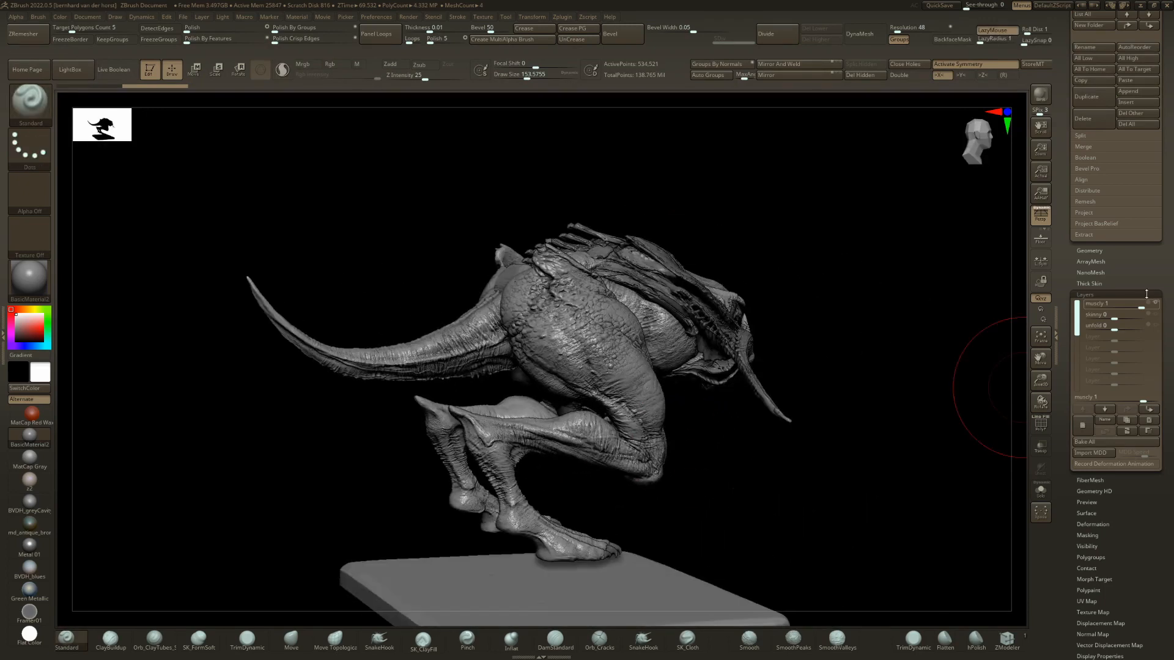
Reset leg030's muscly layer to 0 and set its skinny layer to 1.
{"action": "left_click", "coordinate": [1116, 317]}
{"action": "left_click_drag", "start_coordinate": [1143, 318], "coordinate": [1114, 318]}
{"action": "mouse_move", "coordinate": [902, 367]}
{"action": "left_mouse_down"}
{"action": "mouse_move", "coordinate": [639, 367]}
{"action": "mouse_move", "coordinate": [678, 388]}
{"action": "left_mouse_up"}
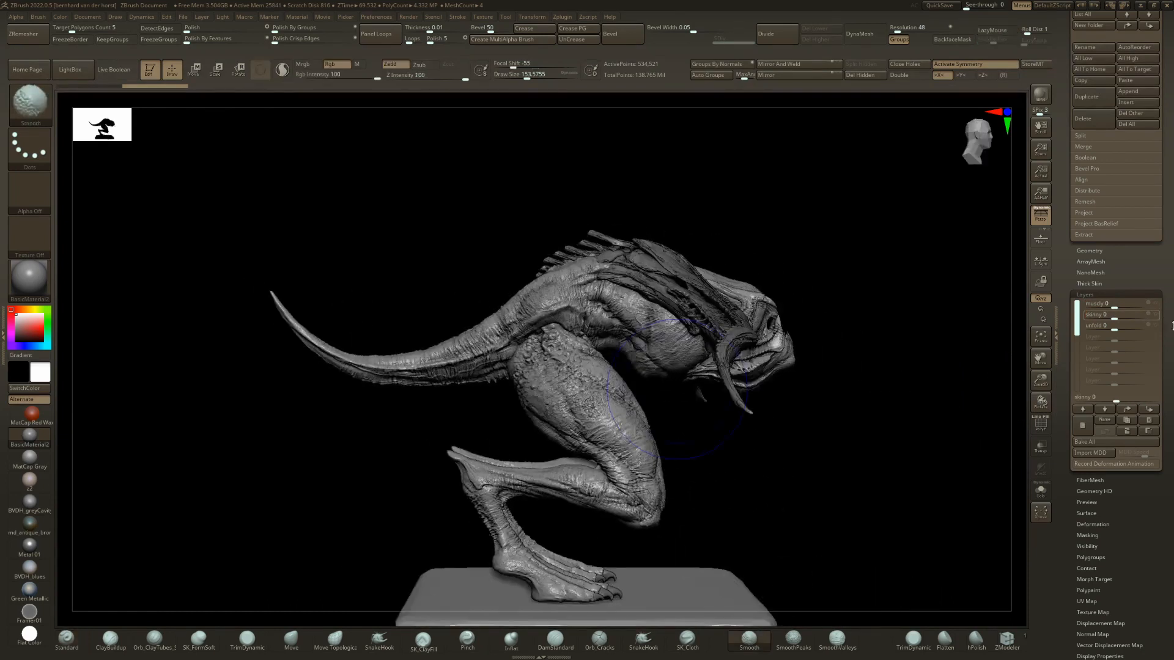
{"action": "left_click_drag", "start_coordinate": [1141, 316], "coordinate": [1143, 316]}
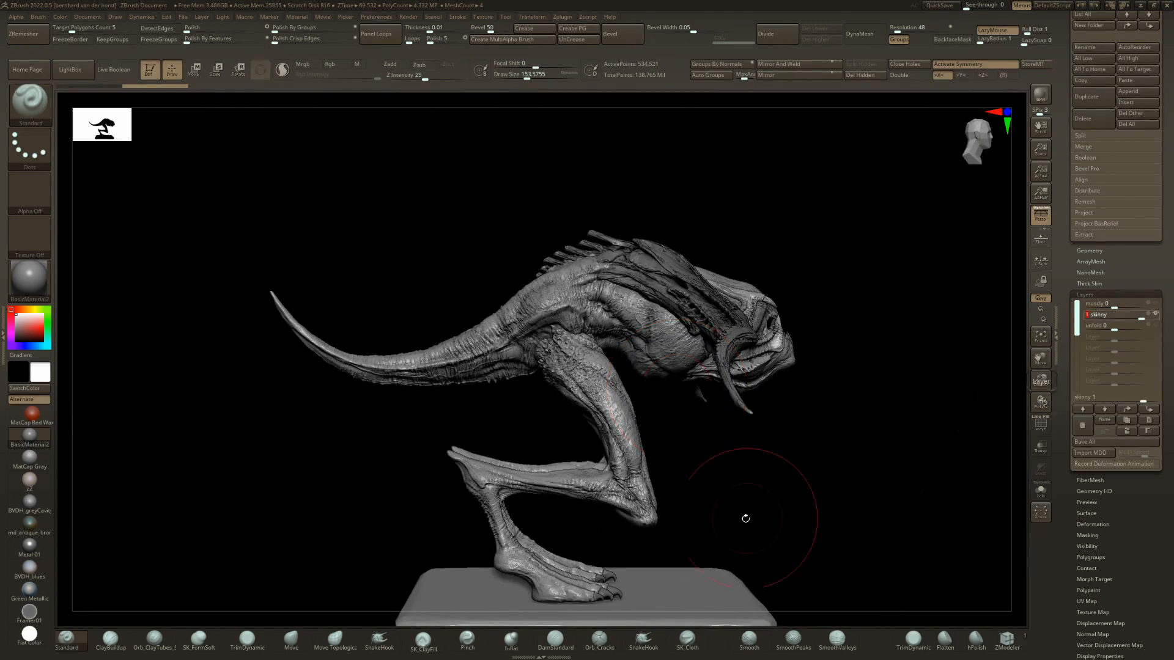
{"action": "left_click_drag", "start_coordinate": [745, 518], "coordinate": [752, 451]}
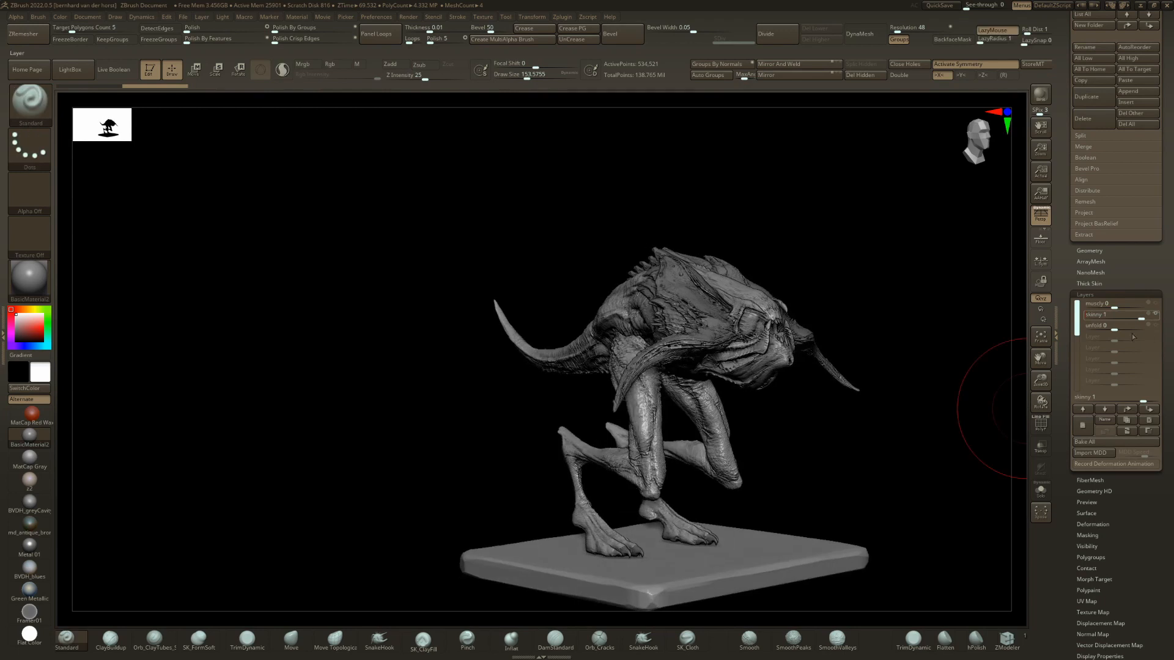
Preview leg030 with its unfold layer at 1, and reset the skinny and unfold layers to 0.
{"action": "left_click_drag", "start_coordinate": [1128, 327], "coordinate": [1142, 327]}
{"action": "left_click_drag", "start_coordinate": [707, 485], "coordinate": [658, 468], "text": "shift"}
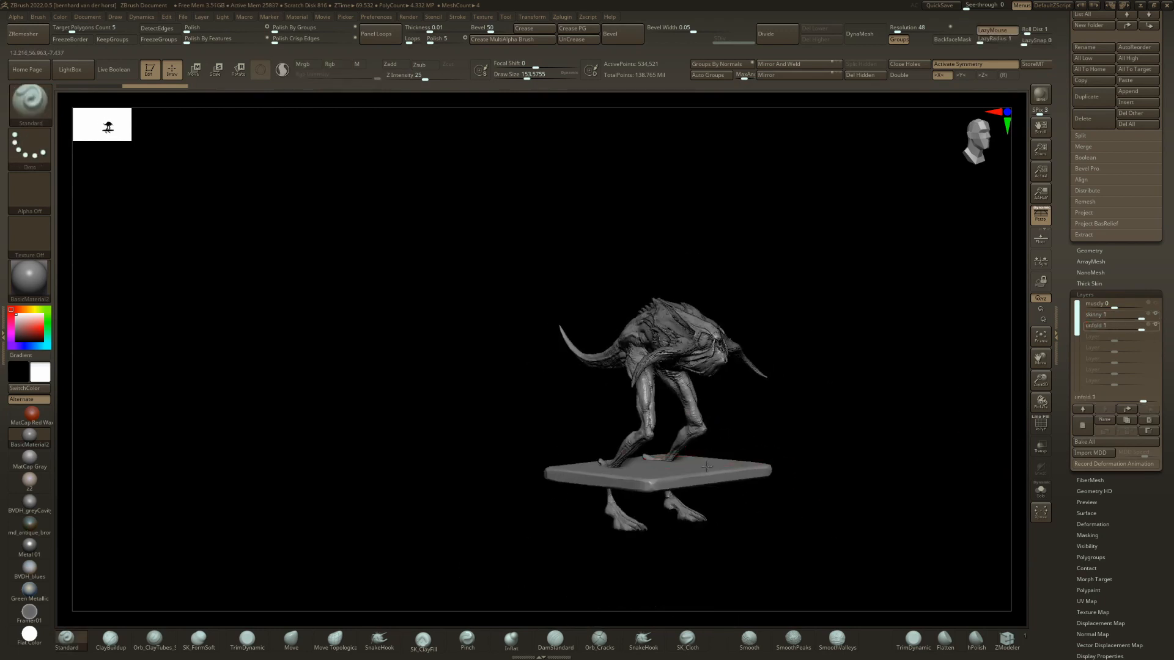
{"action": "right_click_drag", "start_coordinate": [658, 468], "coordinate": [820, 457], "text": "ctrl"}
{"action": "left_click_drag", "start_coordinate": [1124, 319], "coordinate": [1114, 328]}
Switch the creature to leg029, set its alternateToes layer to 1 and adjust its thick_skinny layer to about -0.22.
{"action": "key", "text": "Down"}
{"action": "right_click_drag", "start_coordinate": [731, 385], "coordinate": [659, 432]}
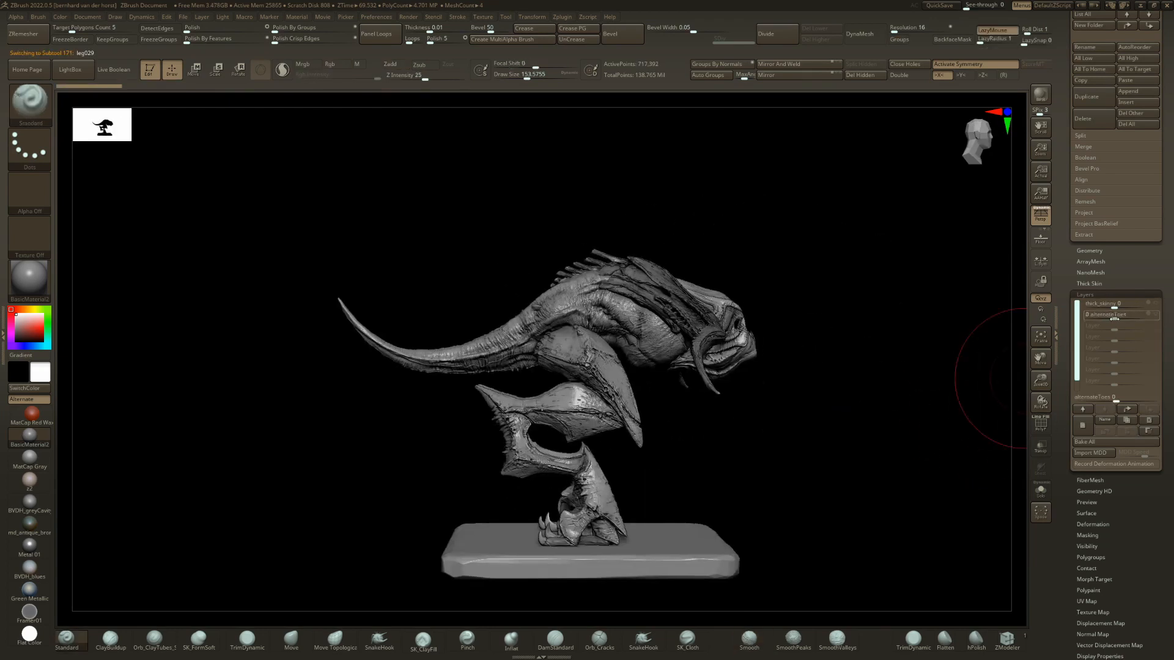
{"action": "left_click_drag", "start_coordinate": [1154, 315], "coordinate": [1157, 315]}
{"action": "right_click_drag", "start_coordinate": [905, 374], "coordinate": [471, 486]}
{"action": "mouse_move", "coordinate": [1113, 303]}
{"action": "left_mouse_down"}
{"action": "mouse_move", "coordinate": [1152, 296]}
{"action": "mouse_move", "coordinate": [1101, 296]}
{"action": "mouse_move", "coordinate": [1123, 303]}
{"action": "left_mouse_up"}
{"action": "key", "text": "shift"}
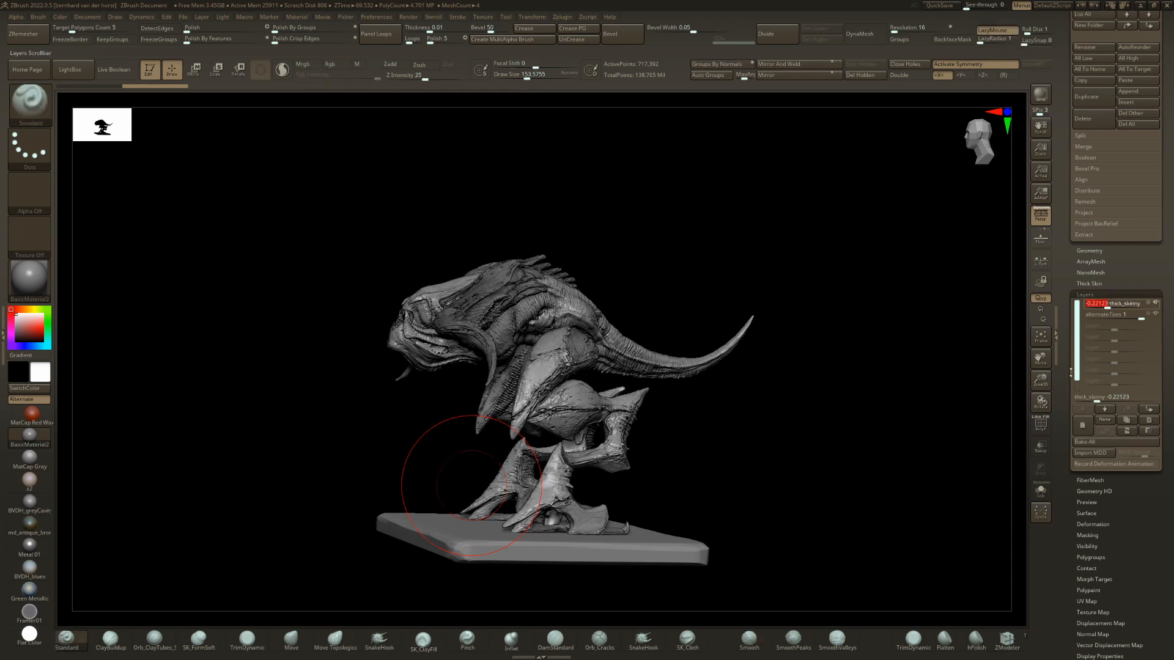
{"action": "left_click_drag", "start_coordinate": [652, 399], "coordinate": [702, 397]}
Switch the creature to leg028 and preview its bulkier layer at 1 from both sides.
{"action": "left_click_drag", "start_coordinate": [870, 366], "coordinate": [1030, 325]}
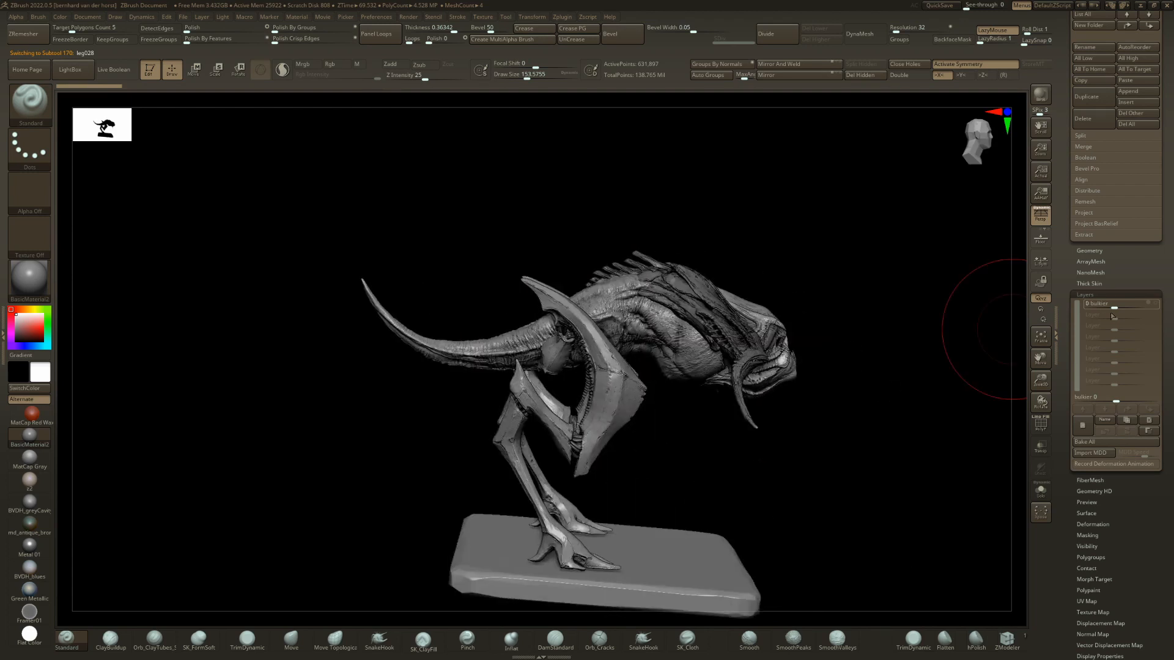
{"action": "left_click_drag", "start_coordinate": [1135, 304], "coordinate": [1158, 303]}
{"action": "mouse_move", "coordinate": [965, 327]}
{"action": "left_mouse_down"}
{"action": "mouse_move", "coordinate": [581, 377]}
{"action": "mouse_move", "coordinate": [1024, 346]}
{"action": "left_mouse_up"}
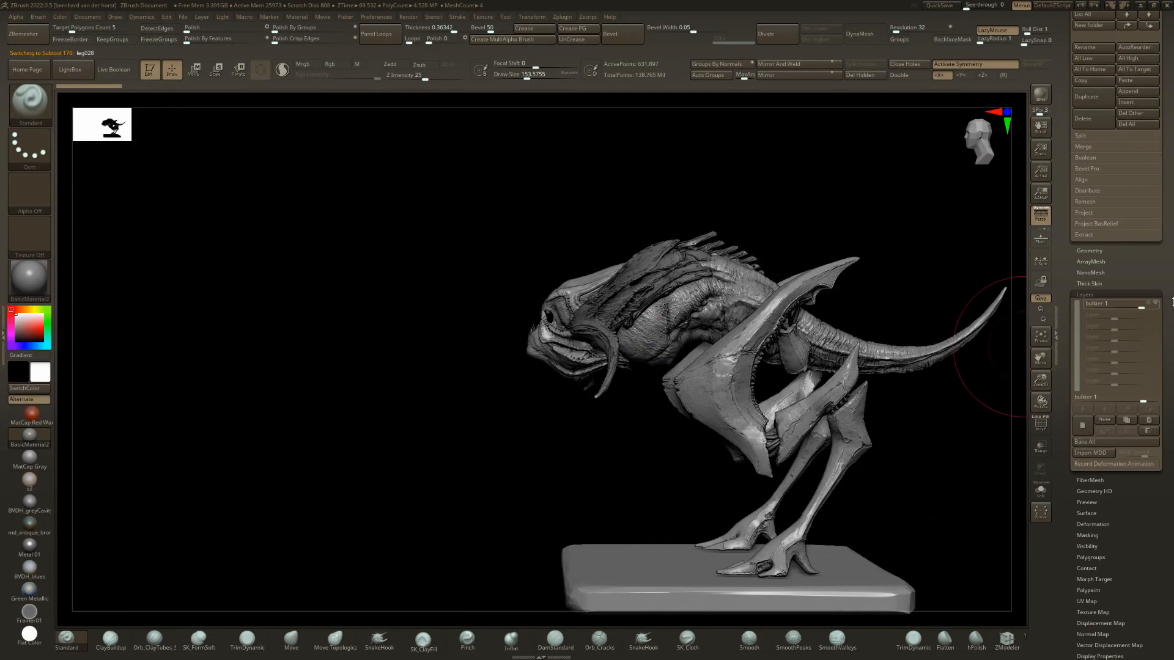
{"action": "left_click_drag", "start_coordinate": [1131, 308], "coordinate": [899, 406]}
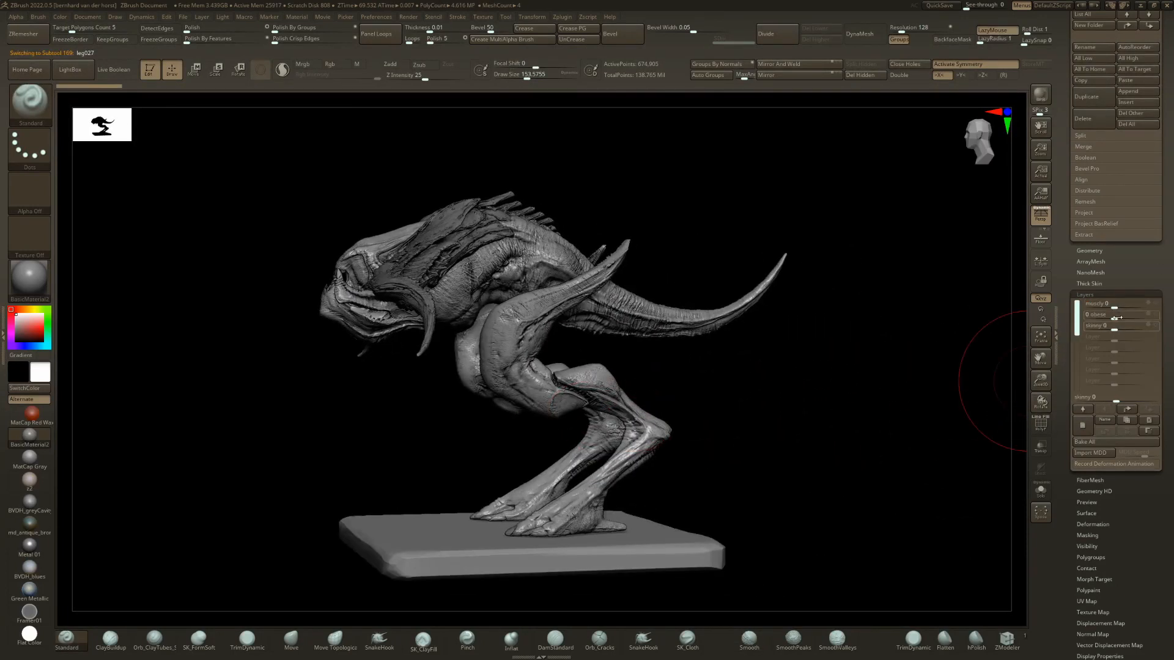
Preview leg027 on the creature with its obese layer at 1, and reset the layer to 0.
{"action": "left_click_drag", "start_coordinate": [1142, 315], "coordinate": [1153, 315]}
{"action": "mouse_move", "coordinate": [498, 429]}
{"action": "left_mouse_down"}
{"action": "mouse_move", "coordinate": [611, 366]}
{"action": "mouse_move", "coordinate": [702, 342]}
{"action": "mouse_move", "coordinate": [733, 387]}
{"action": "mouse_move", "coordinate": [745, 321]}
{"action": "left_mouse_up"}
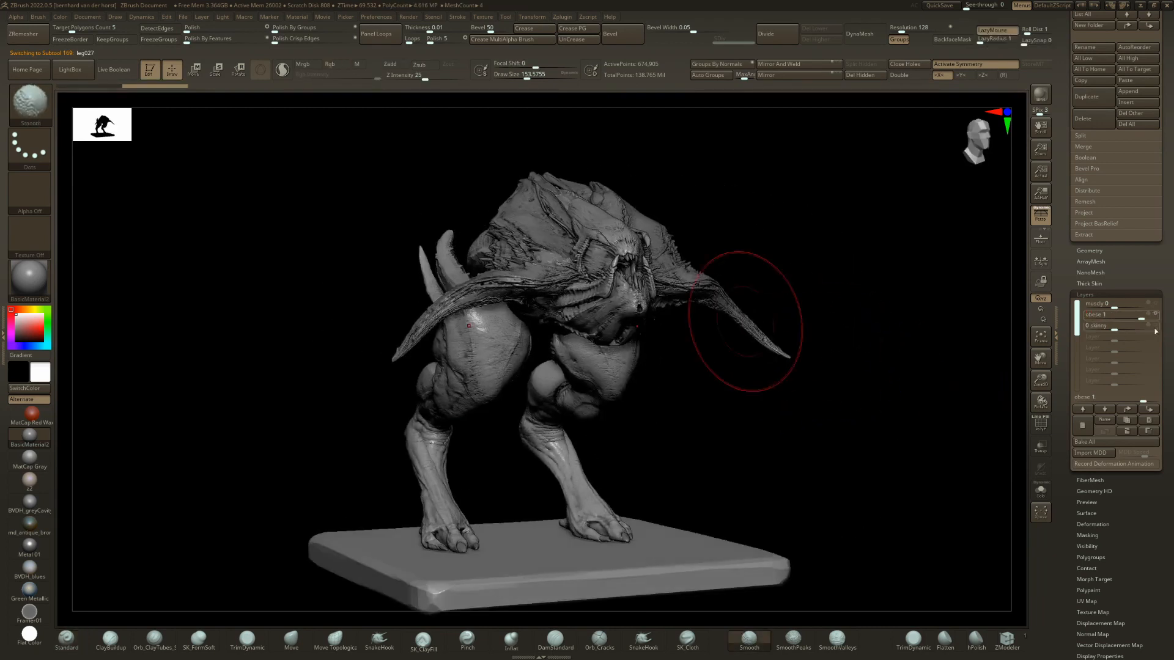
{"action": "left_click", "coordinate": [1121, 314]}
{"action": "left_click", "coordinate": [1147, 302]}
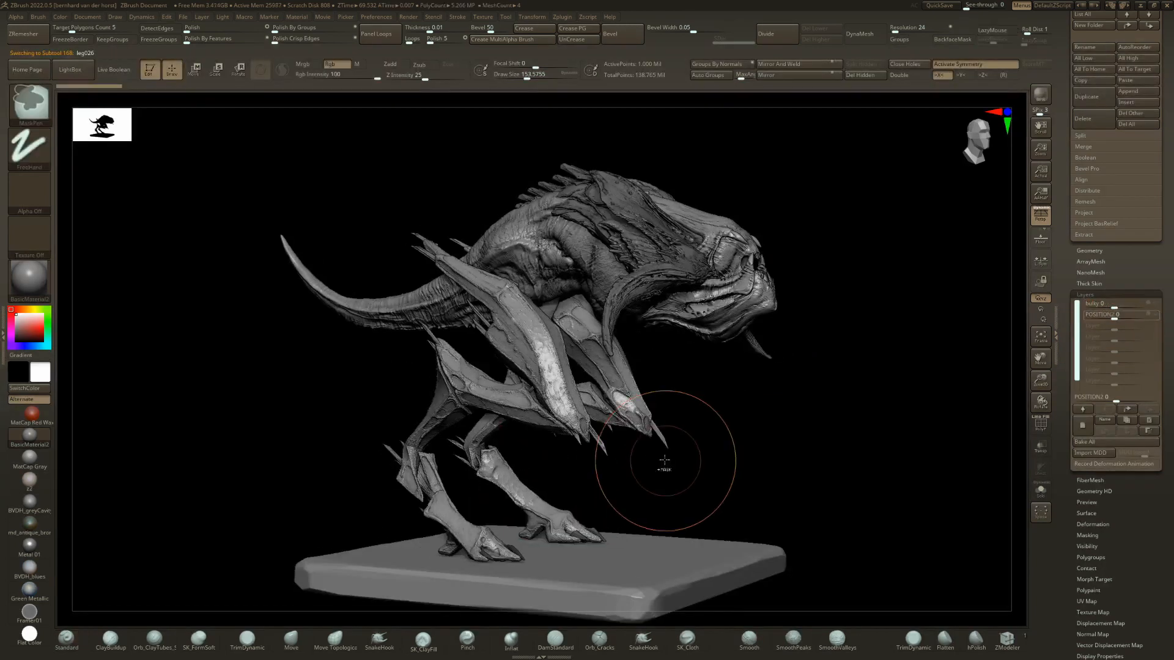
Preview leg026 on the creature with its POSITION2 layer at 1, and reset the layer to 0.
{"action": "left_click_drag", "start_coordinate": [681, 427], "coordinate": [699, 439]}
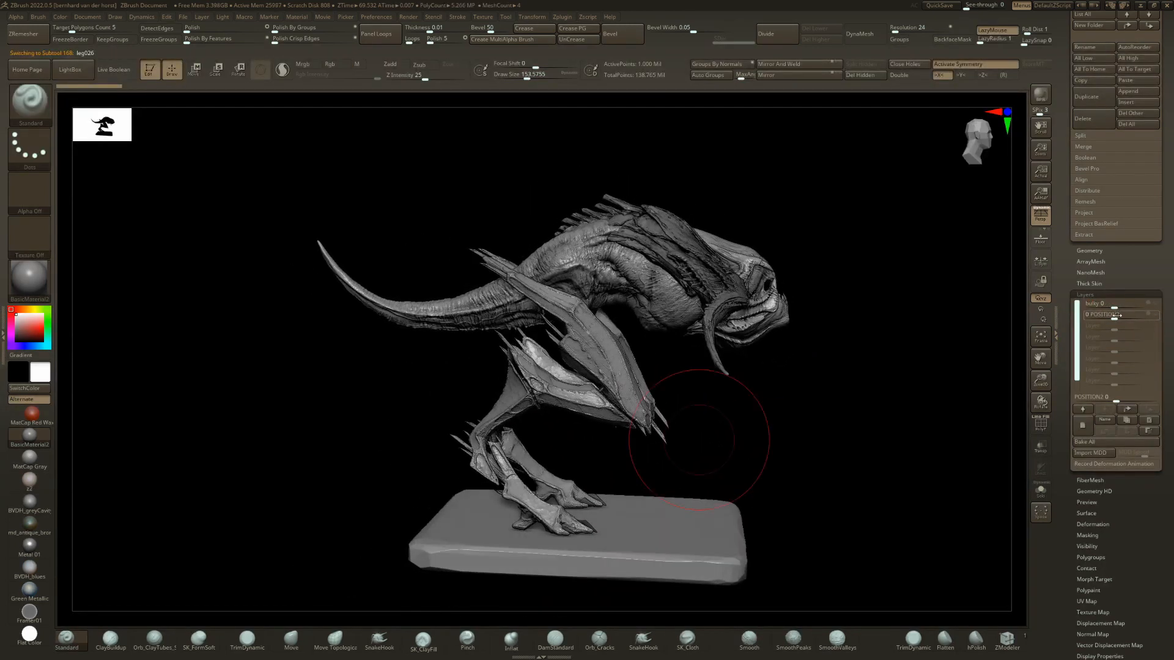
{"action": "left_click_drag", "start_coordinate": [1138, 316], "coordinate": [1151, 314]}
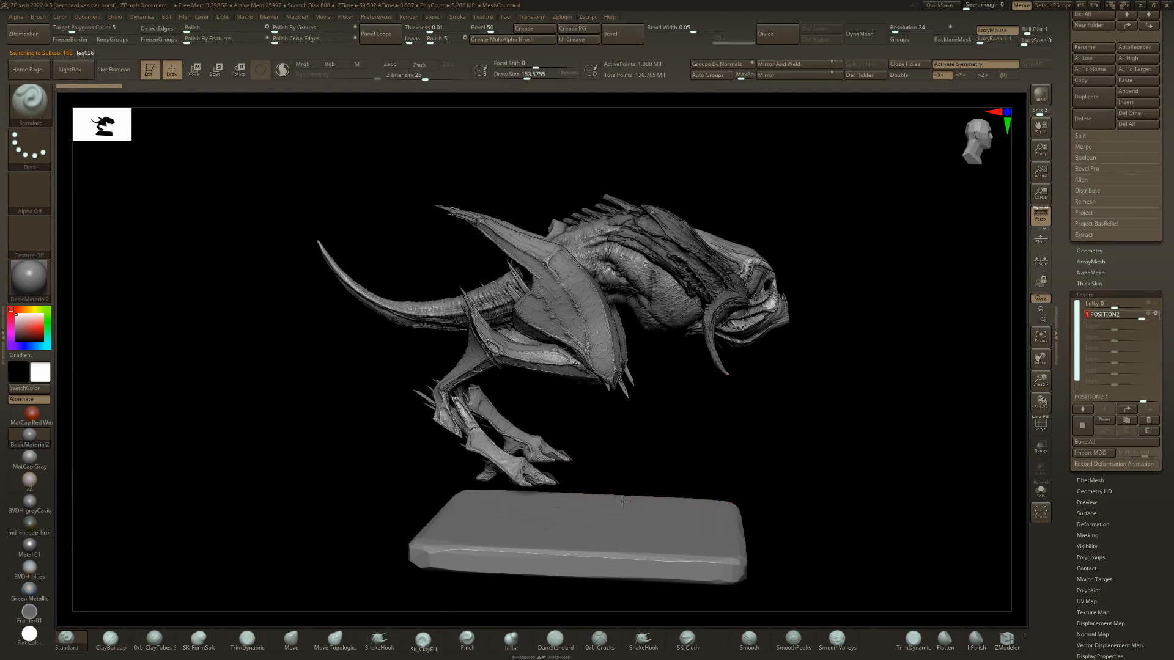
{"action": "left_click_drag", "start_coordinate": [623, 501], "coordinate": [536, 445]}
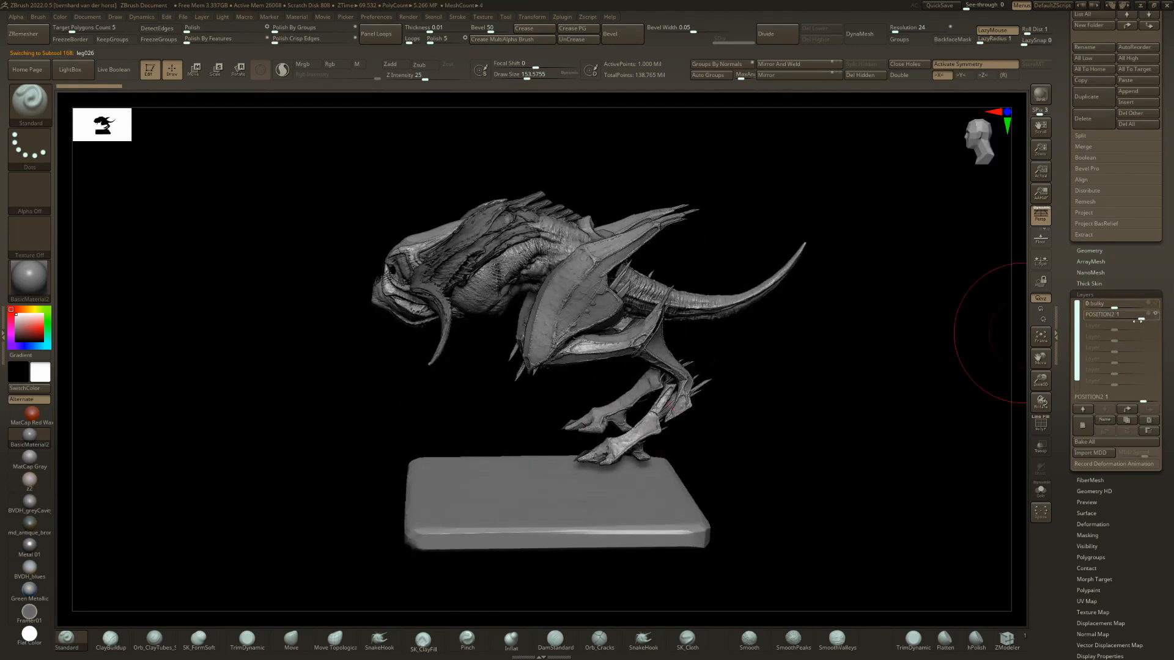
{"action": "left_click_drag", "start_coordinate": [1126, 316], "coordinate": [1120, 316]}
Switch to leg025, preview its thinner layer at about 0.75, and reset the layer to 0.
{"action": "left_click_drag", "start_coordinate": [758, 373], "coordinate": [701, 382]}
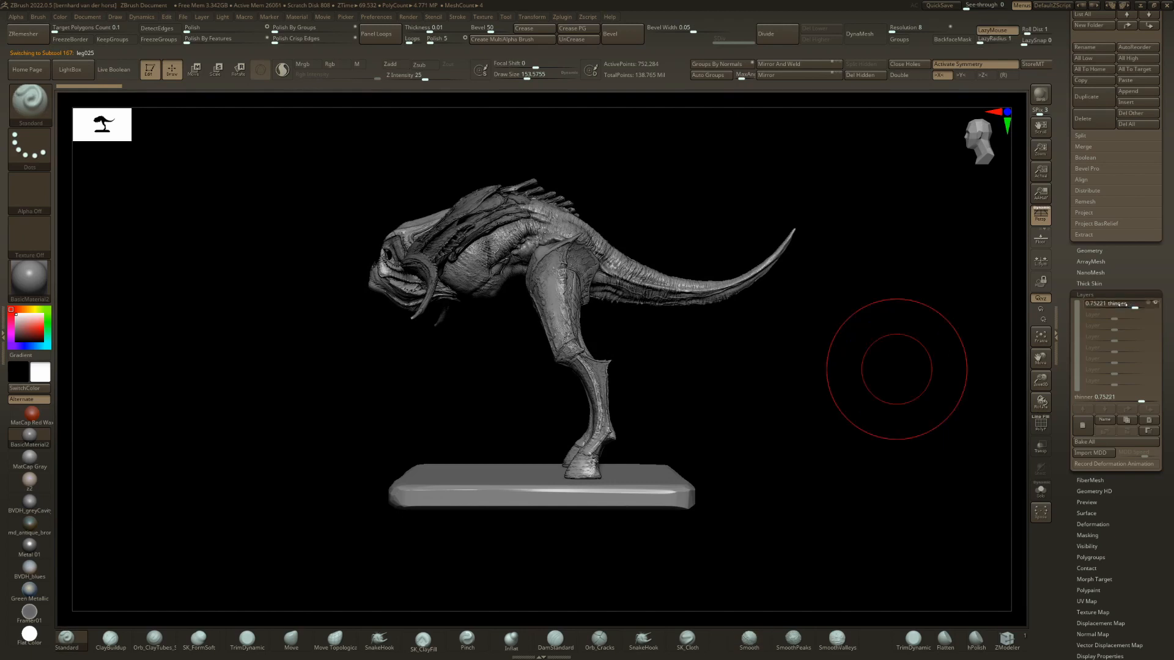
{"action": "left_click_drag", "start_coordinate": [1125, 305], "coordinate": [1105, 305]}
{"action": "left_click_drag", "start_coordinate": [629, 422], "coordinate": [610, 439]}
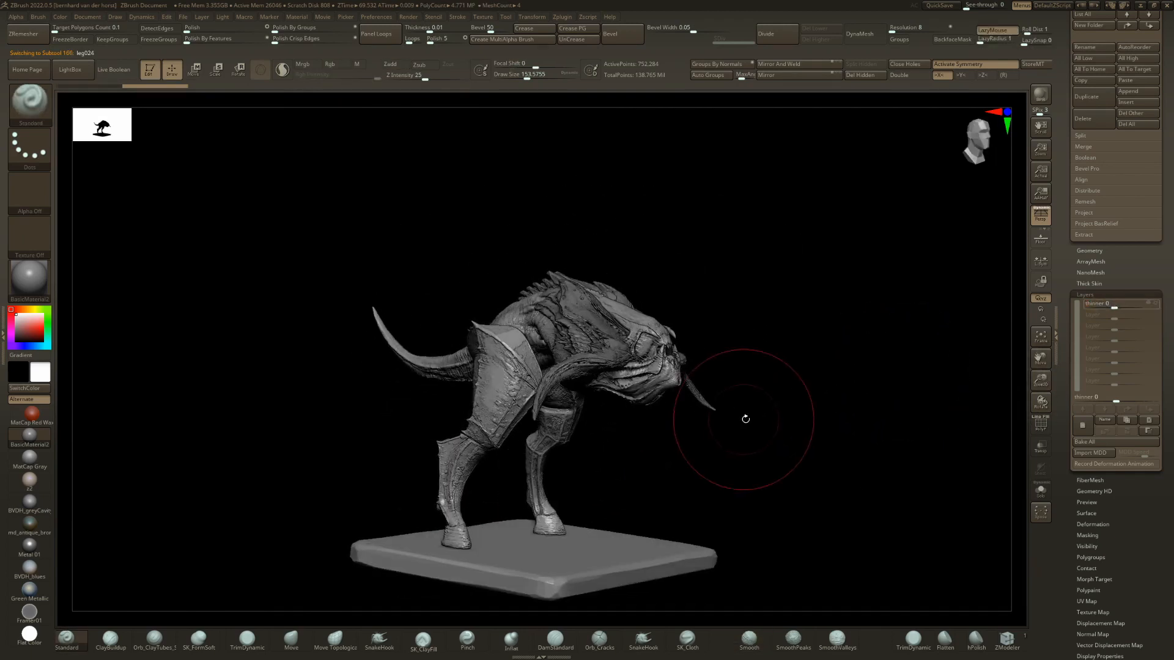
Step through leg024 to leg023, preview leg023's POSITION2 layer at 1, and reset the layer to 0.
{"action": "key", "text": "Up"}
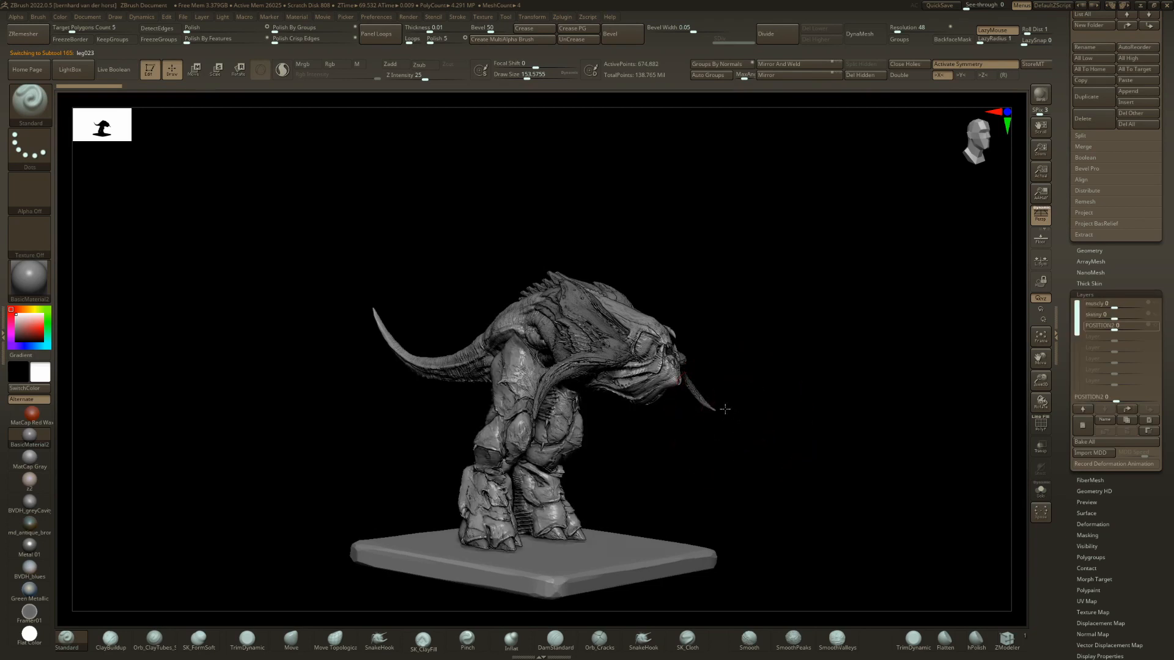
{"action": "left_click_drag", "start_coordinate": [734, 421], "coordinate": [1025, 406]}
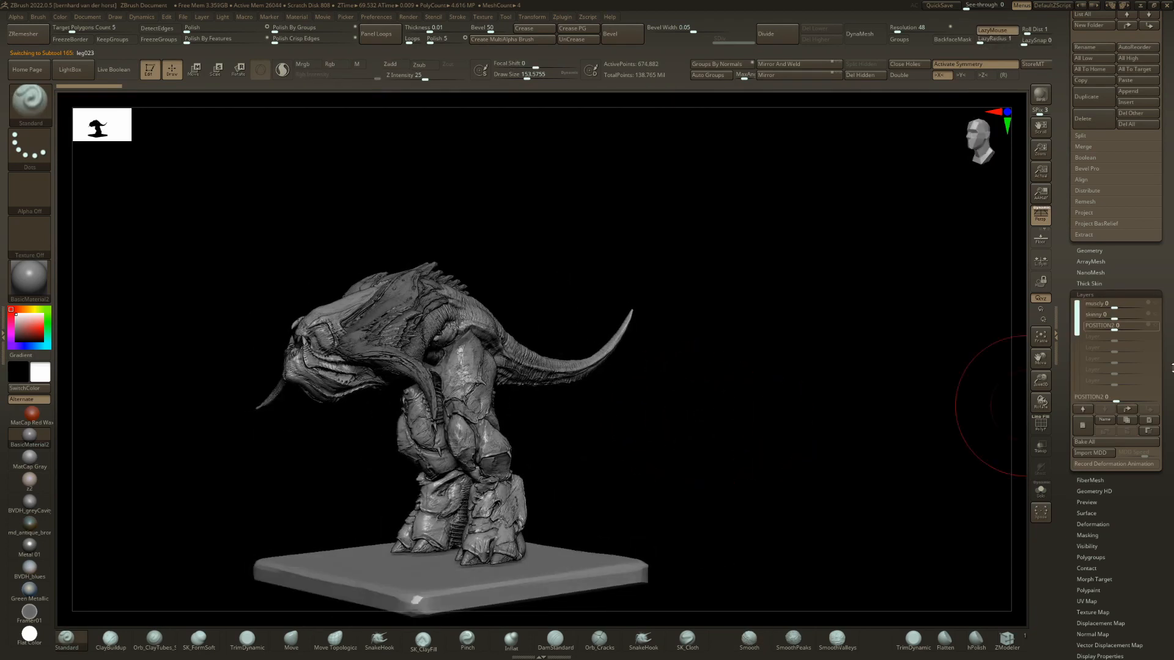
{"action": "left_click_drag", "start_coordinate": [1141, 328], "coordinate": [1164, 329]}
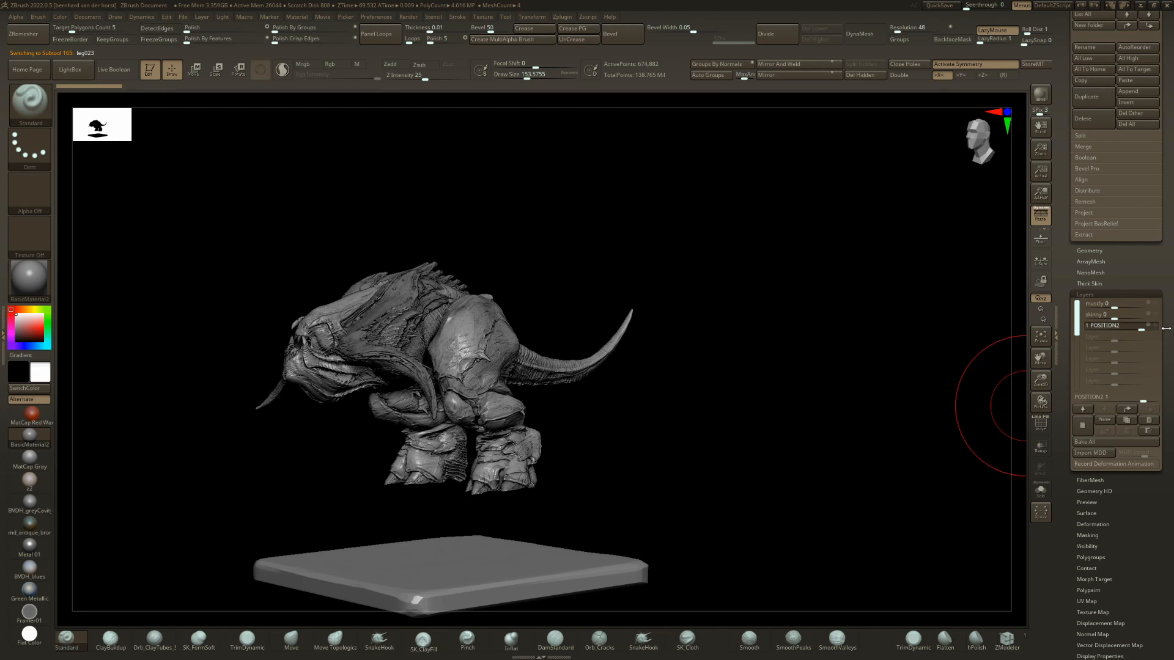
{"action": "mouse_move", "coordinate": [853, 415]}
{"action": "left_mouse_down"}
{"action": "mouse_move", "coordinate": [794, 416]}
{"action": "mouse_move", "coordinate": [978, 416]}
{"action": "mouse_move", "coordinate": [874, 428]}
{"action": "mouse_move", "coordinate": [617, 416]}
{"action": "mouse_move", "coordinate": [524, 462]}
{"action": "left_mouse_up"}
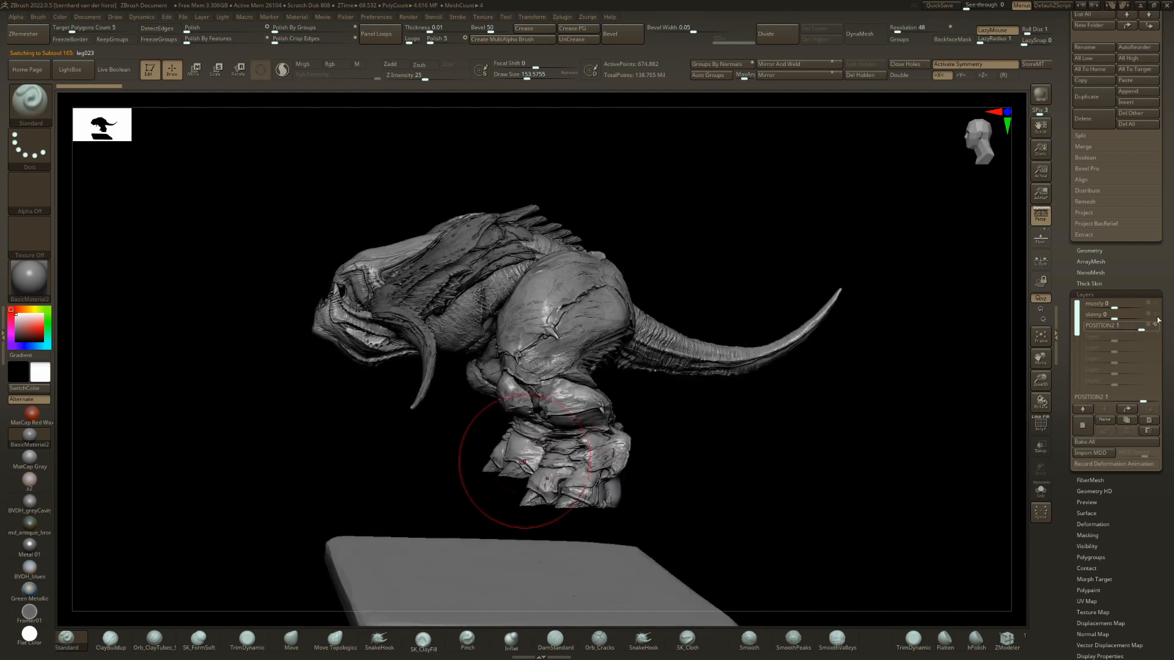
{"action": "left_click_drag", "start_coordinate": [1119, 328], "coordinate": [1108, 329]}
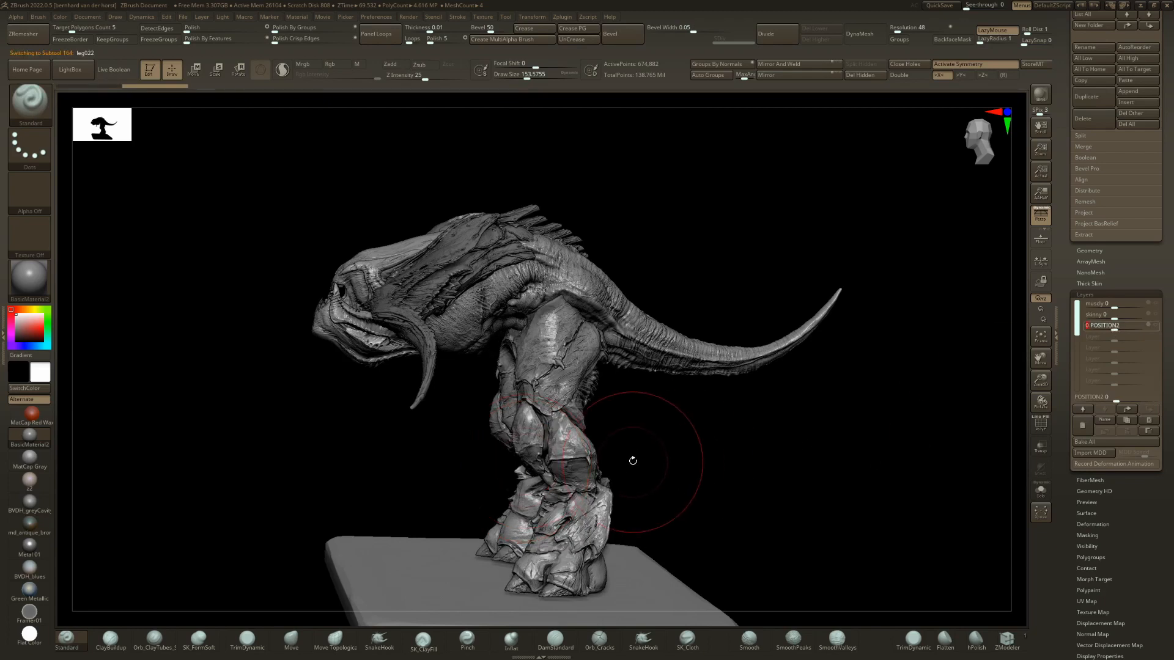
Switch to leg021, try its POSITION2 layer, and view the creature from both sides.
{"action": "key", "text": "Down"}
{"action": "right_click_drag", "start_coordinate": [633, 460], "coordinate": [865, 400]}
{"action": "key", "text": "Up"}
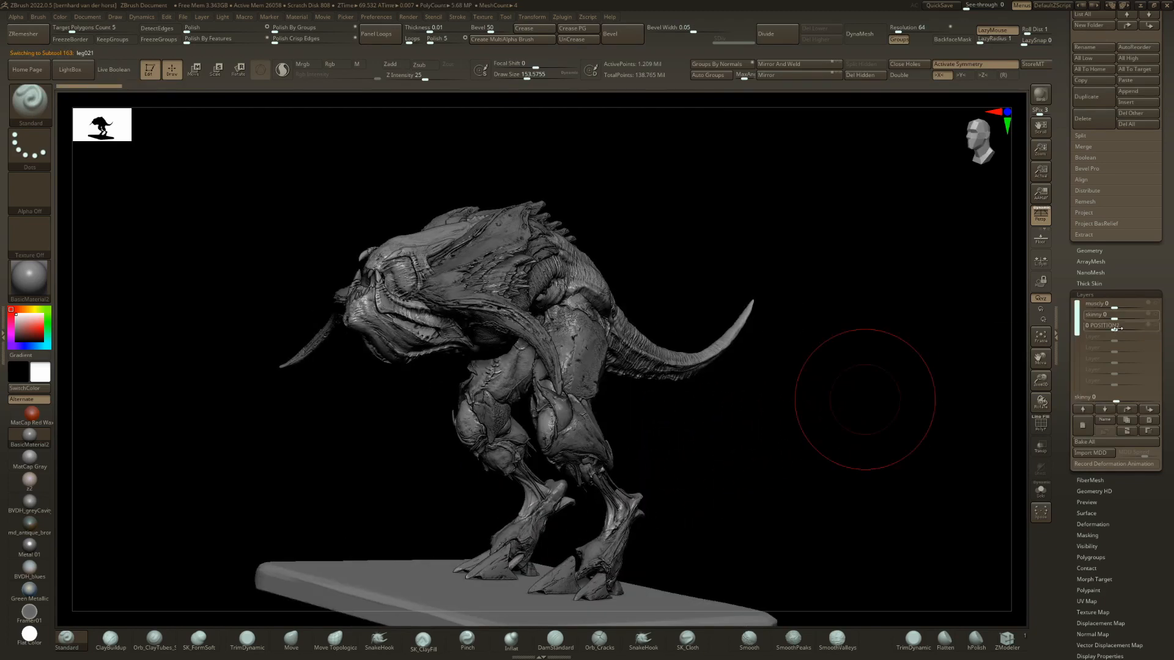
{"action": "left_click_drag", "start_coordinate": [1153, 323], "coordinate": [1170, 319]}
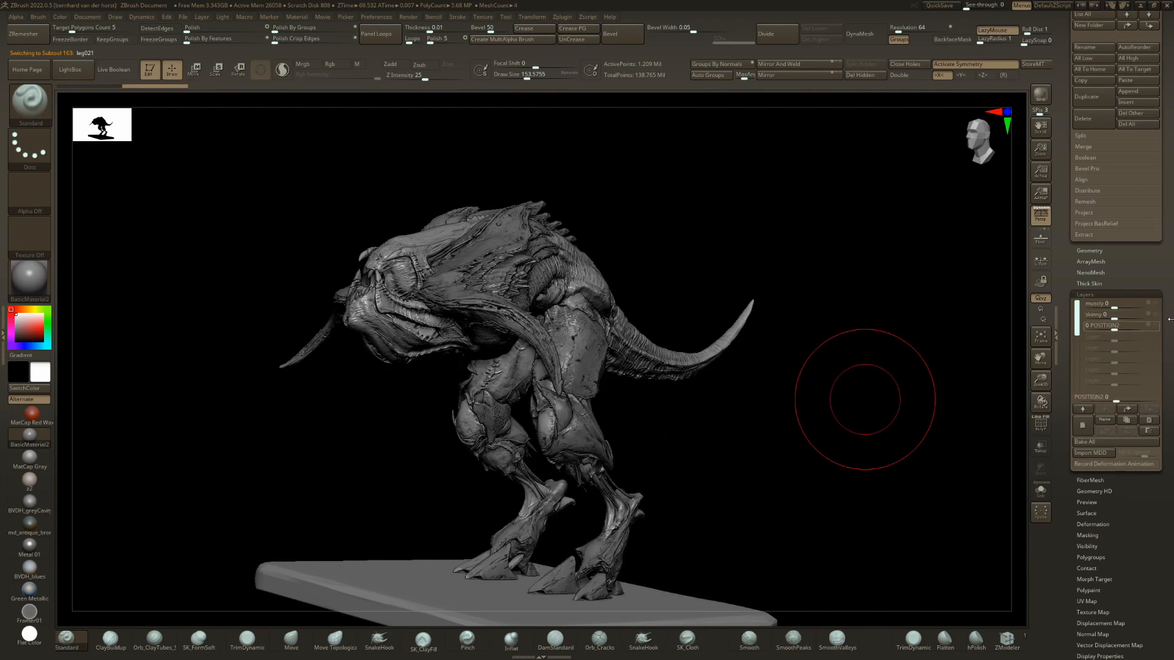
{"action": "left_click", "coordinate": [1152, 326]}
{"action": "right_click_drag", "start_coordinate": [865, 348], "coordinate": [844, 459]}
{"action": "right_click_drag", "start_coordinate": [685, 391], "coordinate": [691, 439]}
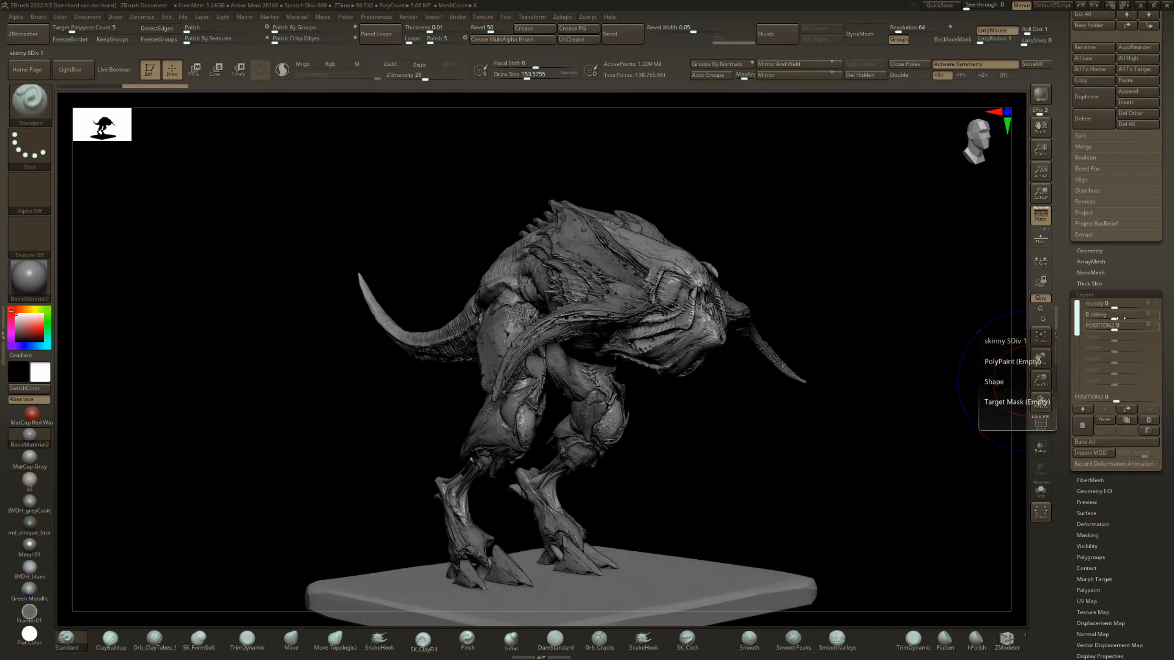
Preview leg021's skinny layer at 1 and its muscly layer at 1 with the legs isolated, resetting each to 0.
{"action": "left_click", "coordinate": [1141, 317]}
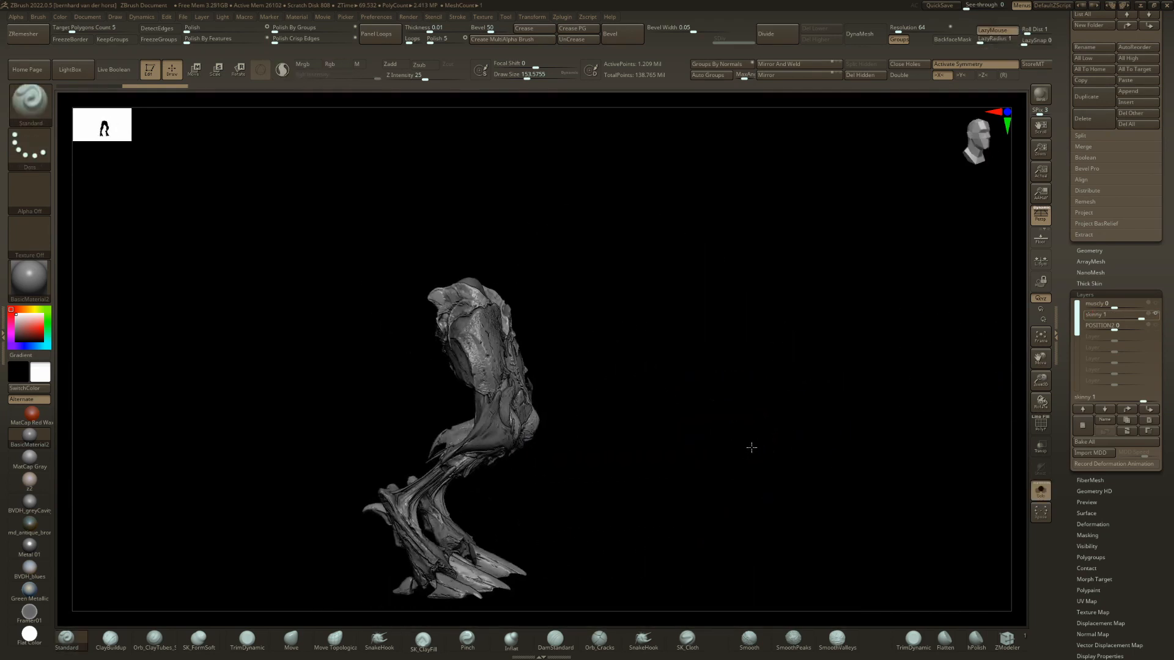
{"action": "right_click_drag", "start_coordinate": [752, 448], "coordinate": [703, 442]}
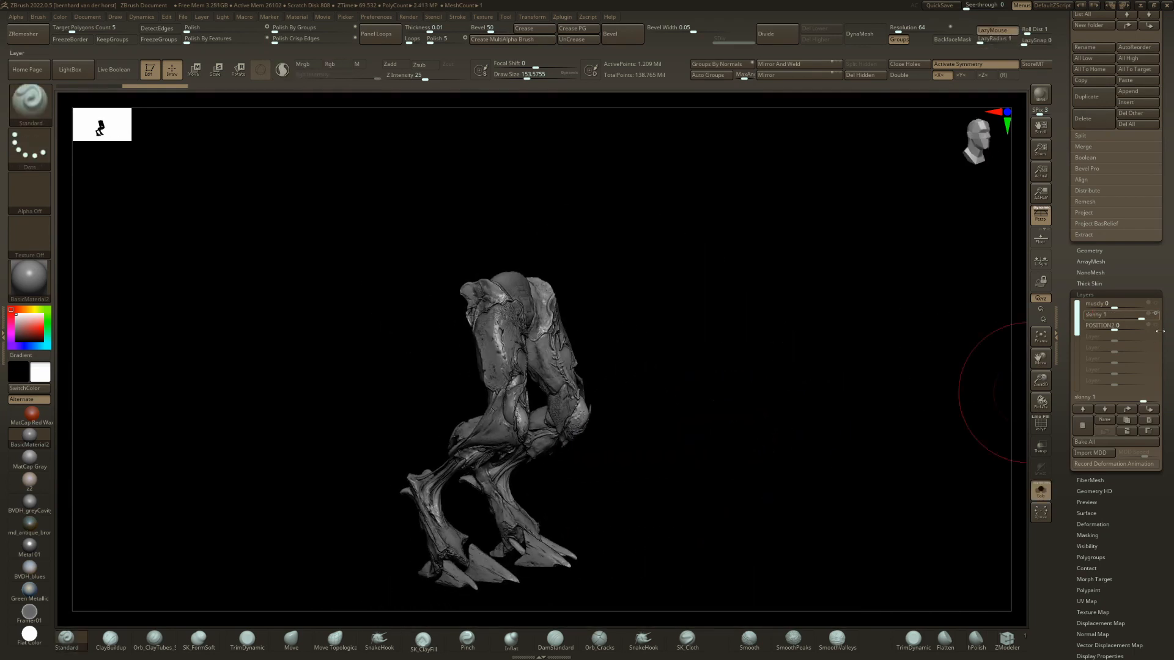
{"action": "left_click_drag", "start_coordinate": [1125, 303], "coordinate": [1155, 302]}
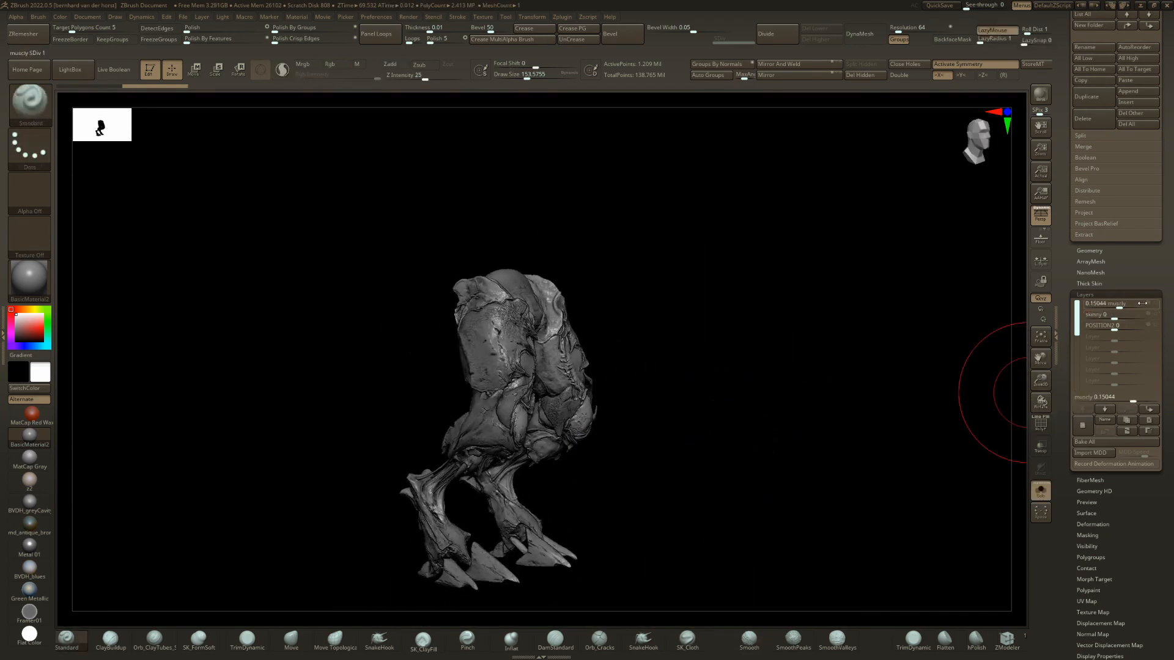
{"action": "right_click_drag", "start_coordinate": [703, 398], "coordinate": [587, 383]}
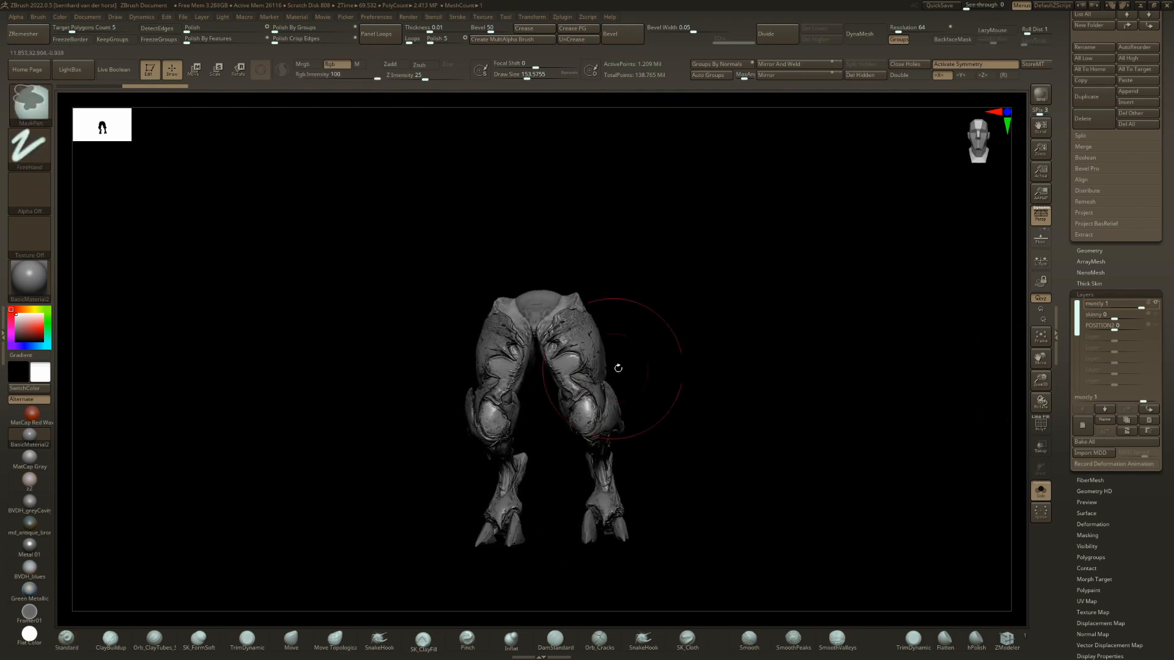
{"action": "left_click_drag", "start_coordinate": [1125, 304], "coordinate": [1094, 304]}
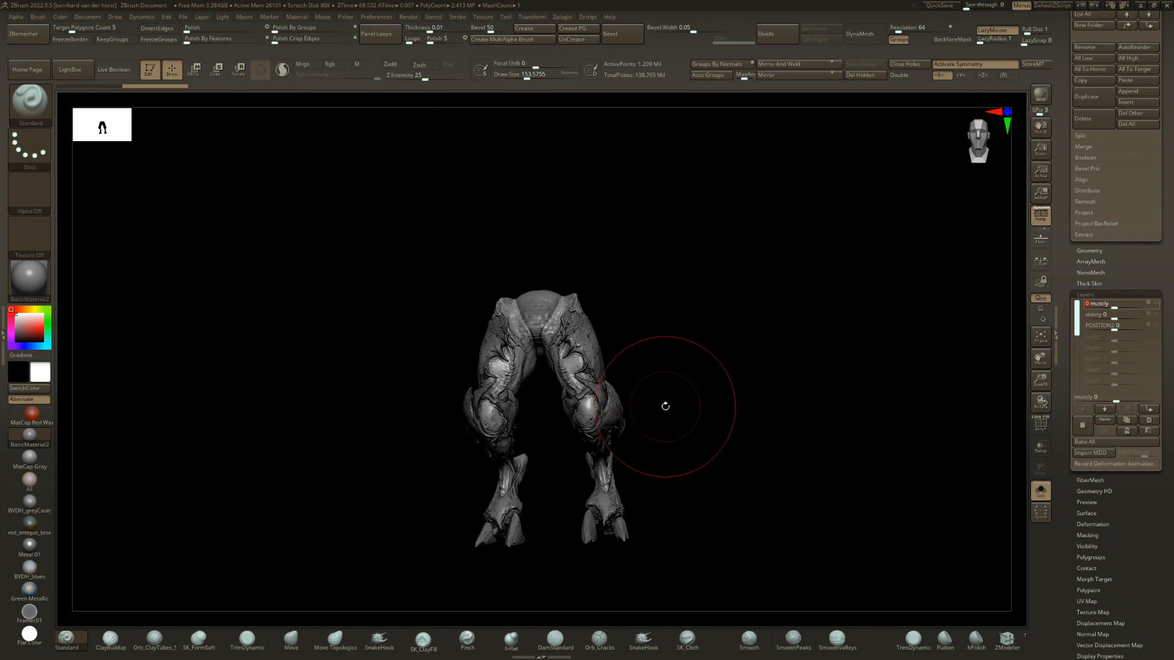
Step through the variants past leg018 to leg016, and reset leg016's POSITION2 layer to 0.
{"action": "key", "text": "Down"}
{"action": "key", "text": "Down"}
{"action": "mouse_move", "coordinate": [652, 391]}
{"action": "right_mouse_down"}
{"action": "mouse_move", "coordinate": [697, 387]}
{"action": "mouse_move", "coordinate": [611, 399]}
{"action": "mouse_move", "coordinate": [649, 399]}
{"action": "right_mouse_up"}
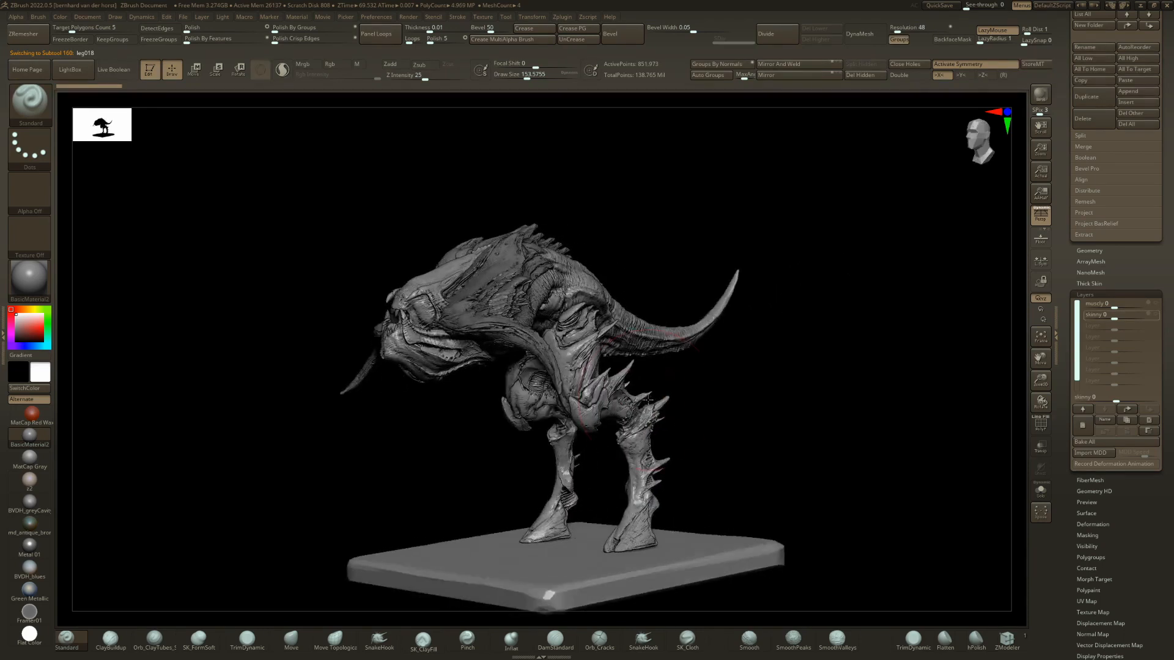
{"action": "key", "text": "Up"}
{"action": "key", "text": "Up"}
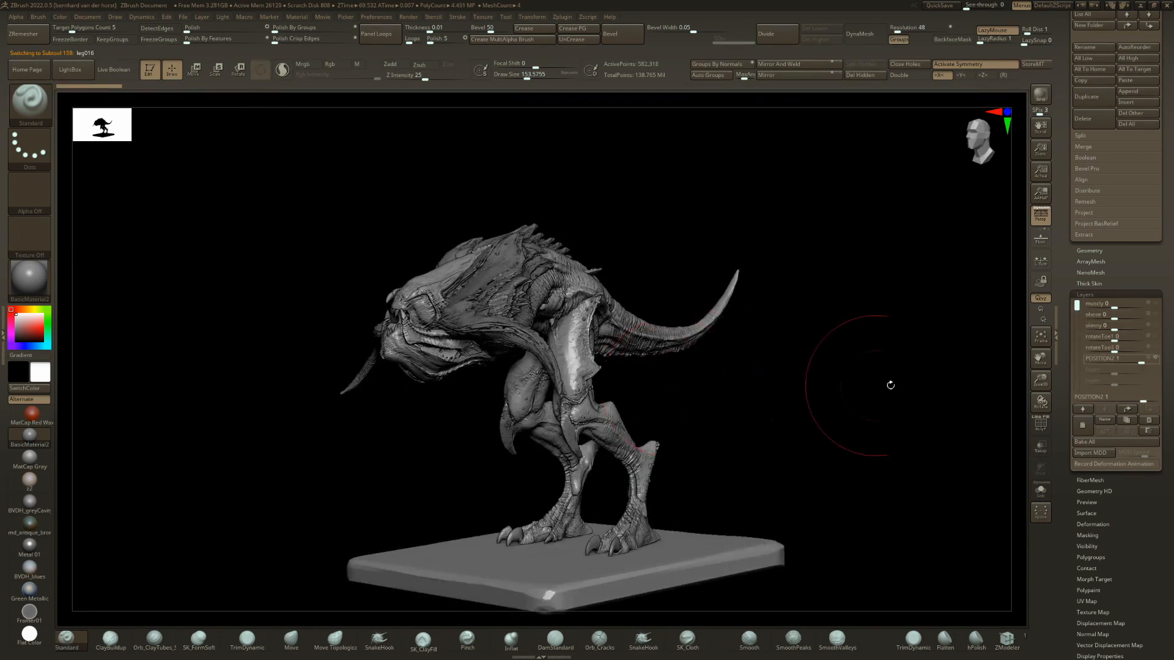
{"action": "key", "text": "Return"}
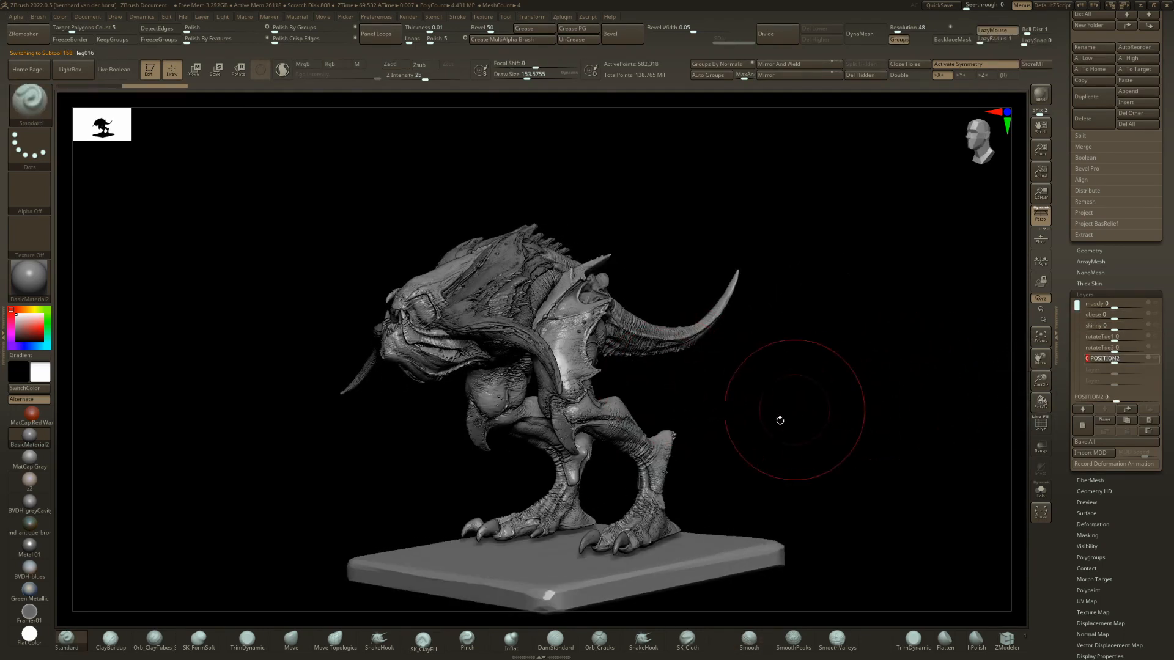
Pose leg016's toes with rotateToe3 at 1 and rotateToe1 at about 0.88, and view the creature from several sides.
{"action": "right_click_drag", "start_coordinate": [780, 420], "coordinate": [863, 412]}
{"action": "right_click_drag", "start_coordinate": [663, 480], "coordinate": [755, 502]}
{"action": "left_click_drag", "start_coordinate": [1115, 351], "coordinate": [1136, 352]}
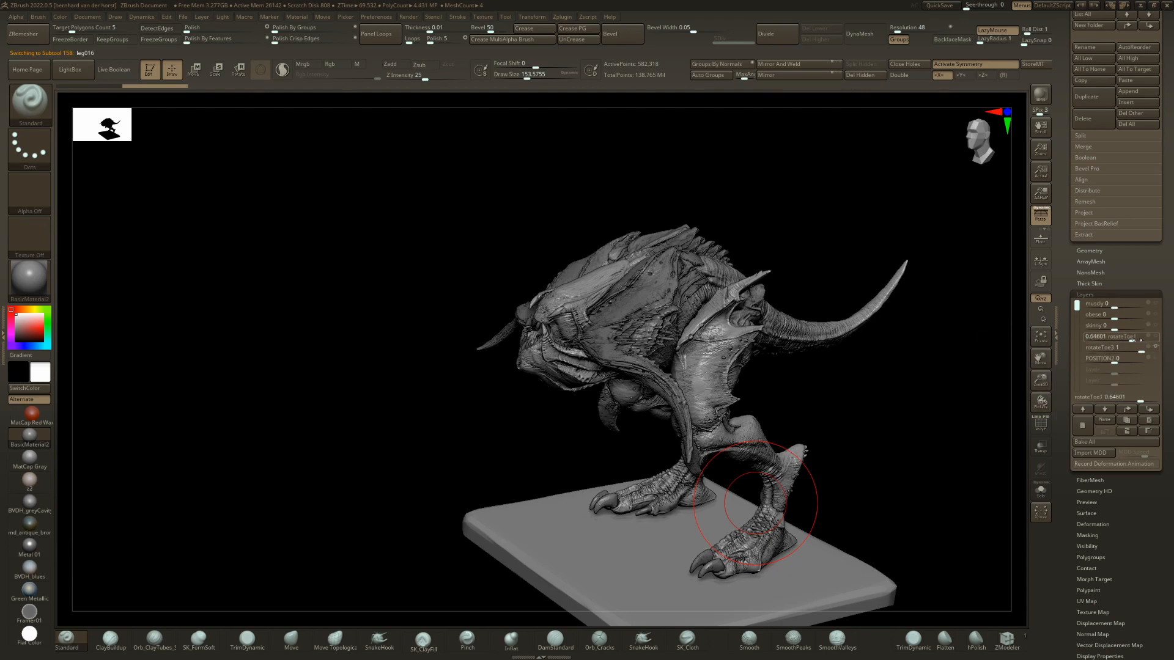
{"action": "right_click_drag", "start_coordinate": [699, 480], "coordinate": [500, 467]}
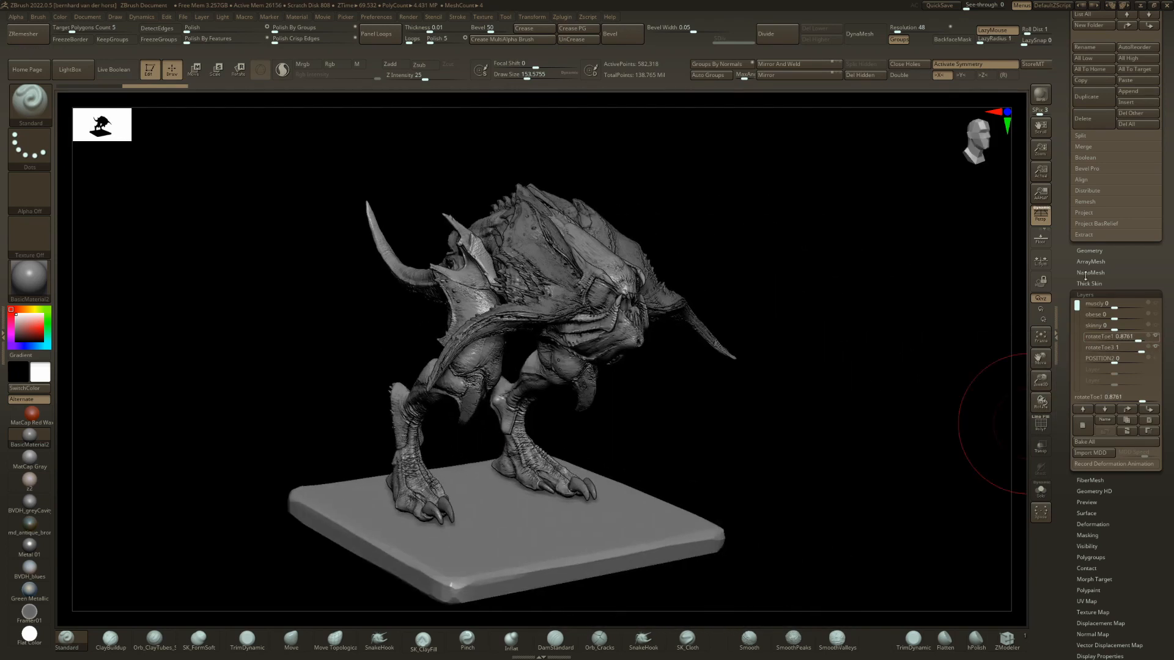
{"action": "left_click_drag", "start_coordinate": [1119, 299], "coordinate": [1153, 292]}
{"action": "right_click_drag", "start_coordinate": [755, 348], "coordinate": [616, 349]}
Switch to leg015 and preview its extend layer at 1 and its skinny layer at 1, resetting each to 0.
{"action": "key", "text": "Down"}
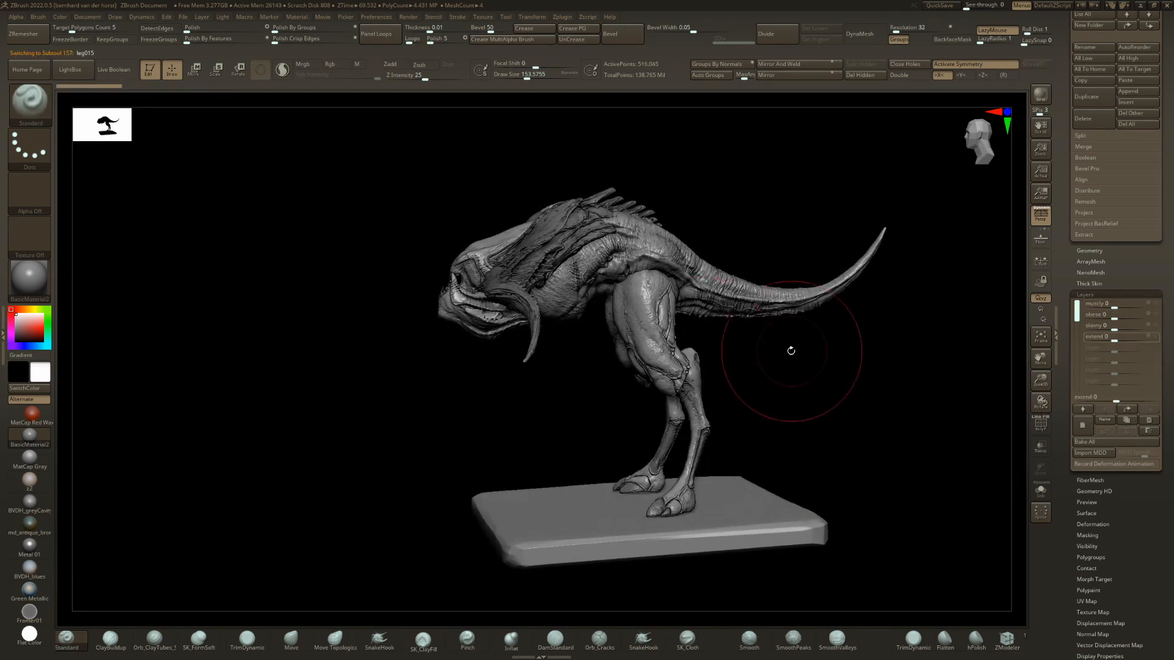
{"action": "right_click_drag", "start_coordinate": [777, 350], "coordinate": [785, 350]}
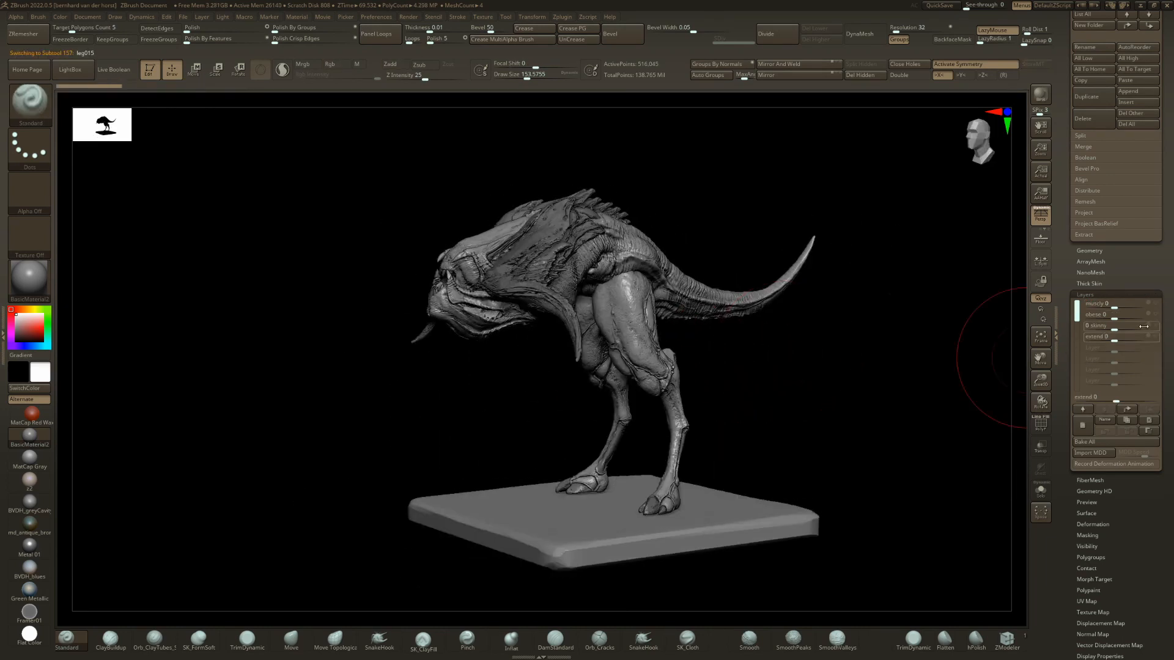
{"action": "mouse_move", "coordinate": [1126, 338]}
{"action": "left_mouse_down"}
{"action": "mouse_move", "coordinate": [1163, 335]}
{"action": "mouse_move", "coordinate": [1093, 340]}
{"action": "mouse_move", "coordinate": [1139, 341]}
{"action": "left_mouse_up"}
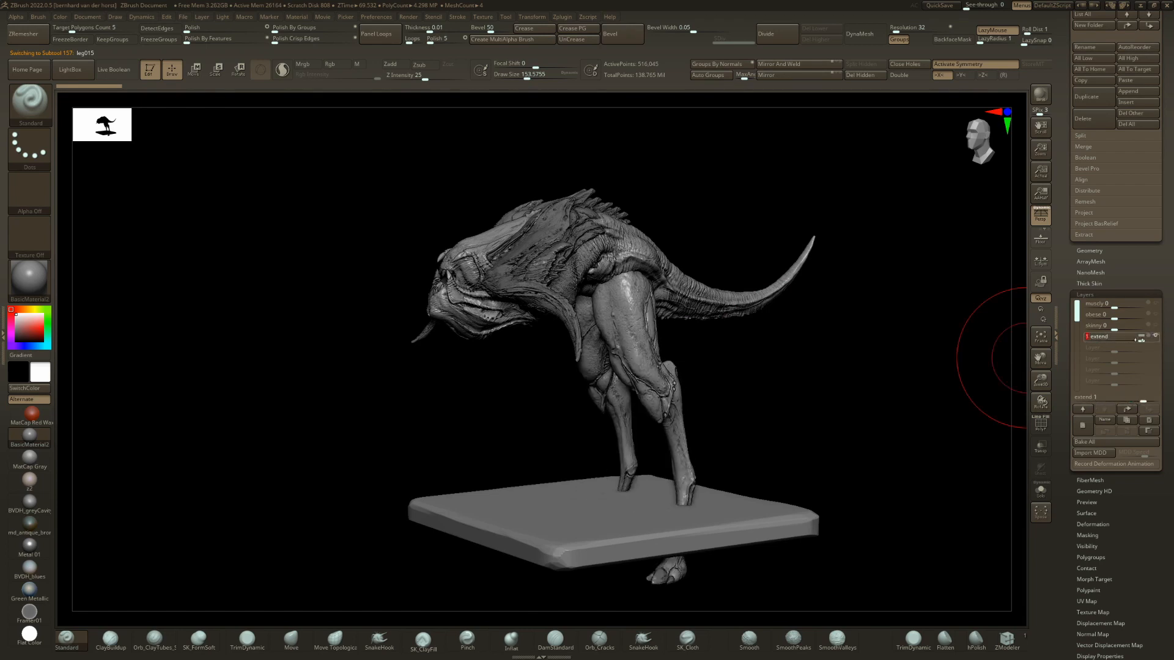
{"action": "left_click", "coordinate": [1123, 336], "text": "shift"}
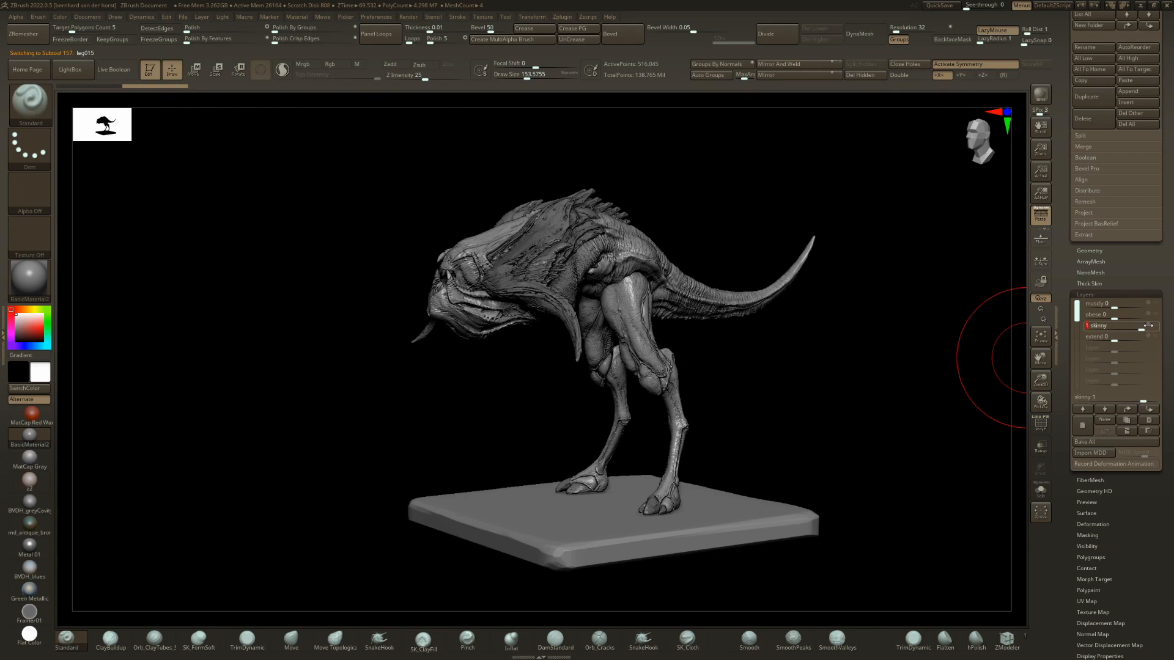
{"action": "left_click", "coordinate": [1116, 329], "text": "shift"}
Set leg015's obese layer to 1 and view the thickened legs from the side.
{"action": "left_click_drag", "start_coordinate": [1144, 312], "coordinate": [1146, 313]}
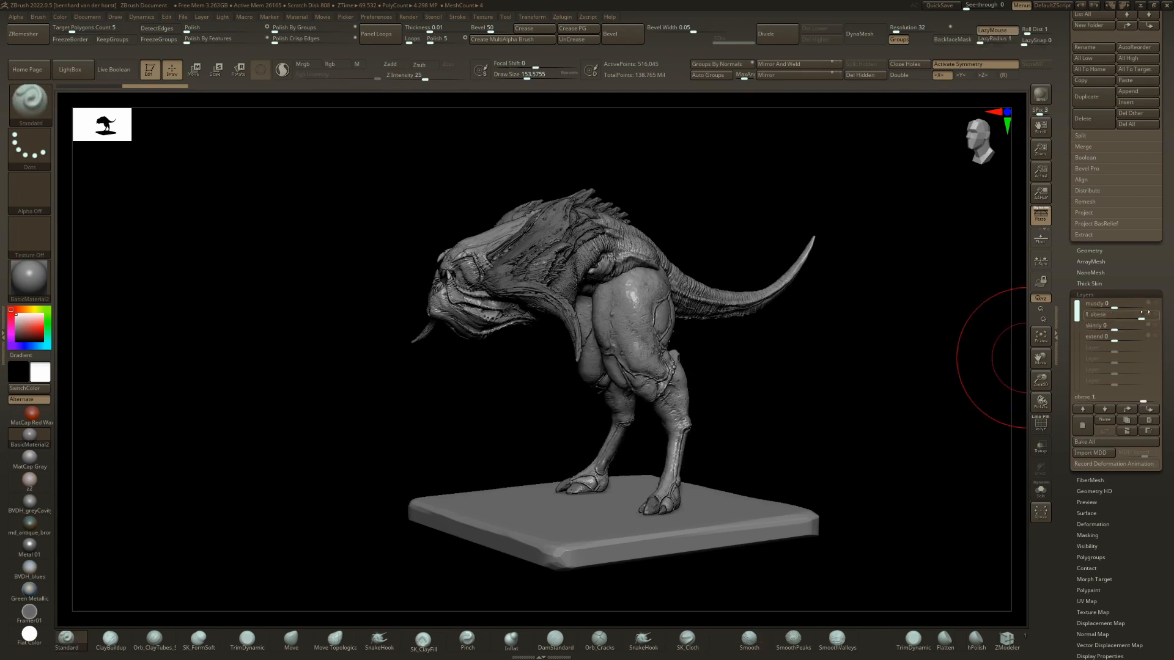
{"action": "left_click_drag", "start_coordinate": [954, 349], "coordinate": [784, 335]}
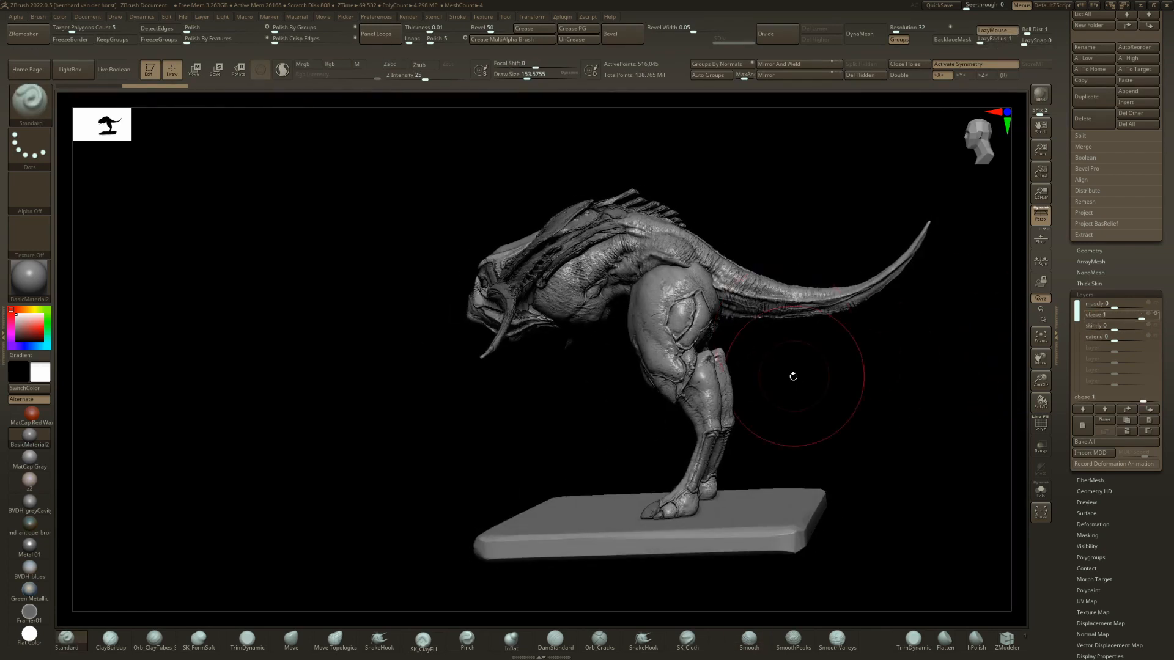
{"action": "left_click_drag", "start_coordinate": [793, 376], "coordinate": [849, 371]}
Move leg015 upward against the creature's hips with the transform gizmo, and return to Draw mode.
{"action": "key", "text": "w"}
{"action": "mouse_move", "coordinate": [599, 236]}
{"action": "left_mouse_down"}
{"action": "mouse_move", "coordinate": [634, 221]}
{"action": "mouse_move", "coordinate": [615, 200]}
{"action": "mouse_move", "coordinate": [570, 268]}
{"action": "left_mouse_up"}
{"action": "key", "text": "q"}
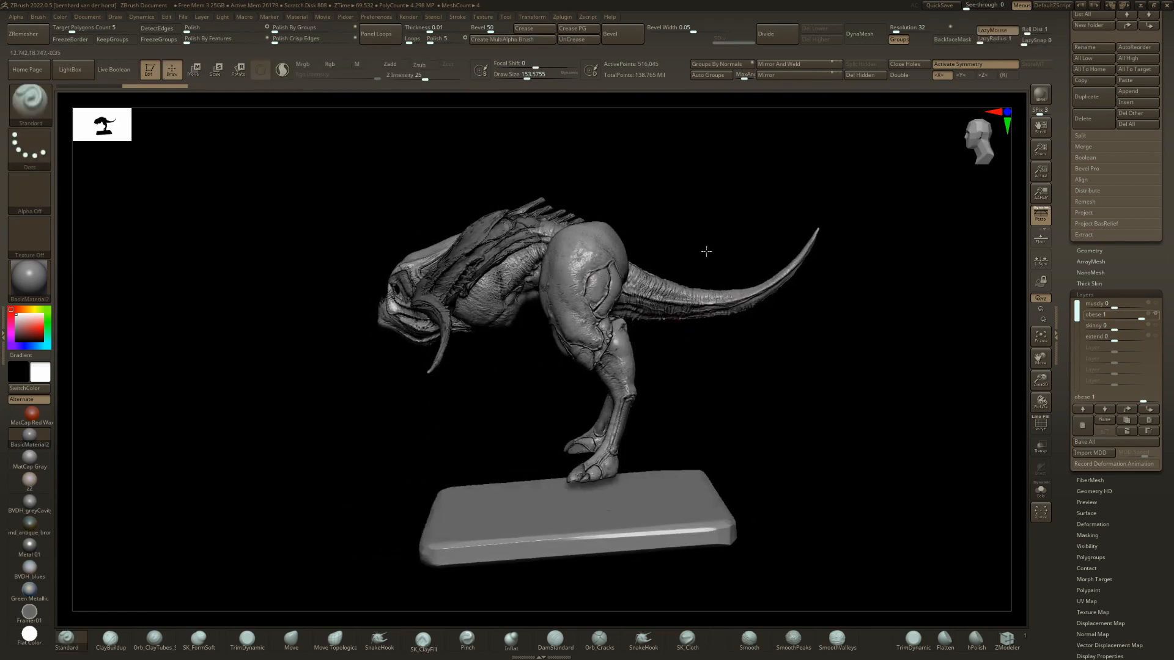
{"action": "left_click_drag", "start_coordinate": [705, 249], "coordinate": [682, 233], "text": "shift"}
{"action": "key", "text": "w"}
{"action": "left_click_drag", "start_coordinate": [609, 191], "coordinate": [609, 198]}
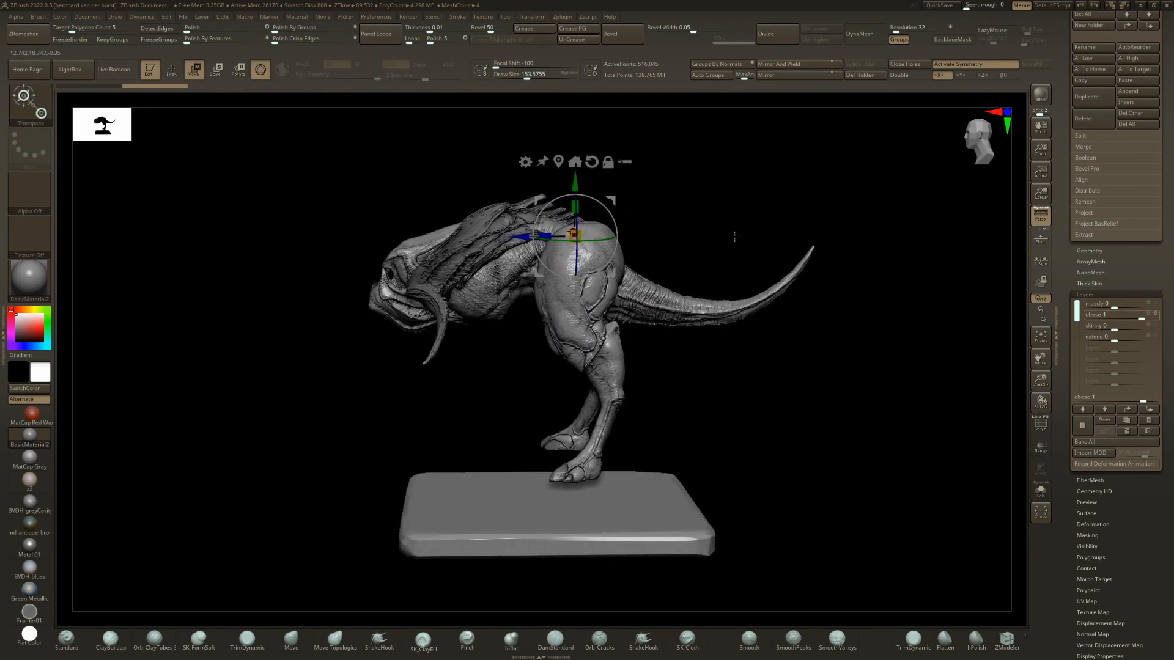
{"action": "key", "text": "q"}
{"action": "left_click_drag", "start_coordinate": [734, 236], "coordinate": [742, 242]}
Switch to leg014 and reset its POSITION2 layer to 0.
{"action": "left_click_drag", "start_coordinate": [785, 354], "coordinate": [865, 357], "text": "shift"}
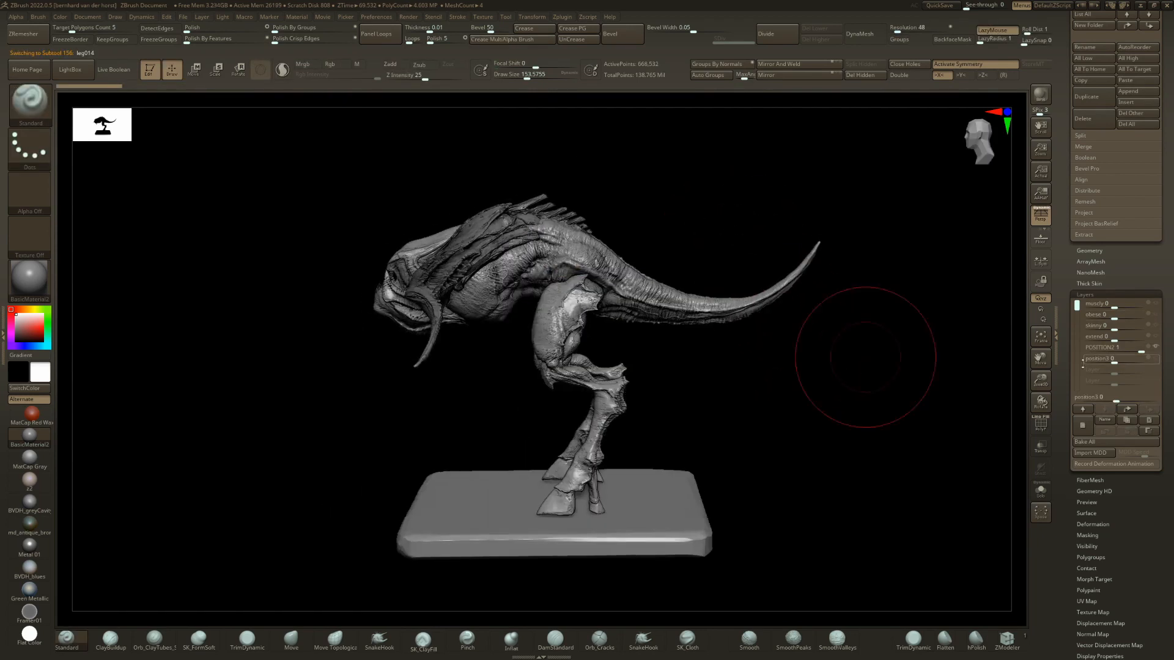
{"action": "left_click_drag", "start_coordinate": [683, 353], "coordinate": [732, 358]}
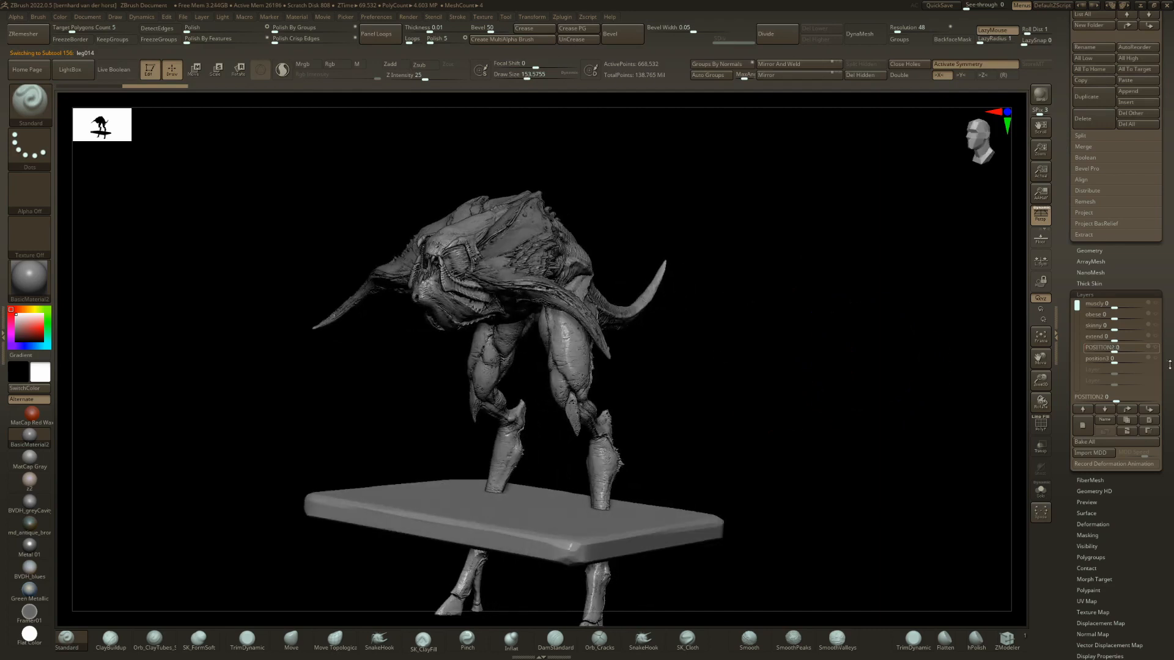
{"action": "mouse_move", "coordinate": [1115, 349]}
{"action": "left_mouse_down"}
{"action": "mouse_move", "coordinate": [1151, 348]}
{"action": "mouse_move", "coordinate": [1115, 347]}
{"action": "left_mouse_up"}
Switch to leg013, set its biped layer to 0, and view the creature from the front.
{"action": "key", "text": "Up"}
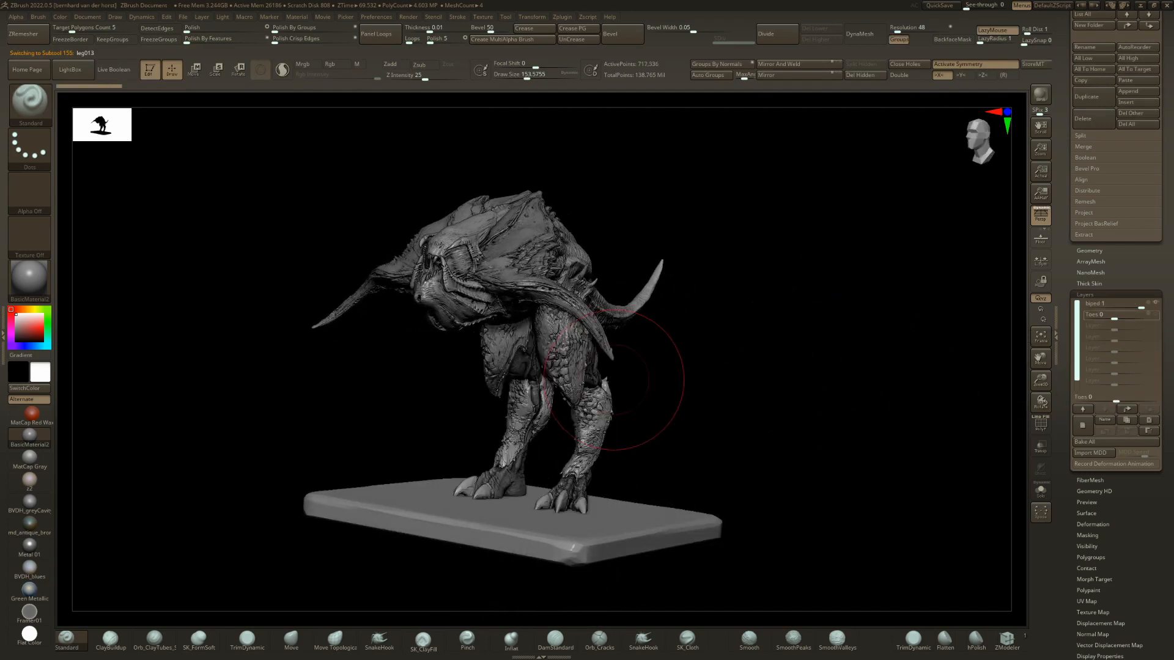
{"action": "left_click_drag", "start_coordinate": [704, 376], "coordinate": [799, 367]}
{"action": "left_click", "coordinate": [1113, 304]}
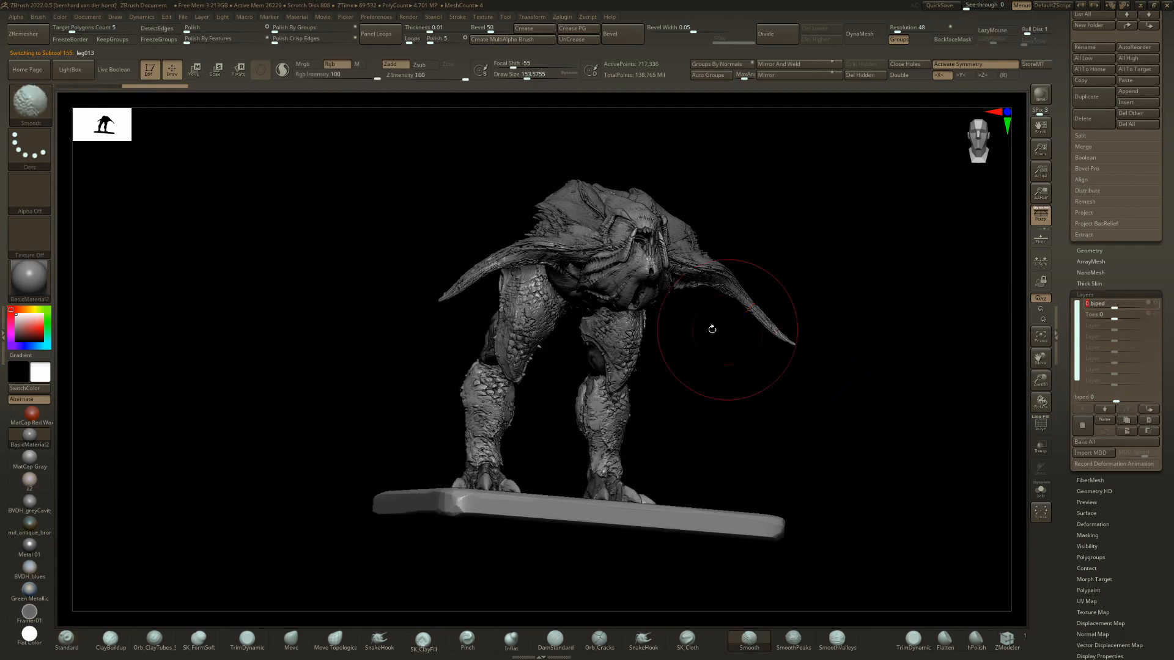
{"action": "left_click_drag", "start_coordinate": [711, 328], "coordinate": [639, 338]}
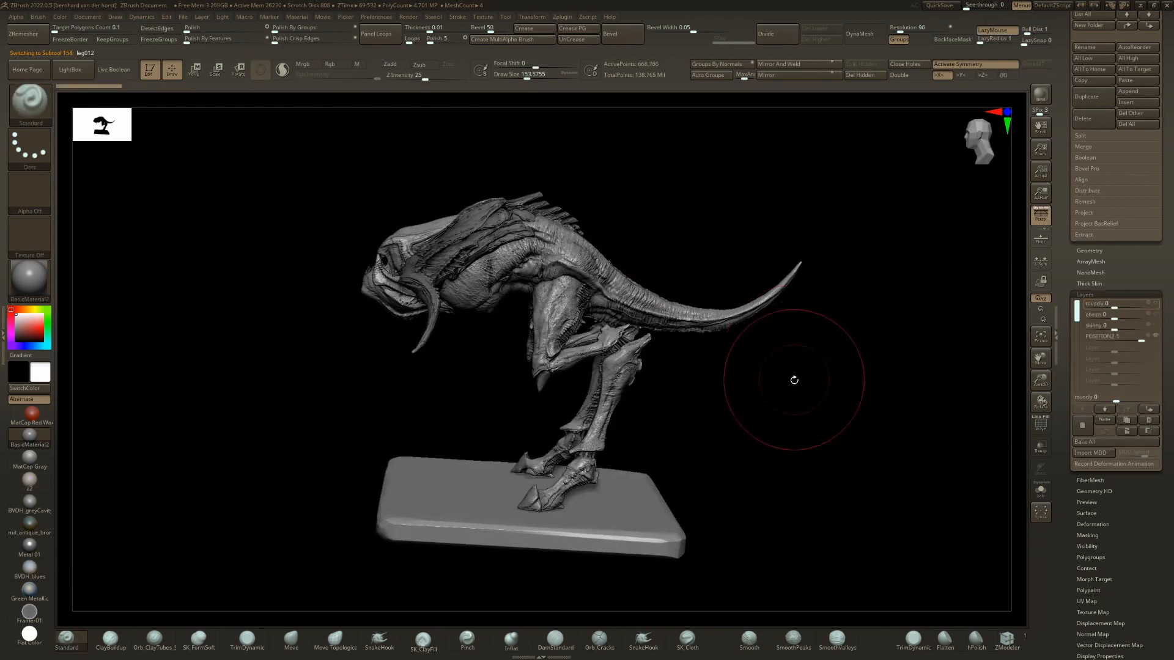
Step from leg012 through to leg009, and isolate the leg009 legs for a closer look.
{"action": "left_click_drag", "start_coordinate": [791, 375], "coordinate": [645, 375]}
{"action": "key", "text": "Up"}
{"action": "key", "text": "Up"}
{"action": "key", "text": "Up"}
{"action": "key", "text": "Up"}
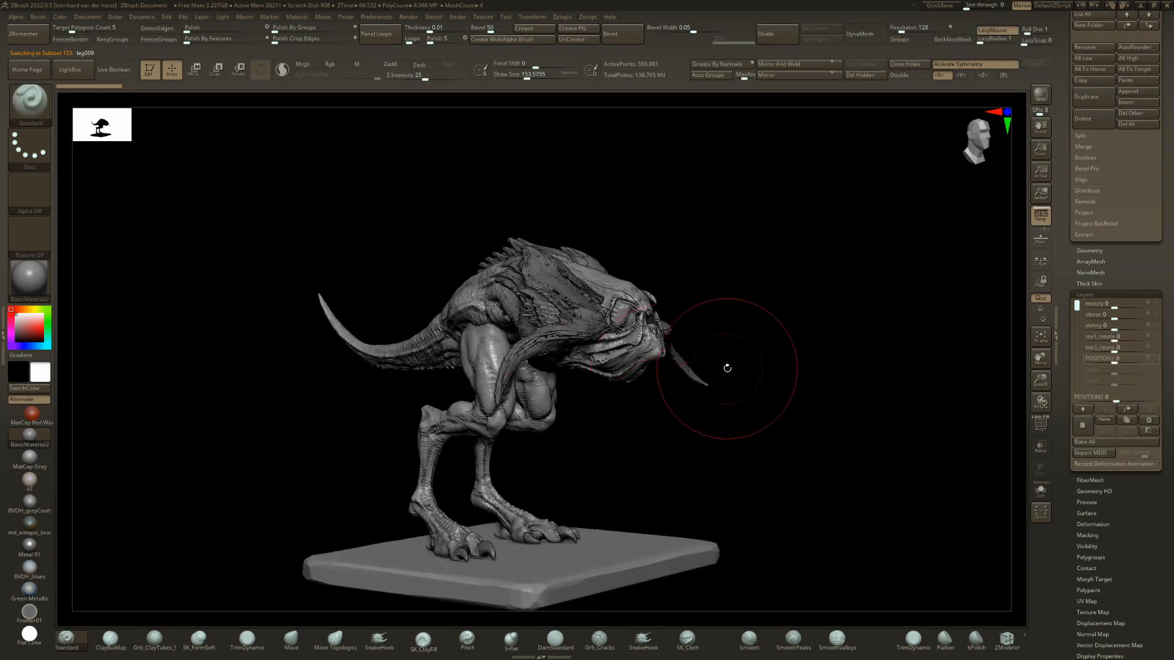
{"action": "mouse_move", "coordinate": [841, 416]}
{"action": "left_mouse_down"}
{"action": "mouse_move", "coordinate": [614, 437]}
{"action": "mouse_move", "coordinate": [647, 359]}
{"action": "mouse_move", "coordinate": [668, 413]}
{"action": "left_mouse_up"}
{"action": "key", "text": "ctrl+shift+s"}
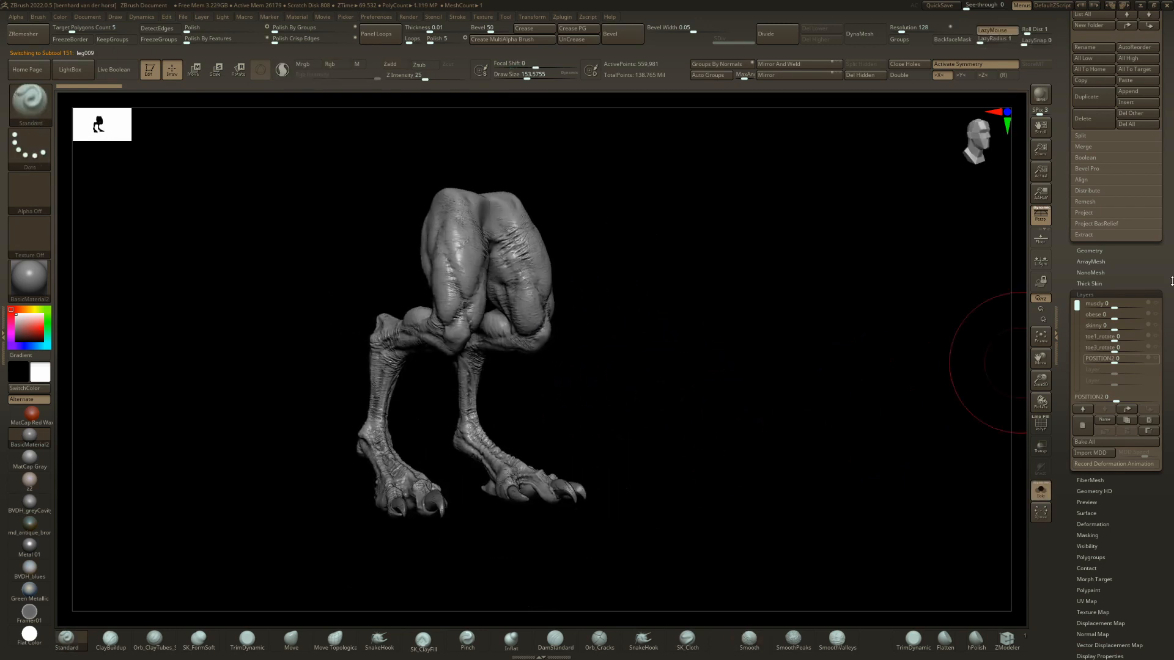
{"action": "left_click_drag", "start_coordinate": [741, 304], "coordinate": [813, 307]}
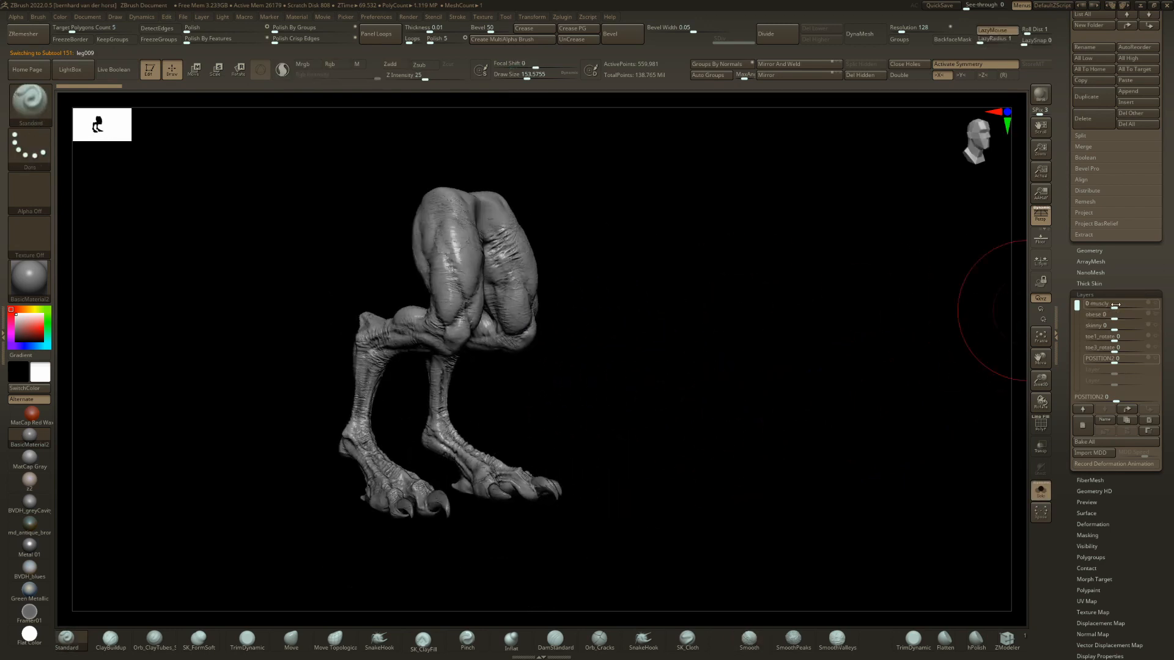
Preview the isolated leg009 with its muscly layer at 1 from the front, and reset the layer to 0.
{"action": "left_click", "coordinate": [1116, 305]}
{"action": "left_click", "coordinate": [1077, 305]}
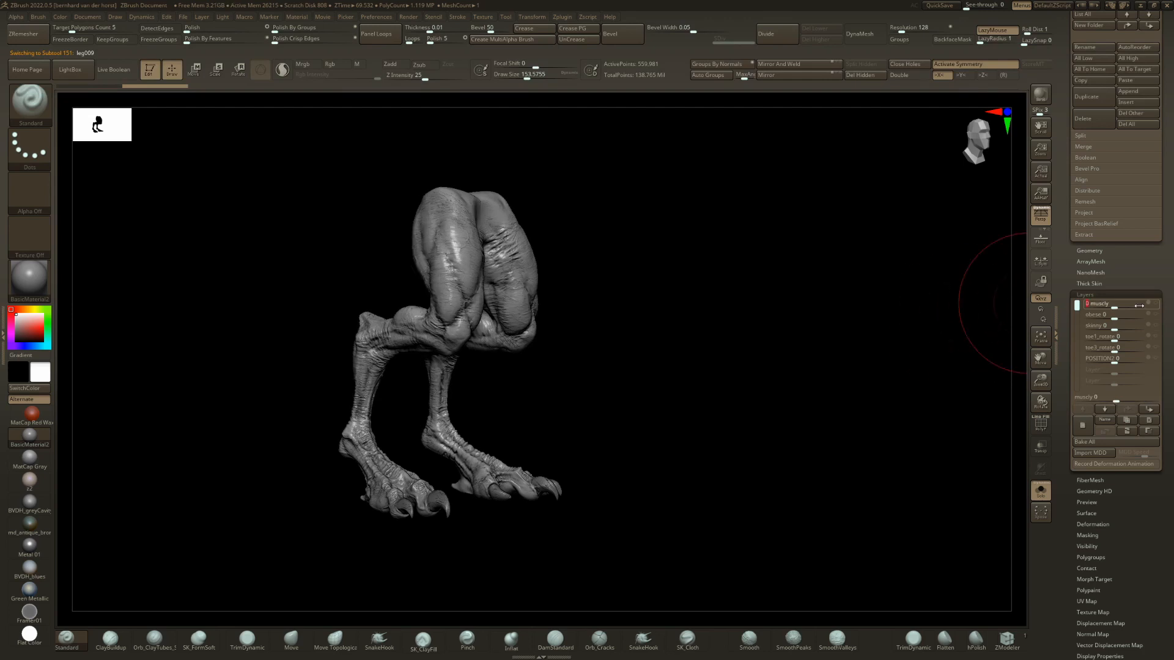
{"action": "type", "text": "1"}
{"action": "key", "text": "Return"}
{"action": "left_click_drag", "start_coordinate": [1002, 373], "coordinate": [932, 381]}
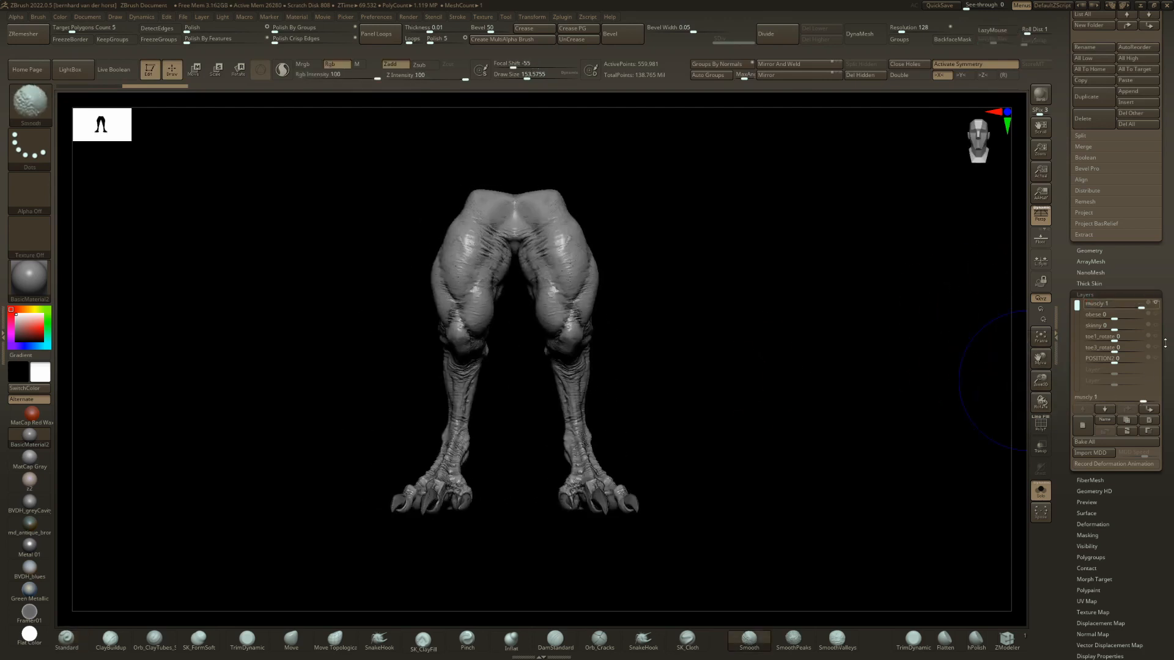
{"action": "left_click", "coordinate": [1124, 305], "text": "shift"}
Preview leg009's obese layer at 1 on the isolated legs and the whole creature, and reset the layer to 0.
{"action": "left_click_drag", "start_coordinate": [1115, 317], "coordinate": [1146, 317]}
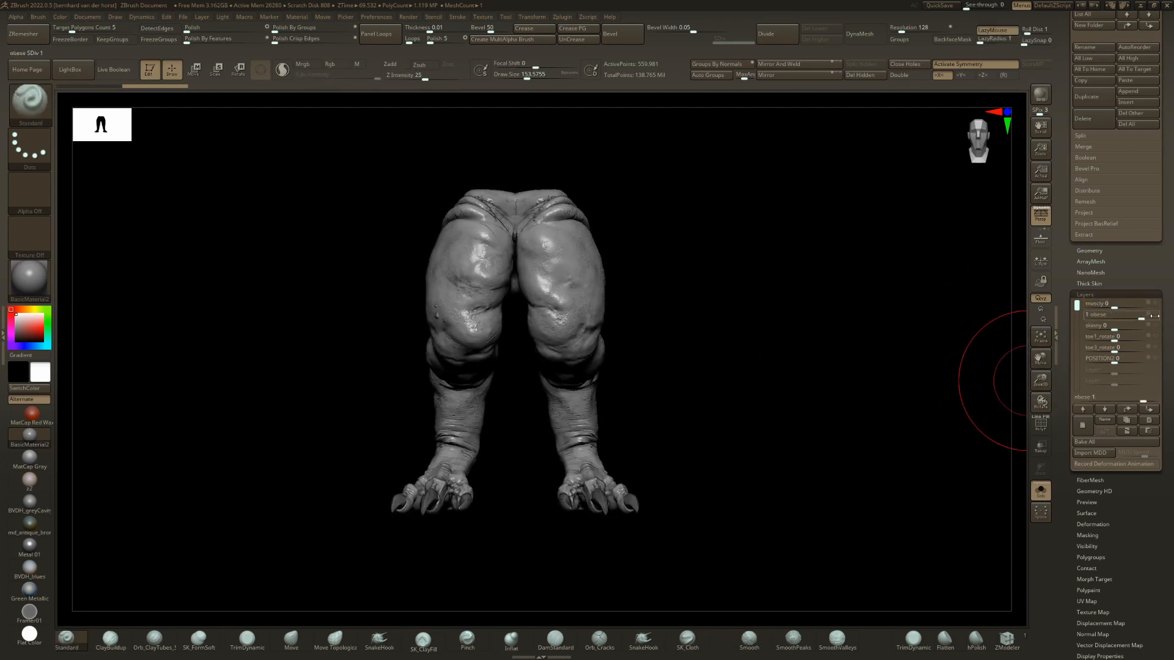
{"action": "left_click_drag", "start_coordinate": [642, 360], "coordinate": [819, 406]}
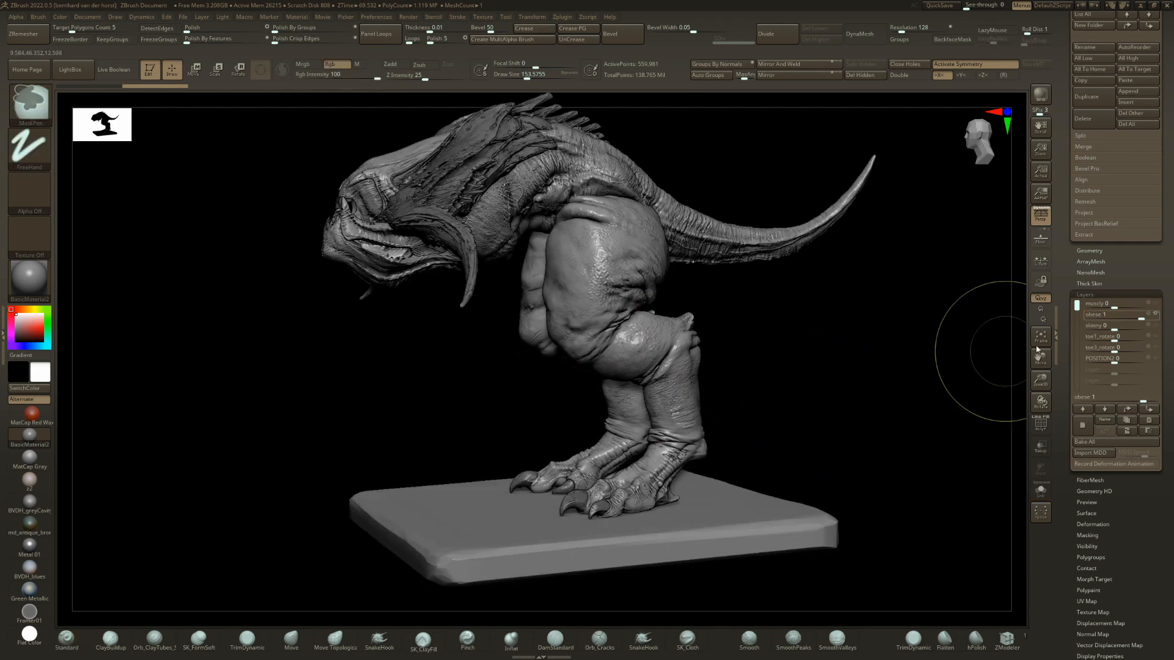
{"action": "left_click_drag", "start_coordinate": [1123, 328], "coordinate": [1144, 338]}
{"action": "left_click", "coordinate": [1116, 314], "text": "shift"}
Preview leg009's skinny layer, reset it to 0, and set the toe1_rotate and toe3_rotate layers to 1.
{"action": "left_click", "coordinate": [1133, 328]}
{"action": "left_click_drag", "start_coordinate": [778, 419], "coordinate": [792, 426]}
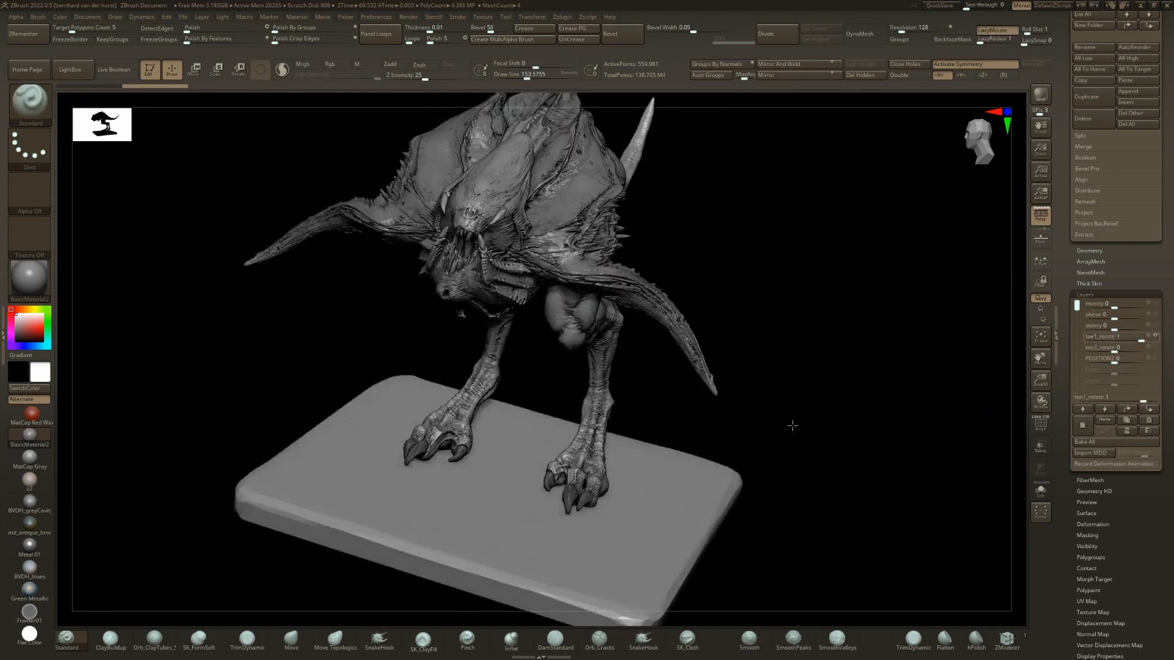
{"action": "left_click_drag", "start_coordinate": [1119, 339], "coordinate": [1108, 336]}
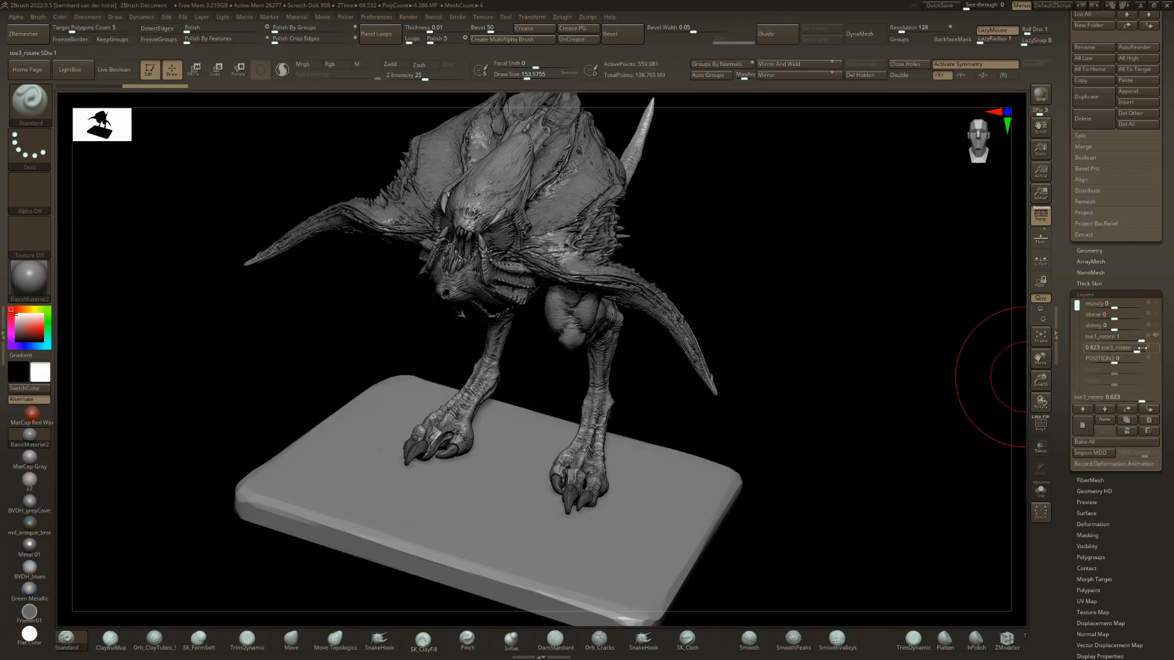
{"action": "mouse_move", "coordinate": [669, 361]}
{"action": "left_mouse_down"}
{"action": "mouse_move", "coordinate": [623, 471]}
{"action": "mouse_move", "coordinate": [629, 487]}
{"action": "mouse_move", "coordinate": [836, 479]}
{"action": "left_mouse_up"}
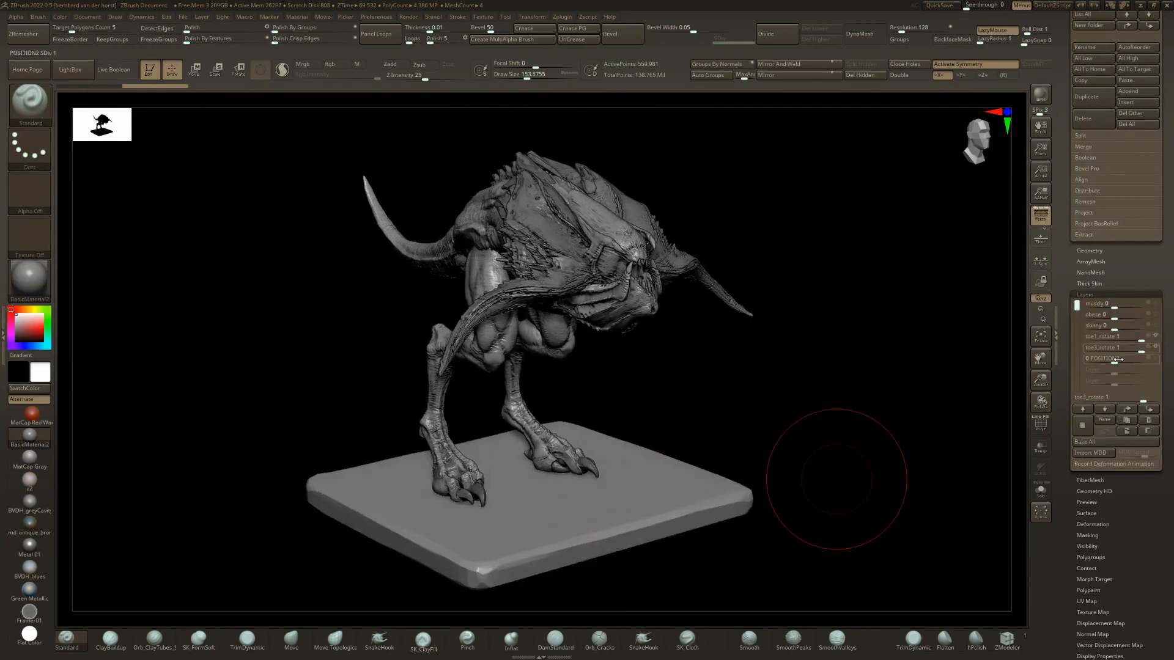
Preview leg009's POSITION2 layer at 1 from the front with both toe rotation layers returned to 0.
{"action": "left_click_drag", "start_coordinate": [1121, 359], "coordinate": [1153, 361]}
{"action": "left_click_drag", "start_coordinate": [545, 367], "coordinate": [621, 269]}
{"action": "mouse_move", "coordinate": [728, 299]}
{"action": "left_mouse_down", "text": "alt"}
{"action": "mouse_move", "coordinate": [664, 341]}
{"action": "mouse_move", "coordinate": [455, 335]}
{"action": "mouse_move", "coordinate": [967, 325]}
{"action": "left_mouse_up", "text": "alt"}
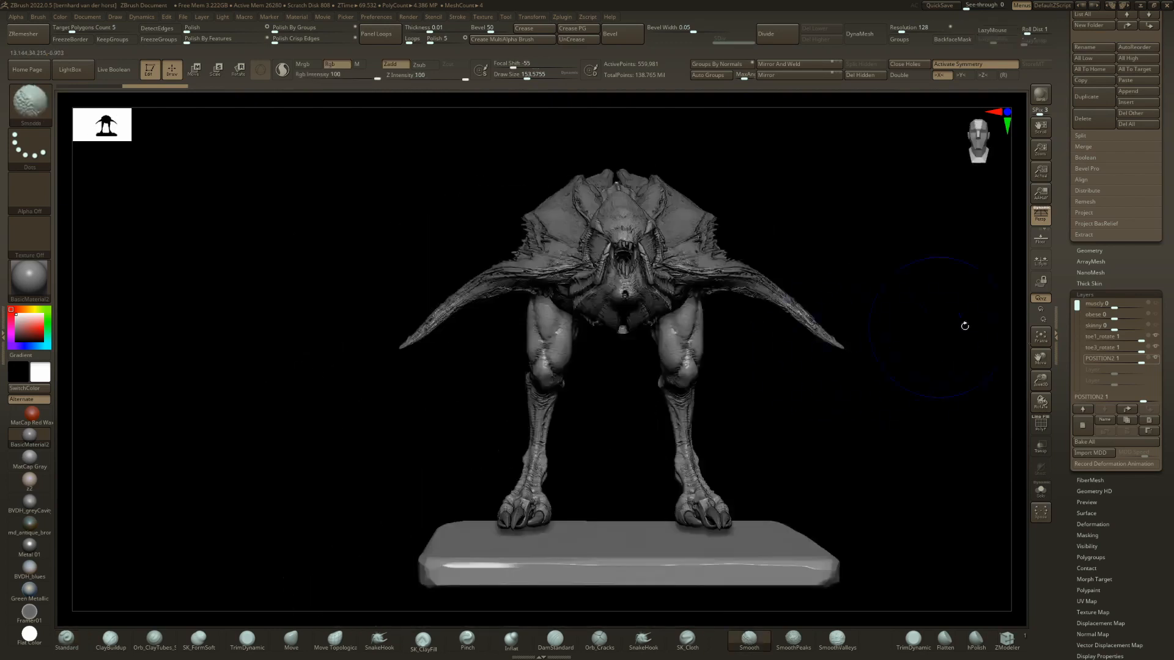
{"action": "left_click", "coordinate": [1122, 360]}
Switch the legs to leg008, view the creature from the side, and hide the legs with body042 selected.
{"action": "left_click_drag", "start_coordinate": [846, 411], "coordinate": [752, 439]}
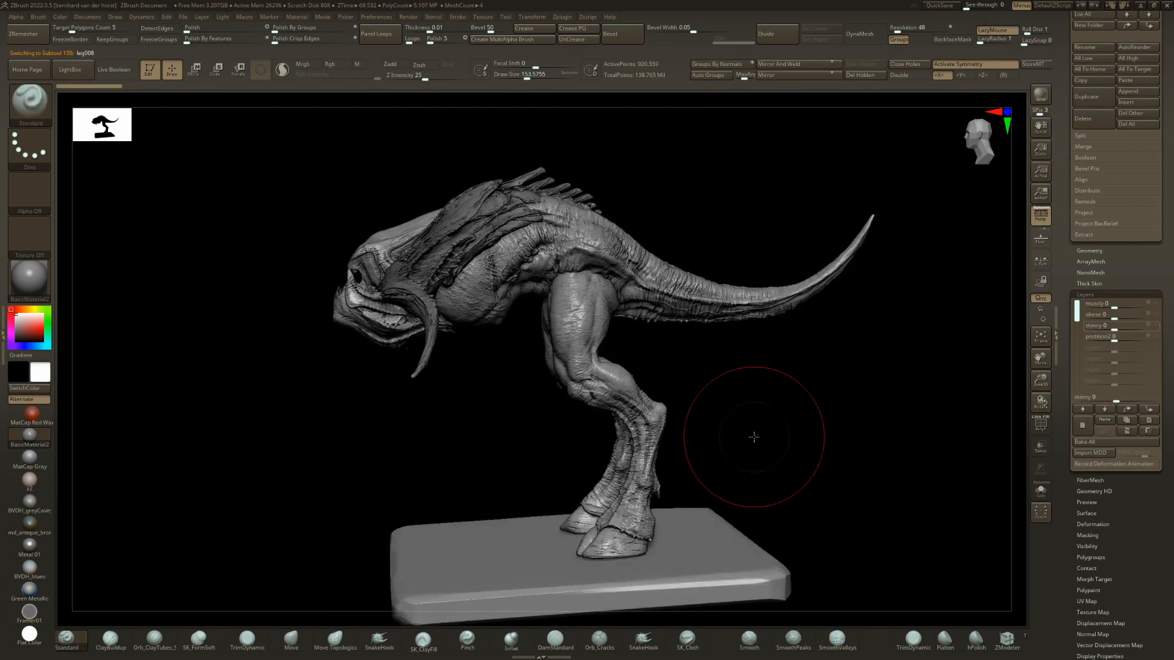
{"action": "left_click", "coordinate": [636, 436], "text": "alt"}
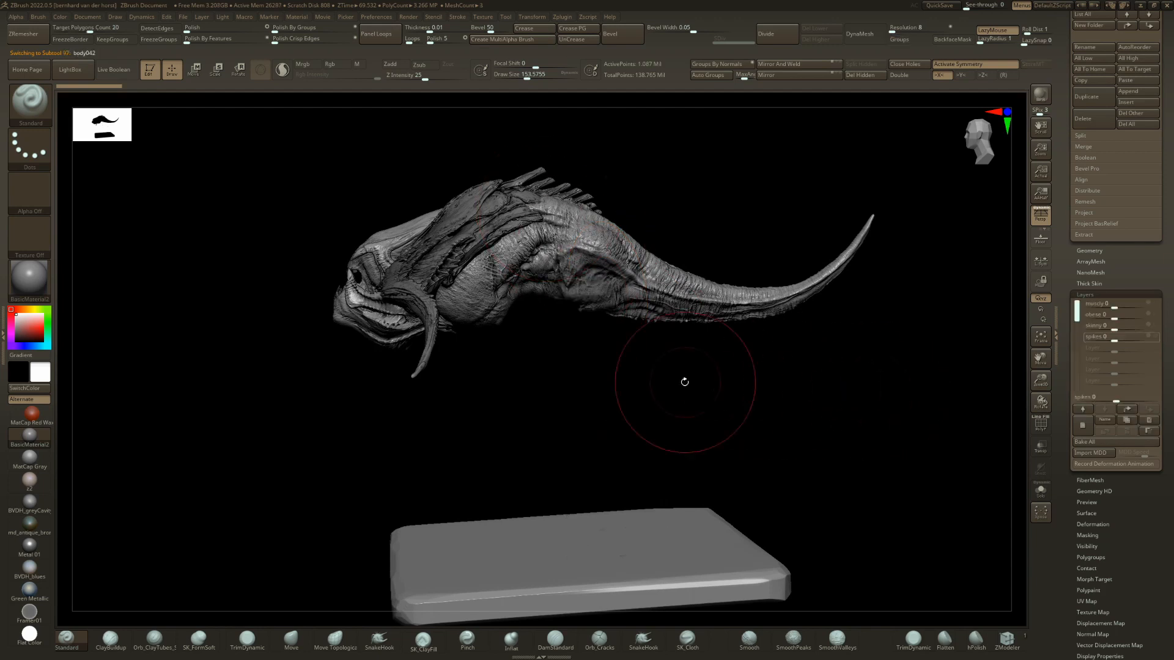
{"action": "left_click_drag", "start_coordinate": [481, 418], "coordinate": [568, 370]}
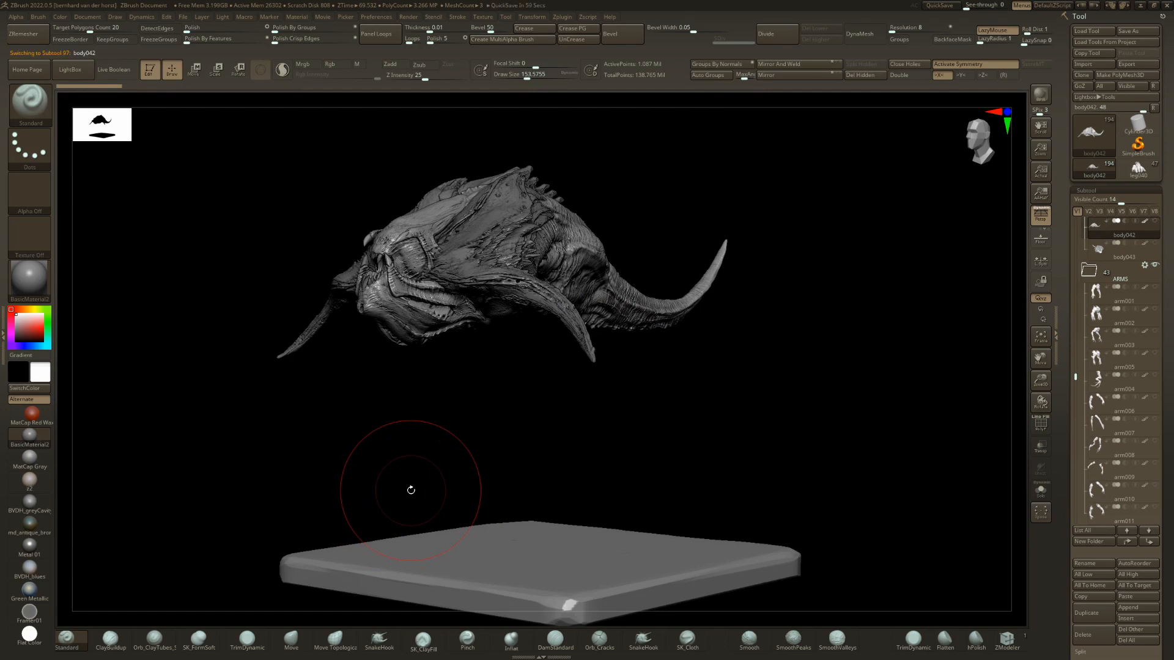
Look through the body subtools around body042 and replace the creature's body with body041.
{"action": "left_click_drag", "start_coordinate": [1173, 440], "coordinate": [1171, 427]}
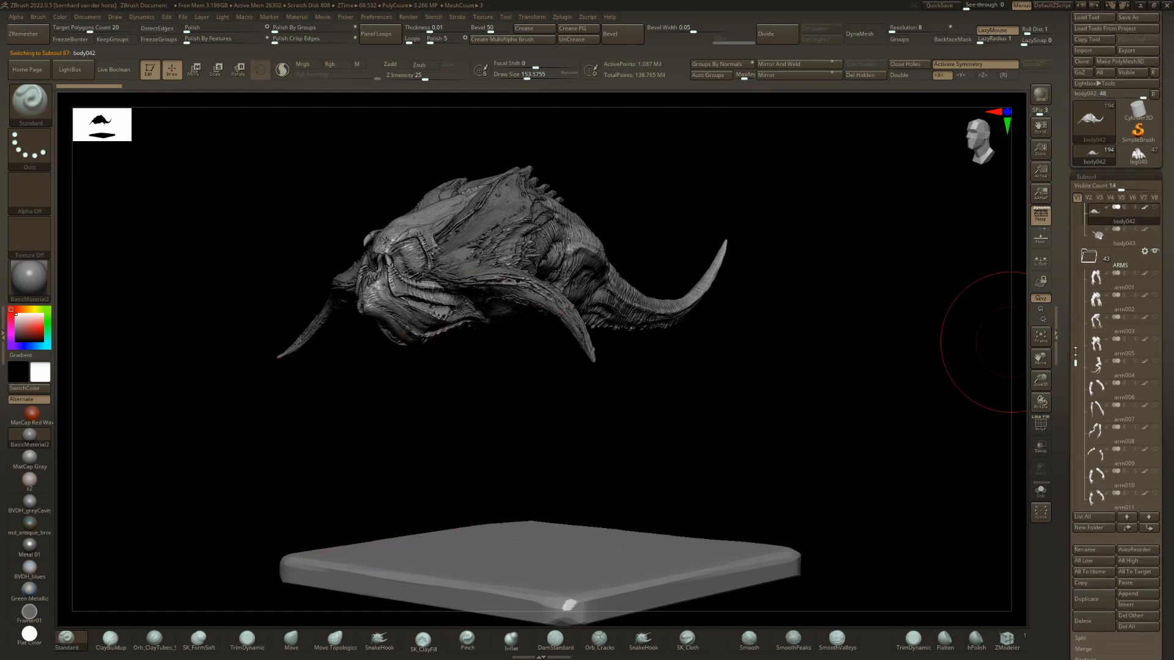
{"action": "left_click_drag", "start_coordinate": [1078, 362], "coordinate": [1077, 333]}
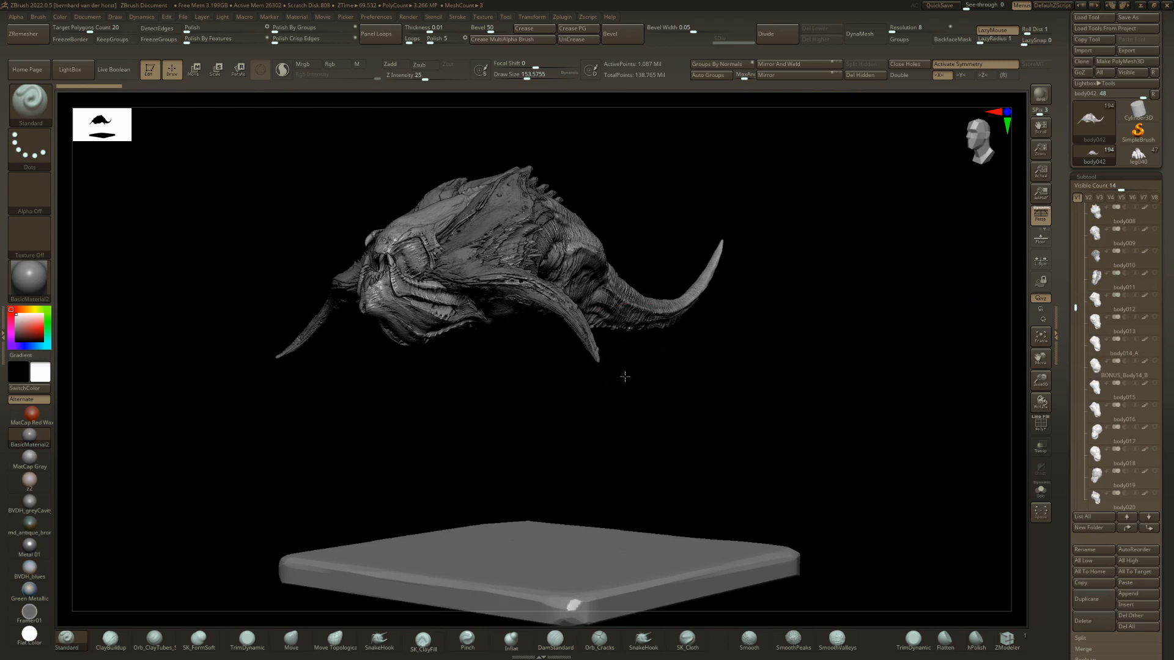
{"action": "left_click_drag", "start_coordinate": [624, 375], "coordinate": [779, 388]}
{"action": "left_click_drag", "start_coordinate": [1165, 451], "coordinate": [1165, 404]}
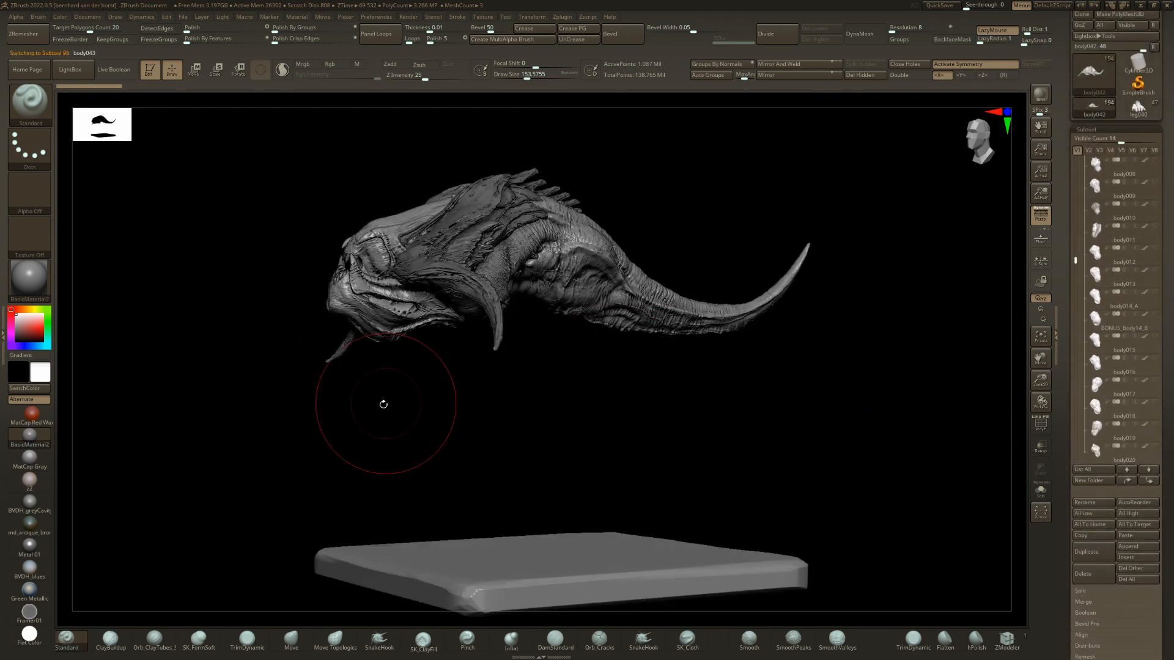
{"action": "key", "text": "Up"}
{"action": "key", "text": "Down"}
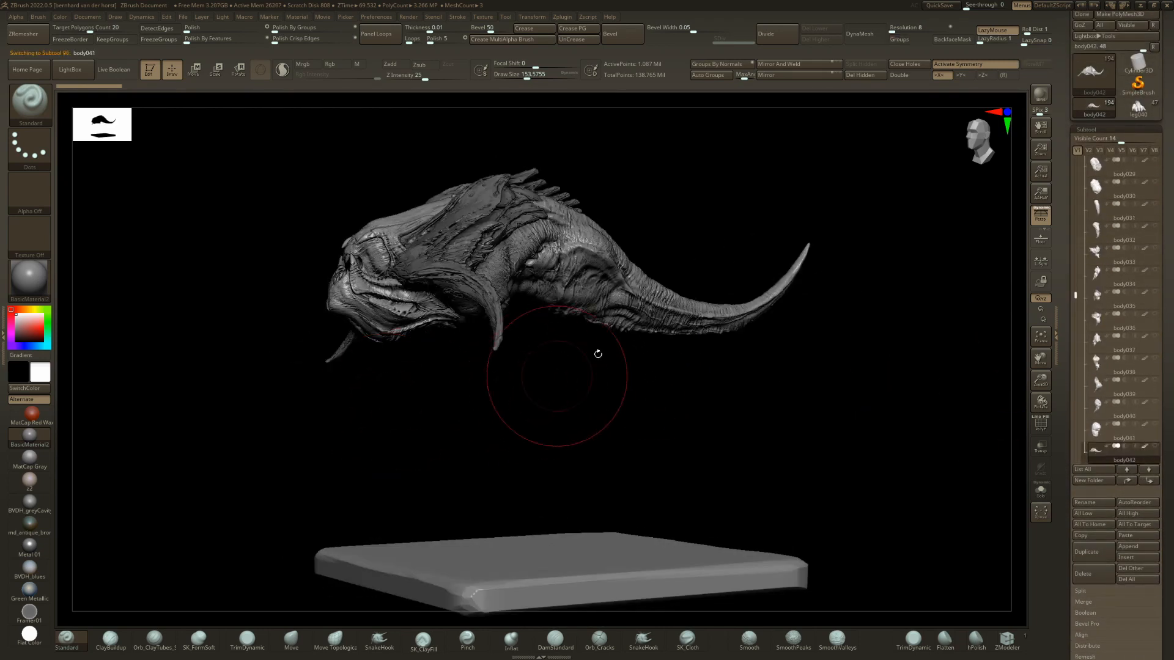
{"action": "key", "text": "Up"}
{"action": "left_click_drag", "start_coordinate": [404, 421], "coordinate": [551, 434]}
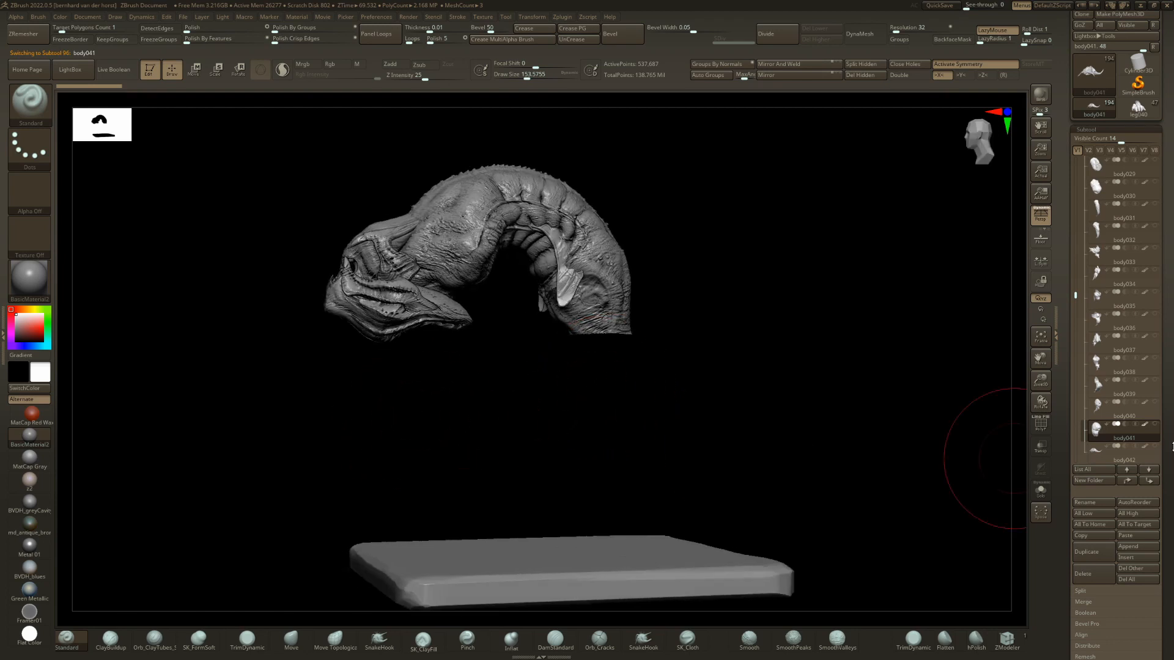
Select head052, step to head051, and switch to head034 from the subtool overview.
{"action": "left_click_drag", "start_coordinate": [433, 388], "coordinate": [406, 301]}
{"action": "left_click", "coordinate": [407, 301], "text": "alt"}
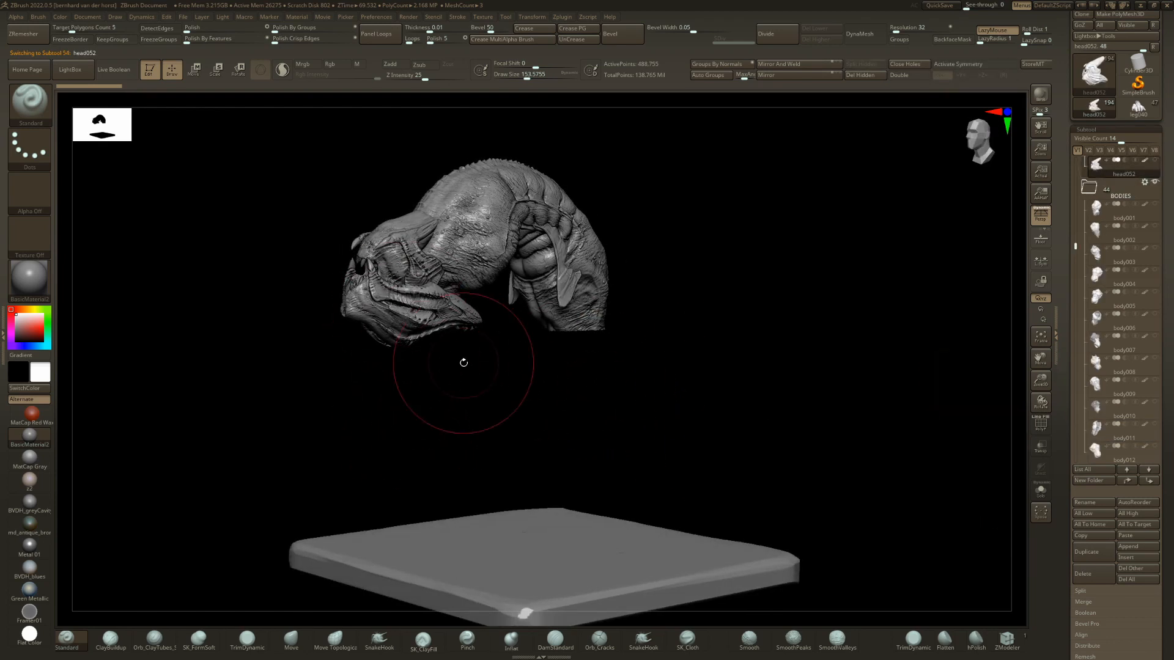
{"action": "key", "text": "Up"}
{"action": "key", "text": "n"}
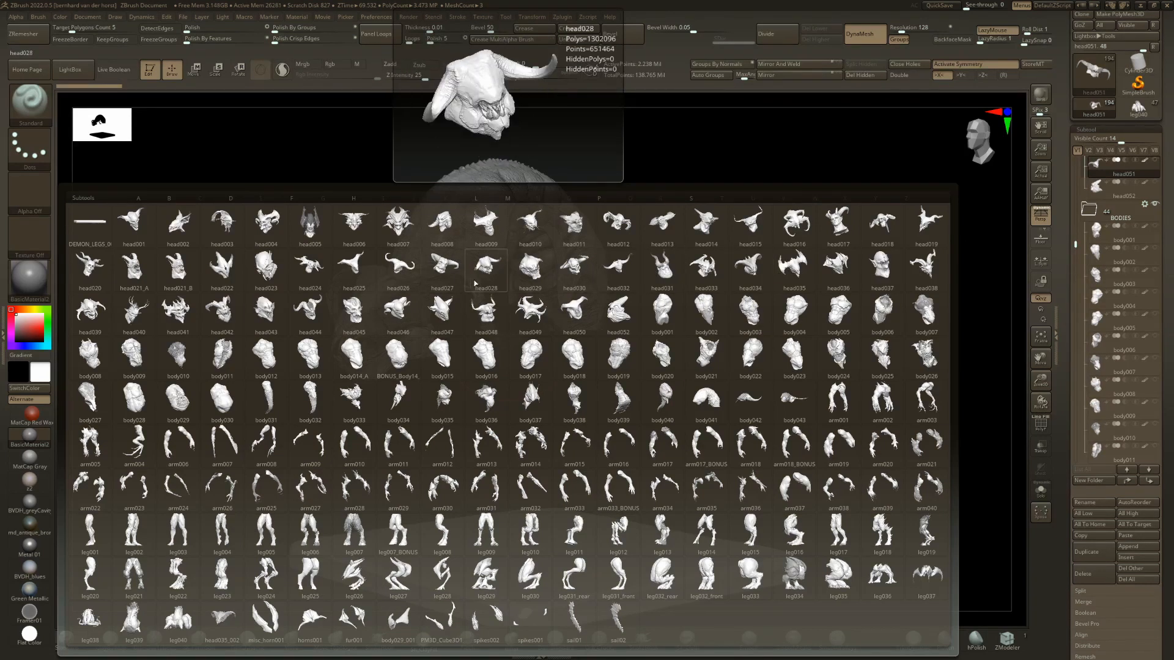
{"action": "left_click", "coordinate": [744, 270]}
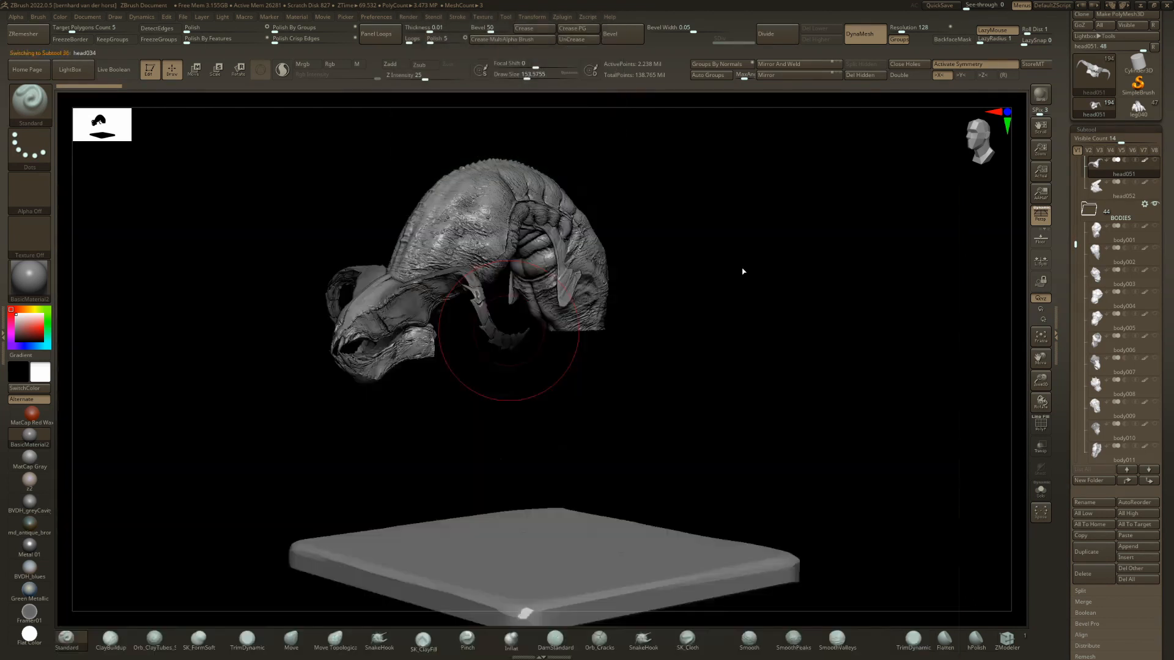
{"action": "left_click_drag", "start_coordinate": [635, 297], "coordinate": [685, 350]}
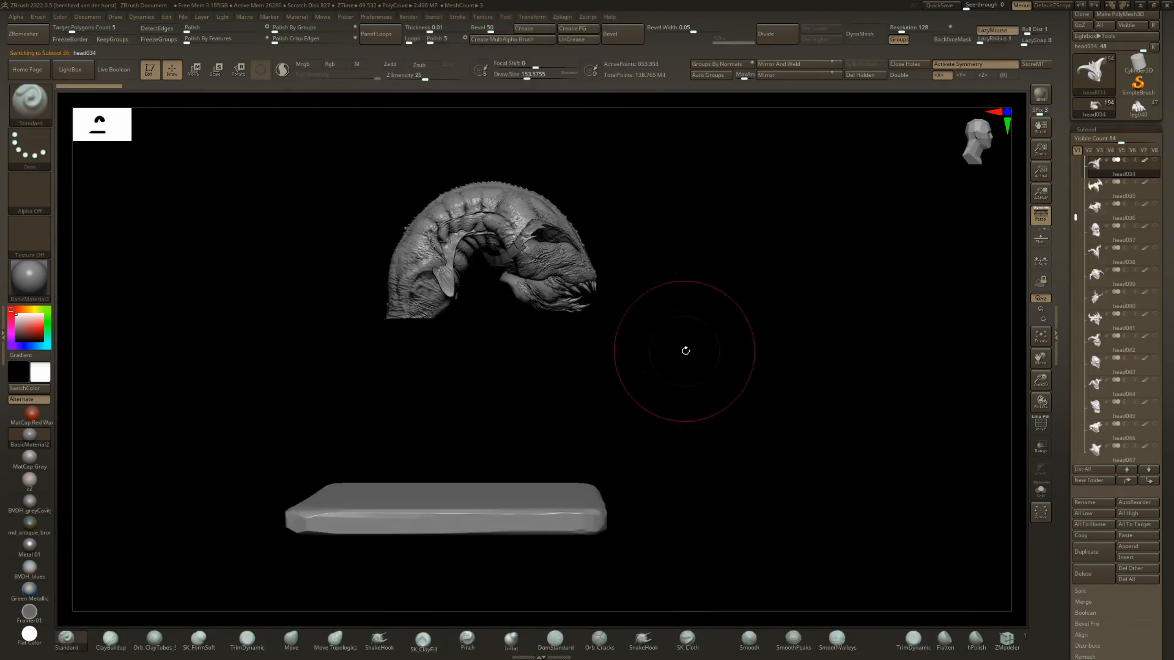
Try setting head034's position3 layer to 0, and undo the change.
{"action": "left_click_drag", "start_coordinate": [1173, 425], "coordinate": [1173, 312]}
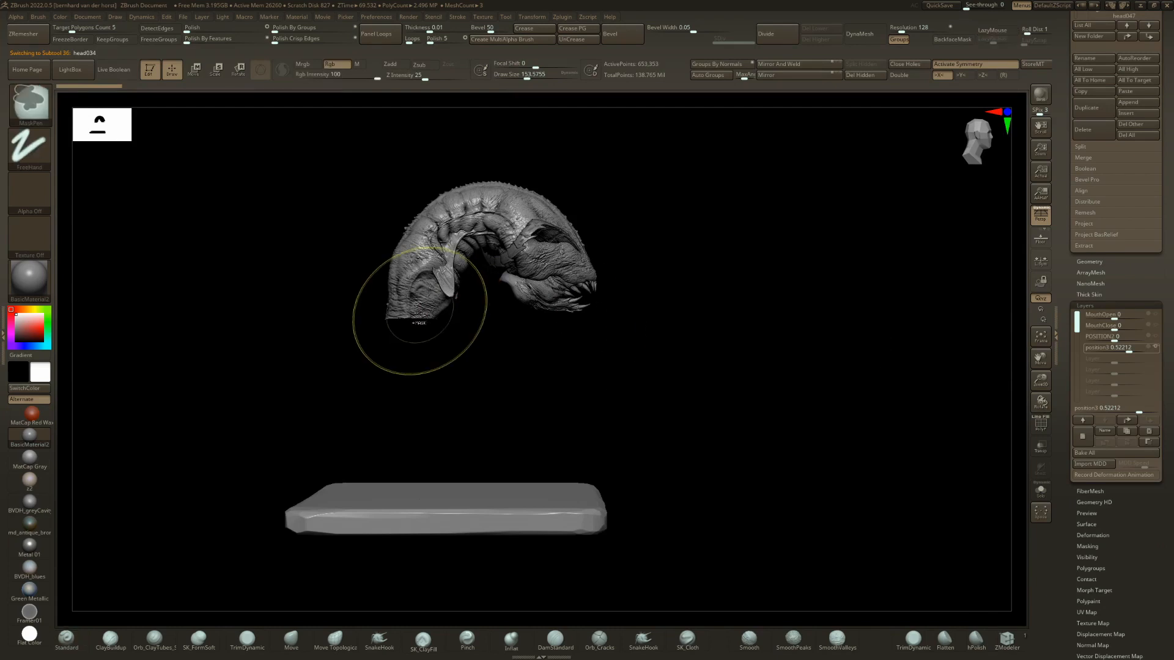
{"action": "key", "text": "shift+s"}
{"action": "left_click_drag", "start_coordinate": [1121, 347], "coordinate": [1114, 347]}
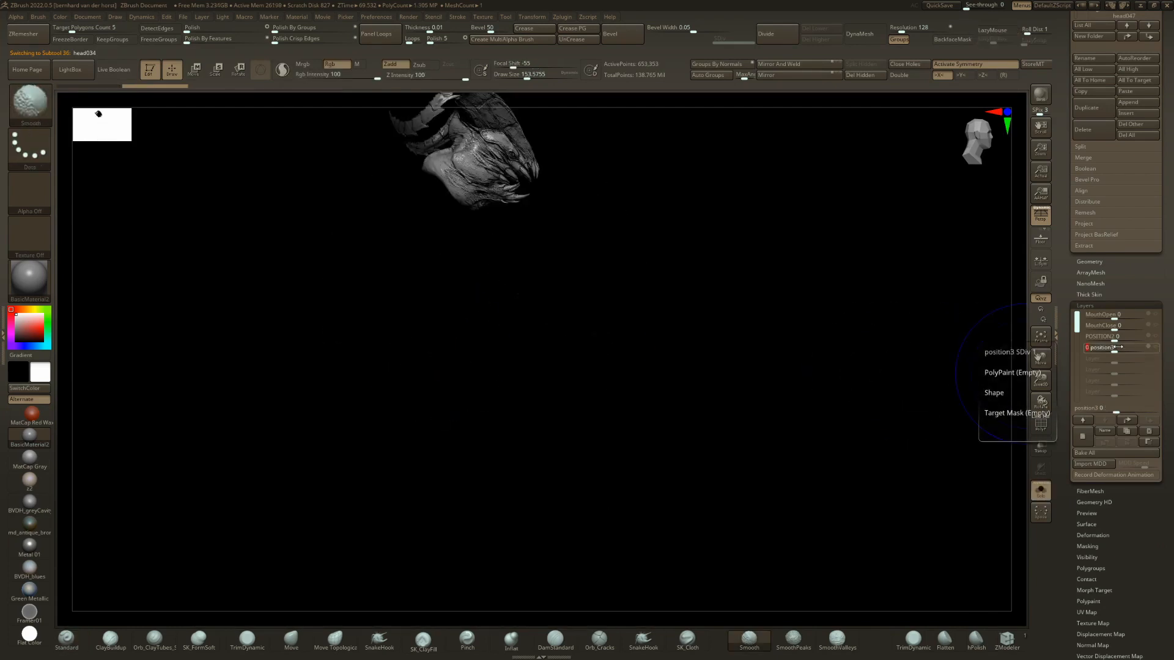
{"action": "key", "text": "ctrl+z"}
{"action": "right_click_drag", "start_coordinate": [844, 375], "coordinate": [776, 346], "text": "ctrl"}
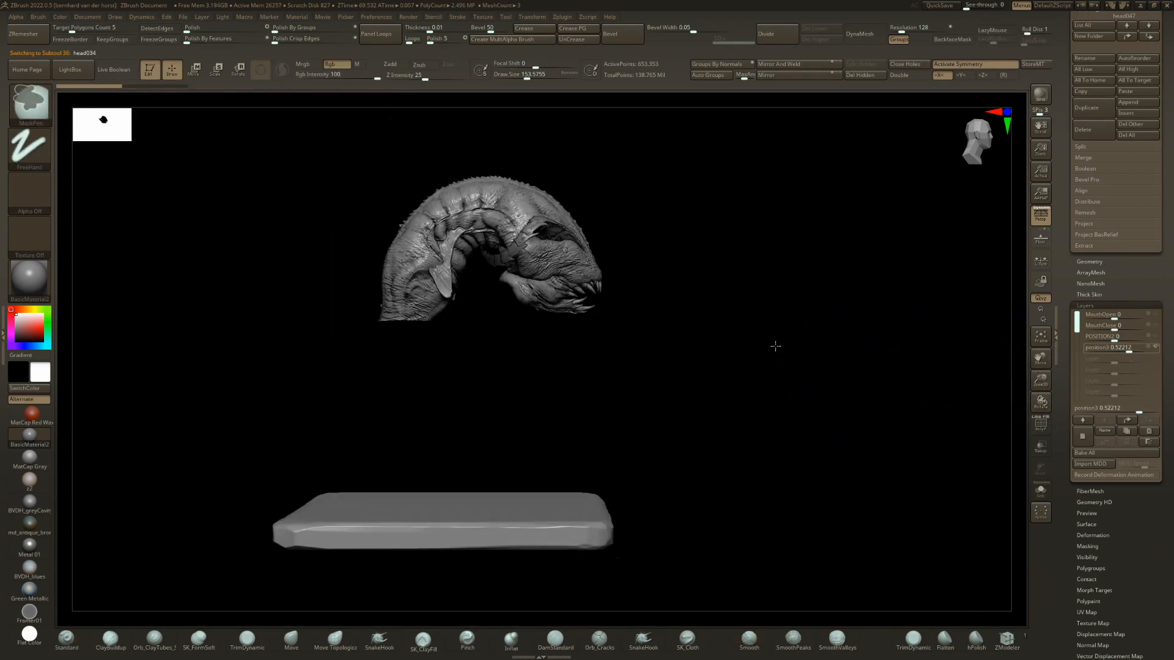
Toggle head034's visibility, add the leg039 lower body, and view the creature from both sides.
{"action": "left_click_drag", "start_coordinate": [1167, 330], "coordinate": [1167, 395]}
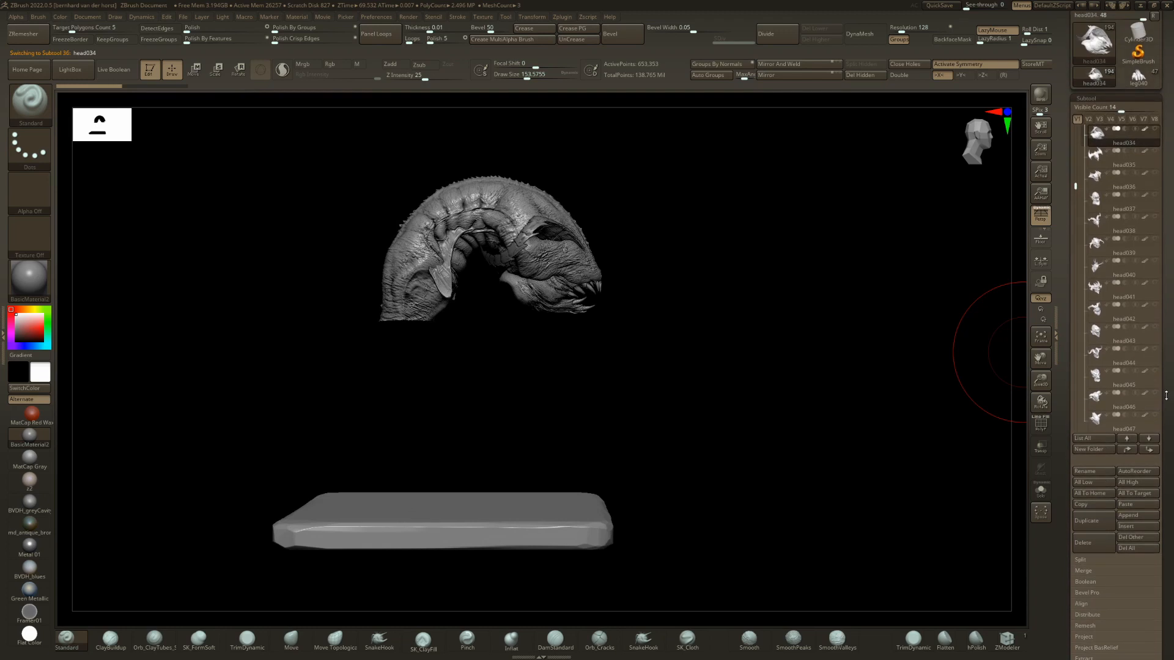
{"action": "left_click", "coordinate": [1157, 130]}
{"action": "right_click_drag", "start_coordinate": [582, 395], "coordinate": [503, 418]}
{"action": "key", "text": "n"}
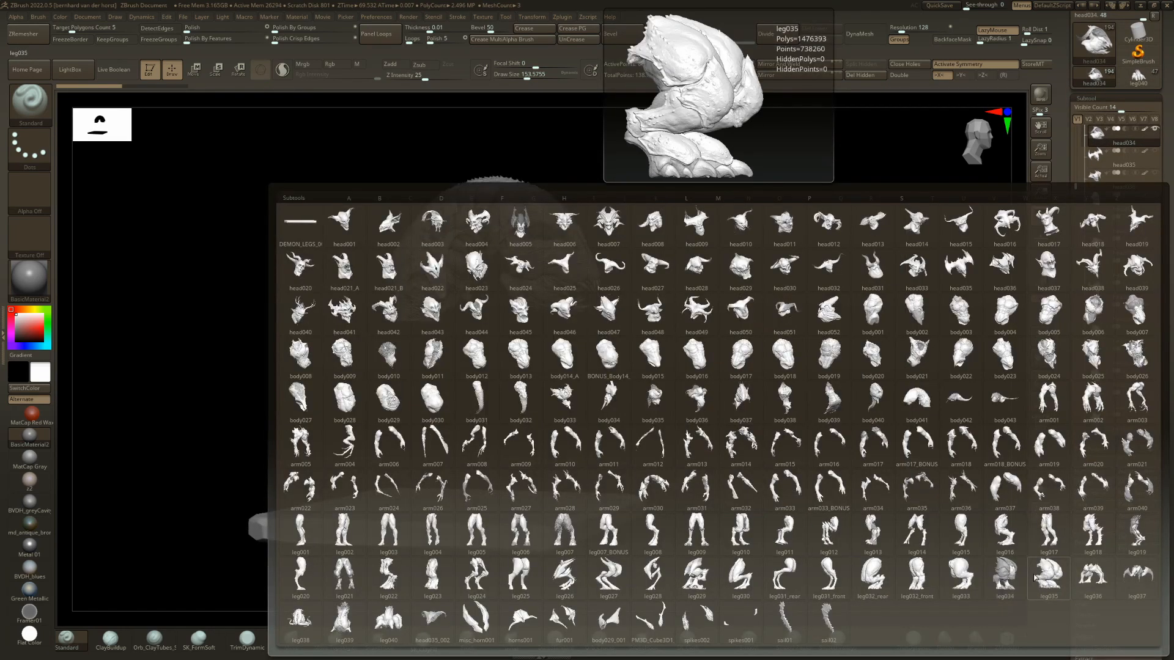
{"action": "left_click", "coordinate": [343, 620]}
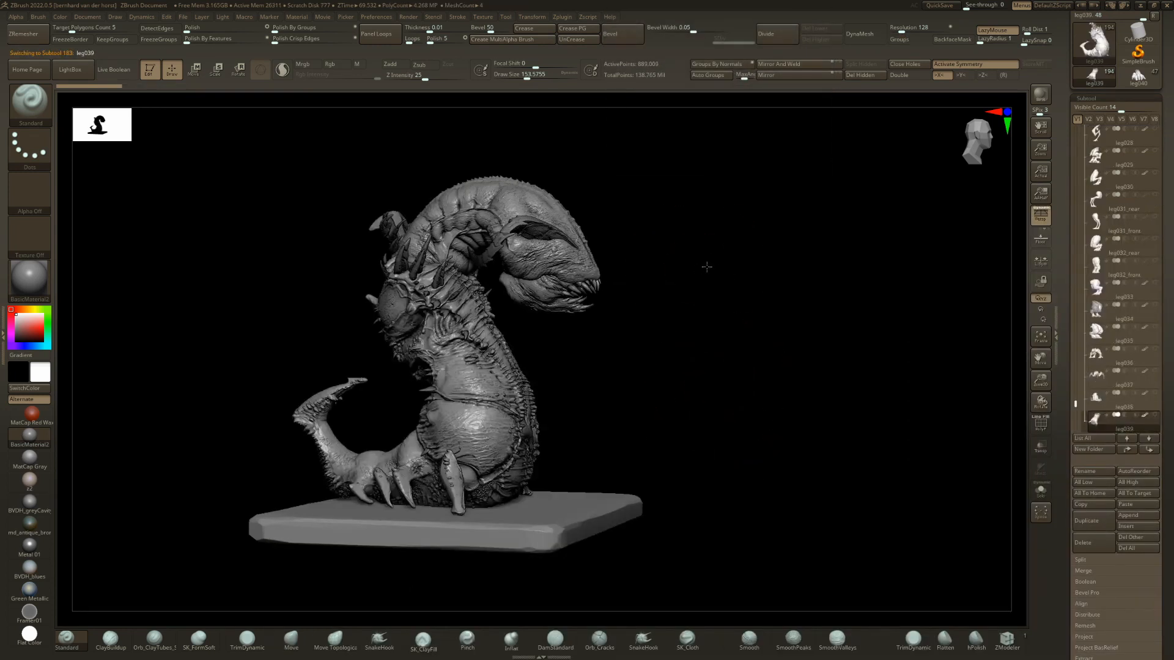
{"action": "right_click_drag", "start_coordinate": [706, 267], "coordinate": [752, 281]}
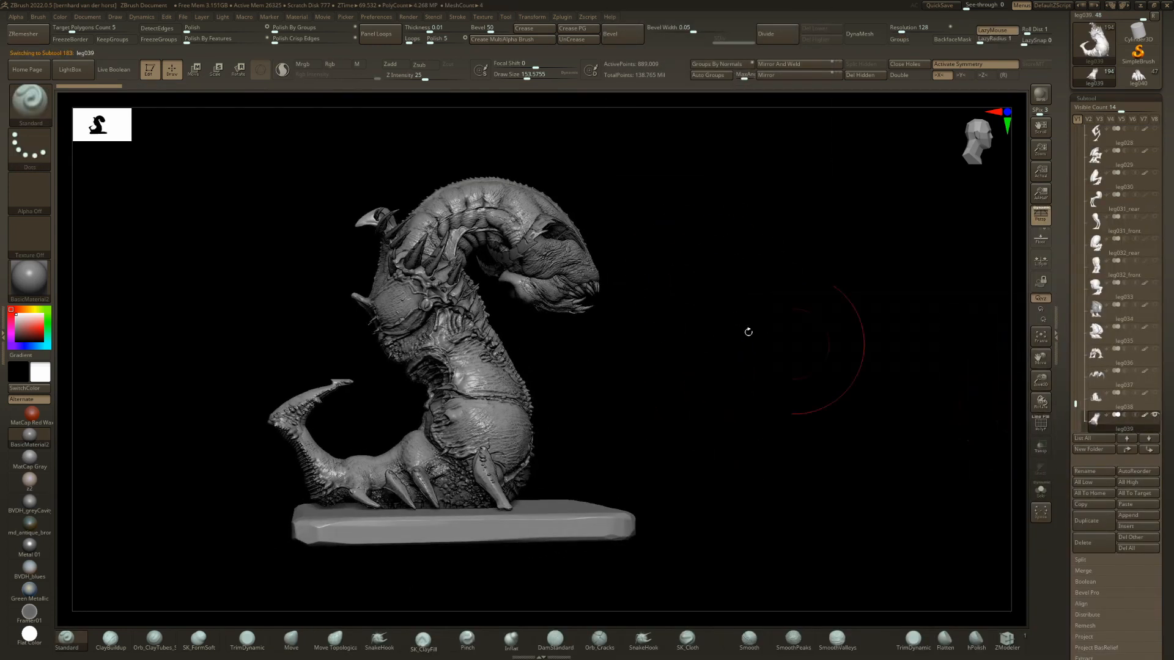
{"action": "right_click_drag", "start_coordinate": [746, 332], "coordinate": [568, 284]}
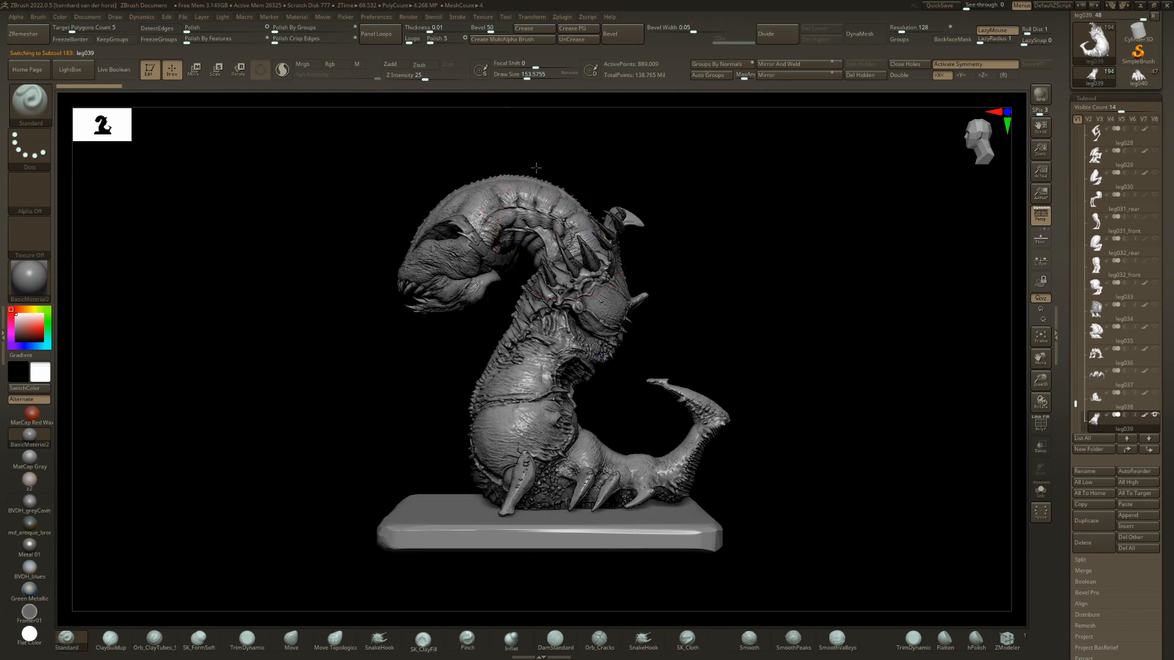
Select body041 and raise its muscly layer to about 0.98.
{"action": "left_click", "coordinate": [537, 171], "text": "alt"}
{"action": "scroll", "coordinate": [1168, 264], "scroll_direction": "down", "scroll_amount": 5}
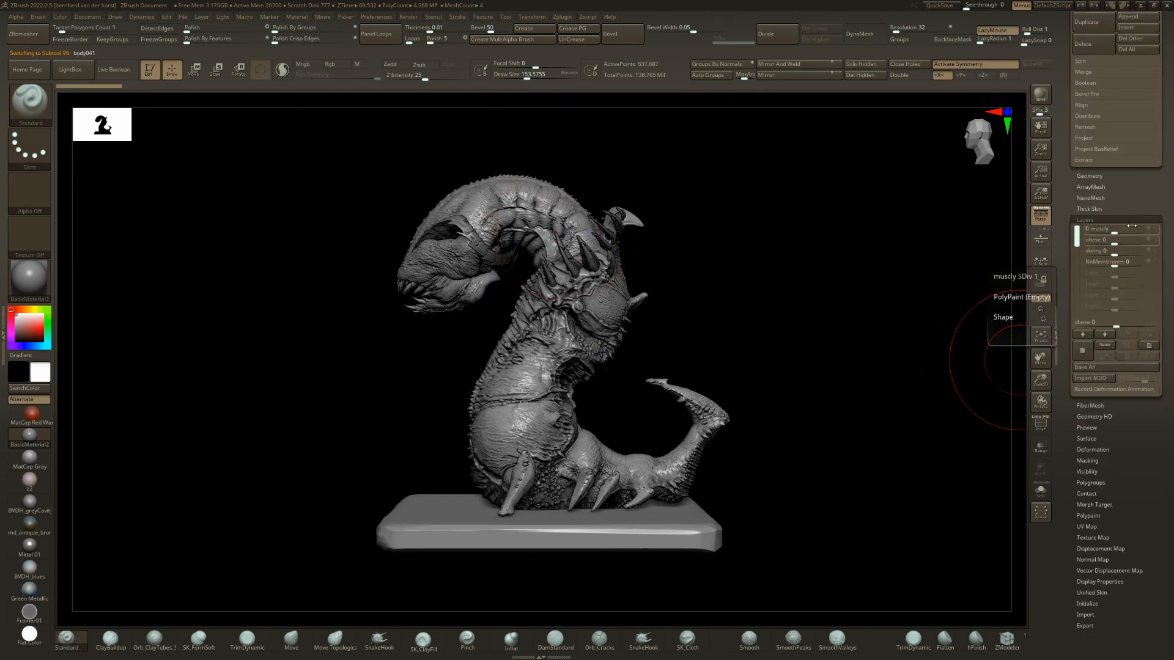
{"action": "left_click_drag", "start_coordinate": [1131, 225], "coordinate": [1145, 220]}
{"action": "mouse_move", "coordinate": [428, 300]}
{"action": "right_mouse_down"}
{"action": "mouse_move", "coordinate": [544, 313]}
{"action": "mouse_move", "coordinate": [555, 330]}
{"action": "mouse_move", "coordinate": [660, 324]}
{"action": "right_mouse_up"}
{"action": "key", "text": "ctrl+z"}
Add the arm032 arms and move them forward beneath the creature's head.
{"action": "key", "text": "n"}
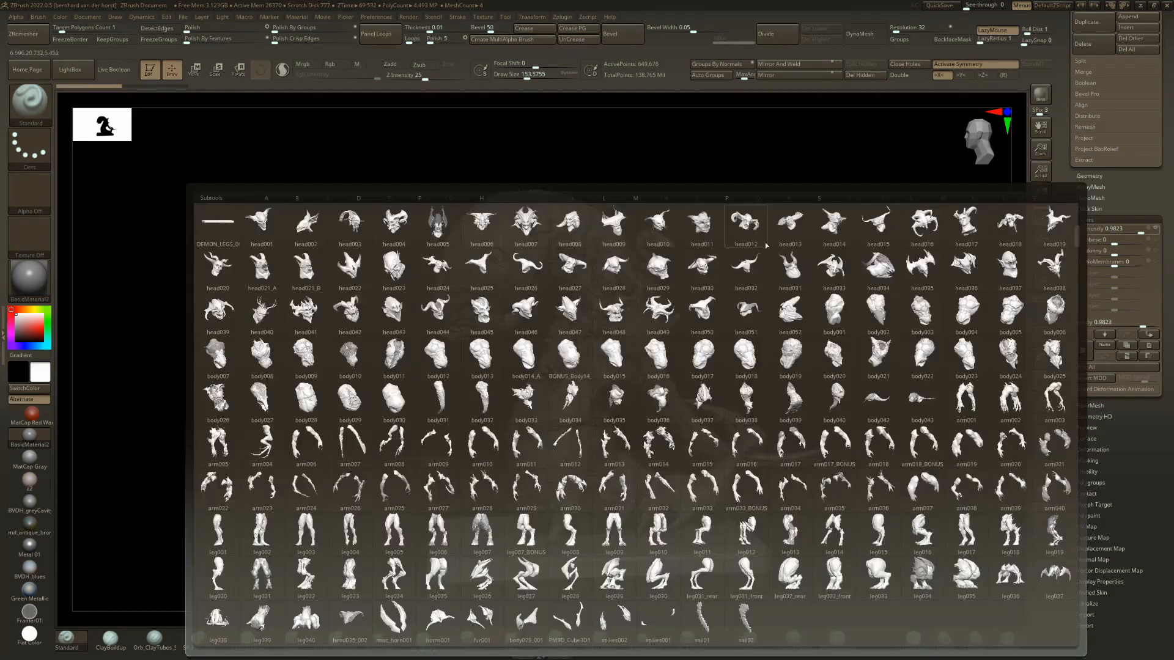
{"action": "left_click", "coordinate": [659, 500]}
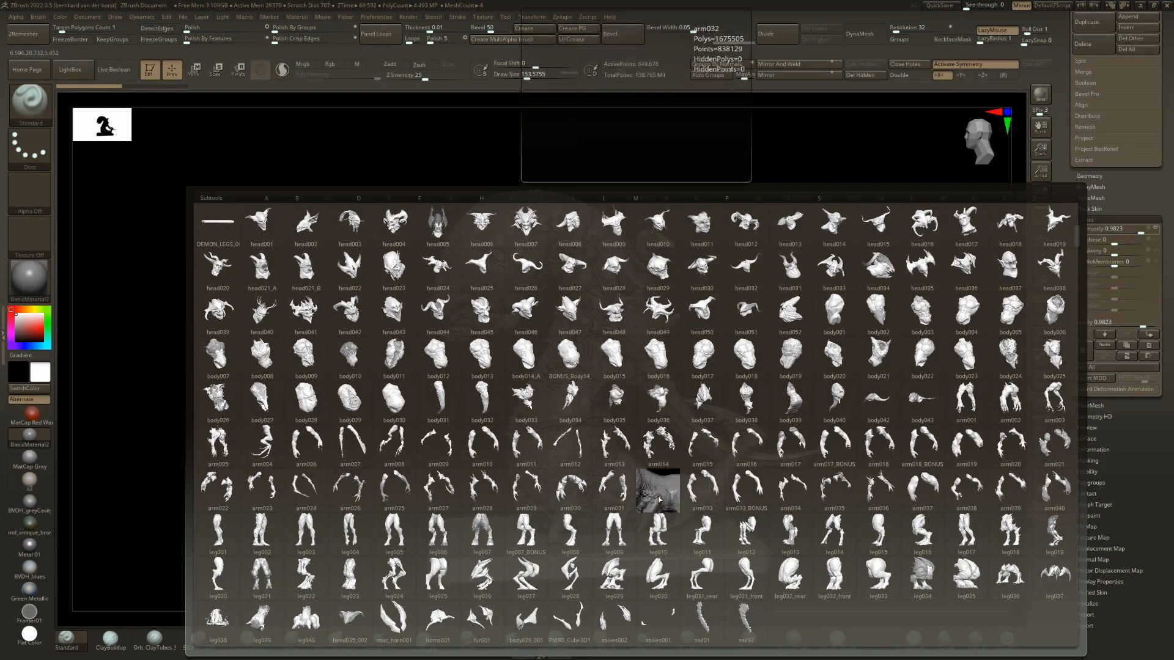
{"action": "mouse_move", "coordinate": [687, 327]}
{"action": "right_mouse_down"}
{"action": "mouse_move", "coordinate": [689, 307]}
{"action": "mouse_move", "coordinate": [626, 325]}
{"action": "mouse_move", "coordinate": [711, 193]}
{"action": "right_mouse_up"}
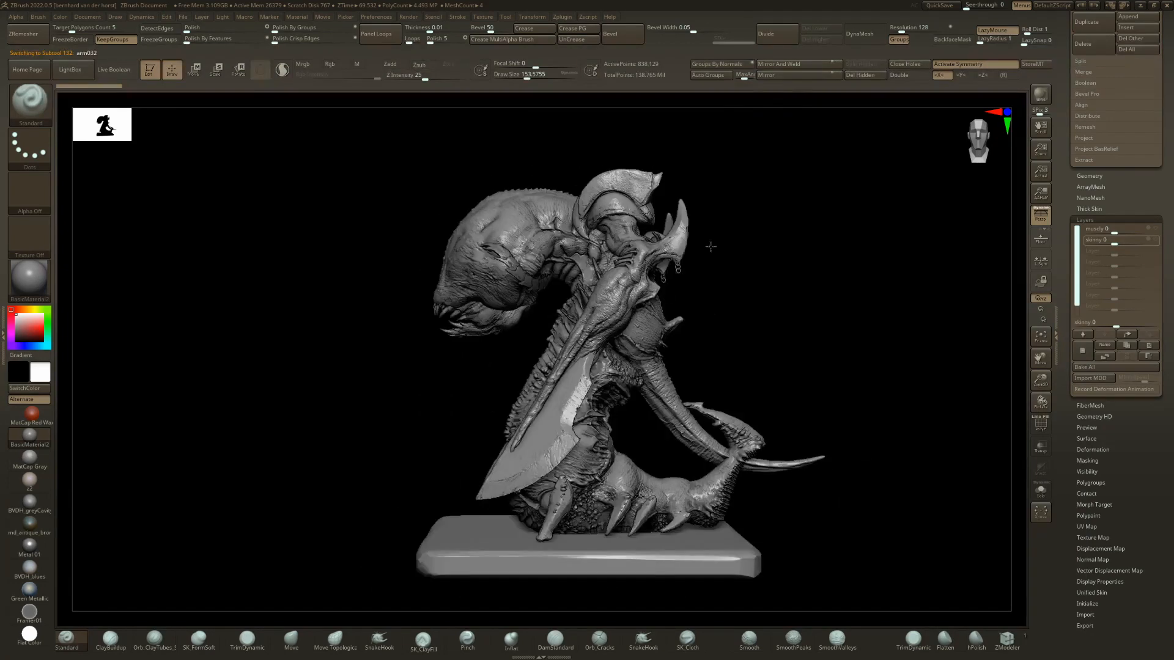
{"action": "key", "text": "w"}
{"action": "mouse_move", "coordinate": [636, 170]}
{"action": "left_mouse_down"}
{"action": "mouse_move", "coordinate": [530, 208]}
{"action": "mouse_move", "coordinate": [528, 223]}
{"action": "left_mouse_up"}
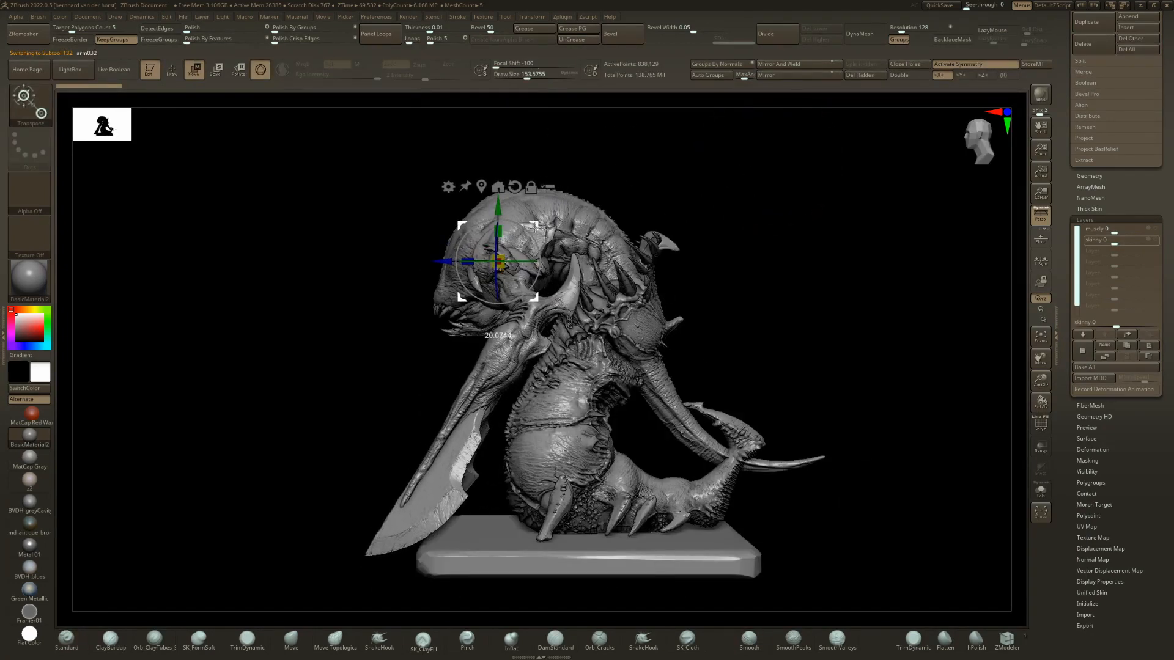
{"action": "key", "text": "q"}
{"action": "mouse_move", "coordinate": [533, 226]}
{"action": "right_mouse_down"}
{"action": "mouse_move", "coordinate": [616, 233]}
{"action": "mouse_move", "coordinate": [624, 253]}
{"action": "mouse_move", "coordinate": [600, 210]}
{"action": "mouse_move", "coordinate": [616, 231]}
{"action": "mouse_move", "coordinate": [680, 257]}
{"action": "mouse_move", "coordinate": [691, 310]}
{"action": "mouse_move", "coordinate": [652, 385]}
{"action": "mouse_move", "coordinate": [636, 384]}
{"action": "right_mouse_up"}
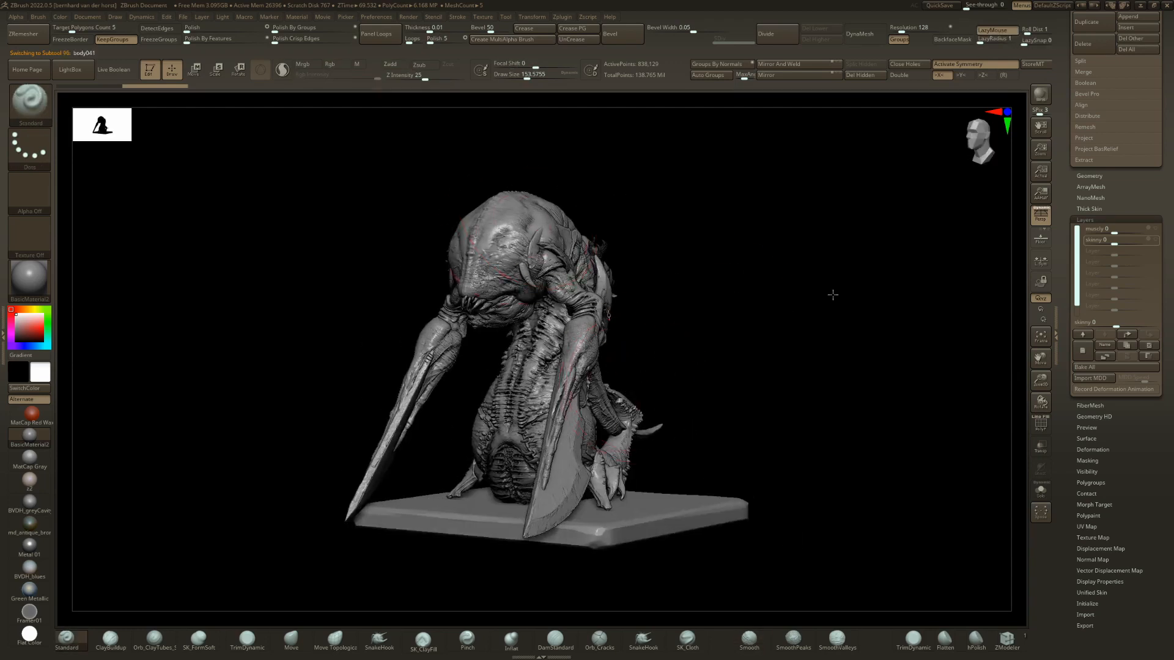
Hide the arm032 arms and replace body041 with body006 from the subtool overview.
{"action": "left_click_drag", "start_coordinate": [1167, 82], "coordinate": [1167, 203]}
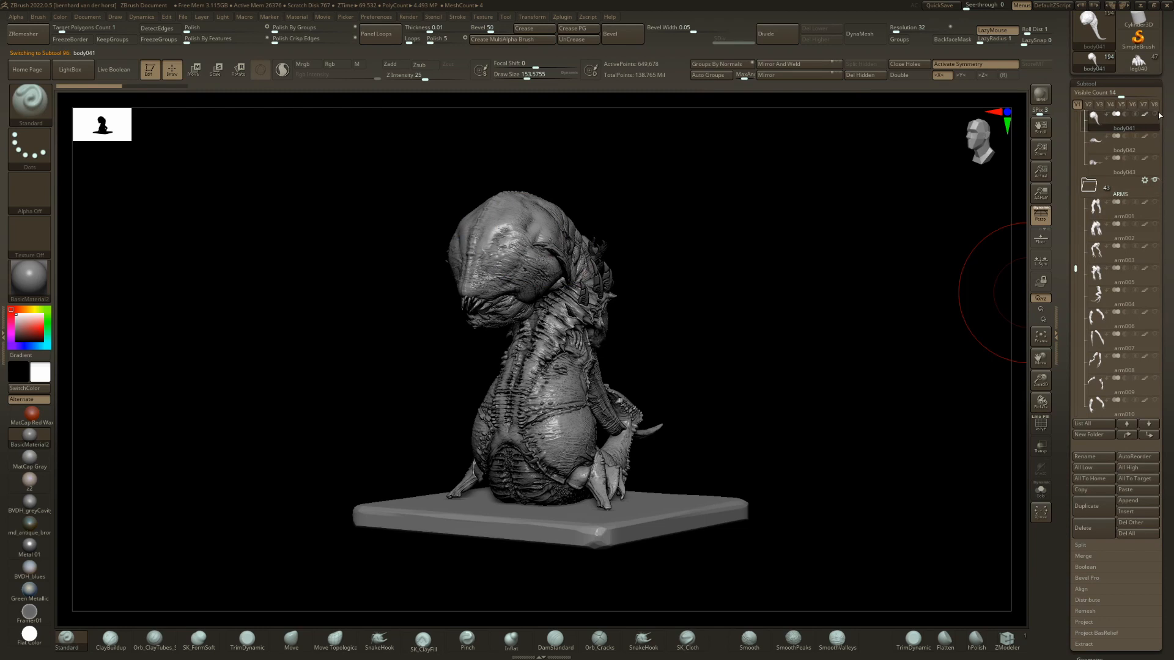
{"action": "key", "text": "n"}
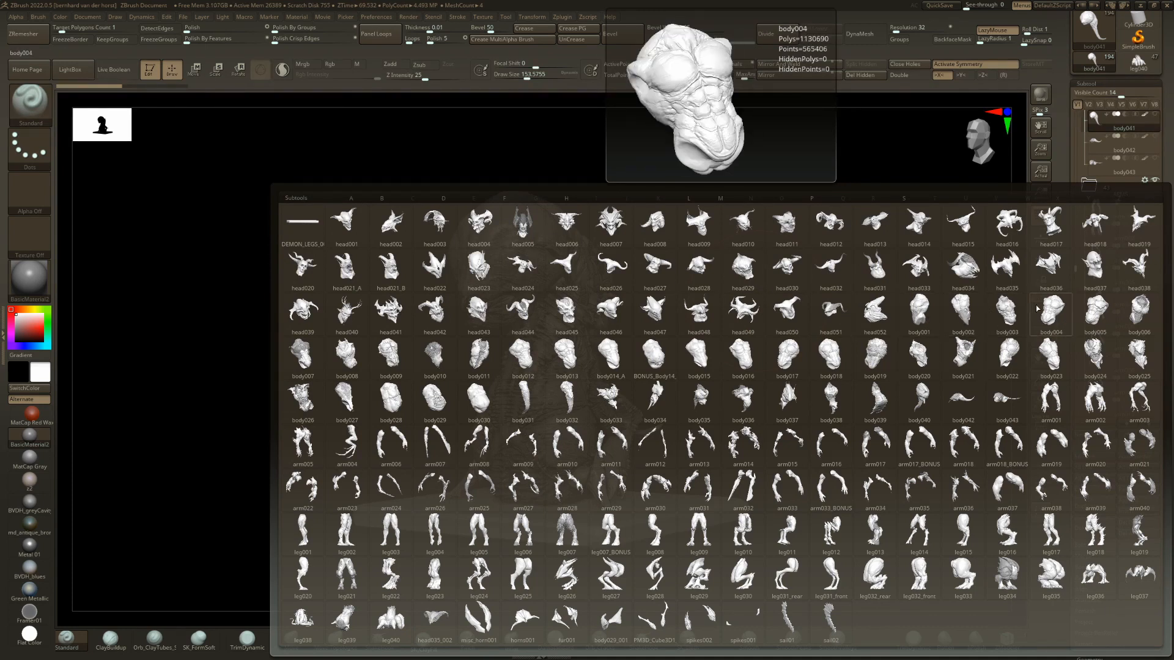
{"action": "left_click", "coordinate": [1122, 311]}
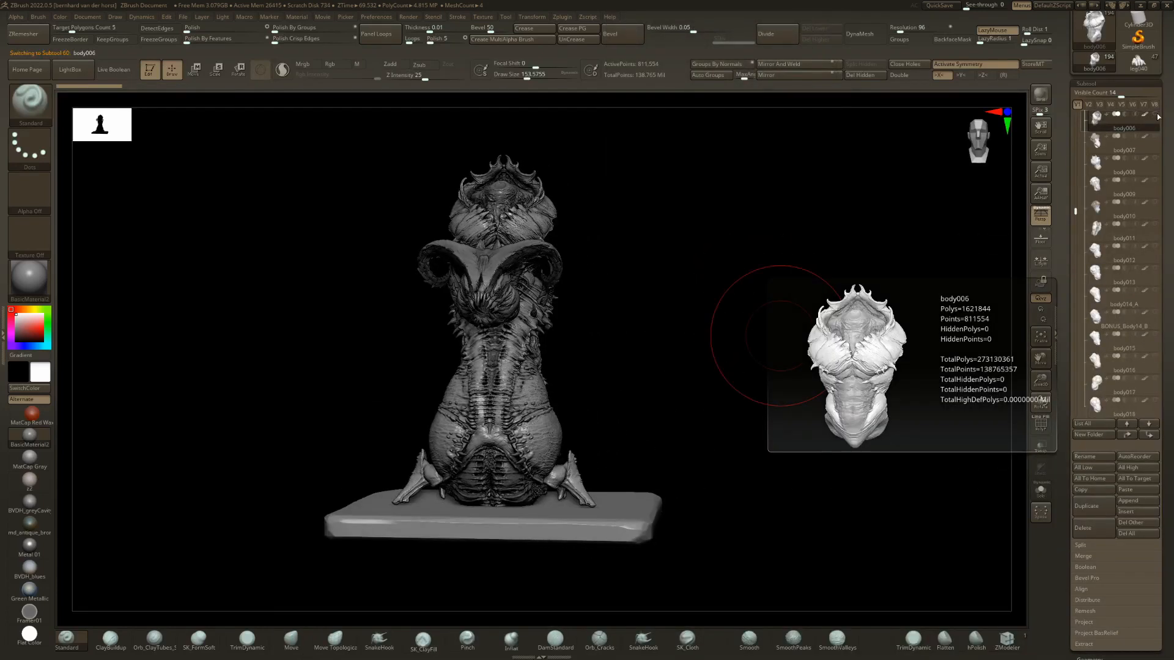
Select head034 in side view and step through the head variants to head036.
{"action": "left_click_drag", "start_coordinate": [602, 328], "coordinate": [595, 318]}
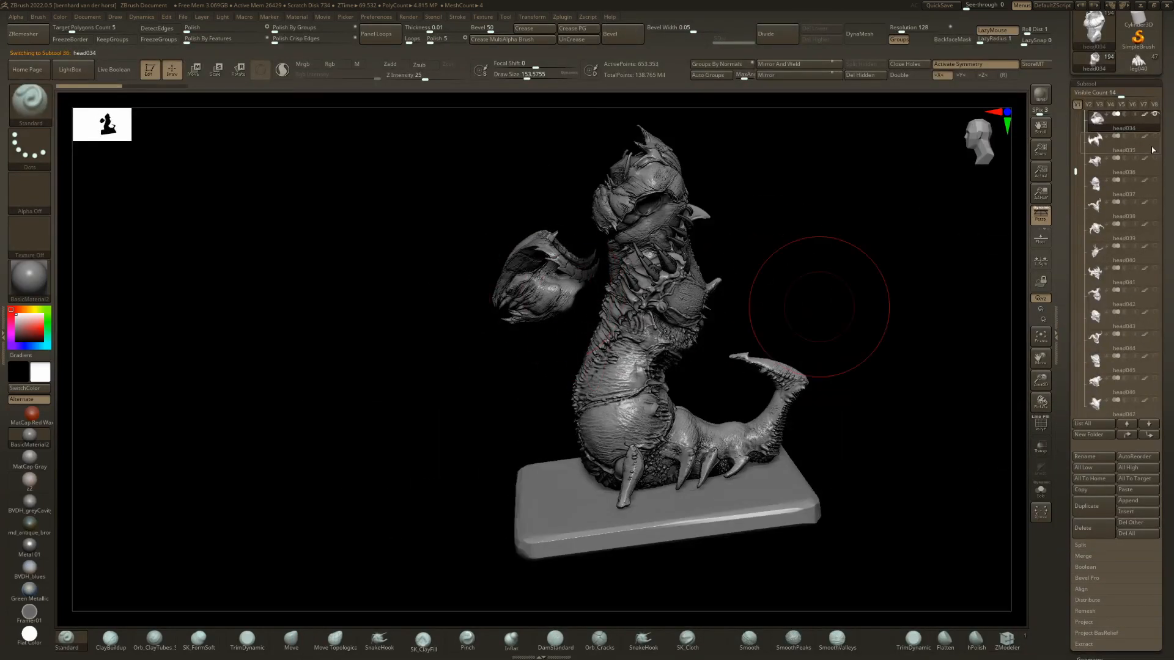
{"action": "key", "text": "Down"}
{"action": "key", "text": "Down"}
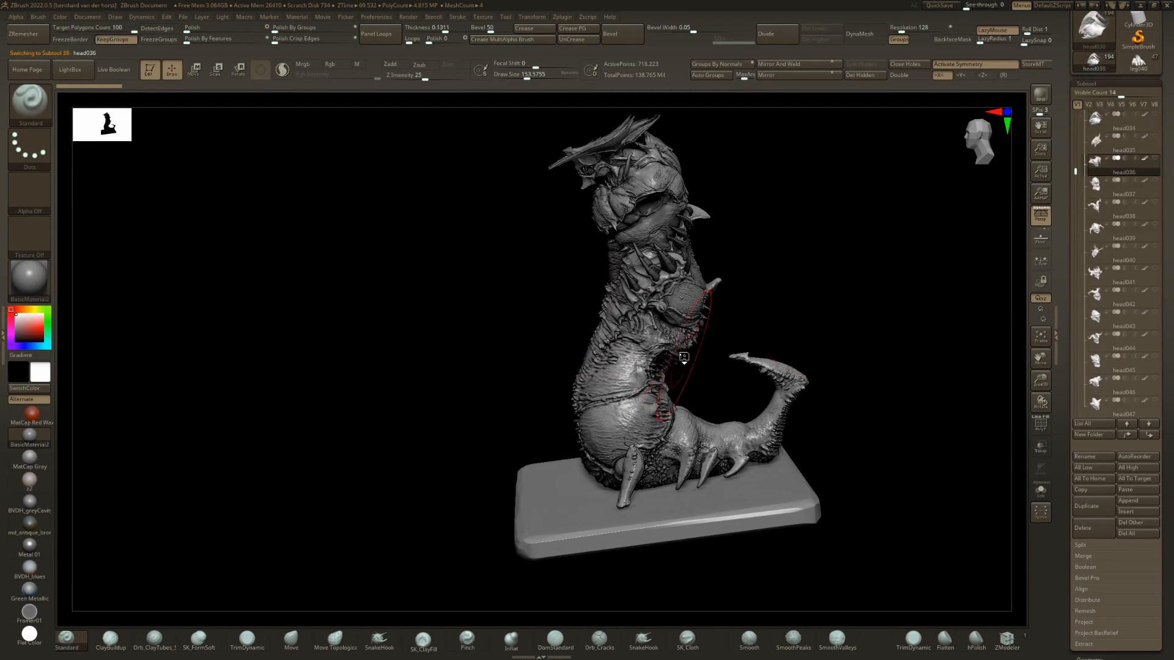
Switch the creature's head to head037 and review it from the front and both sides.
{"action": "left_click_drag", "start_coordinate": [700, 353], "coordinate": [752, 330]}
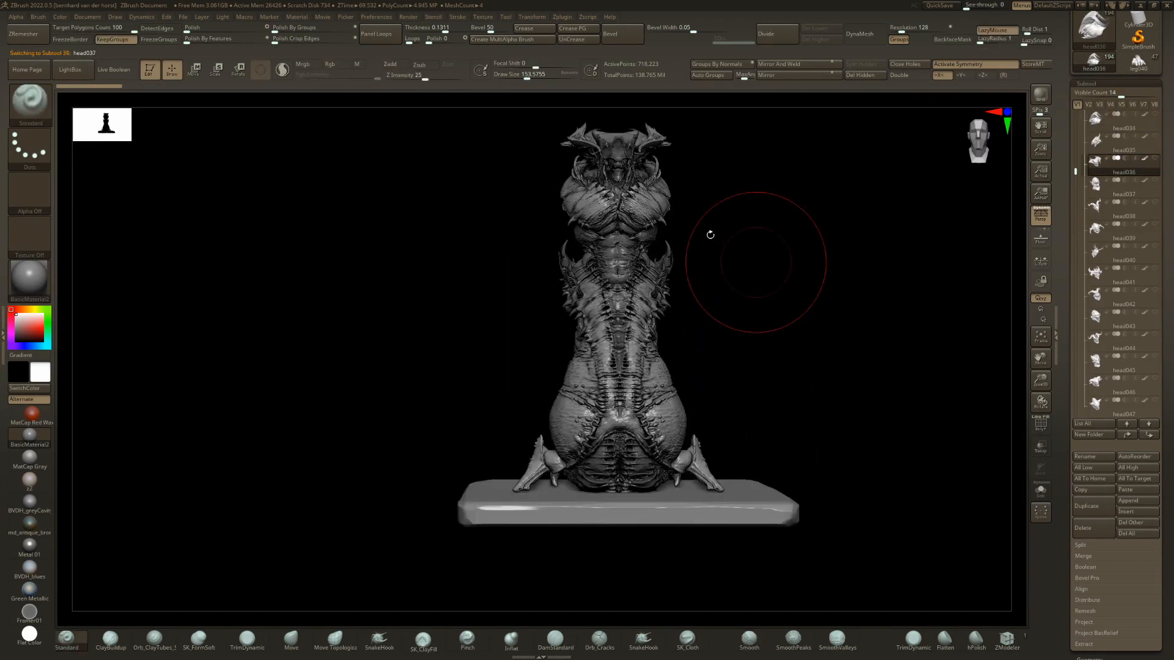
{"action": "key", "text": "Down"}
{"action": "mouse_move", "coordinate": [856, 235]}
{"action": "left_mouse_down"}
{"action": "mouse_move", "coordinate": [831, 255]}
{"action": "mouse_move", "coordinate": [840, 248]}
{"action": "left_mouse_up"}
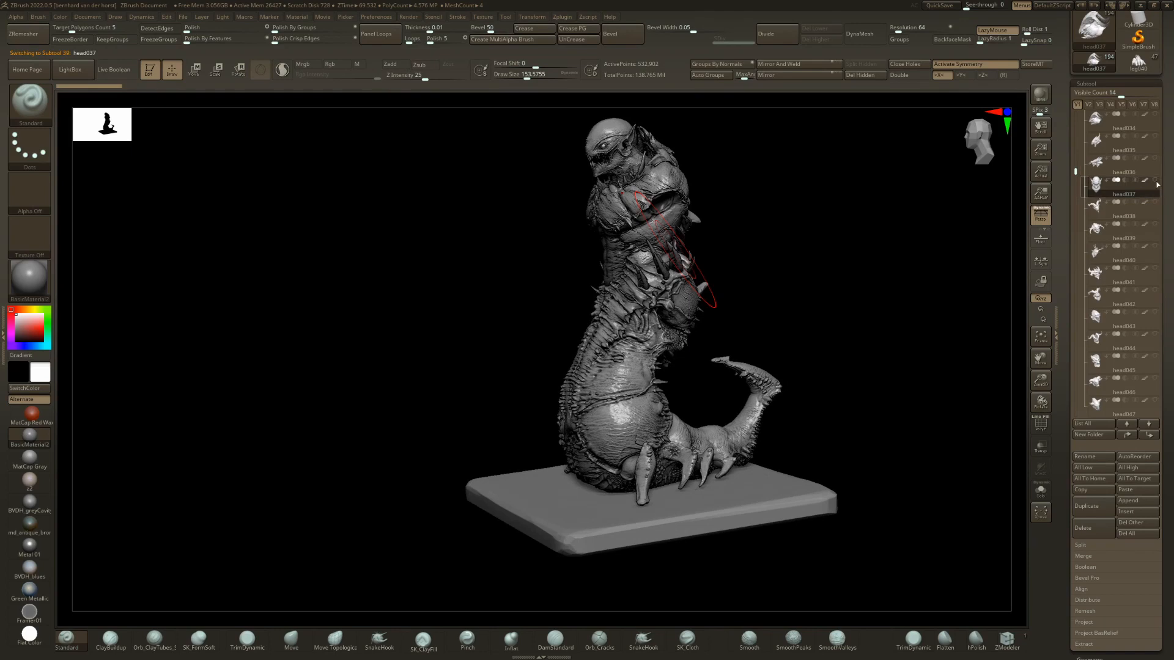
{"action": "left_click_drag", "start_coordinate": [551, 367], "coordinate": [712, 342]}
Select the leg039 legs and step back through leg038 to the leg037 variant.
{"action": "left_click", "coordinate": [620, 400], "text": "alt"}
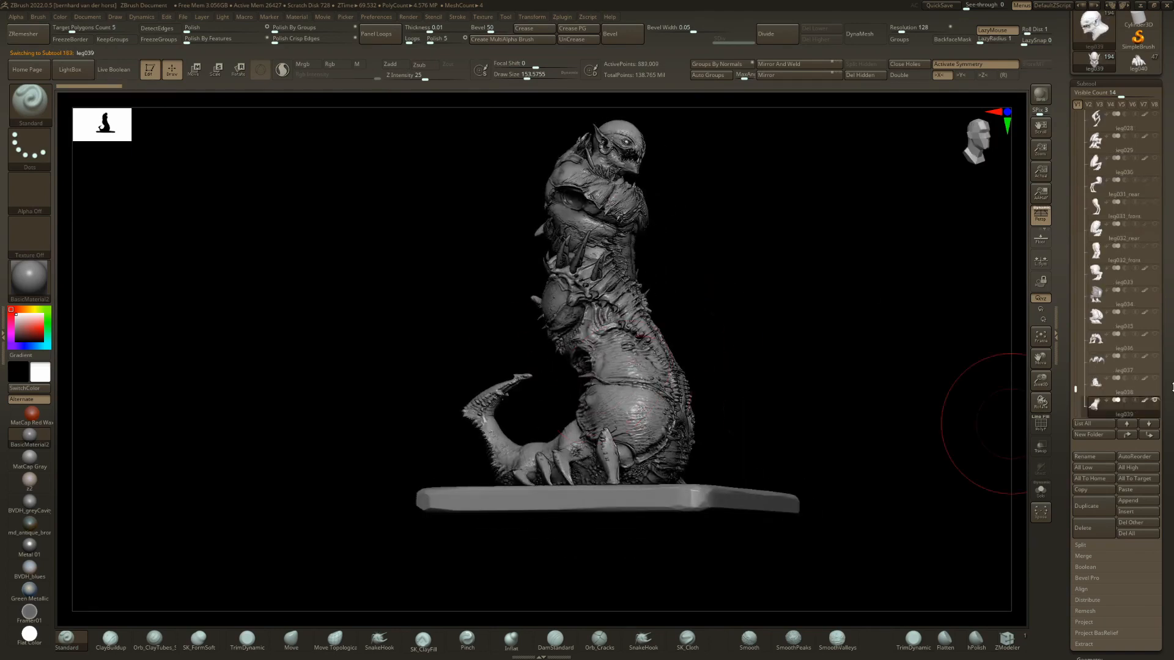
{"action": "key", "text": "Up"}
{"action": "left_click_drag", "start_coordinate": [956, 366], "coordinate": [886, 352]}
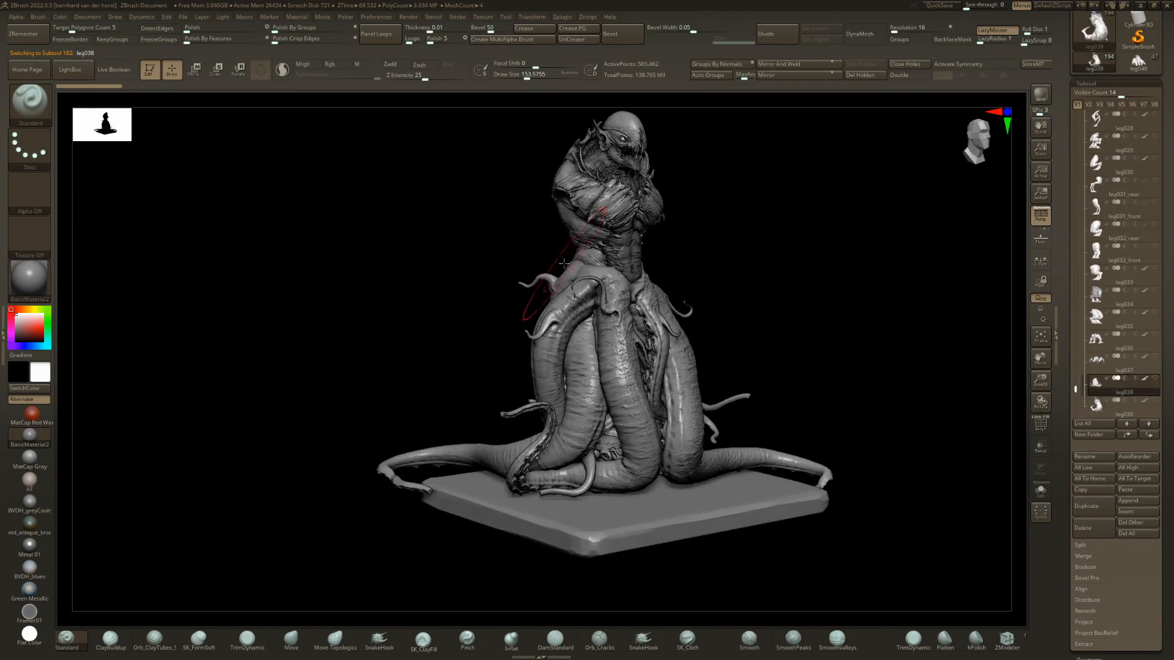
{"action": "key", "text": "Up"}
{"action": "mouse_move", "coordinate": [722, 275]}
{"action": "left_mouse_down"}
{"action": "mouse_move", "coordinate": [627, 268]}
{"action": "mouse_move", "coordinate": [703, 269]}
{"action": "left_mouse_up"}
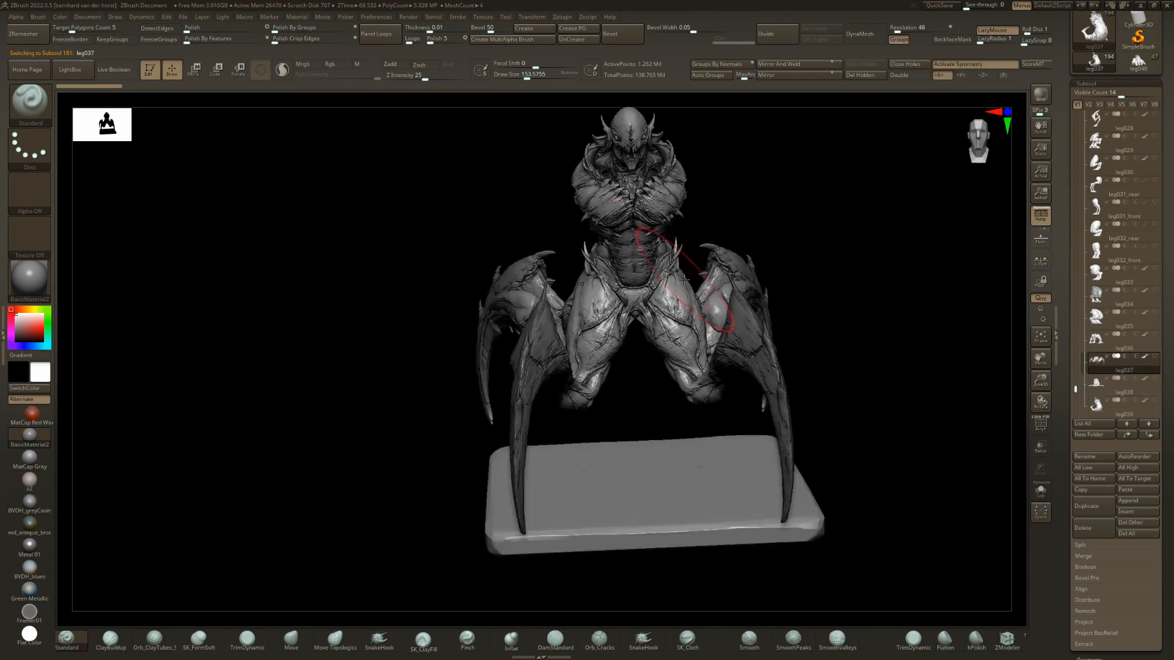
{"action": "left_click_drag", "start_coordinate": [618, 269], "coordinate": [726, 264]}
{"action": "left_click_drag", "start_coordinate": [726, 263], "coordinate": [611, 294], "text": "alt"}
{"action": "key", "text": "Up"}
{"action": "key", "text": "Down"}
{"action": "right_click_drag", "start_coordinate": [715, 317], "coordinate": [647, 280]}
{"action": "right_click_drag", "start_coordinate": [715, 296], "coordinate": [949, 382]}
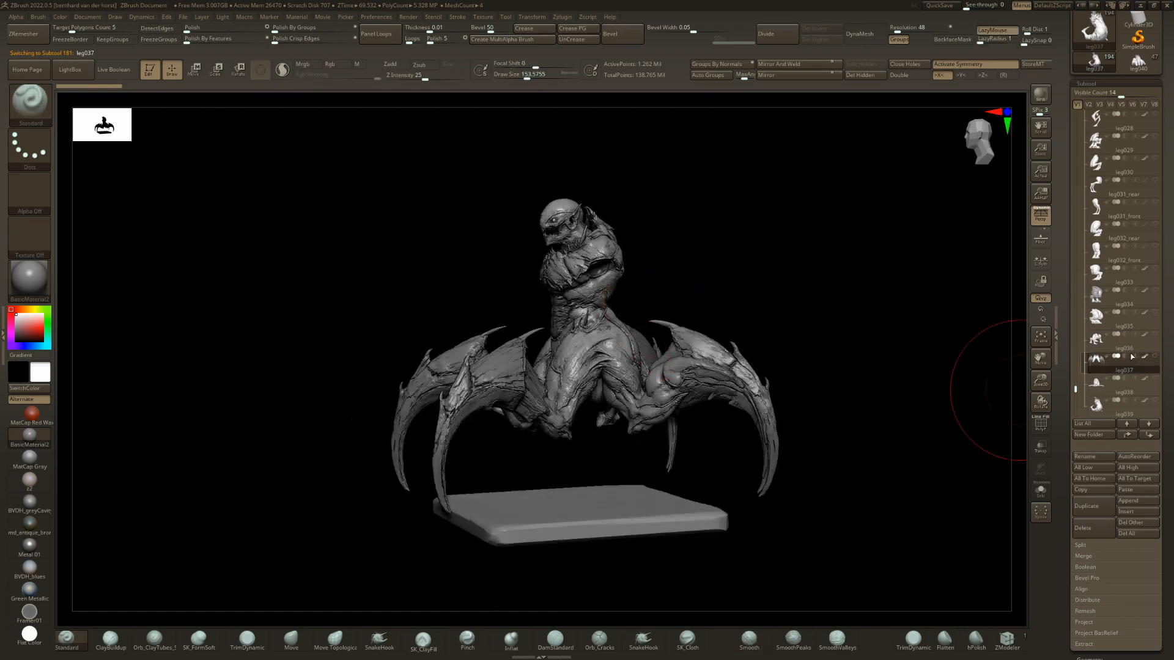
Add the arm014 arms from the subtool overview and swap them for arm013.
{"action": "key", "text": "n"}
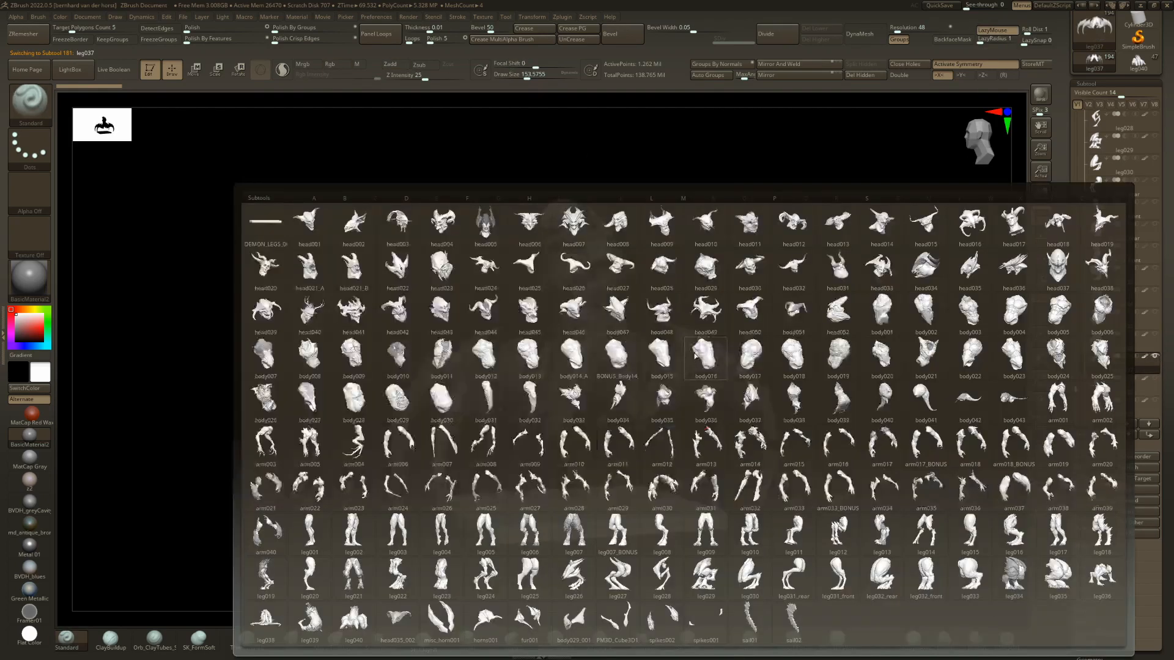
{"action": "left_click", "coordinate": [764, 455]}
{"action": "right_click_drag", "start_coordinate": [766, 405], "coordinate": [677, 308]}
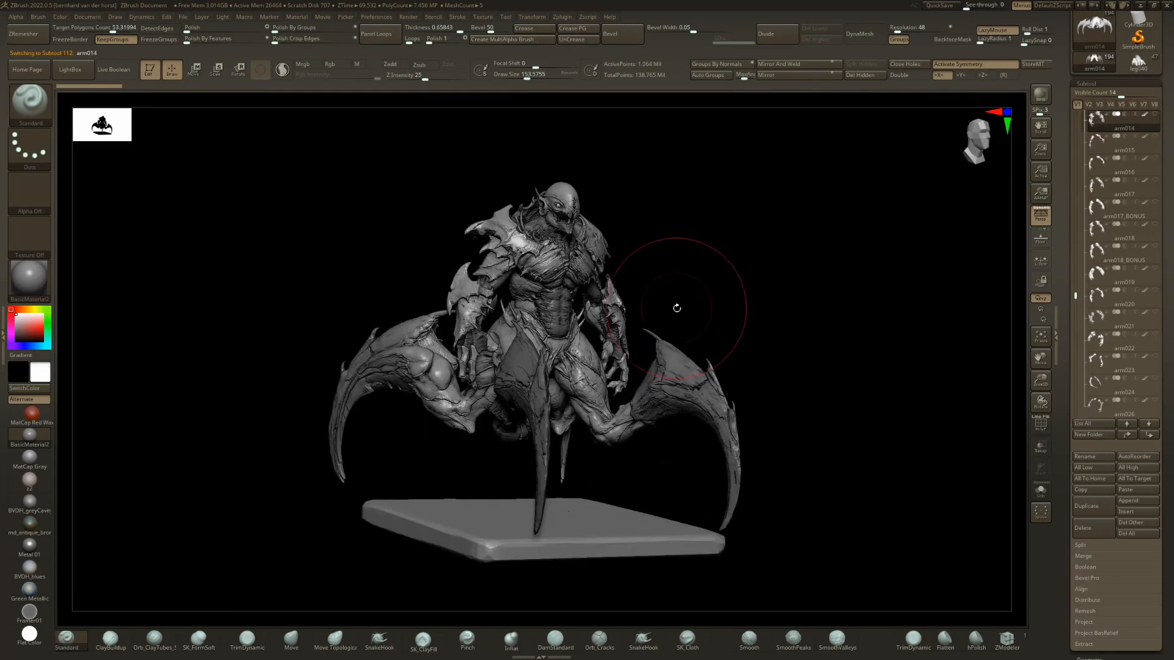
{"action": "key", "text": "Up"}
{"action": "left_click_drag", "start_coordinate": [679, 308], "coordinate": [620, 311]}
{"action": "key", "text": "Down"}
{"action": "right_click_drag", "start_coordinate": [620, 311], "coordinate": [636, 305]}
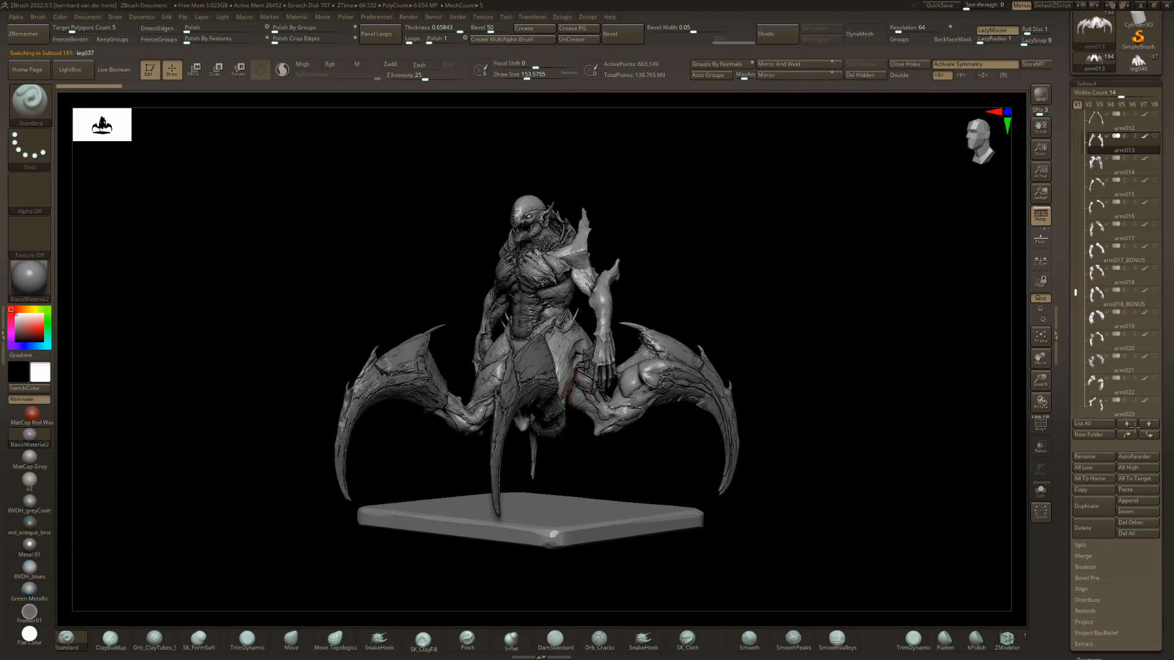
Hide the arm013 arms and change the legs from leg037 to leg036.
{"action": "left_click", "coordinate": [1156, 401]}
{"action": "key", "text": "Up"}
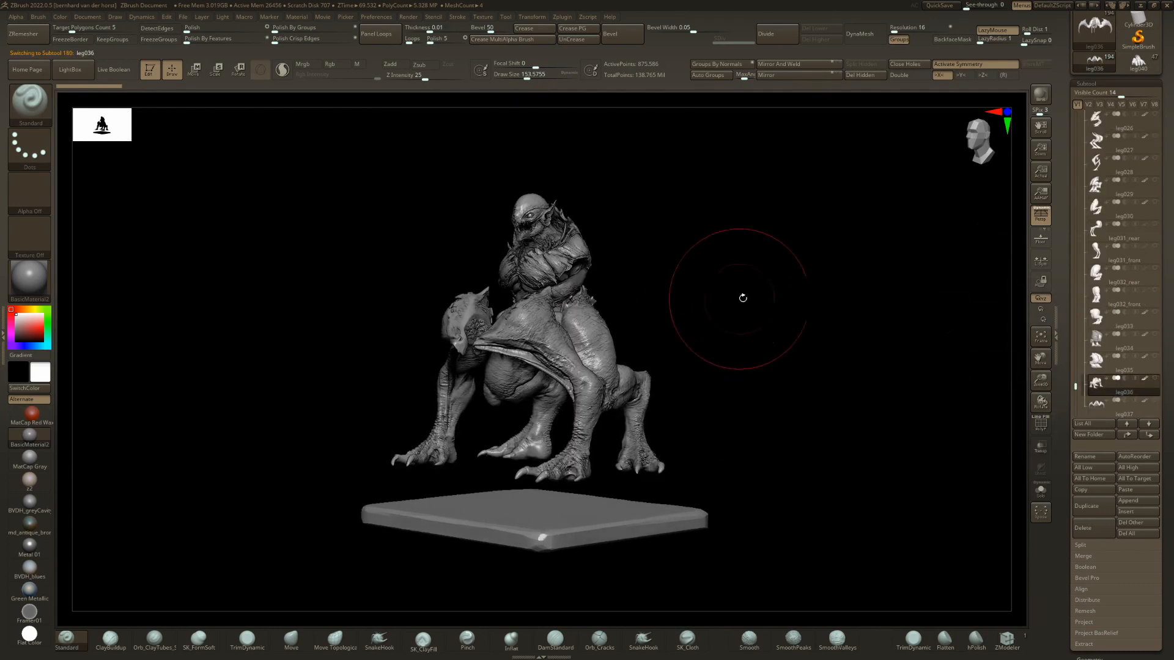
{"action": "right_click", "coordinate": [742, 298]}
{"action": "left_click", "coordinate": [739, 294]}
{"action": "mouse_move", "coordinate": [727, 293]}
{"action": "left_mouse_down"}
{"action": "mouse_move", "coordinate": [667, 296]}
{"action": "mouse_move", "coordinate": [712, 286]}
{"action": "mouse_move", "coordinate": [763, 297]}
{"action": "left_mouse_up"}
Switch the legs to leg035 and set their skinny and POSITION2 layers to 1.
{"action": "key", "text": "Up"}
{"action": "left_click_drag", "start_coordinate": [1168, 553], "coordinate": [1160, 396]}
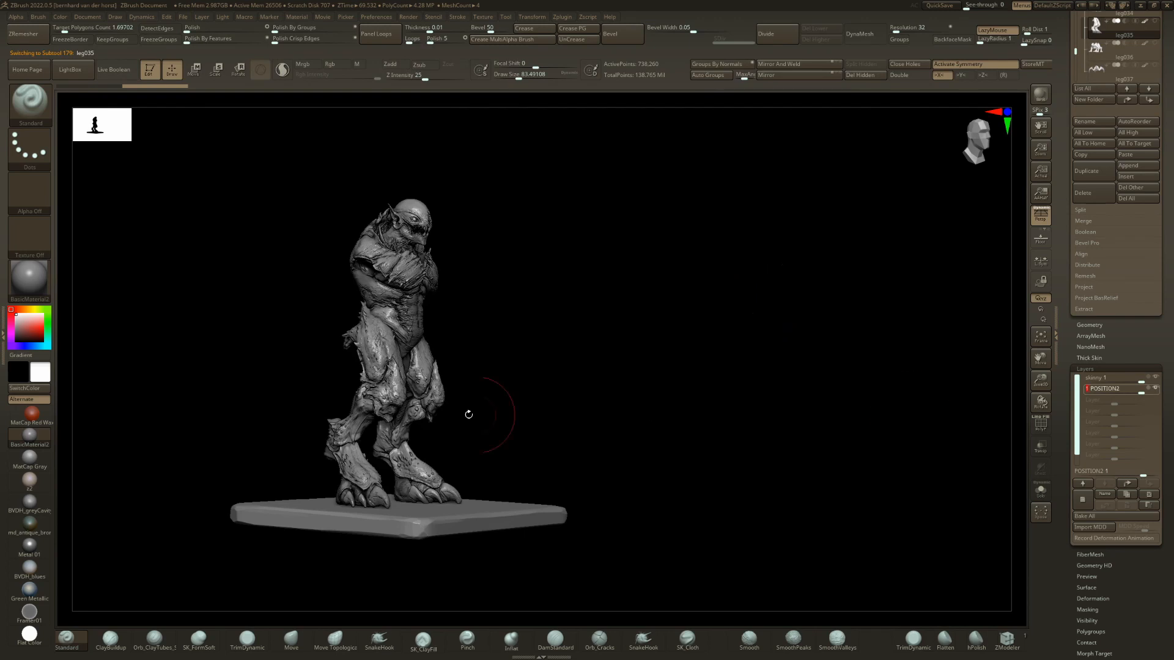
{"action": "mouse_move", "coordinate": [469, 412]}
{"action": "left_mouse_down", "text": "shift"}
{"action": "mouse_move", "coordinate": [518, 361]}
{"action": "mouse_move", "coordinate": [478, 362]}
{"action": "mouse_move", "coordinate": [683, 375]}
{"action": "mouse_move", "coordinate": [667, 367]}
{"action": "mouse_move", "coordinate": [691, 412]}
{"action": "left_mouse_up", "text": "shift"}
Show the leg034 legs and replace them with leg019 from the subtool overview.
{"action": "key", "text": "Up"}
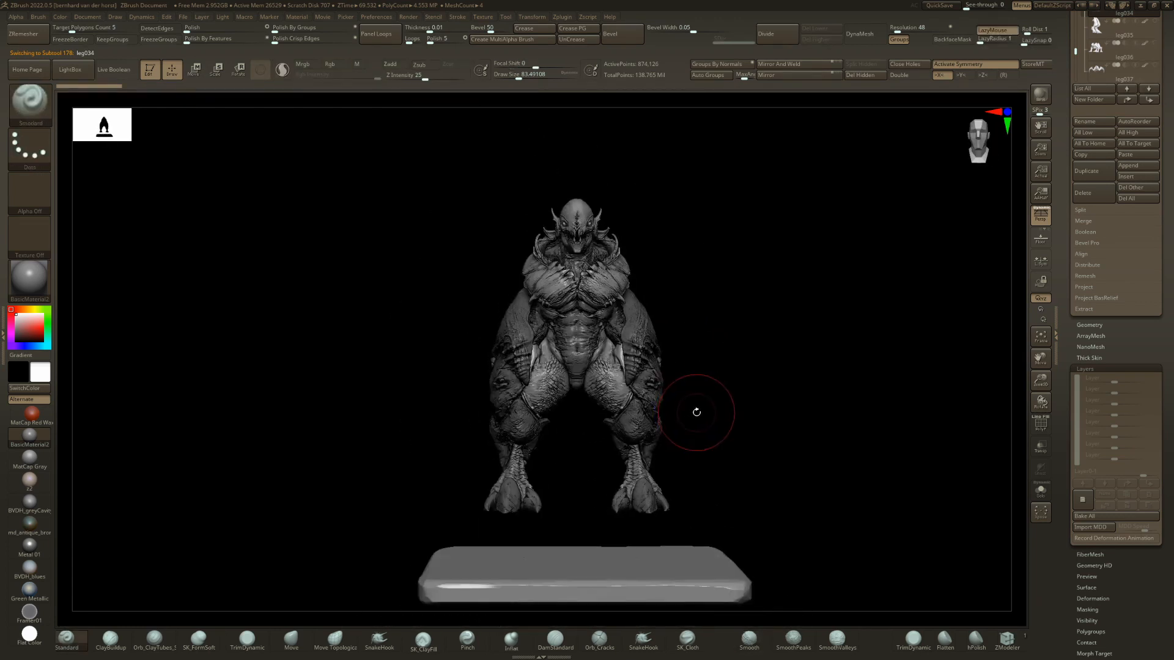
{"action": "key", "text": "n"}
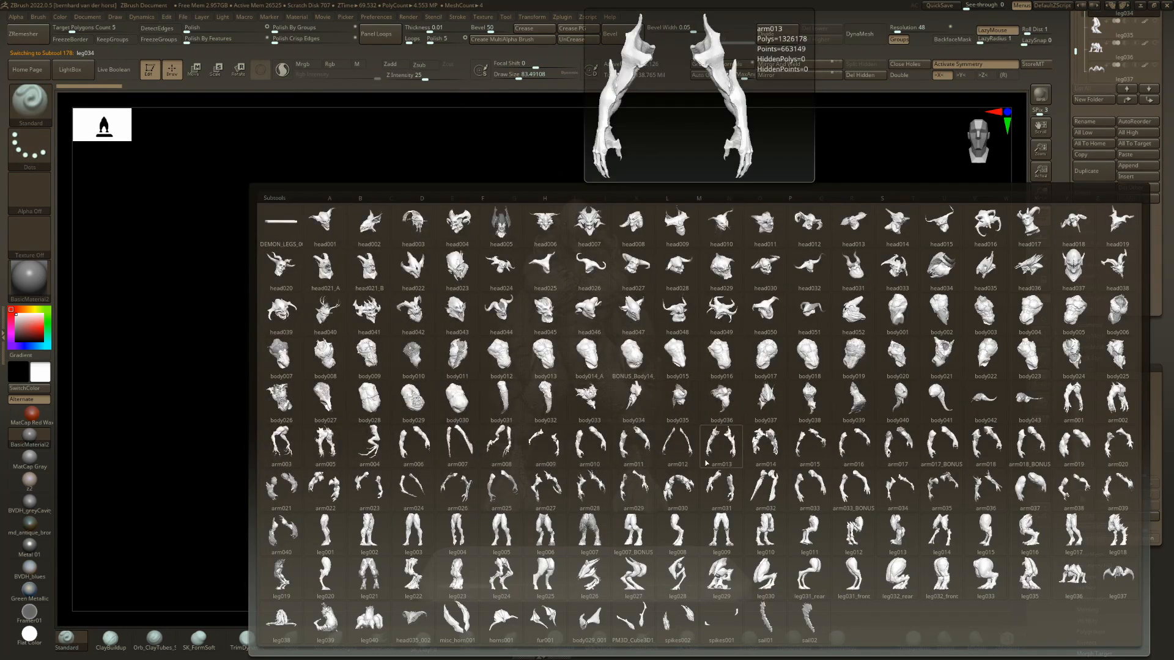
{"action": "key", "text": "n"}
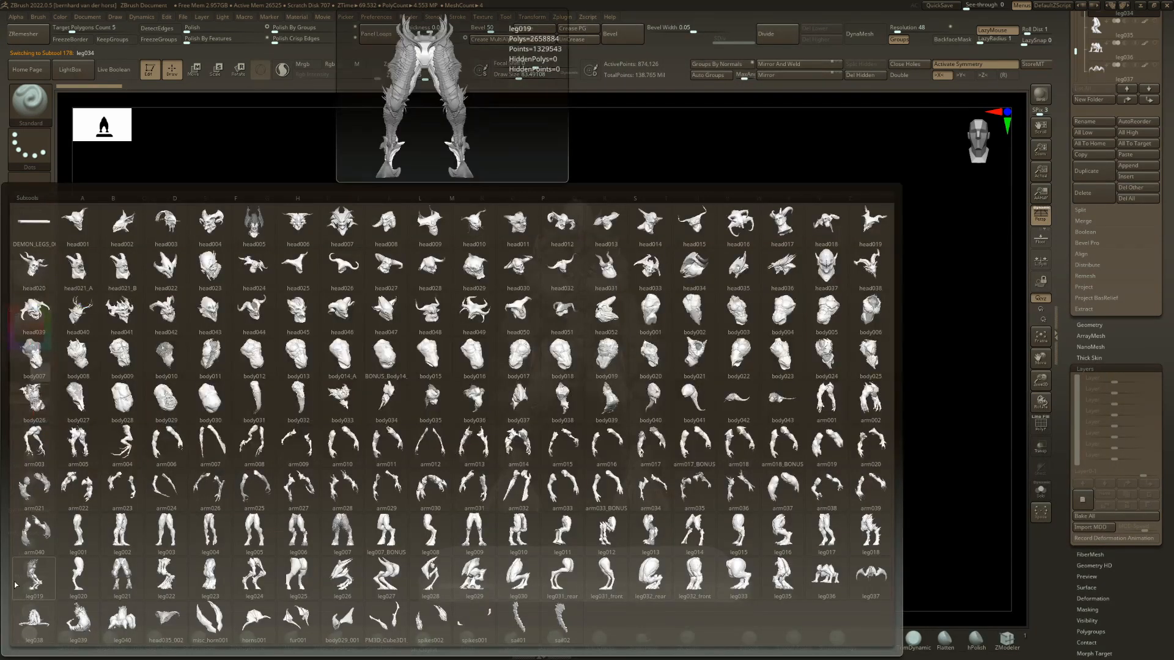
{"action": "left_click", "coordinate": [870, 528]}
{"action": "left_click_drag", "start_coordinate": [798, 334], "coordinate": [762, 350]}
Raise the muscly layer of the leg019 legs to bulk up the thighs.
{"action": "left_click_drag", "start_coordinate": [1040, 401], "coordinate": [1042, 405]}
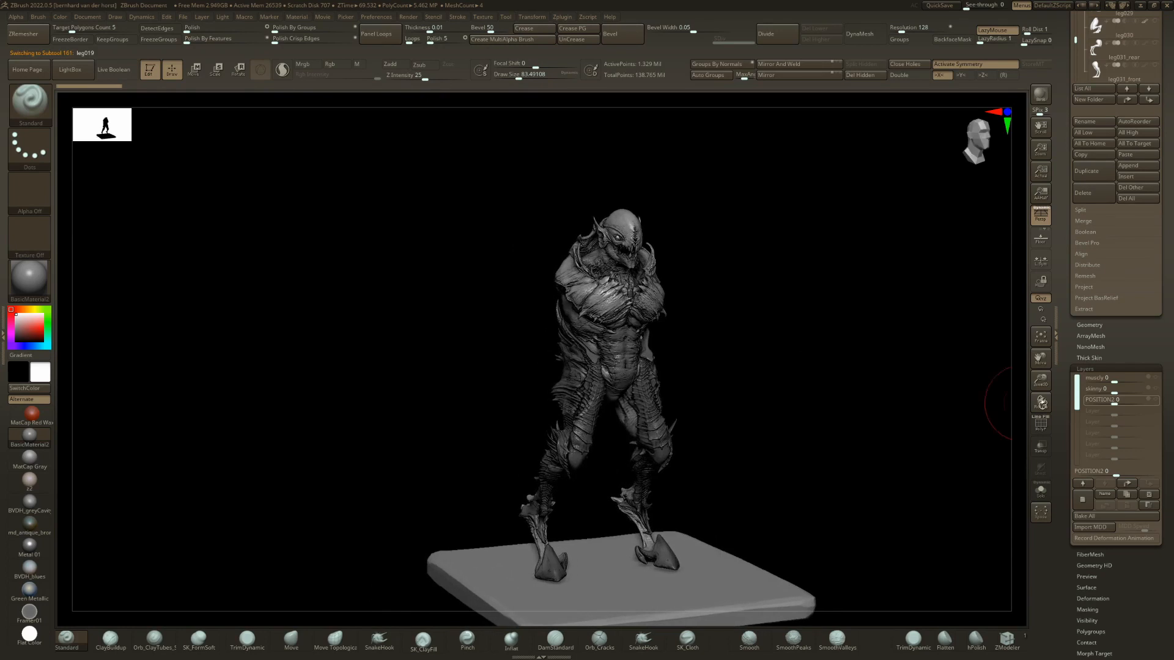
{"action": "left_click_drag", "start_coordinate": [1127, 376], "coordinate": [1155, 374]}
{"action": "mouse_move", "coordinate": [560, 397]}
{"action": "right_mouse_down"}
{"action": "mouse_move", "coordinate": [594, 391]}
{"action": "mouse_move", "coordinate": [580, 393]}
{"action": "right_mouse_up"}
{"action": "left_click_drag", "start_coordinate": [1170, 132], "coordinate": [1172, 275]}
{"action": "right_click_drag", "start_coordinate": [645, 340], "coordinate": [627, 347]}
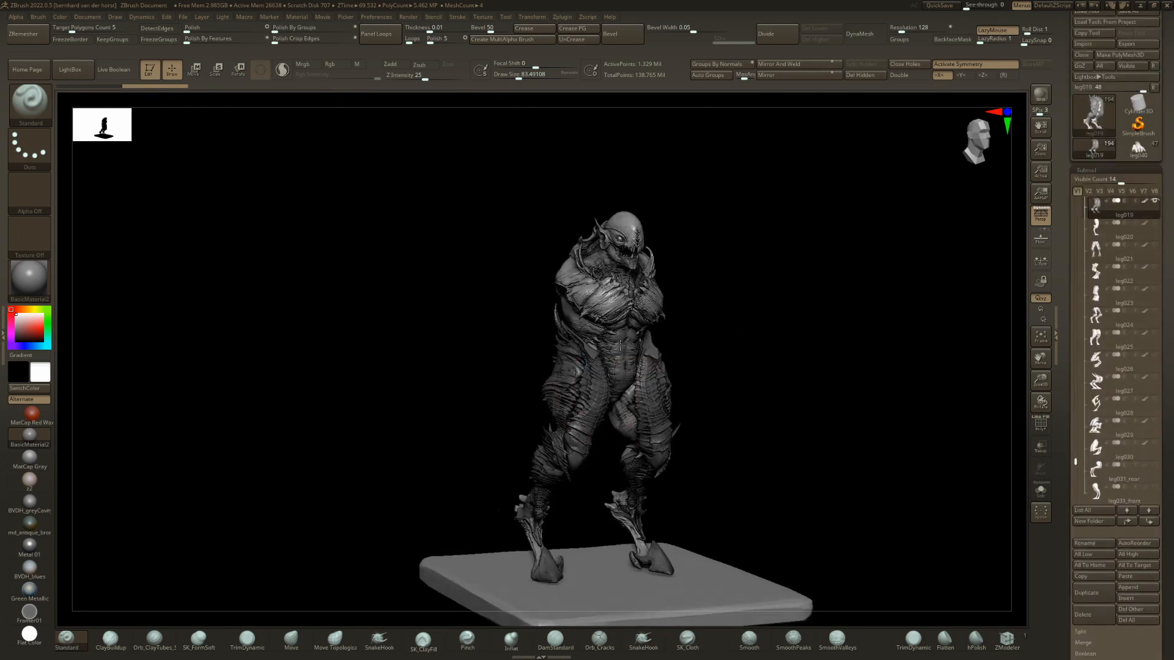
Add the arm015 arms from the subtool overview and swap them for arm016.
{"action": "key", "text": "n"}
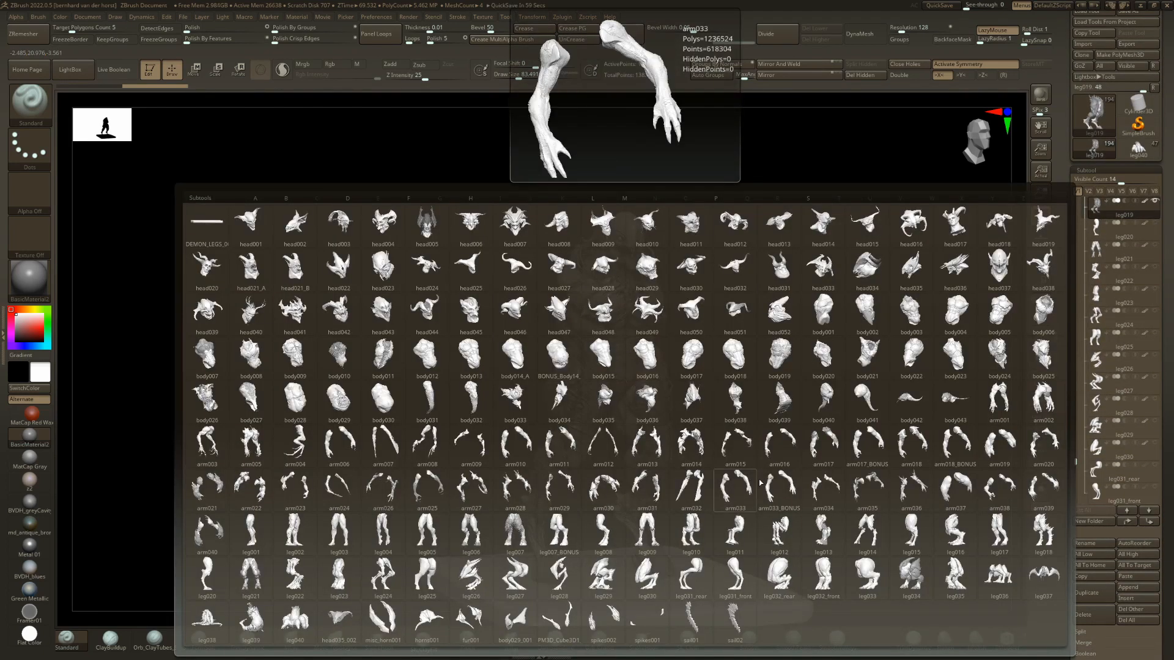
{"action": "left_click", "coordinate": [735, 443]}
{"action": "right_click_drag", "start_coordinate": [709, 399], "coordinate": [709, 399], "text": "shift"}
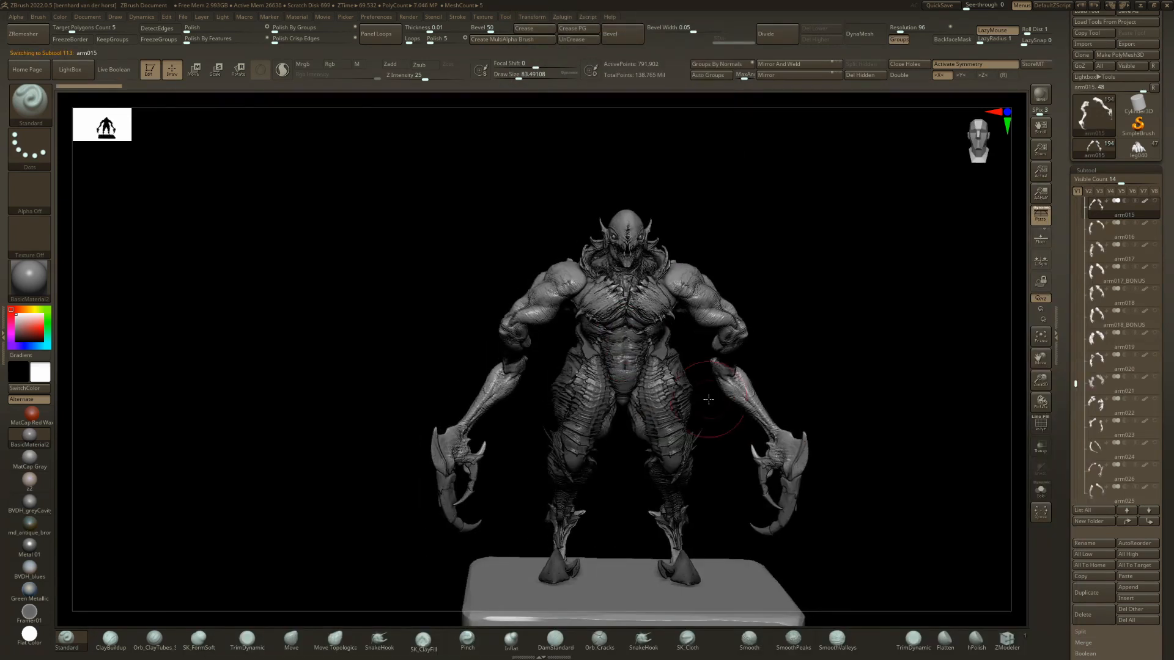
{"action": "key", "text": "Down"}
{"action": "left_click_drag", "start_coordinate": [718, 396], "coordinate": [692, 391]}
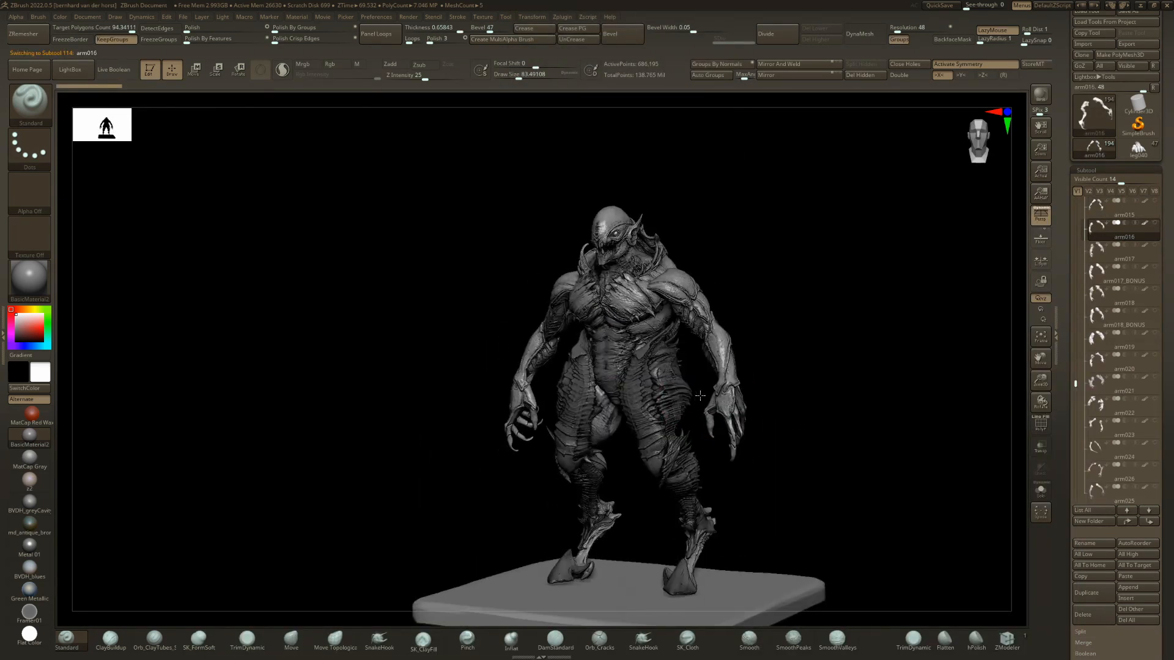
Step through the following arm variants, including arm017_BONUS and arm018, up to arm021.
{"action": "key", "text": "Down"}
{"action": "left_click_drag", "start_coordinate": [726, 273], "coordinate": [746, 268]}
{"action": "key", "text": "Down"}
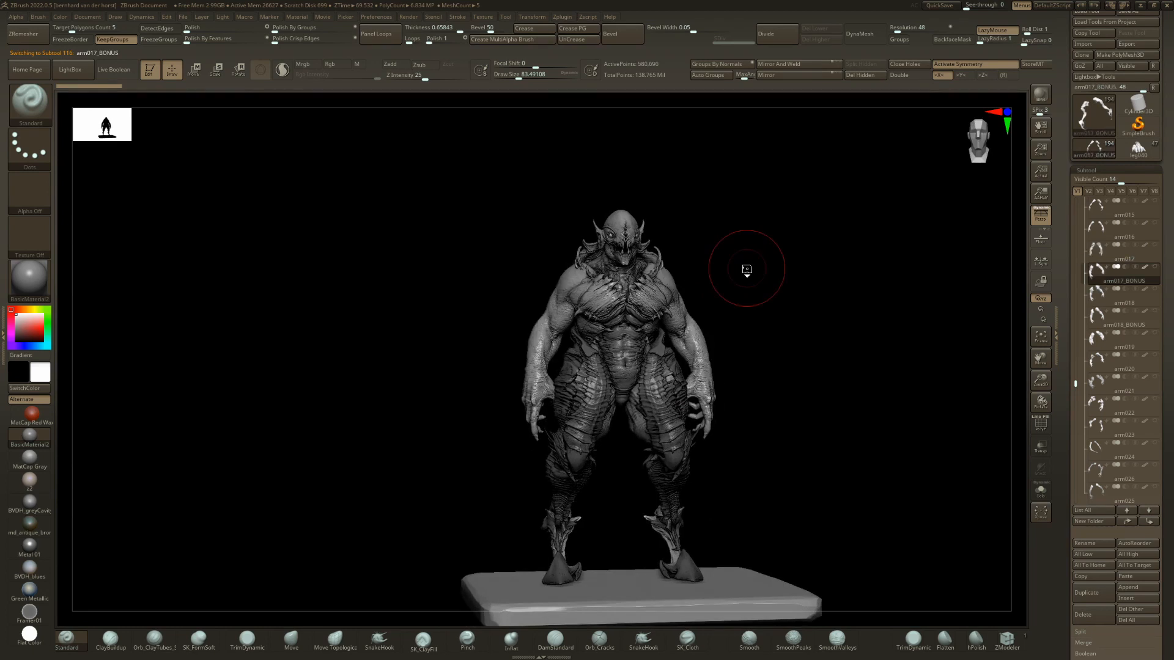
{"action": "key", "text": "Down"}
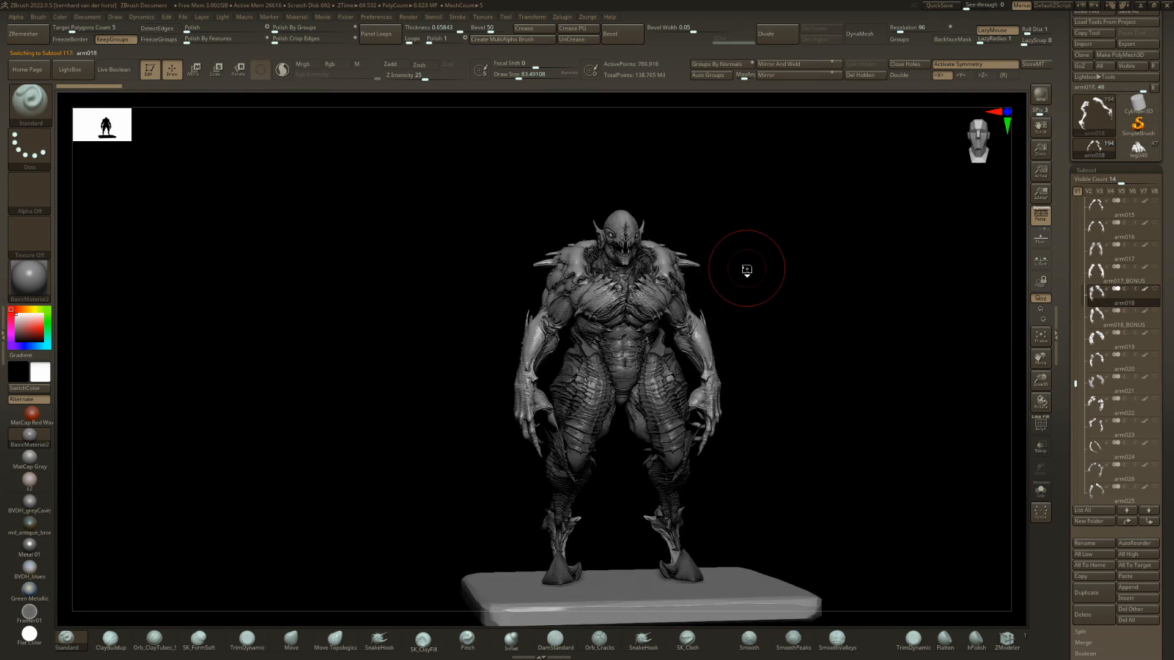
{"action": "key", "text": "Down"}
{"action": "key", "text": "Down"}
{"action": "key", "text": "Down"}
{"action": "key", "text": "Down"}
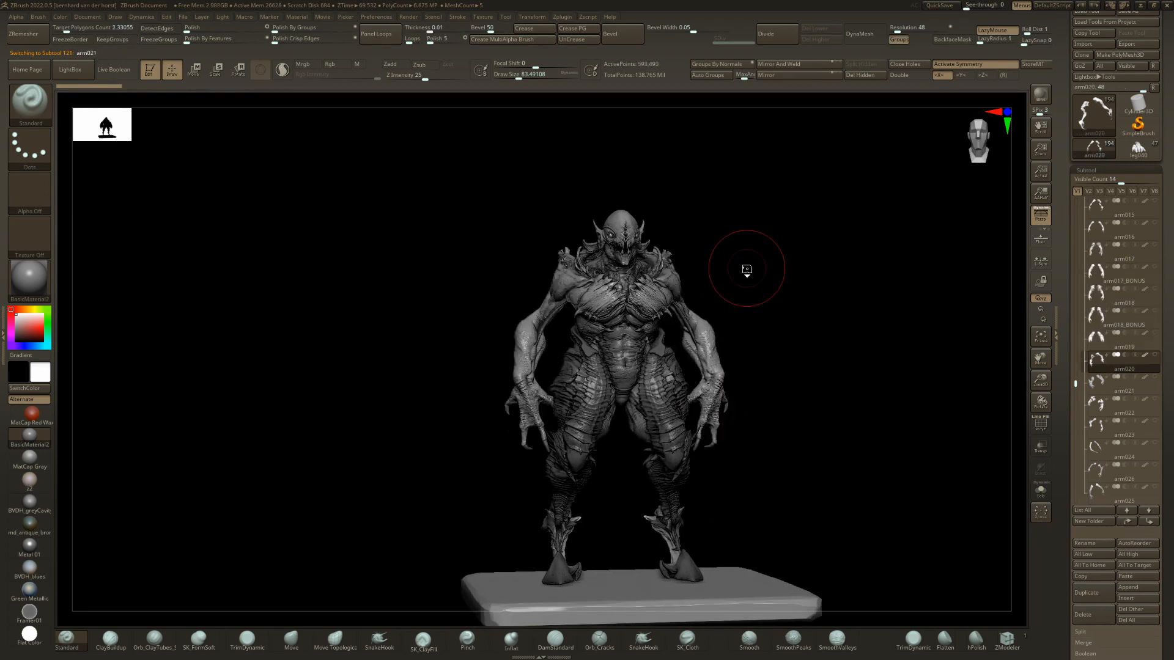
{"action": "key", "text": "Up"}
Try the skinny layer of the arm021 arms at about 0.59 and reset it to 0.
{"action": "left_click_drag", "start_coordinate": [747, 269], "coordinate": [802, 316]}
{"action": "left_click_drag", "start_coordinate": [1168, 379], "coordinate": [1173, 279]}
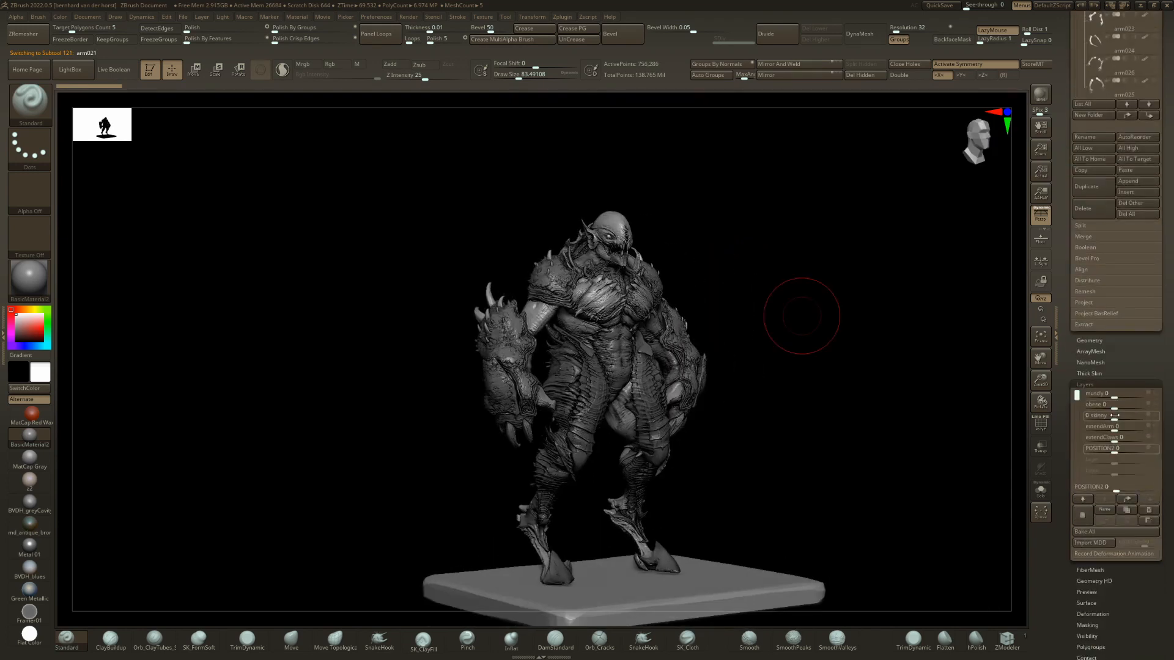
{"action": "left_click_drag", "start_coordinate": [1122, 416], "coordinate": [1132, 416]}
{"action": "right_click_drag", "start_coordinate": [1133, 416], "coordinate": [1073, 404]}
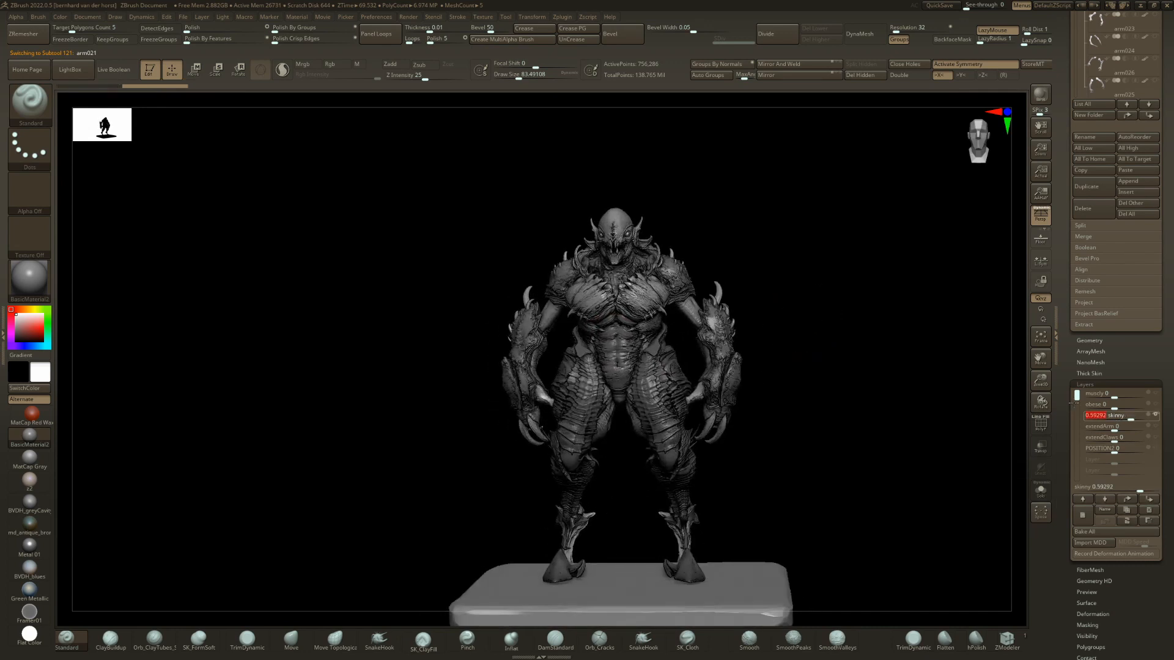
{"action": "left_click", "coordinate": [1115, 416], "text": "shift"}
Set the muscly layer to 1 on both the arm021 arms and the body006 torso.
{"action": "left_click_drag", "start_coordinate": [1115, 394], "coordinate": [1164, 388]}
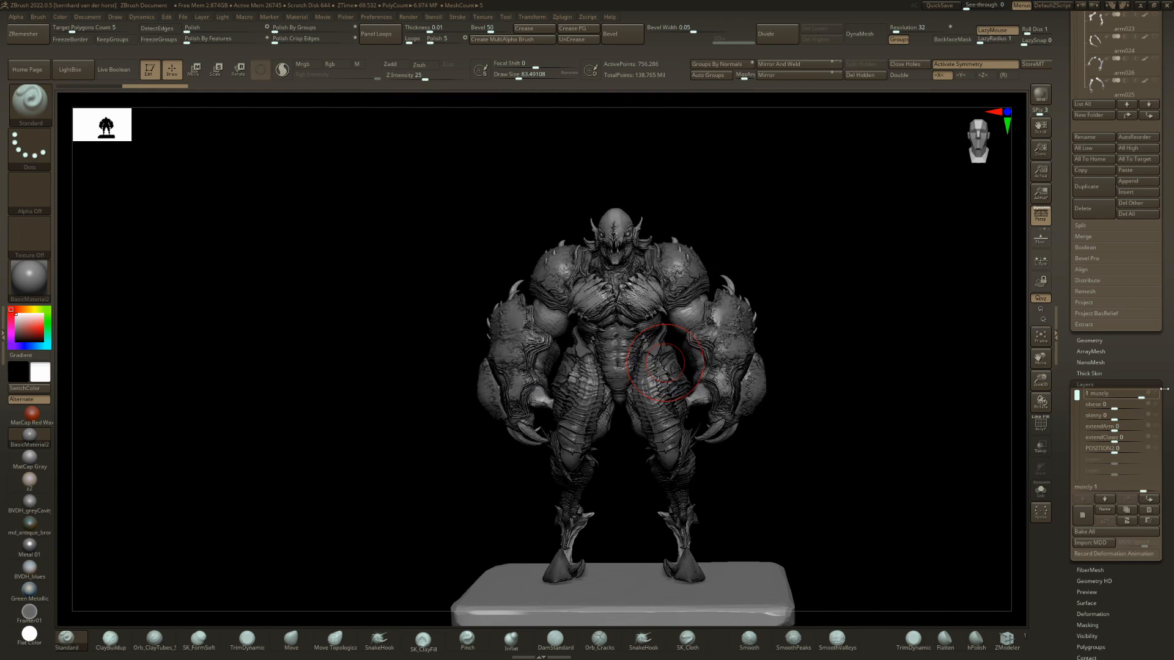
{"action": "left_click", "coordinate": [662, 386], "text": "alt"}
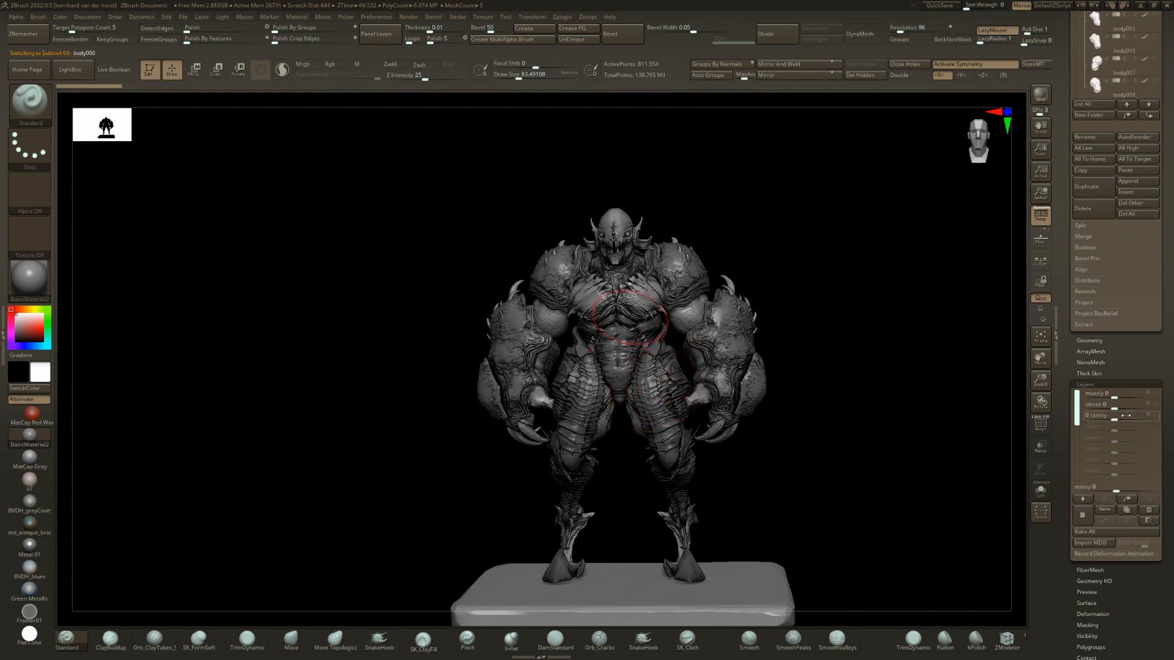
{"action": "left_click_drag", "start_coordinate": [1152, 392], "coordinate": [1164, 388]}
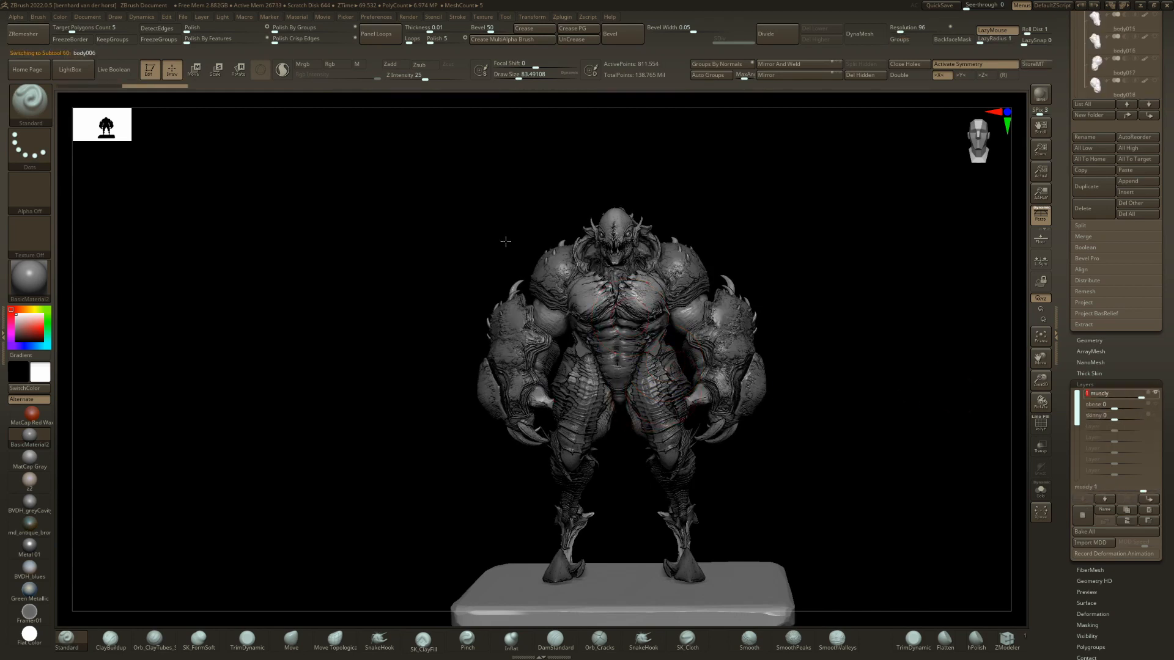
{"action": "mouse_move", "coordinate": [506, 241]}
{"action": "left_mouse_down"}
{"action": "mouse_move", "coordinate": [479, 249]}
{"action": "mouse_move", "coordinate": [515, 252]}
{"action": "left_mouse_up"}
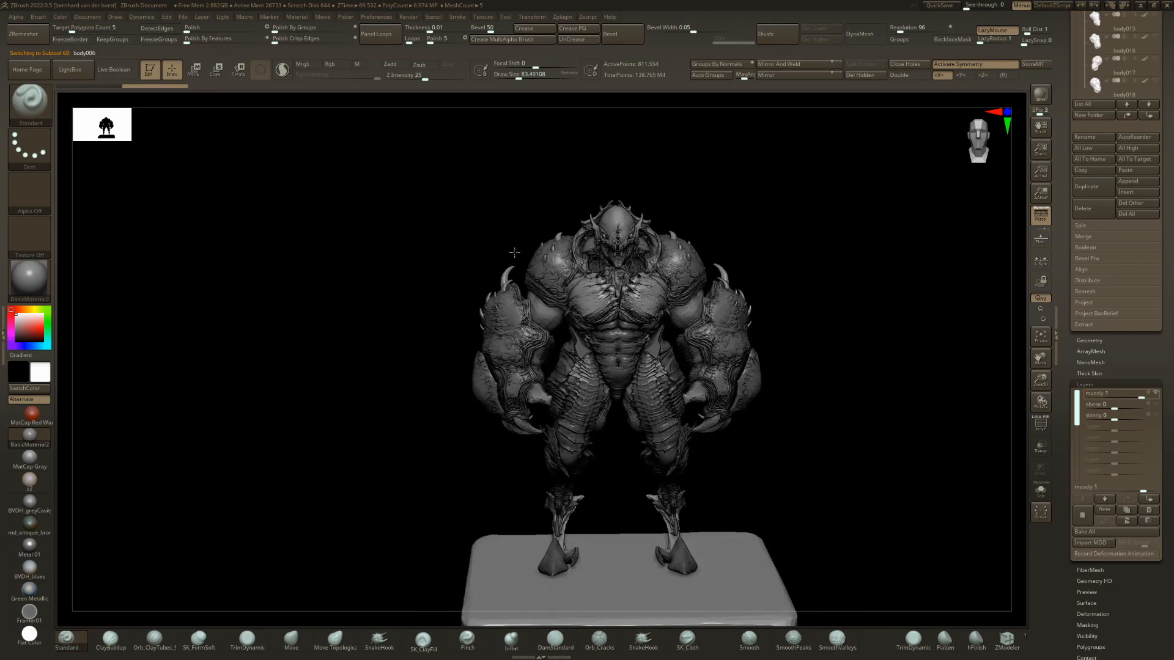
Select the arm021 arms and step back through the arm variants to arm017.
{"action": "left_click", "coordinate": [518, 251], "text": "alt"}
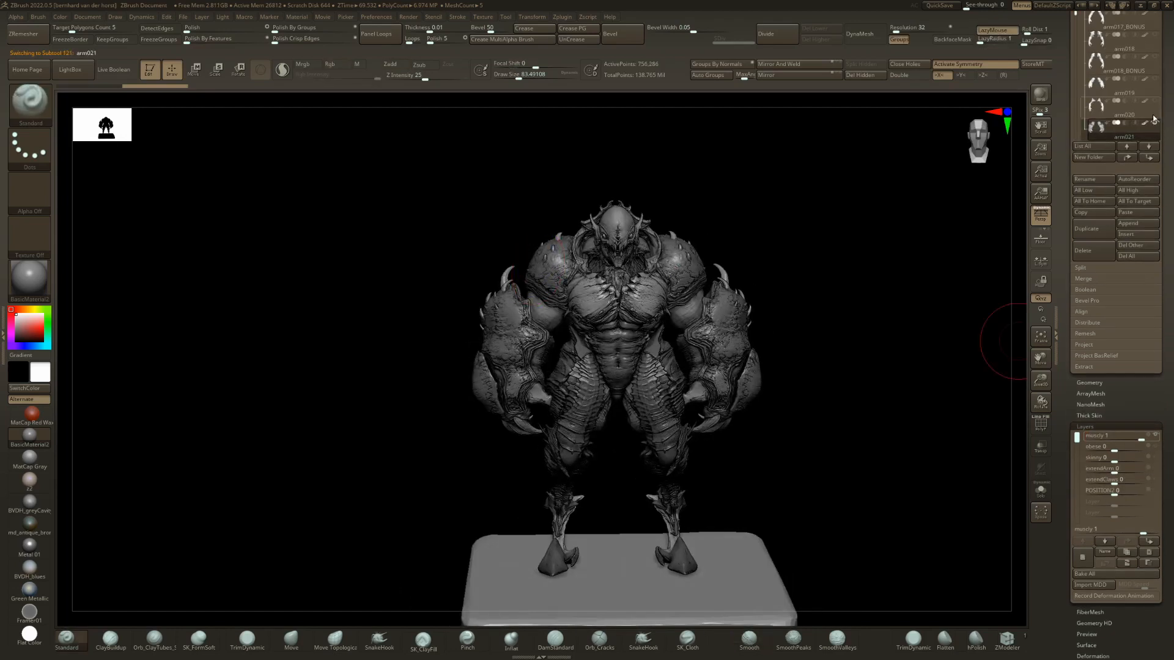
{"action": "key", "text": "Up"}
{"action": "key", "text": "Up"}
{"action": "key", "text": "Up"}
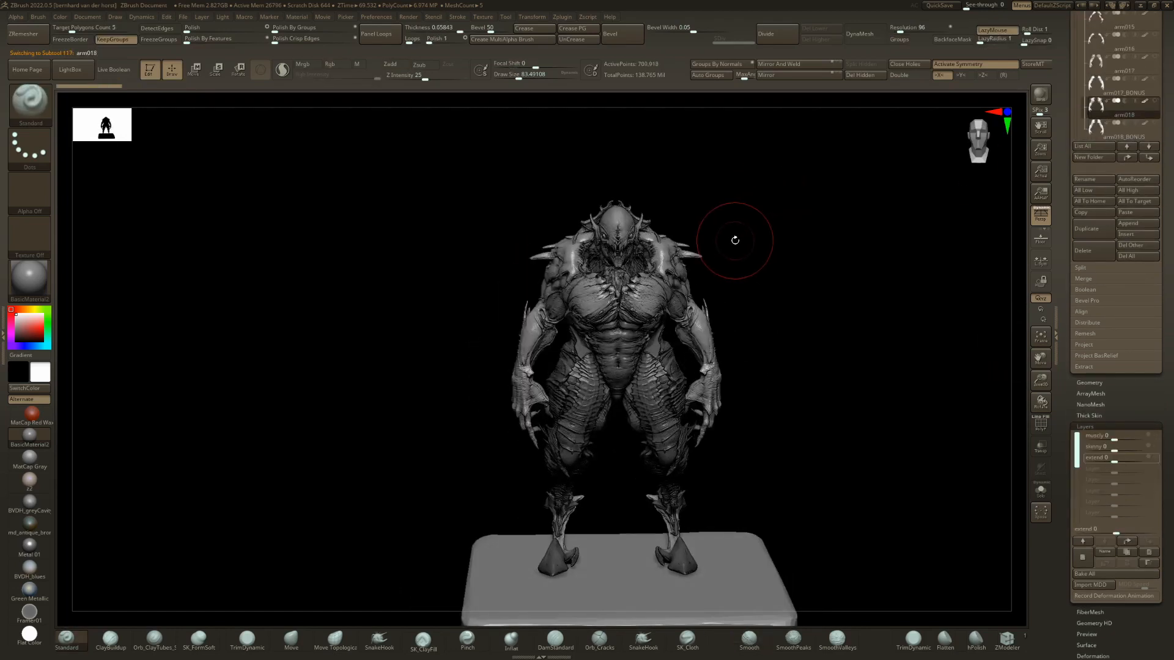
{"action": "key", "text": "Up"}
{"action": "key", "text": "Up"}
Replace the arms with arm011 from the subtool overview and set their muscly layer to about 0.45.
{"action": "key", "text": "n"}
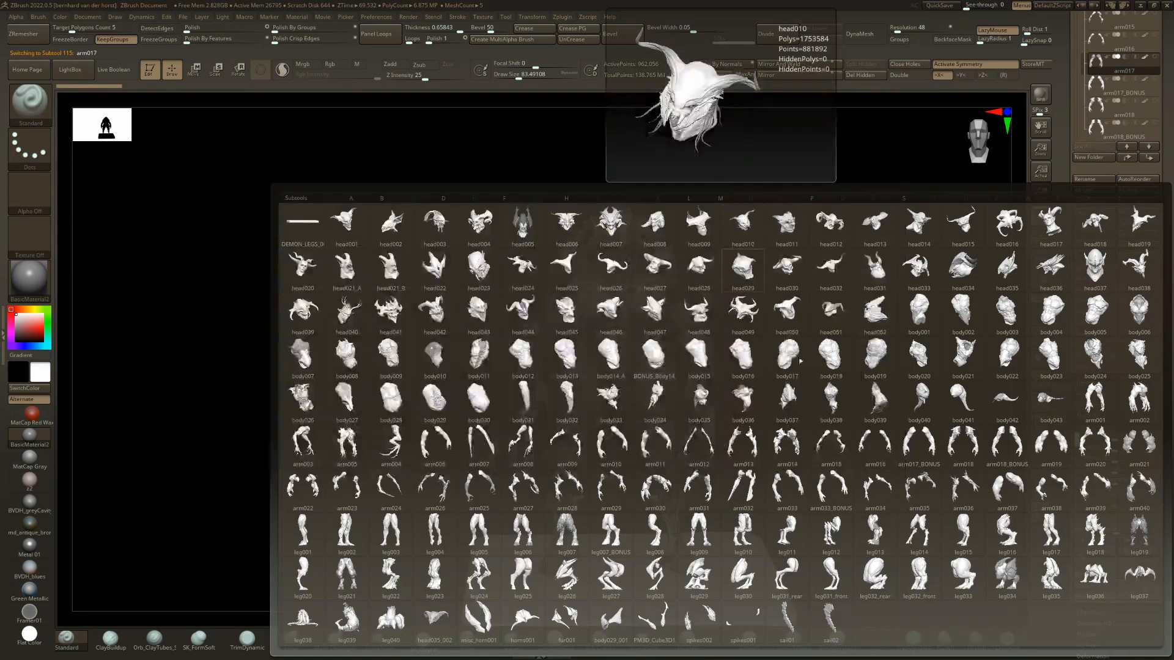
{"action": "left_click", "coordinate": [656, 443]}
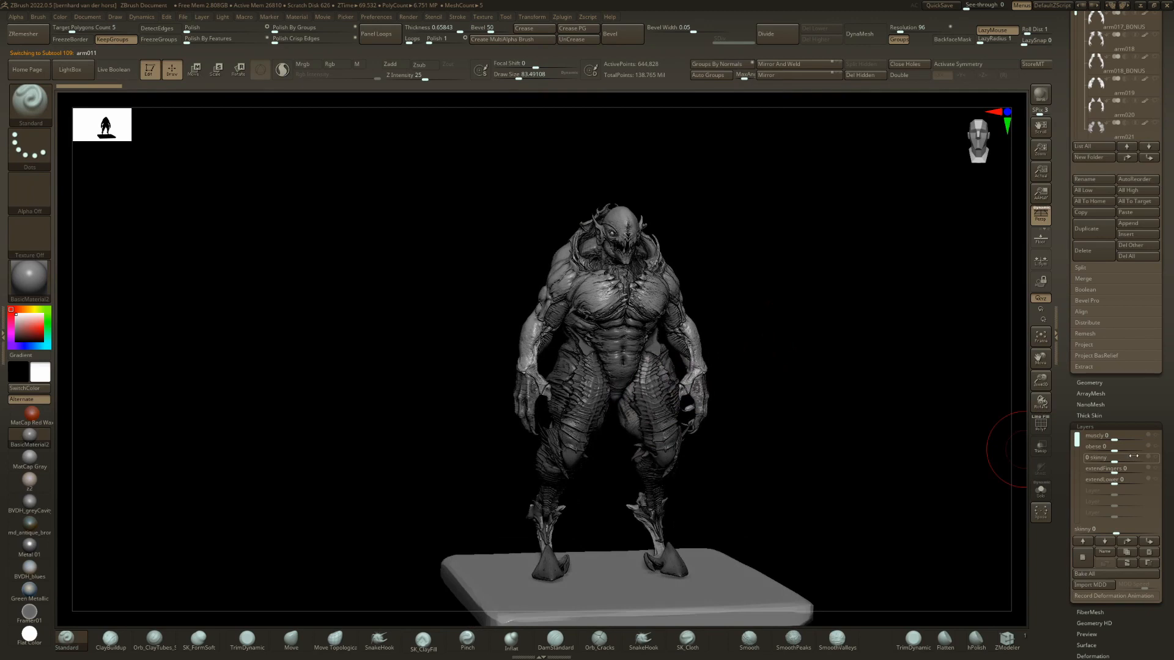
{"action": "left_click_drag", "start_coordinate": [1150, 435], "coordinate": [1126, 436]}
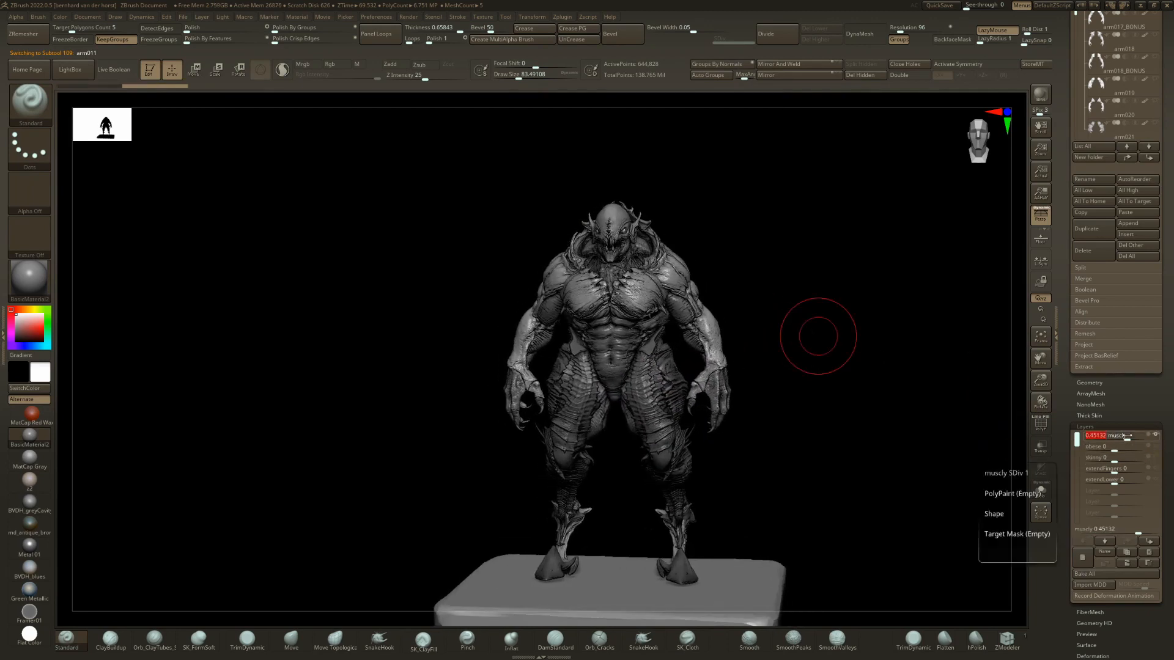
{"action": "left_click_drag", "start_coordinate": [856, 428], "coordinate": [954, 421]}
{"action": "left_click_drag", "start_coordinate": [884, 245], "coordinate": [840, 249]}
Select head037 in the demon figure's subtool list and step through the head variants to head039.
{"action": "left_click_drag", "start_coordinate": [1160, 141], "coordinate": [1160, 414]}
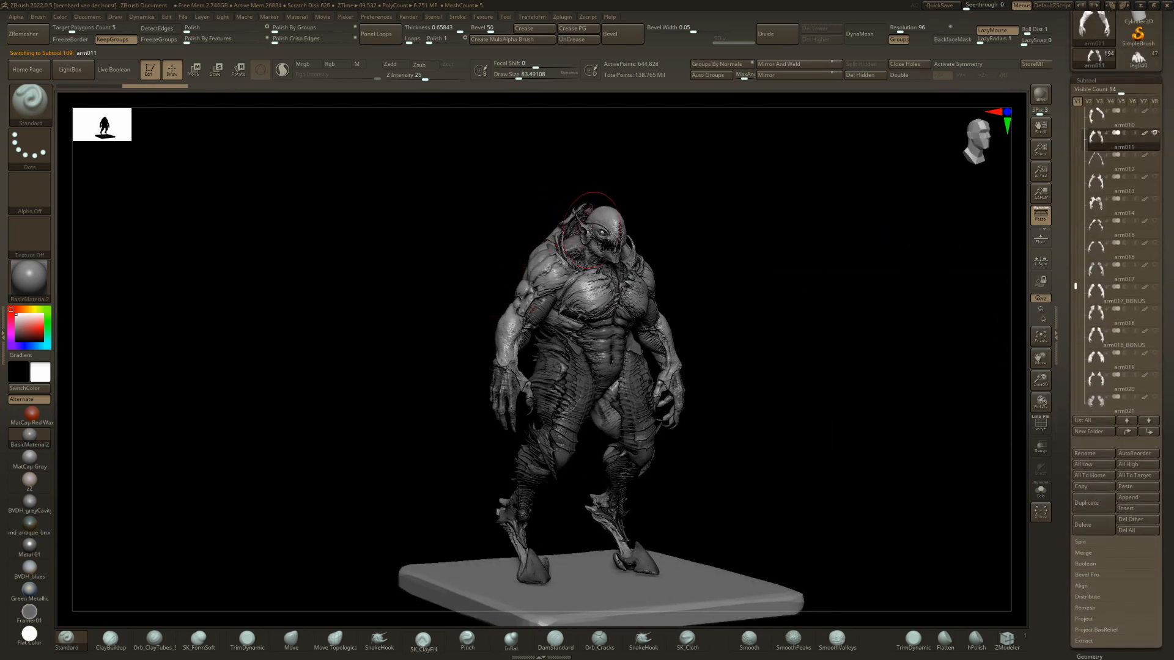
{"action": "left_click", "coordinate": [1154, 111]}
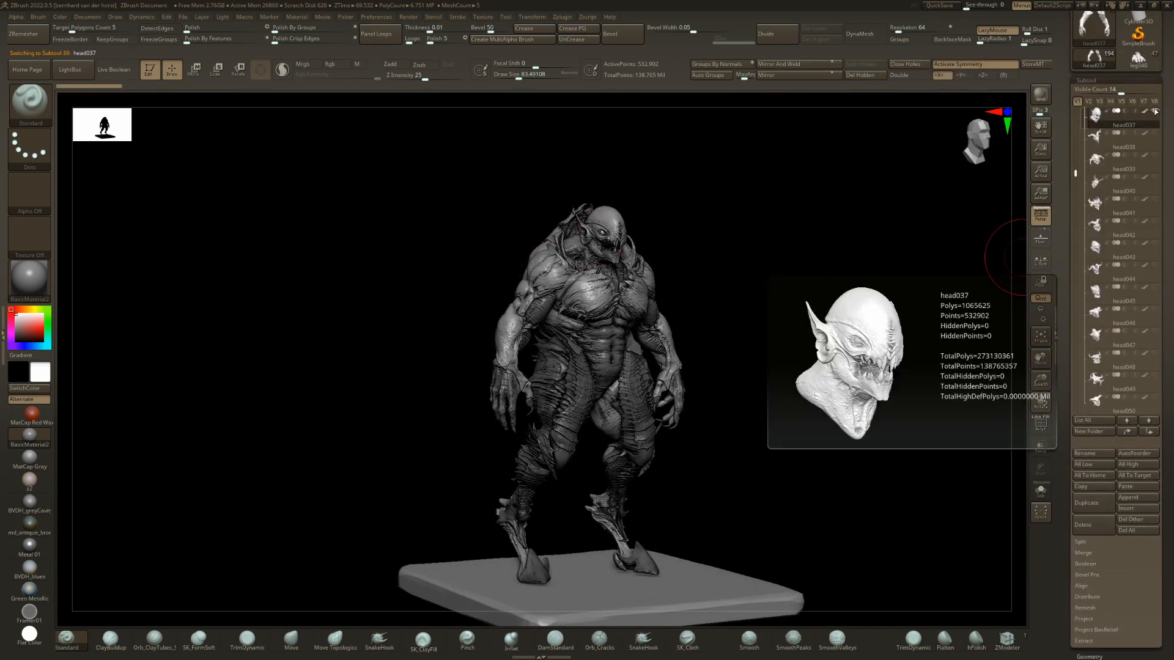
{"action": "key", "text": "Down"}
{"action": "right_click_drag", "start_coordinate": [636, 359], "coordinate": [592, 360]}
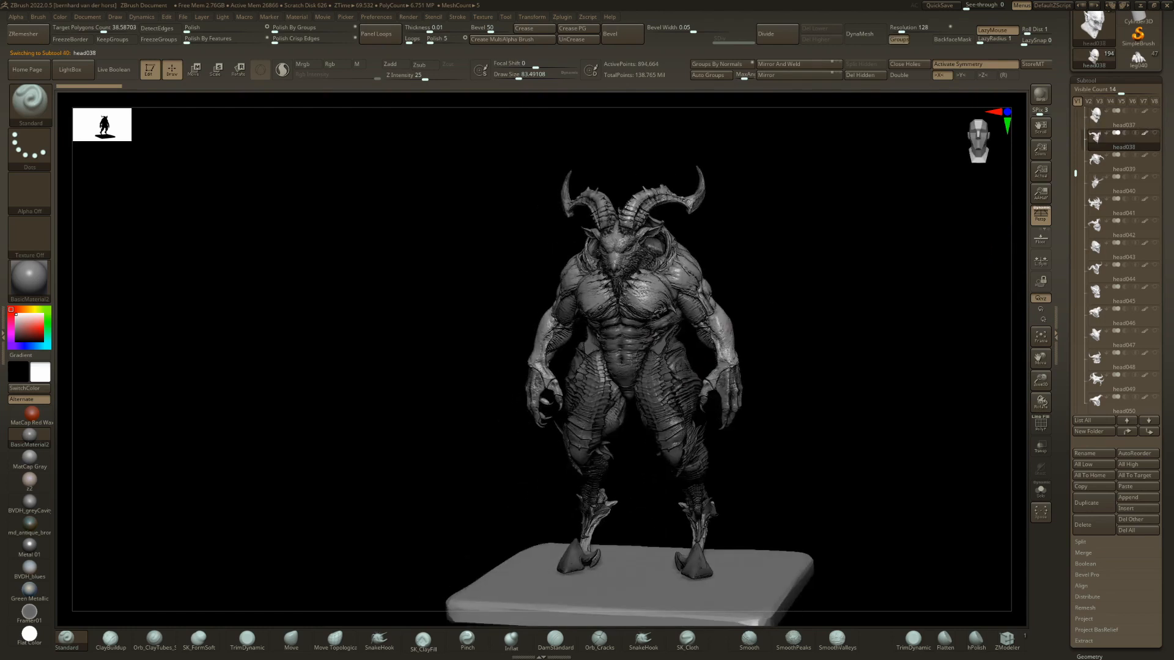
{"action": "key", "text": "Down"}
Try the head variants from head040 to head044 on the demon figure and go back to head043.
{"action": "key", "text": "Down"}
{"action": "key", "text": "Up"}
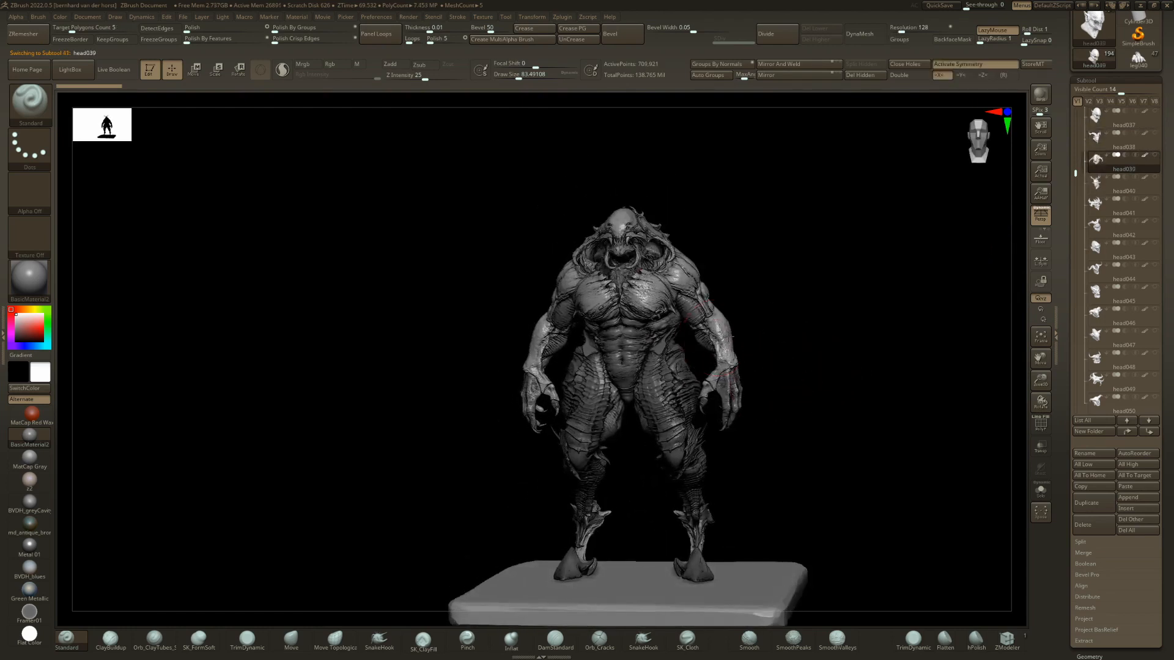
{"action": "right_click_drag", "start_coordinate": [739, 330], "coordinate": [666, 304]}
{"action": "key", "text": "Down"}
{"action": "key", "text": "Down"}
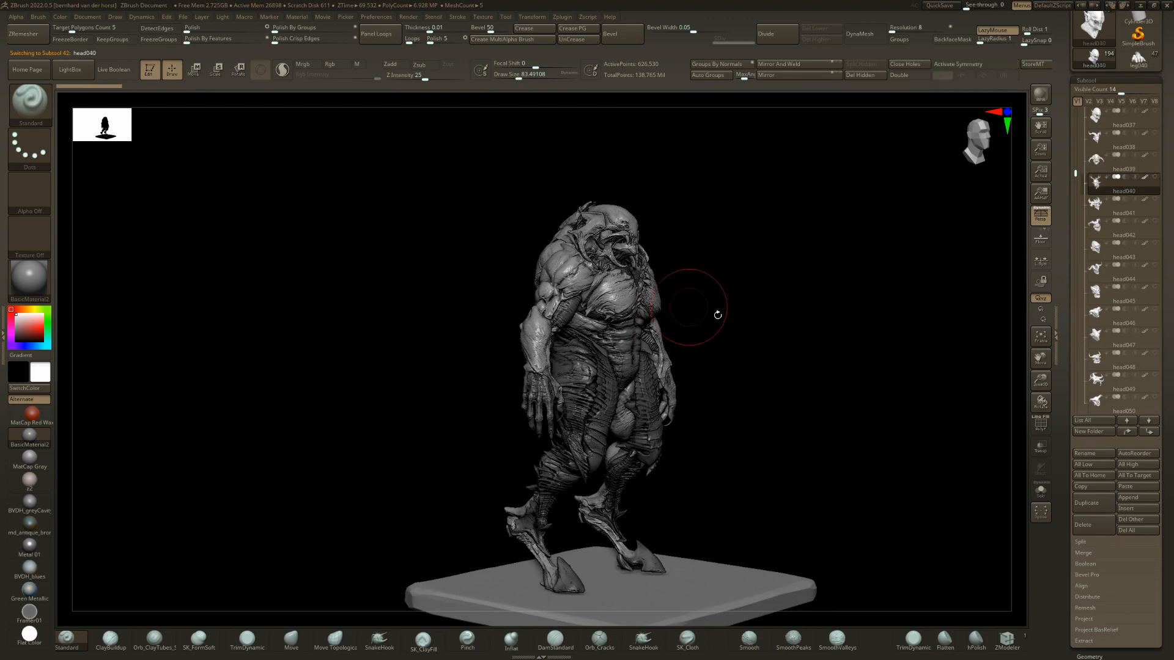
{"action": "right_click_drag", "start_coordinate": [741, 312], "coordinate": [654, 318]}
{"action": "key", "text": "Down"}
{"action": "key", "text": "Down"}
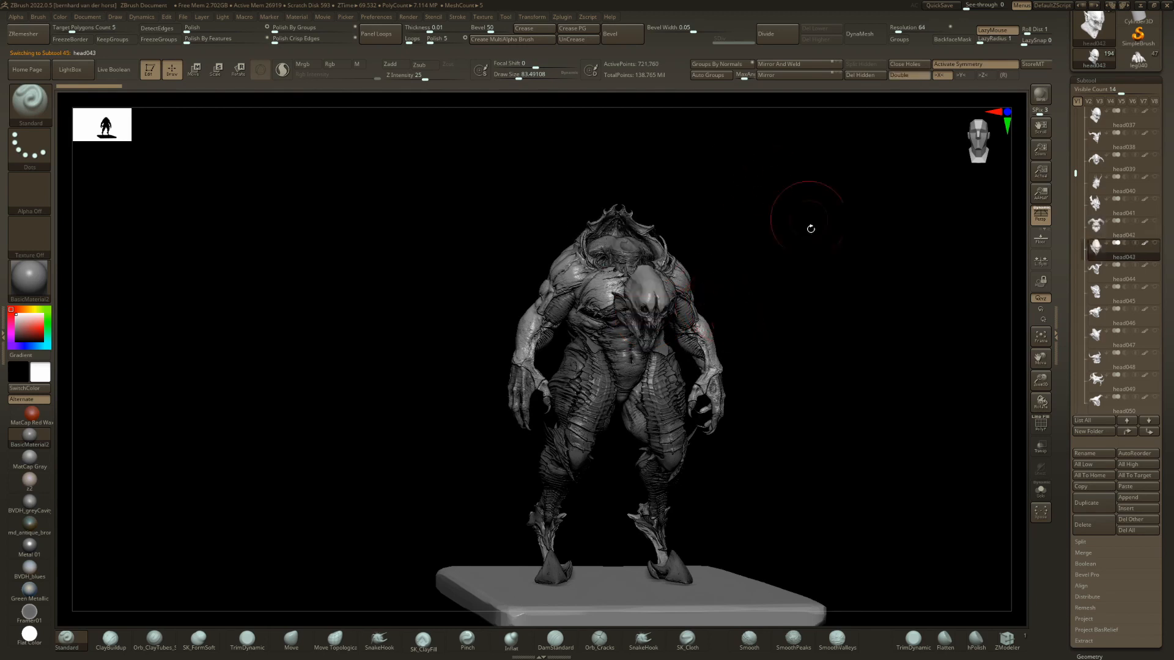
{"action": "right_click_drag", "start_coordinate": [807, 210], "coordinate": [781, 300]}
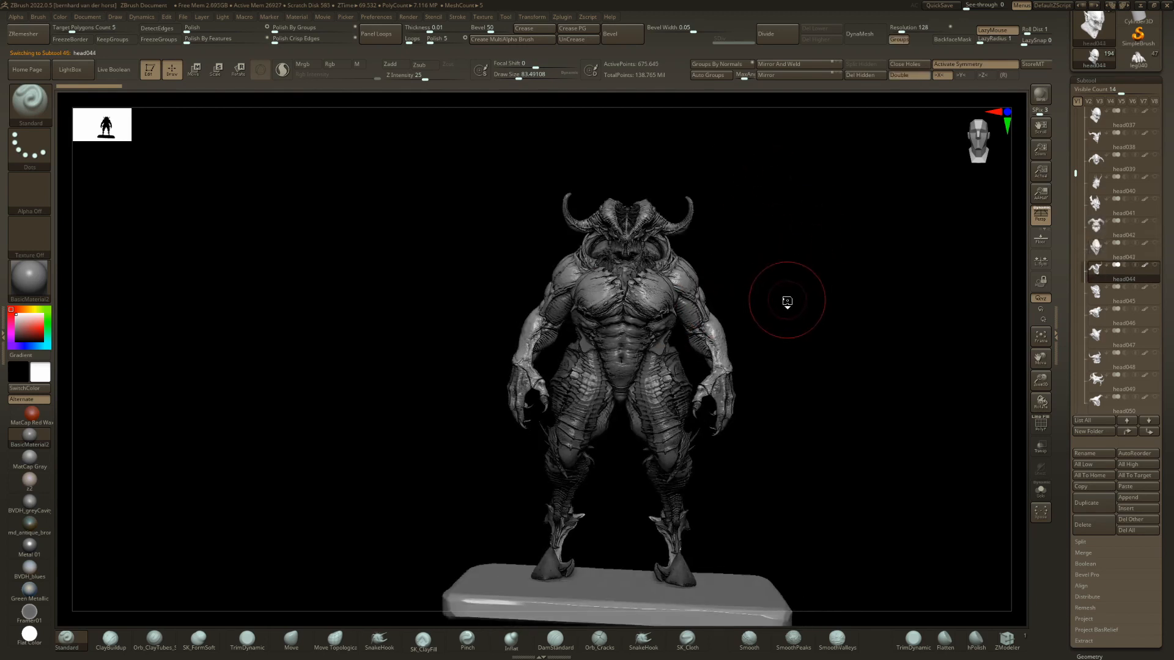
{"action": "right_click_drag", "start_coordinate": [582, 279], "coordinate": [562, 283]}
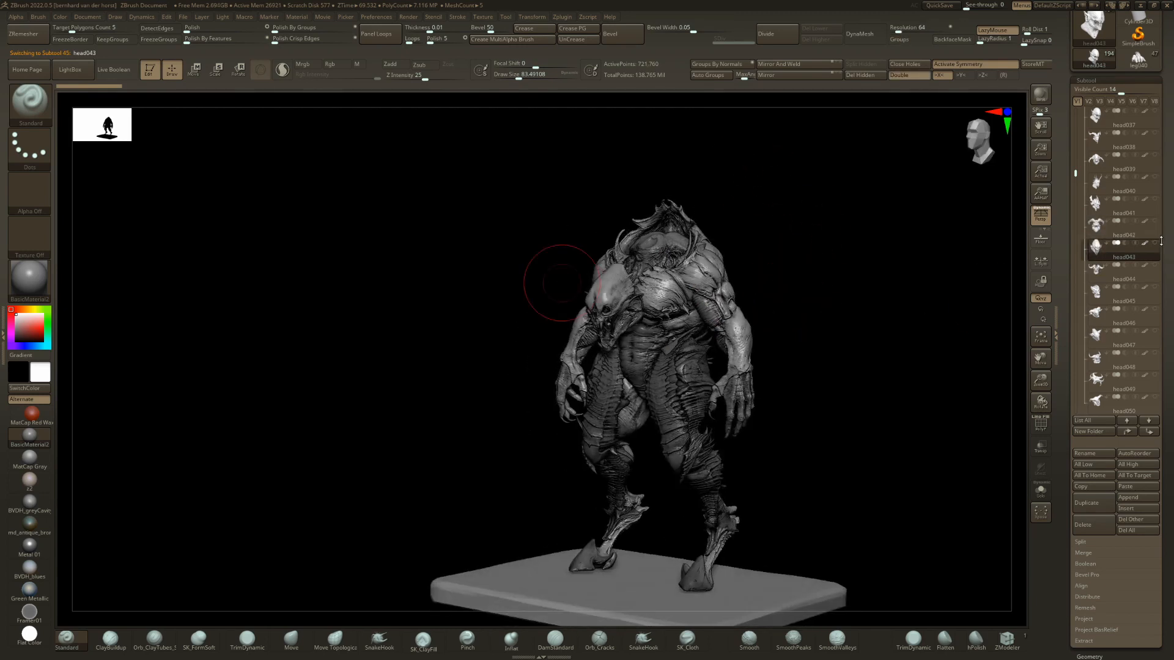
Select the body006 torso and open the subtool overview of the demon kit.
{"action": "right_click_drag", "start_coordinate": [640, 327], "coordinate": [641, 295]}
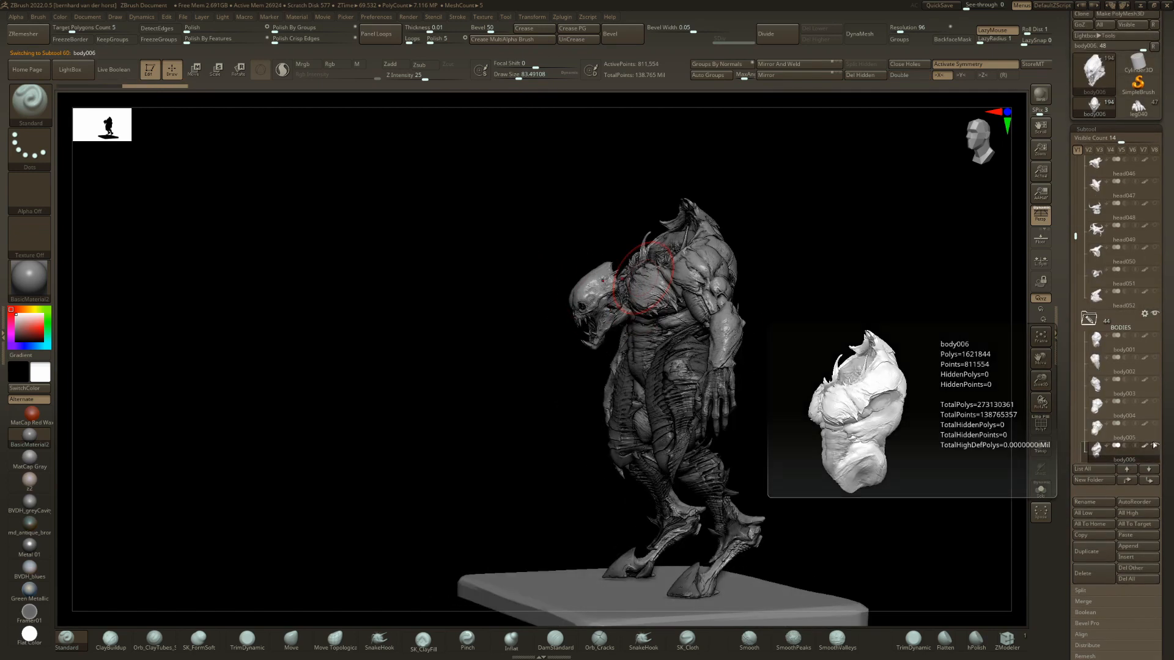
{"action": "key", "text": "n"}
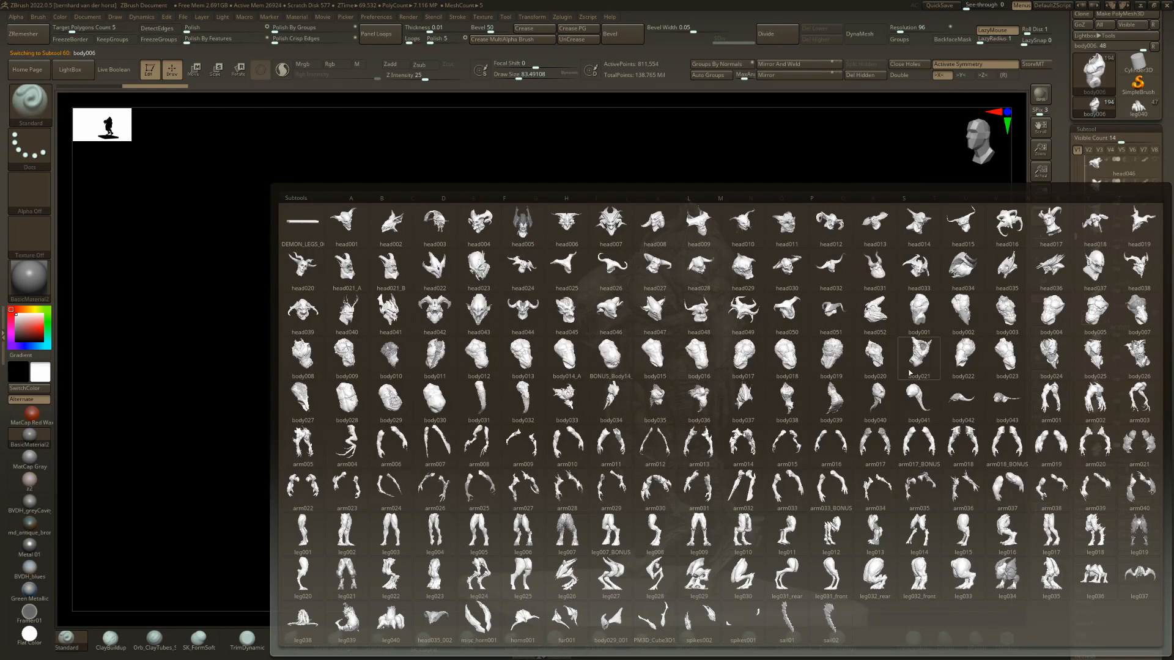
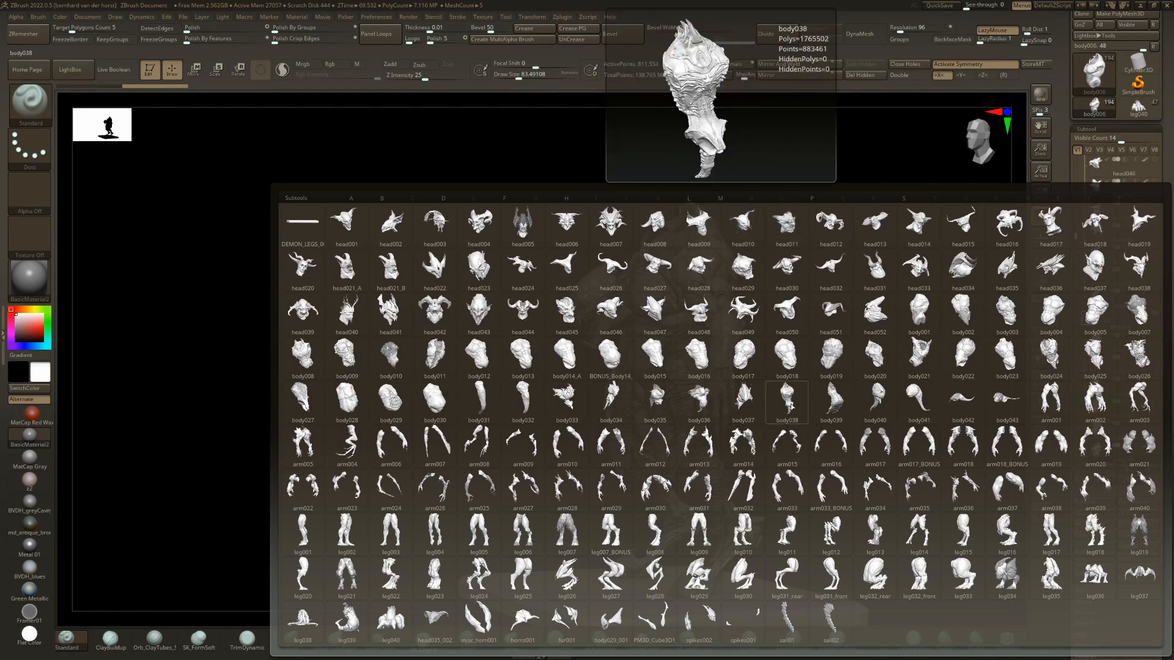
Replace the torso with body037 from the subtool overview and view the demon from both sides.
{"action": "left_click", "coordinate": [753, 405]}
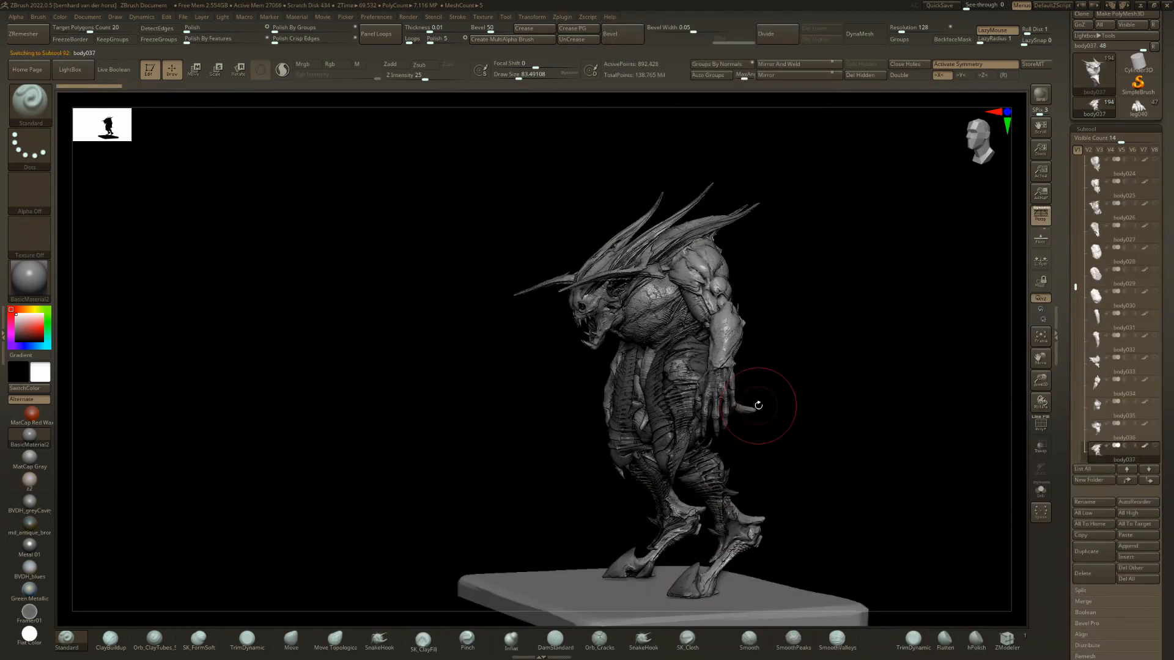
{"action": "left_click_drag", "start_coordinate": [758, 405], "coordinate": [954, 425]}
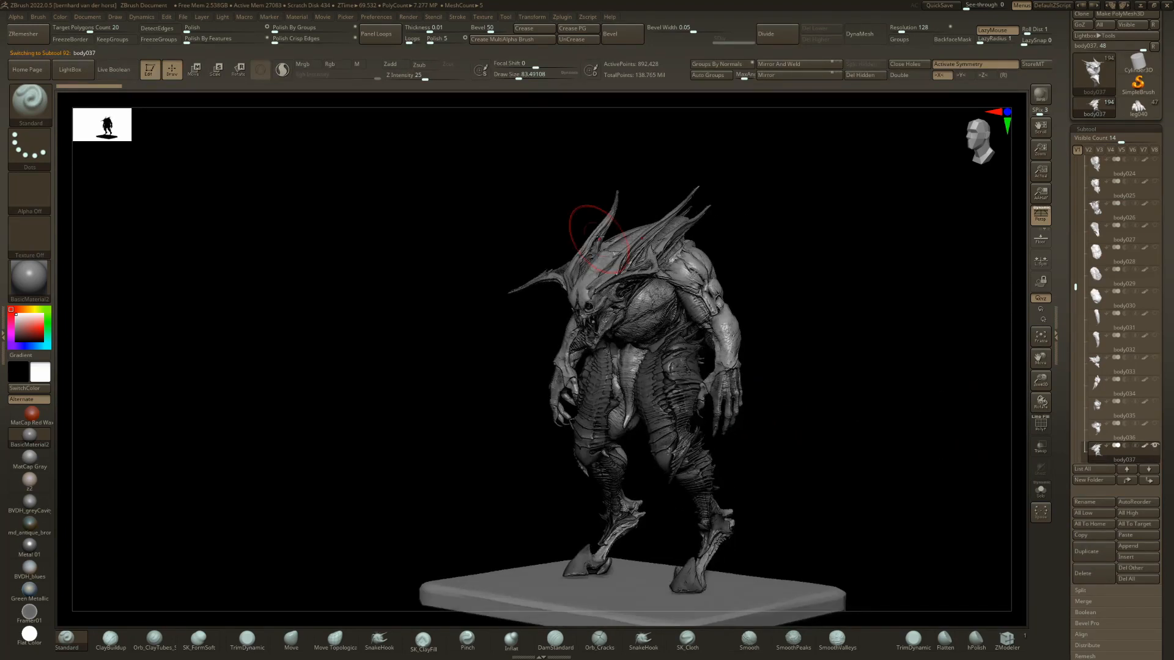
{"action": "mouse_move", "coordinate": [599, 237]}
{"action": "left_mouse_down"}
{"action": "mouse_move", "coordinate": [658, 236]}
{"action": "mouse_move", "coordinate": [718, 338]}
{"action": "mouse_move", "coordinate": [618, 367]}
{"action": "left_mouse_up"}
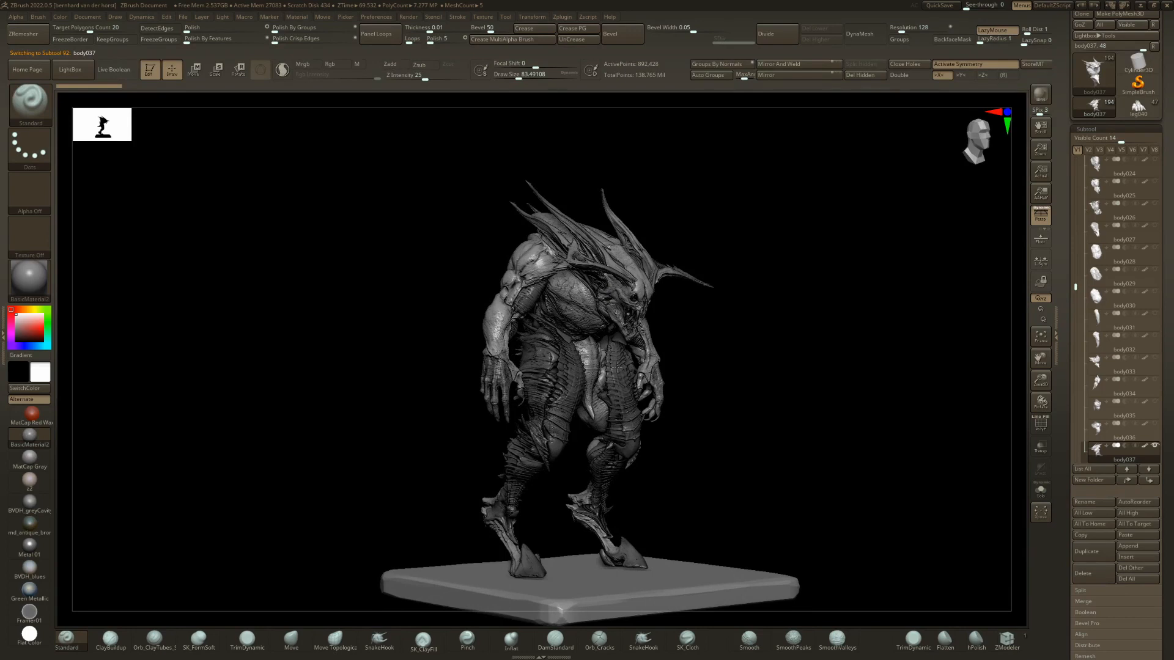
{"action": "left_click_drag", "start_coordinate": [795, 412], "coordinate": [562, 399]}
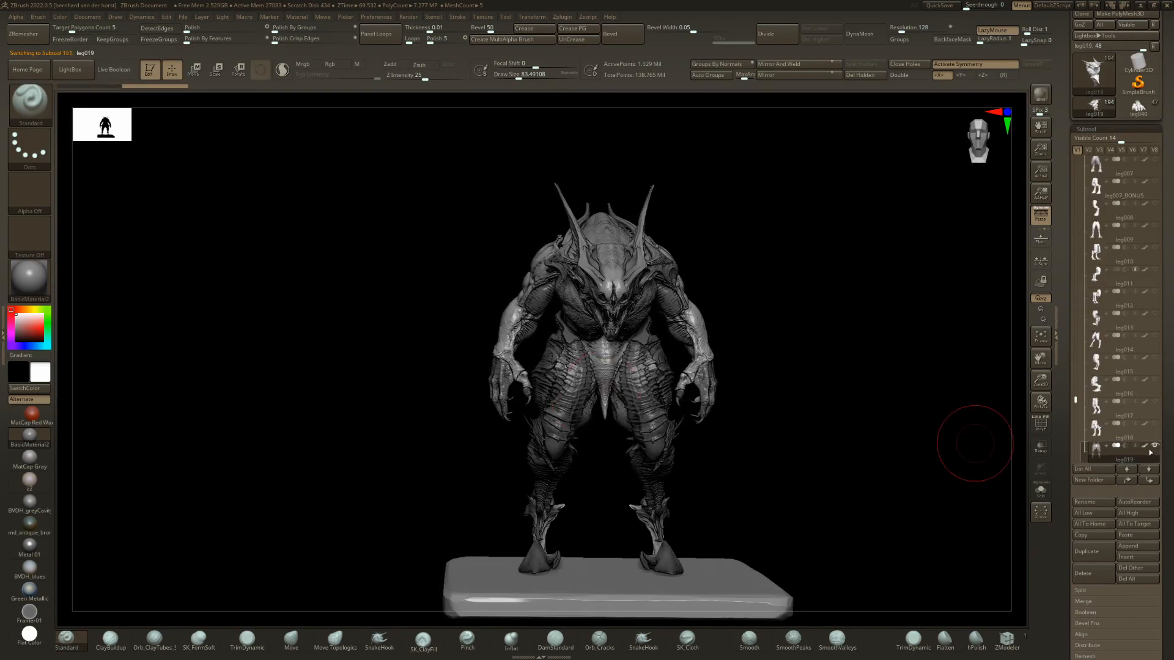
Replace the leg019 legs with leg024 from the subtool overview.
{"action": "left_click_drag", "start_coordinate": [717, 316], "coordinate": [726, 322]}
{"action": "key", "text": "n"}
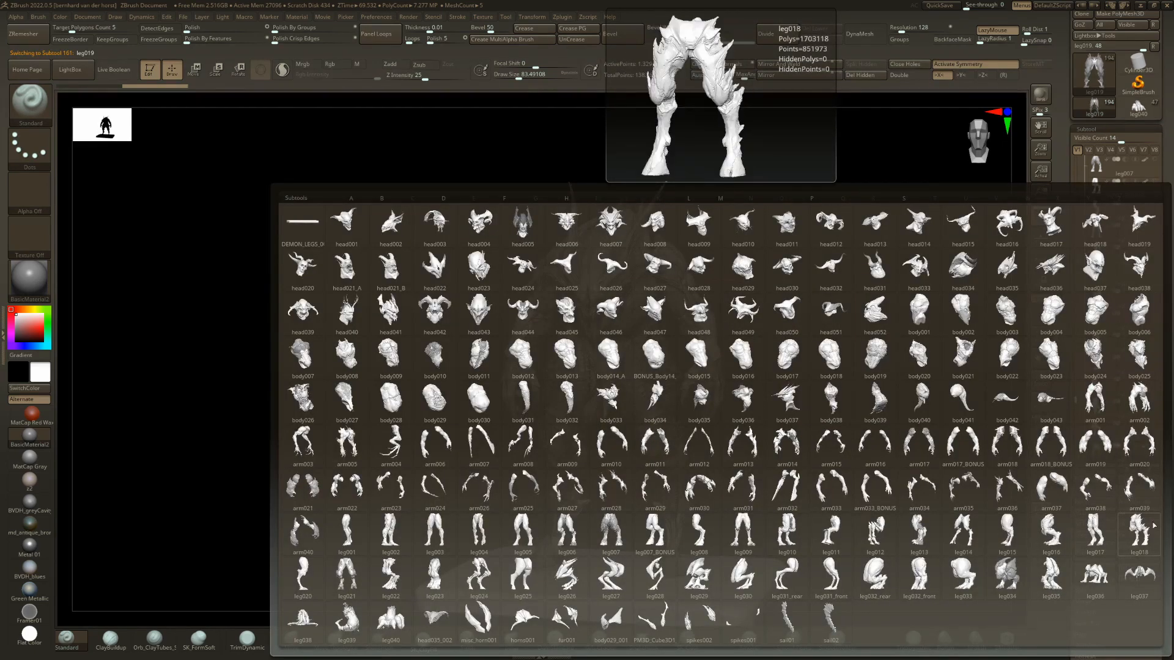
{"action": "left_click", "coordinate": [472, 578]}
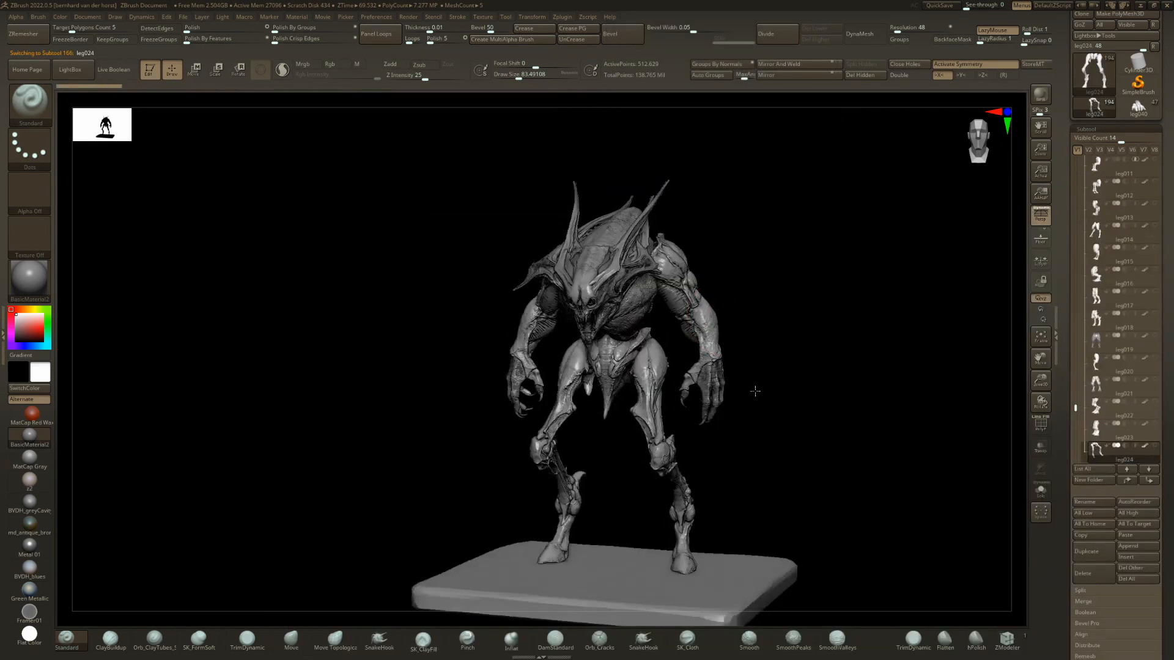
{"action": "mouse_move", "coordinate": [755, 391]}
{"action": "left_mouse_down"}
{"action": "mouse_move", "coordinate": [779, 390]}
{"action": "mouse_move", "coordinate": [719, 393]}
{"action": "mouse_move", "coordinate": [813, 392]}
{"action": "mouse_move", "coordinate": [741, 401]}
{"action": "mouse_move", "coordinate": [750, 393]}
{"action": "left_mouse_up"}
Step through the leg variants from leg024 to leg032_front and go back to leg028.
{"action": "key", "text": "Down"}
{"action": "key", "text": "Down"}
{"action": "key", "text": "Down"}
{"action": "key", "text": "Down"}
{"action": "key", "text": "Down"}
{"action": "key", "text": "Down"}
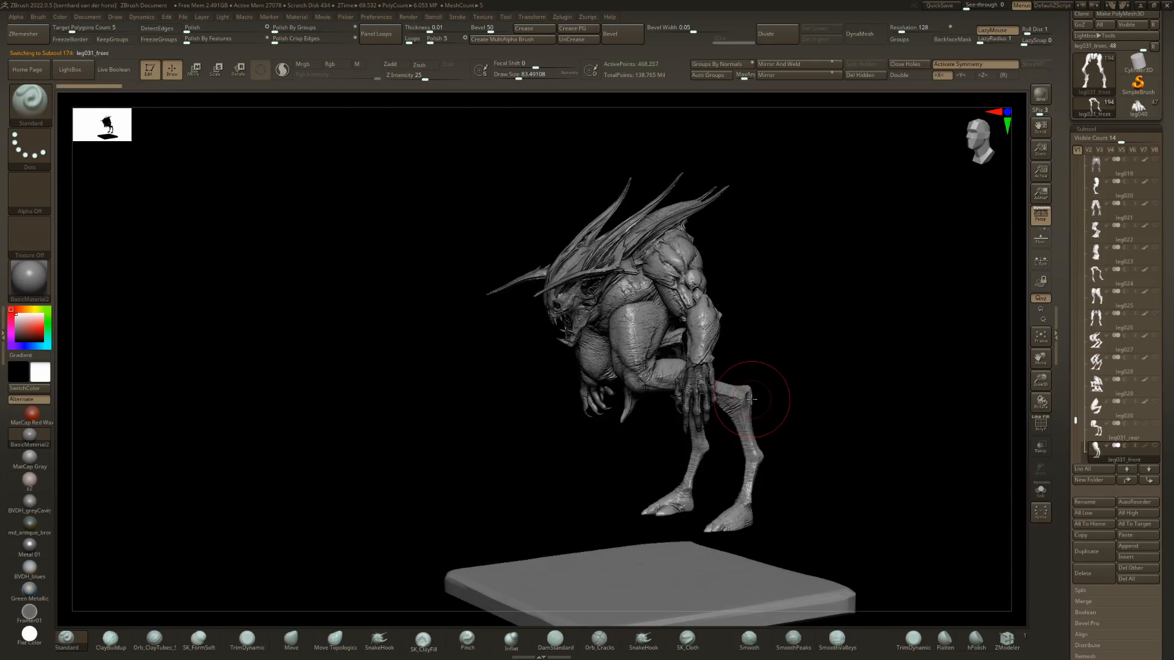
{"action": "key", "text": "Down"}
{"action": "key", "text": "Down"}
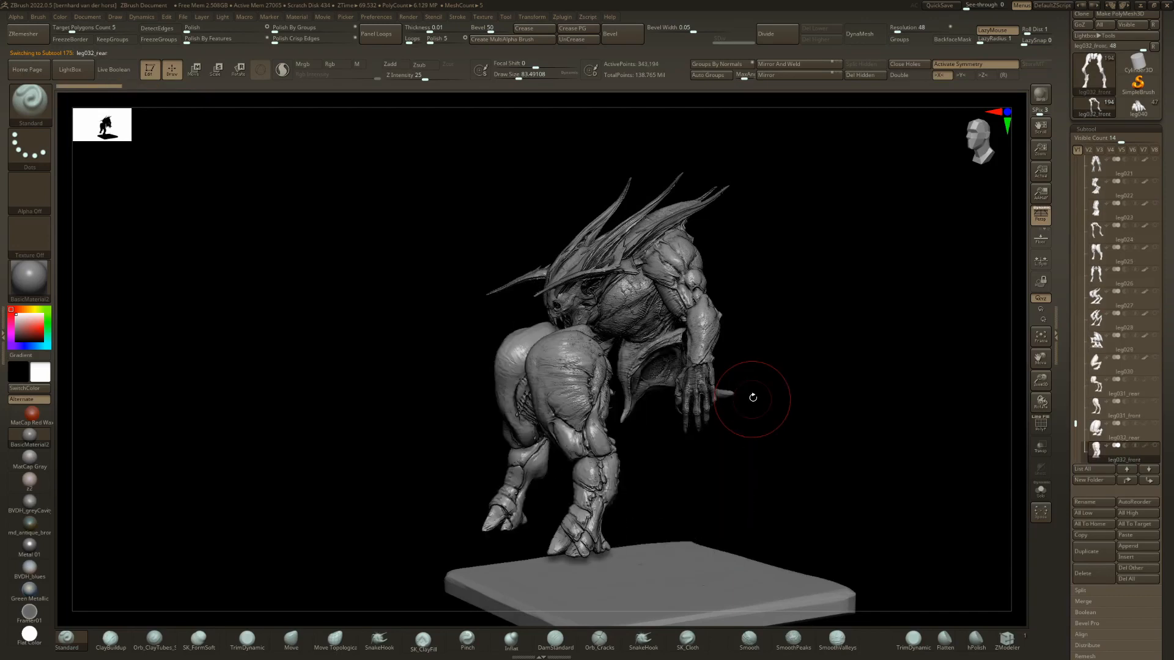
{"action": "key", "text": "Up"}
{"action": "key", "text": "Up"}
{"action": "key", "text": "Up"}
{"action": "key", "text": "Up"}
{"action": "key", "text": "Up"}
{"action": "key", "text": "Up"}
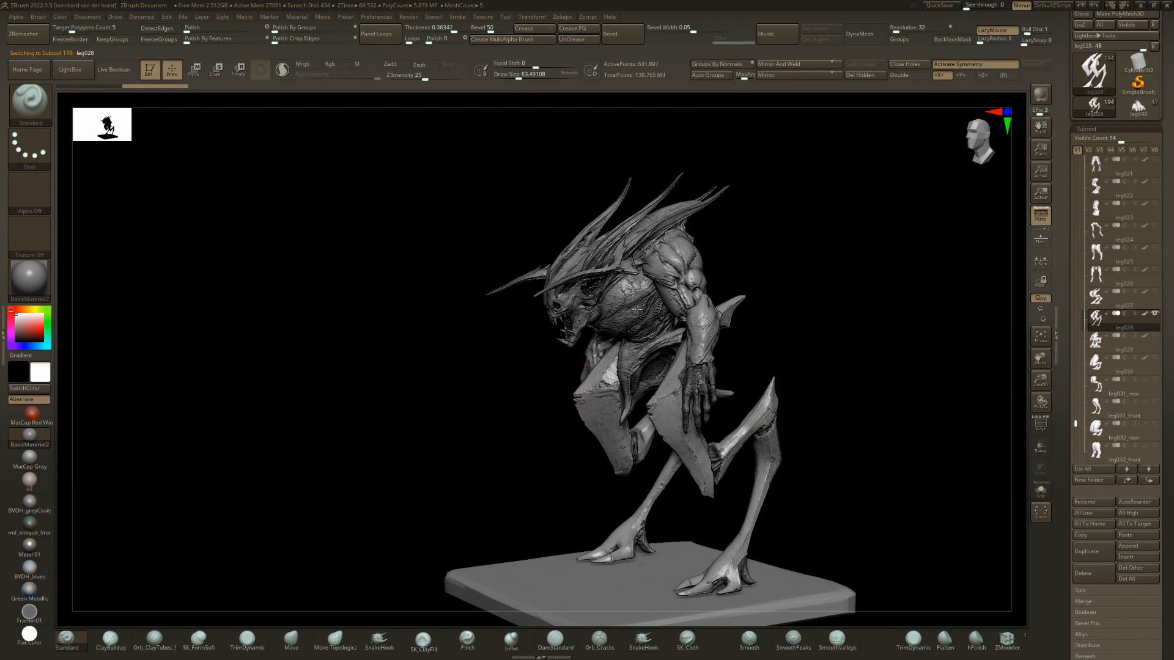
Replace the arm011 arms with arm040 from the subtool overview.
{"action": "left_click_drag", "start_coordinate": [453, 318], "coordinate": [652, 285]}
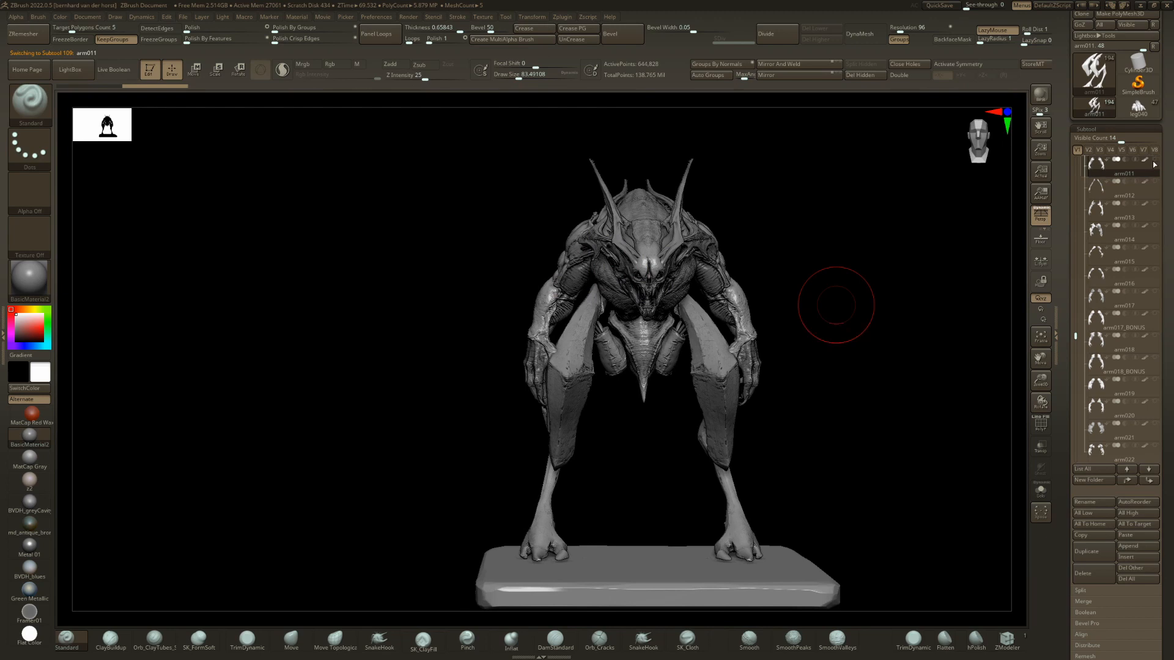
{"action": "left_click", "coordinate": [1092, 469]}
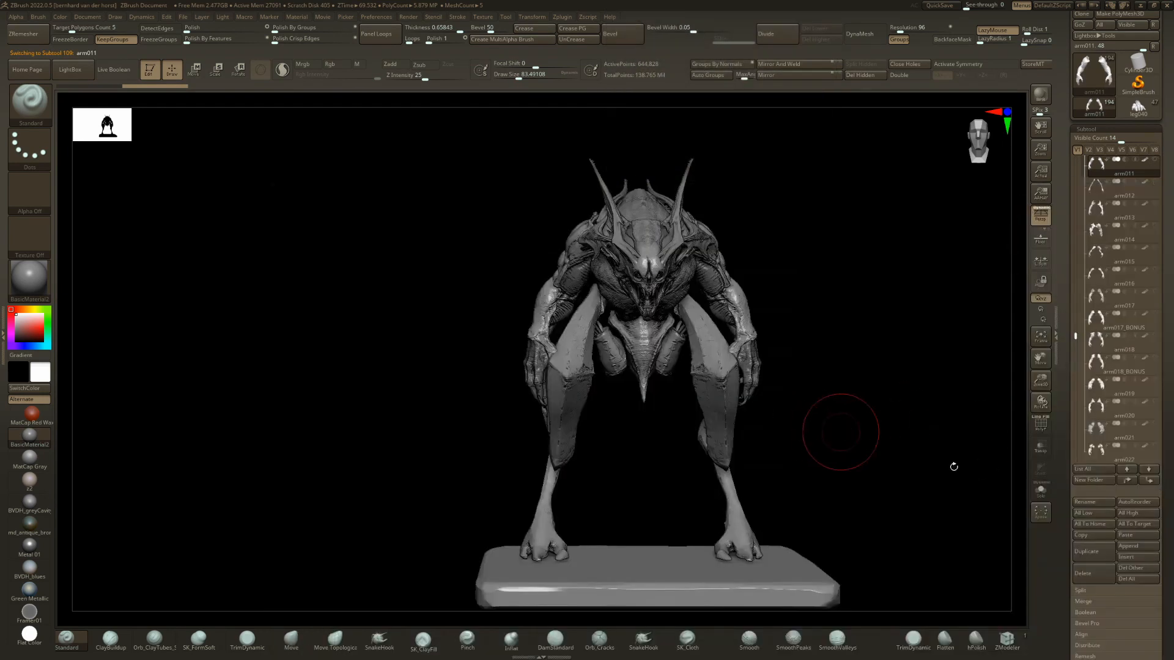
{"action": "key", "text": "n"}
{"action": "left_click", "coordinate": [673, 404]}
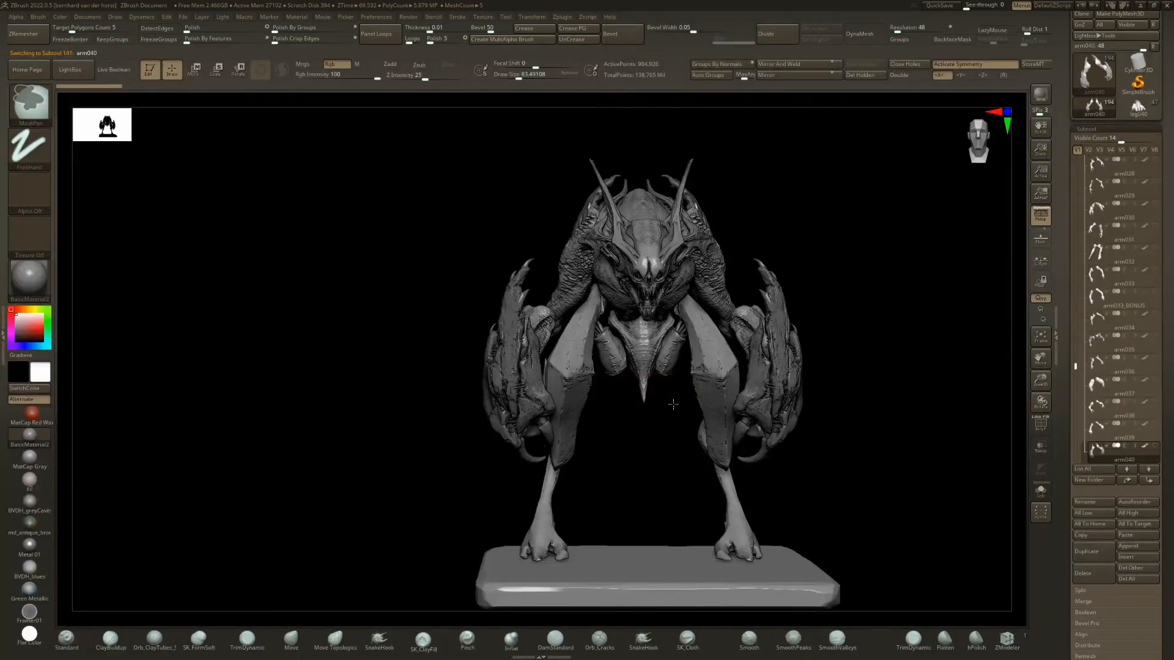
{"action": "mouse_move", "coordinate": [673, 404]}
{"action": "right_mouse_down", "text": "ctrl"}
{"action": "mouse_move", "coordinate": [661, 393]}
{"action": "mouse_move", "coordinate": [748, 349]}
{"action": "mouse_move", "coordinate": [725, 354]}
{"action": "mouse_move", "coordinate": [802, 399]}
{"action": "right_mouse_up", "text": "ctrl"}
{"action": "left_click", "coordinate": [1155, 447]}
Set the obese layer of the arm040 arms to 1.
{"action": "left_click_drag", "start_coordinate": [1162, 454], "coordinate": [1162, 296]}
{"action": "right_click_drag", "start_coordinate": [746, 385], "coordinate": [650, 404]}
{"action": "left_click_drag", "start_coordinate": [1169, 604], "coordinate": [1159, 489]}
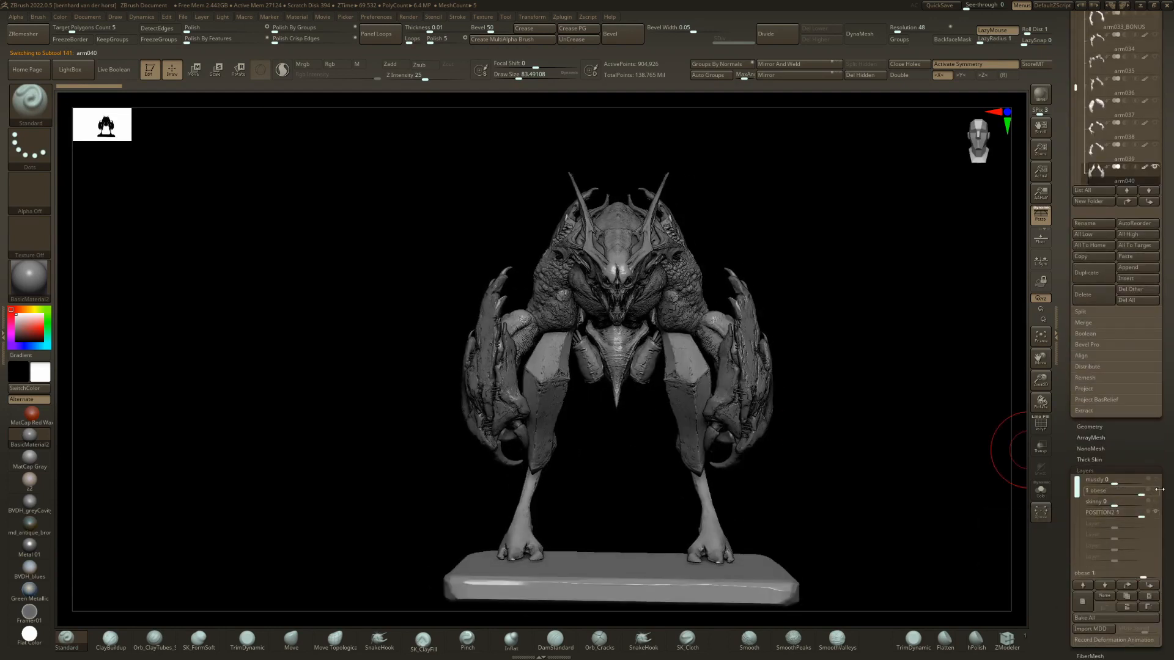
Select the body037 torso and raise its obese layer to give the demon a fuller belly.
{"action": "right_click_drag", "start_coordinate": [530, 296], "coordinate": [607, 315]}
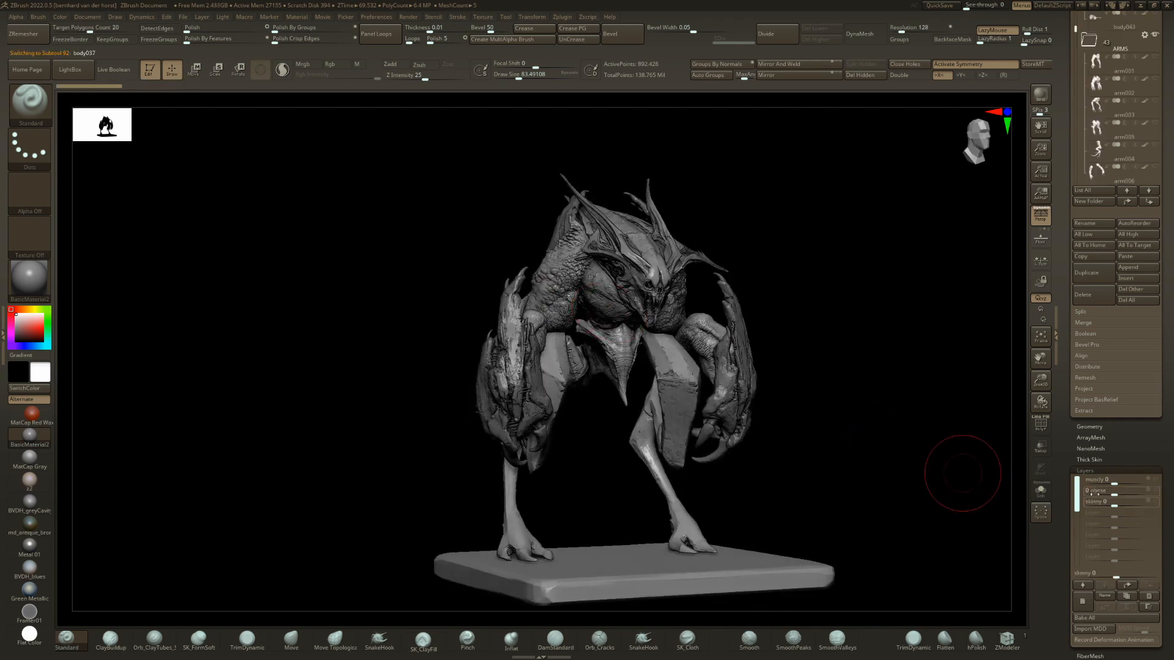
{"action": "left_click_drag", "start_coordinate": [1129, 490], "coordinate": [1153, 488]}
{"action": "mouse_move", "coordinate": [619, 411]}
{"action": "right_mouse_down"}
{"action": "mouse_move", "coordinate": [561, 379]}
{"action": "mouse_move", "coordinate": [585, 415]}
{"action": "mouse_move", "coordinate": [549, 401]}
{"action": "right_mouse_up"}
Select the leg028 legs and compare their bulkier layer off and on, leaving it at 1.
{"action": "left_click", "coordinate": [549, 401], "text": "alt"}
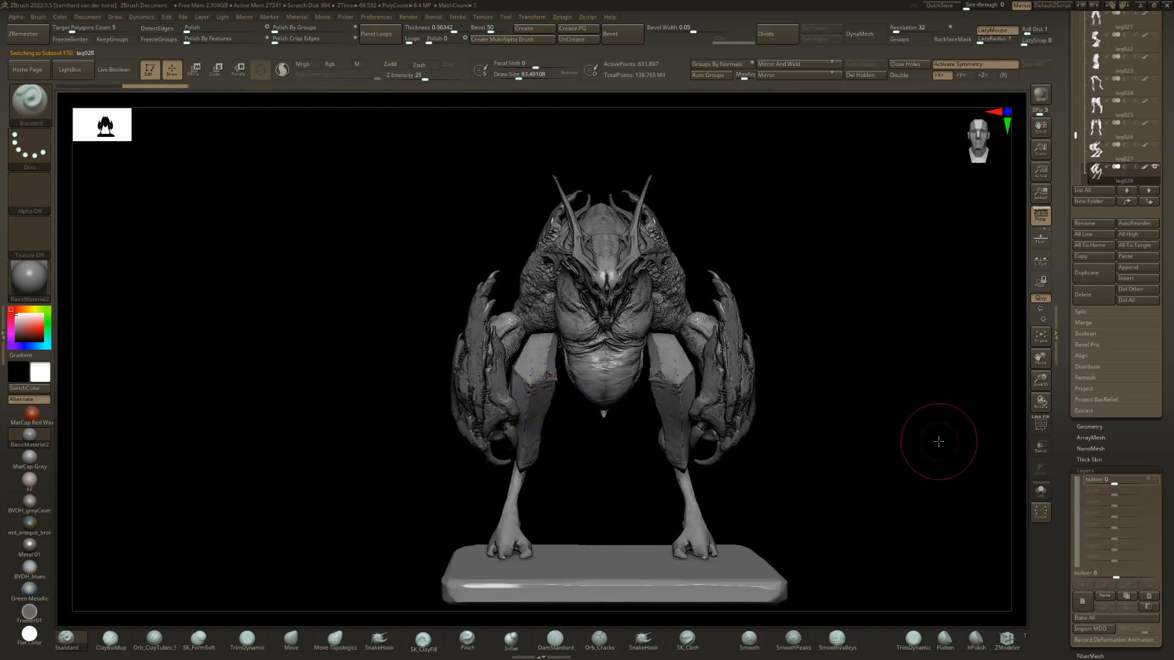
{"action": "left_click_drag", "start_coordinate": [1121, 481], "coordinate": [1161, 475]}
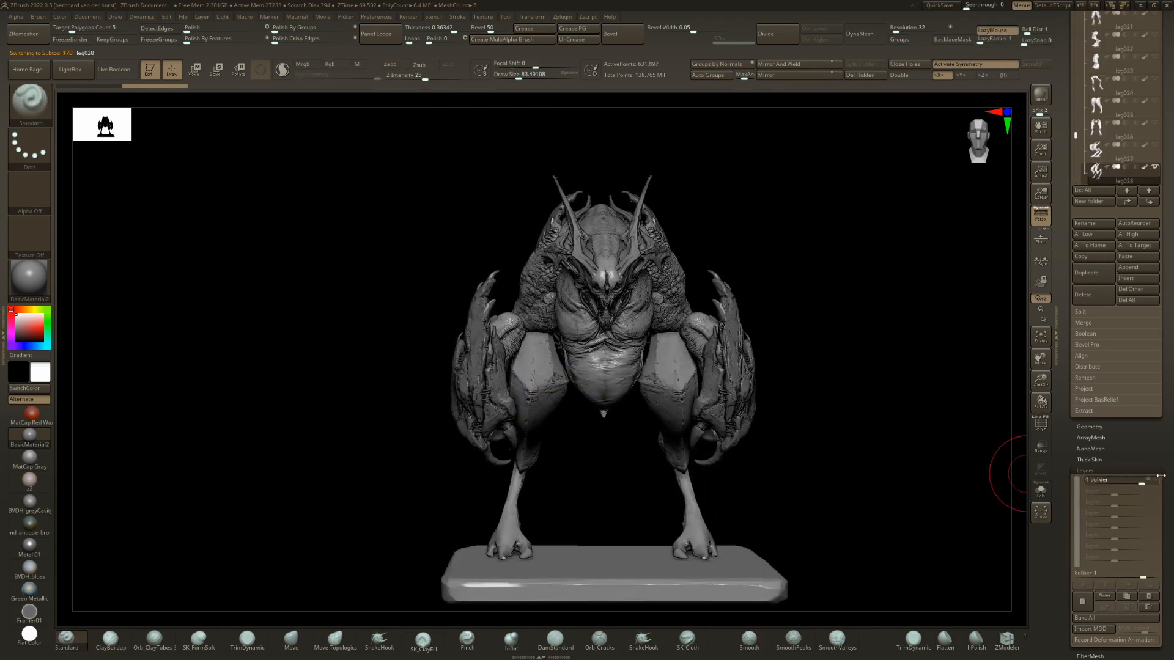
{"action": "key", "text": "Return"}
{"action": "right_click_drag", "start_coordinate": [602, 280], "coordinate": [491, 298]}
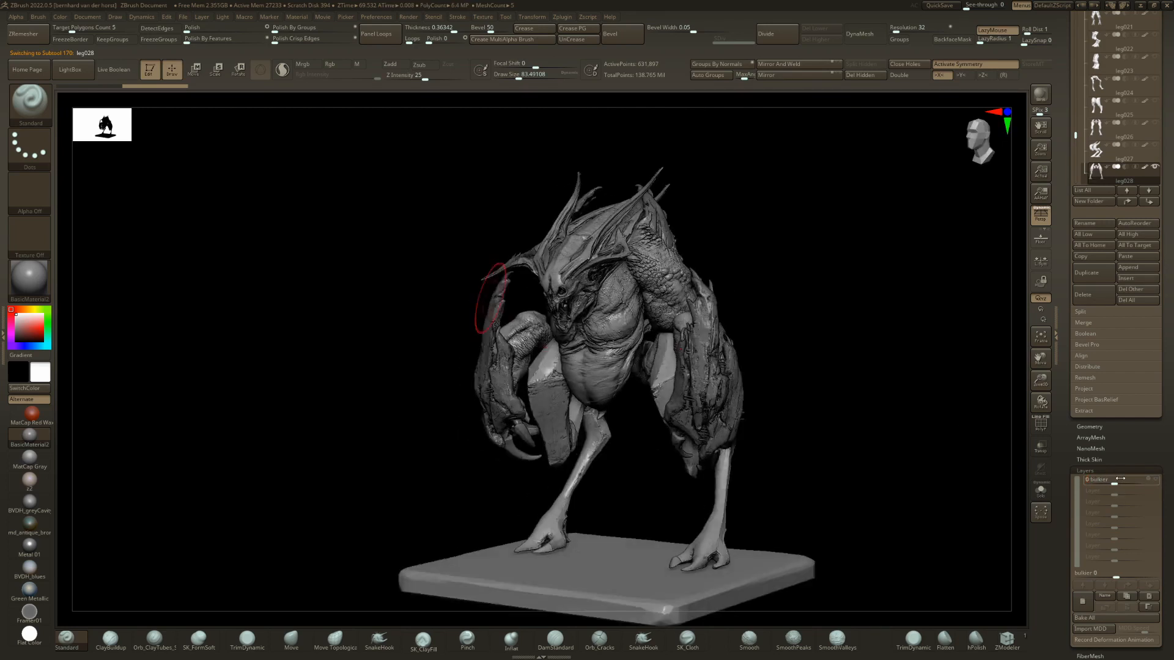
{"action": "left_click_drag", "start_coordinate": [1121, 479], "coordinate": [1148, 478]}
{"action": "mouse_move", "coordinate": [701, 378]}
{"action": "right_mouse_down"}
{"action": "mouse_move", "coordinate": [807, 379]}
{"action": "mouse_move", "coordinate": [713, 391]}
{"action": "right_mouse_up"}
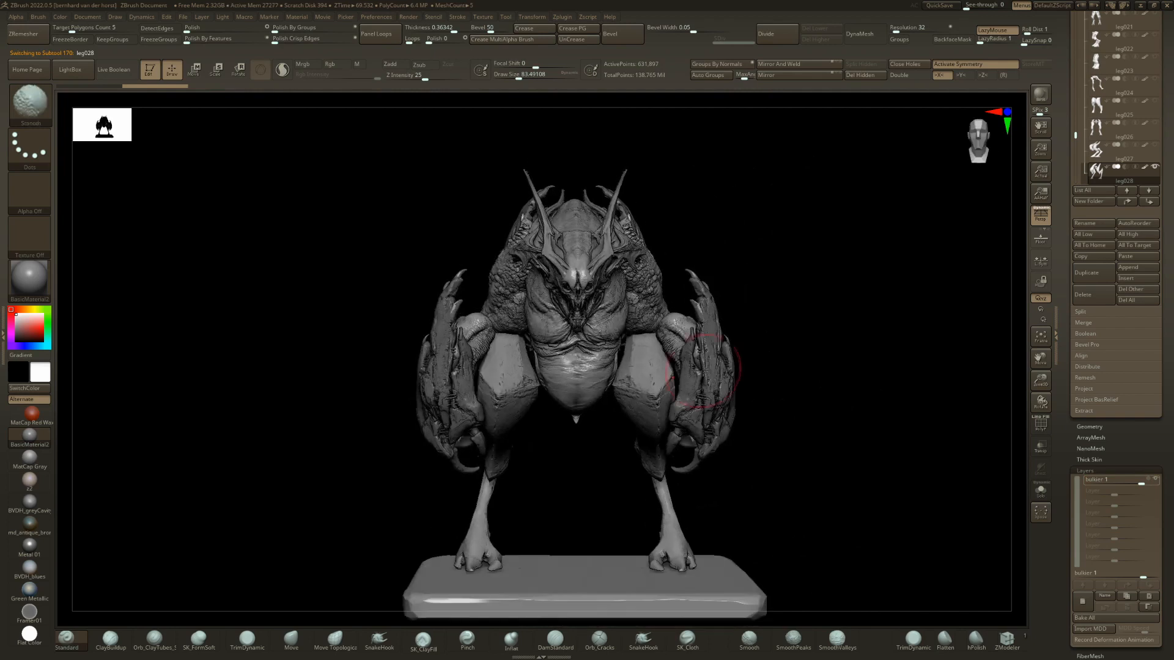
Move the leg028 legs about 2.51 inward, closer to the torso on both sides.
{"action": "key", "text": "w"}
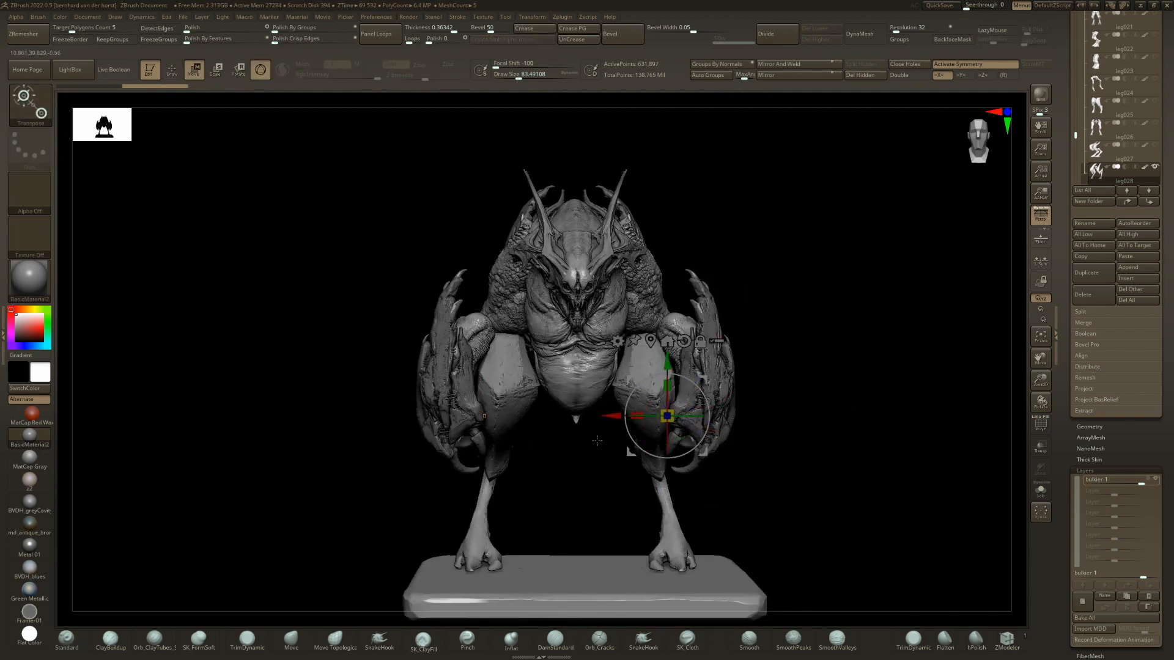
{"action": "left_click_drag", "start_coordinate": [608, 414], "coordinate": [594, 416]}
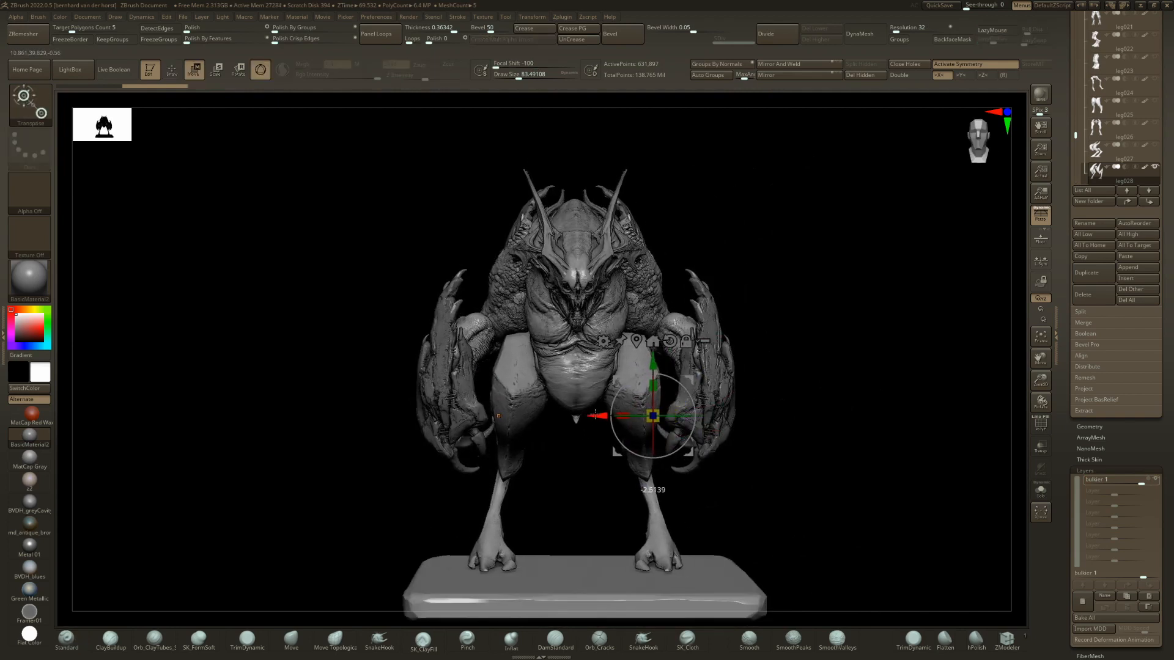
{"action": "mouse_move", "coordinate": [595, 416]}
{"action": "right_mouse_down"}
{"action": "mouse_move", "coordinate": [514, 417]}
{"action": "mouse_move", "coordinate": [595, 416]}
{"action": "right_mouse_up"}
{"action": "right_click_drag", "start_coordinate": [856, 398], "coordinate": [707, 388]}
{"action": "left_click_drag", "start_coordinate": [715, 384], "coordinate": [700, 380]}
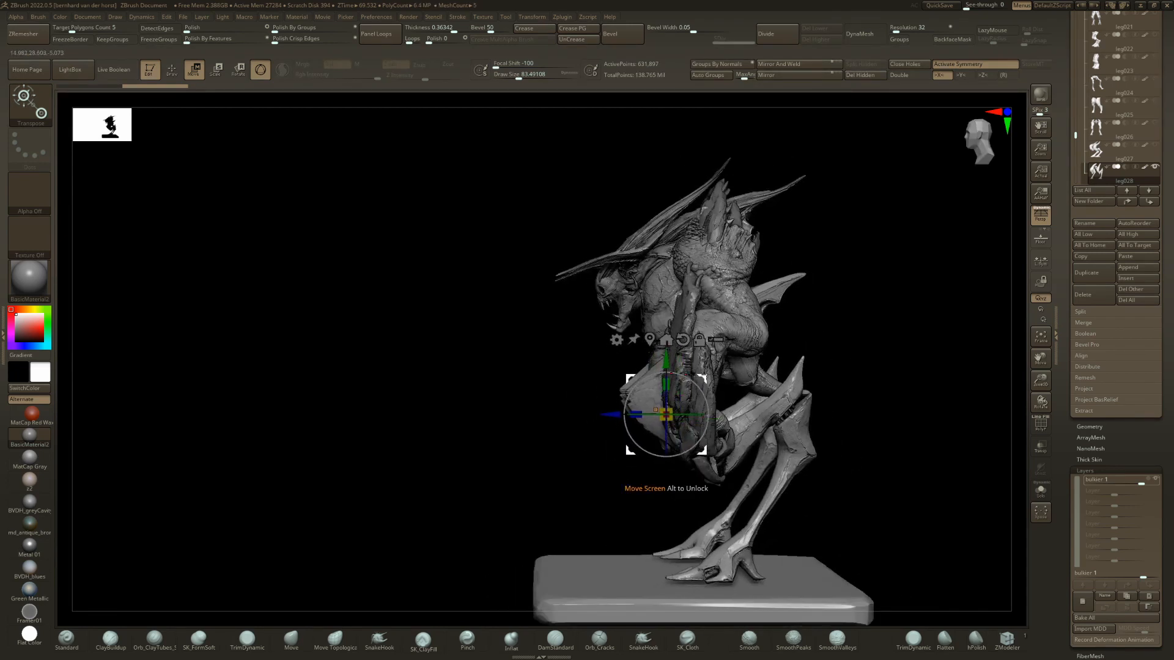
{"action": "key", "text": "q"}
{"action": "mouse_move", "coordinate": [696, 374]}
{"action": "right_mouse_down"}
{"action": "mouse_move", "coordinate": [749, 382]}
{"action": "mouse_move", "coordinate": [703, 362]}
{"action": "right_mouse_up"}
Stretch the leg028 legs vertically by a factor of about 1.05.
{"action": "key", "text": "w"}
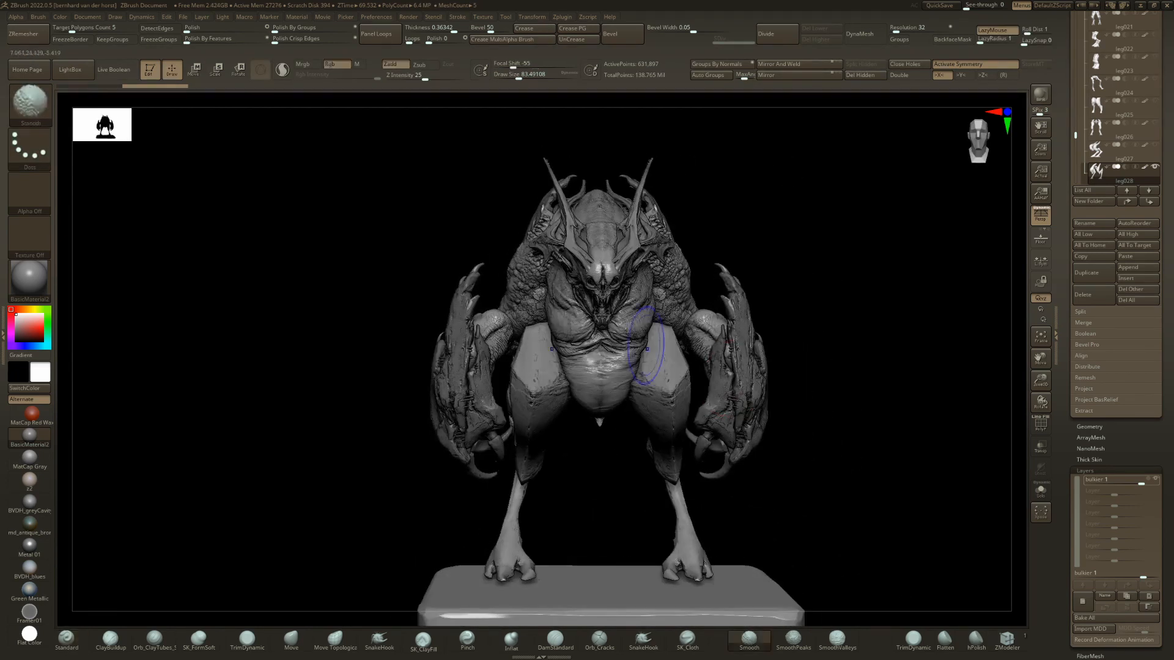
{"action": "left_click_drag", "start_coordinate": [683, 391], "coordinate": [687, 383]}
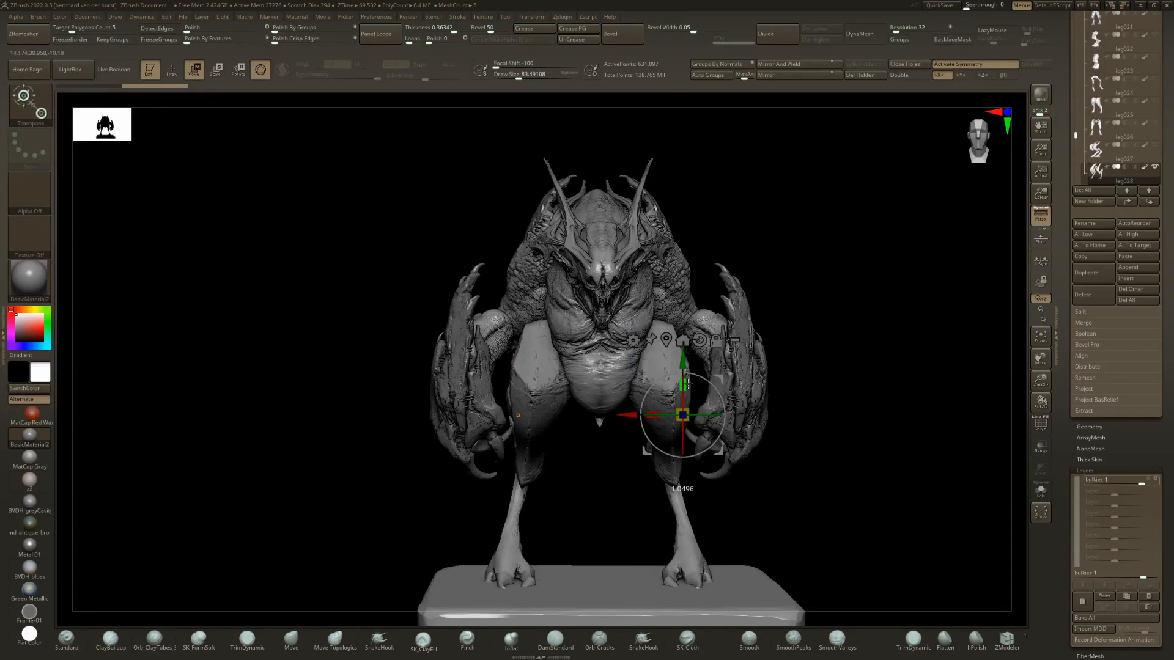
{"action": "key", "text": "q"}
{"action": "mouse_move", "coordinate": [651, 391]}
{"action": "right_mouse_down", "text": "ctrl"}
{"action": "mouse_move", "coordinate": [648, 358]}
{"action": "mouse_move", "coordinate": [575, 400]}
{"action": "mouse_move", "coordinate": [655, 401]}
{"action": "right_mouse_up", "text": "ctrl"}
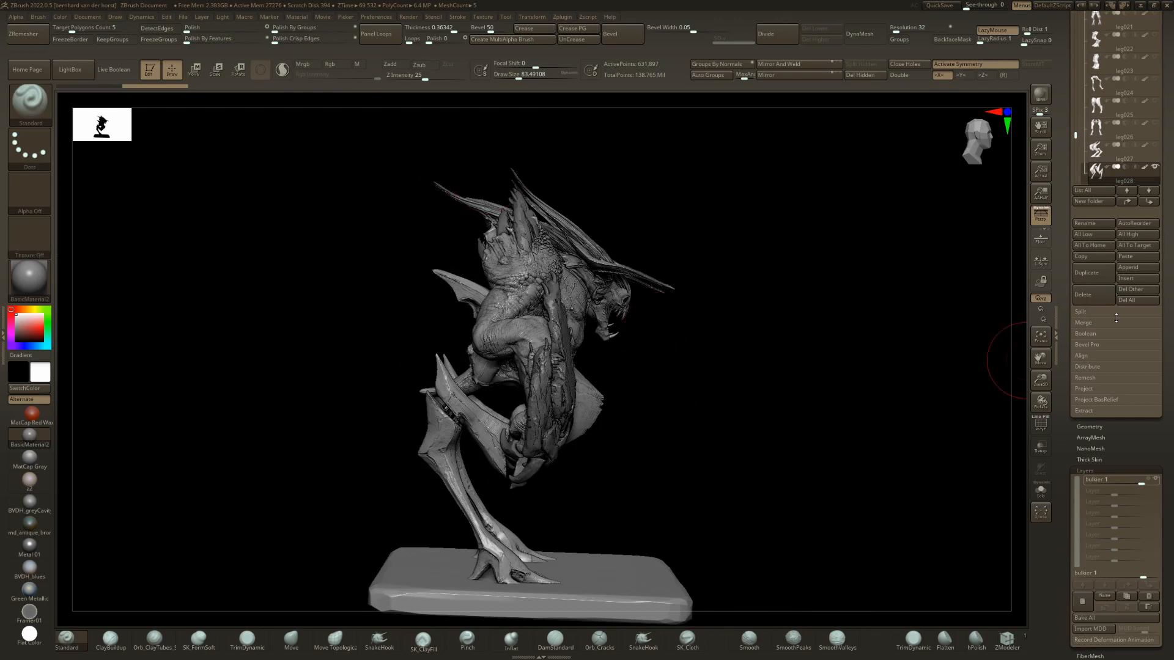
Switch to the demon legs tool showing leg040 and view the figure from the front and sides.
{"action": "left_click_drag", "start_coordinate": [1171, 165], "coordinate": [1171, 401]}
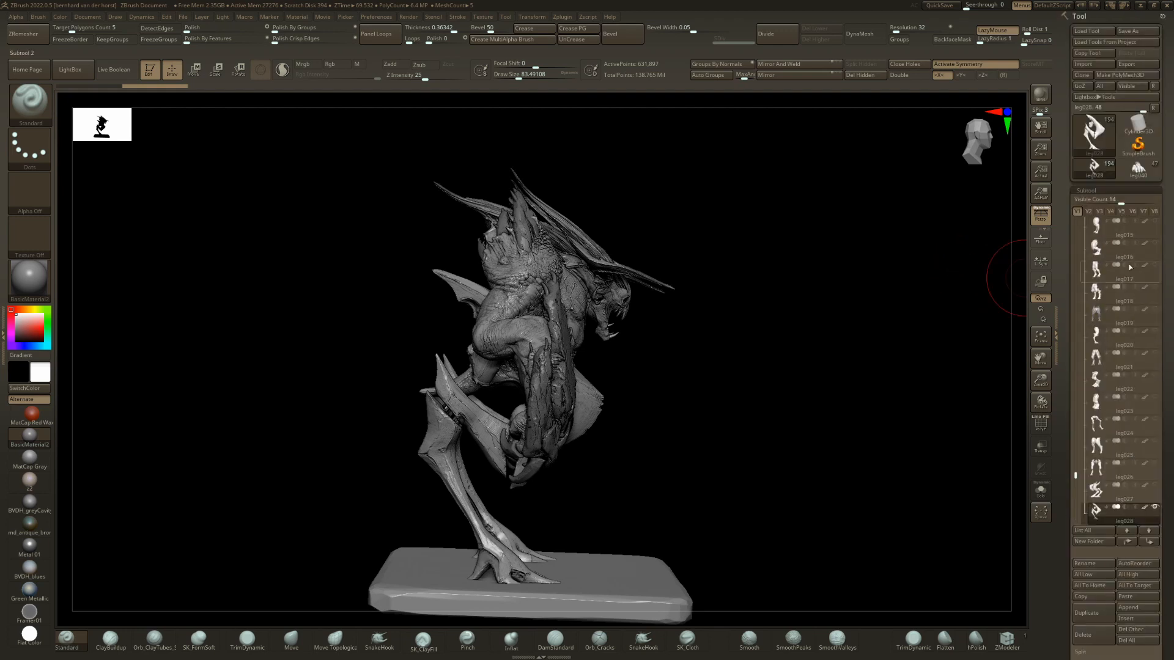
{"action": "left_click", "coordinate": [1136, 170]}
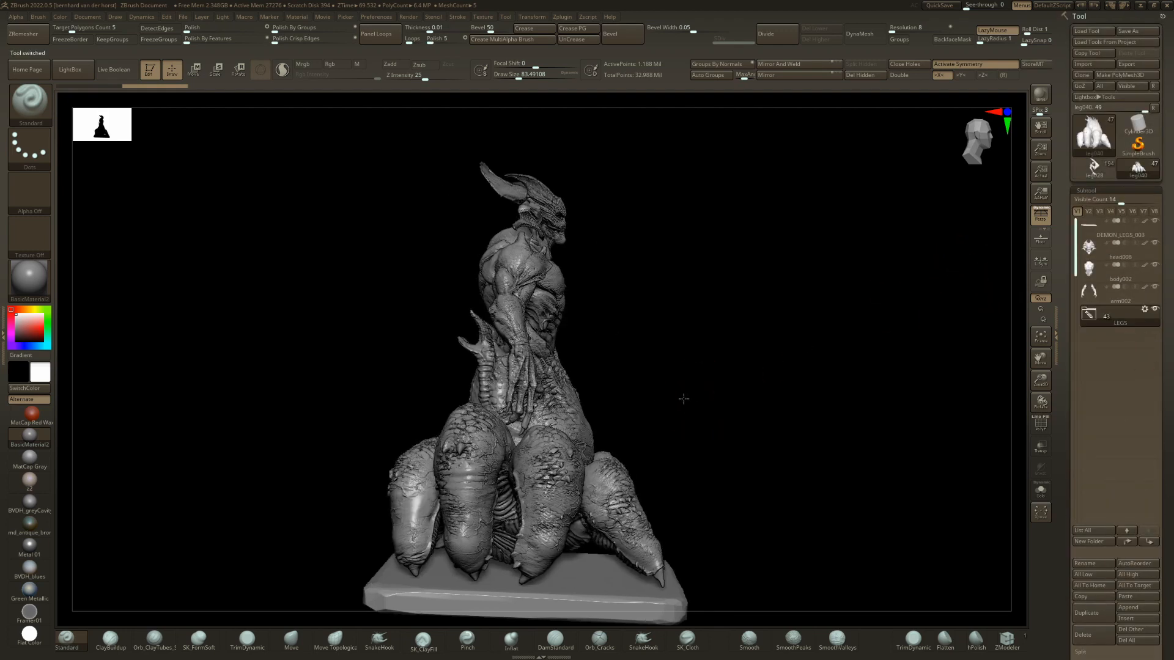
{"action": "left_click_drag", "start_coordinate": [681, 398], "coordinate": [884, 405]}
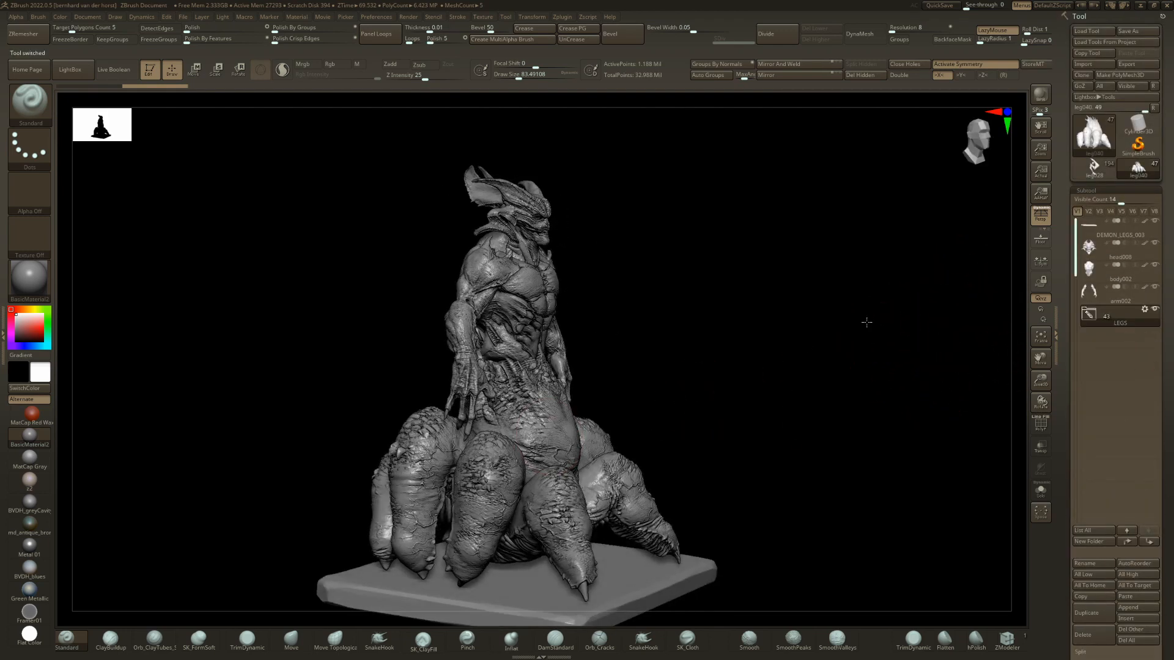
{"action": "left_click_drag", "start_coordinate": [866, 322], "coordinate": [810, 295], "text": "shift"}
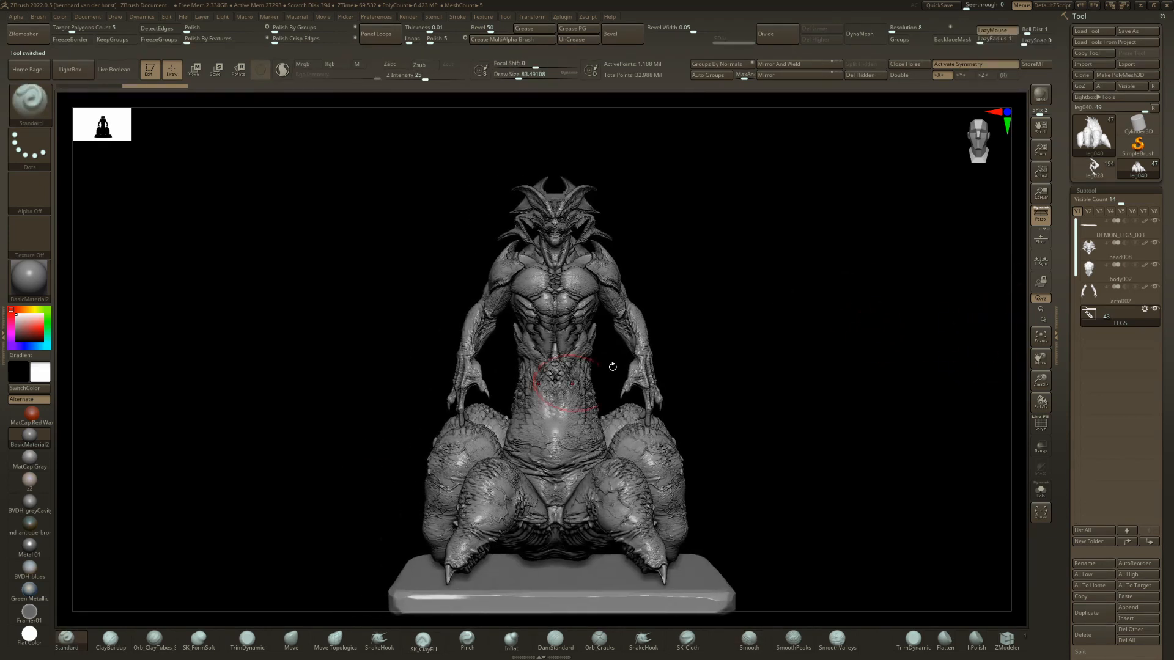
{"action": "left_click_drag", "start_coordinate": [812, 383], "coordinate": [732, 440]}
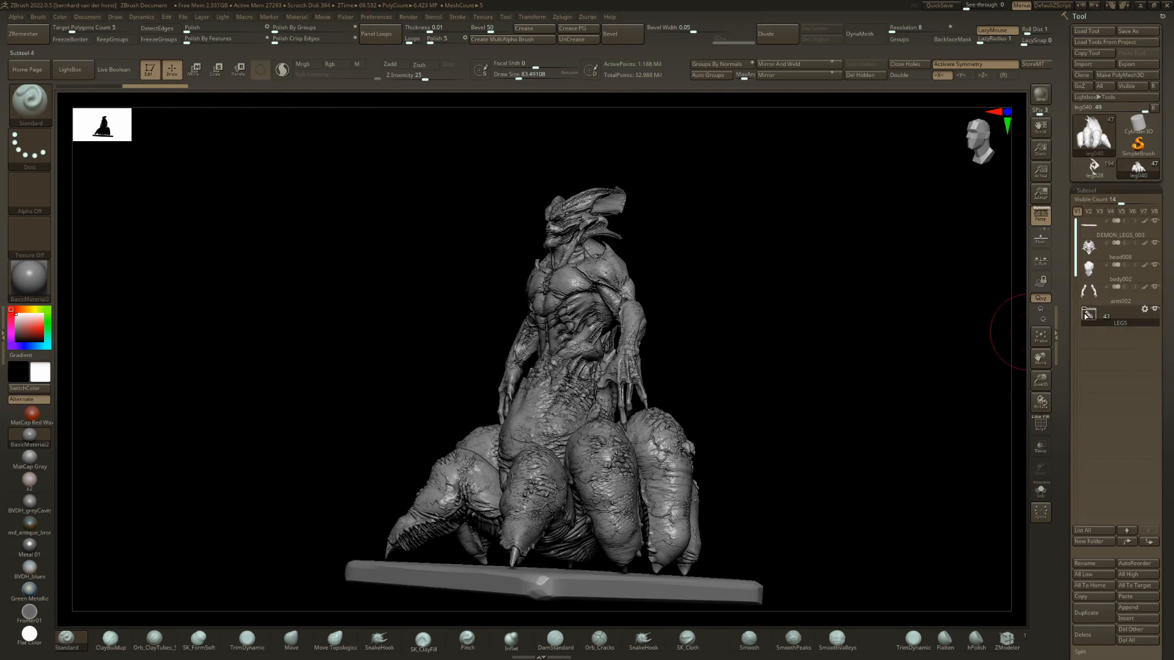
Expand the LEGS folder in the subtool list and replace the figure's legs with leg001.
{"action": "left_click", "coordinate": [1088, 314]}
{"action": "left_click_drag", "start_coordinate": [486, 313], "coordinate": [587, 342], "text": "shift"}
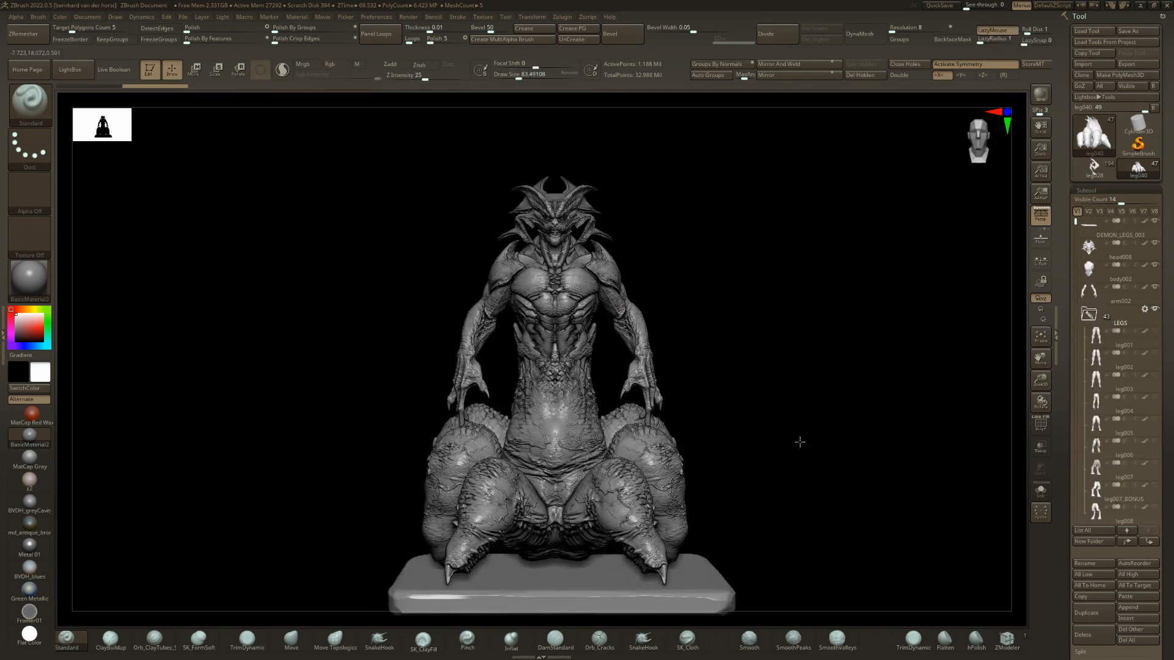
{"action": "left_click_drag", "start_coordinate": [994, 453], "coordinate": [925, 483]}
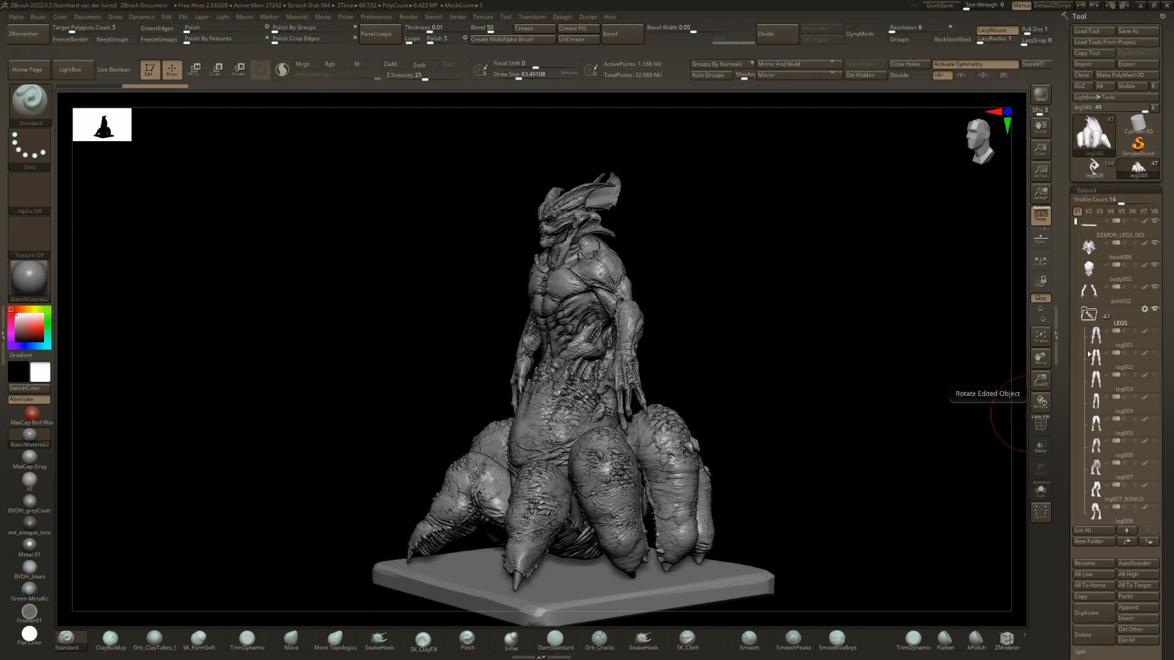
{"action": "mouse_move", "coordinate": [1126, 306]}
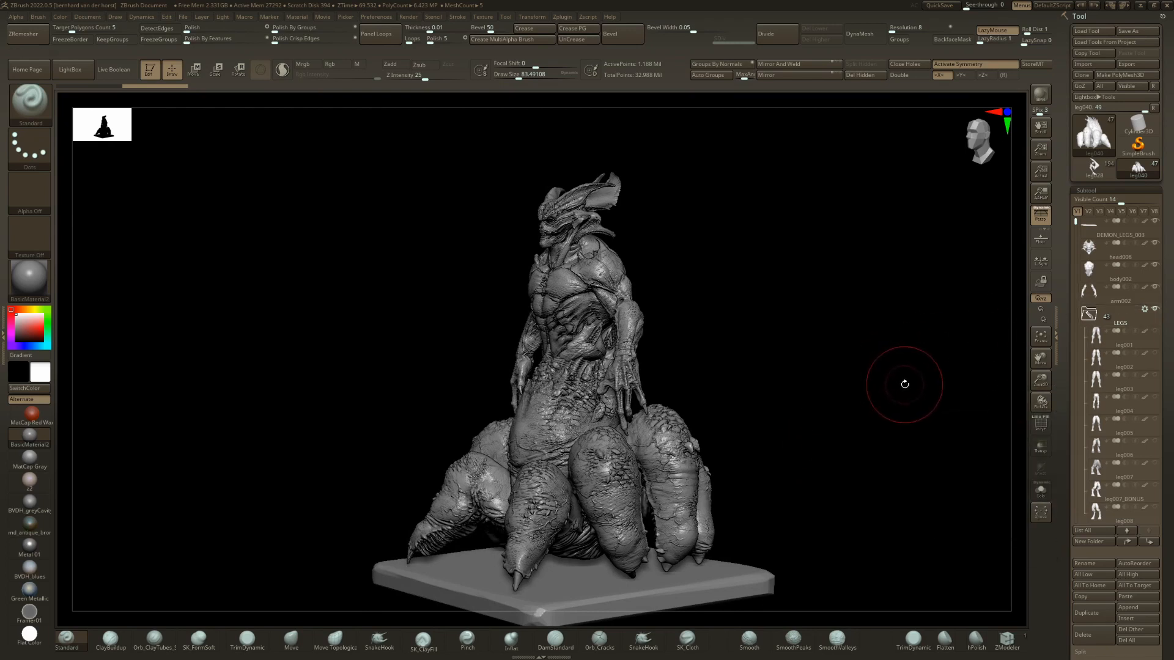
{"action": "left_click", "coordinate": [1087, 319]}
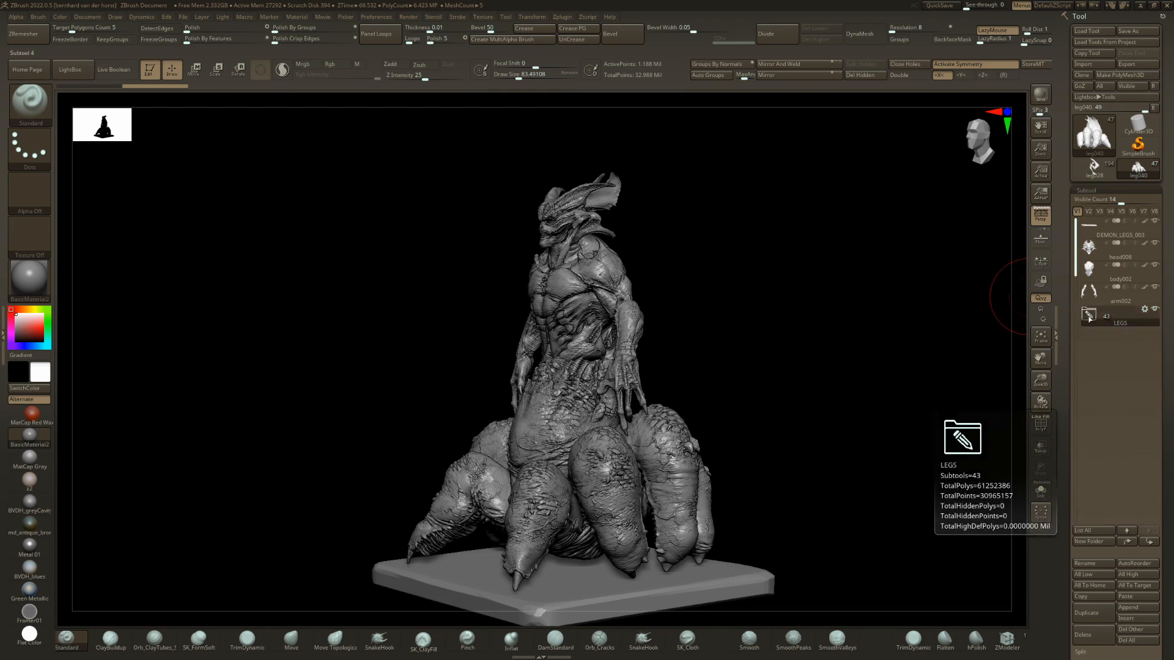
{"action": "left_click", "coordinate": [1087, 319]}
{"action": "left_click", "coordinate": [1095, 358]}
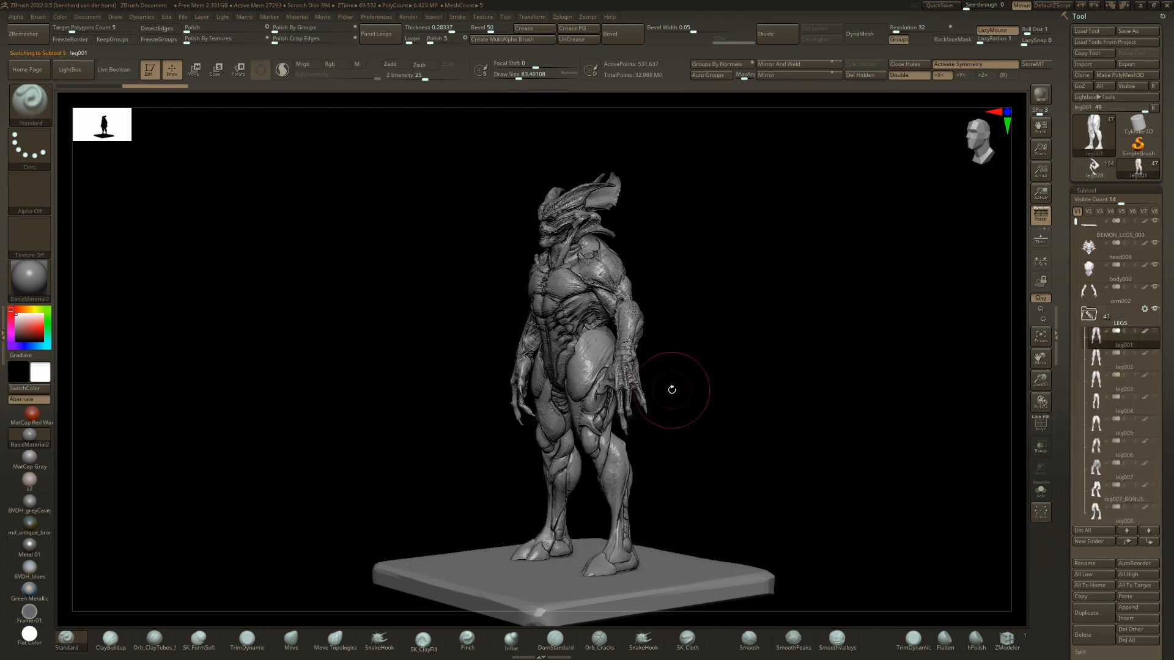
{"action": "left_click_drag", "start_coordinate": [671, 387], "coordinate": [707, 388]}
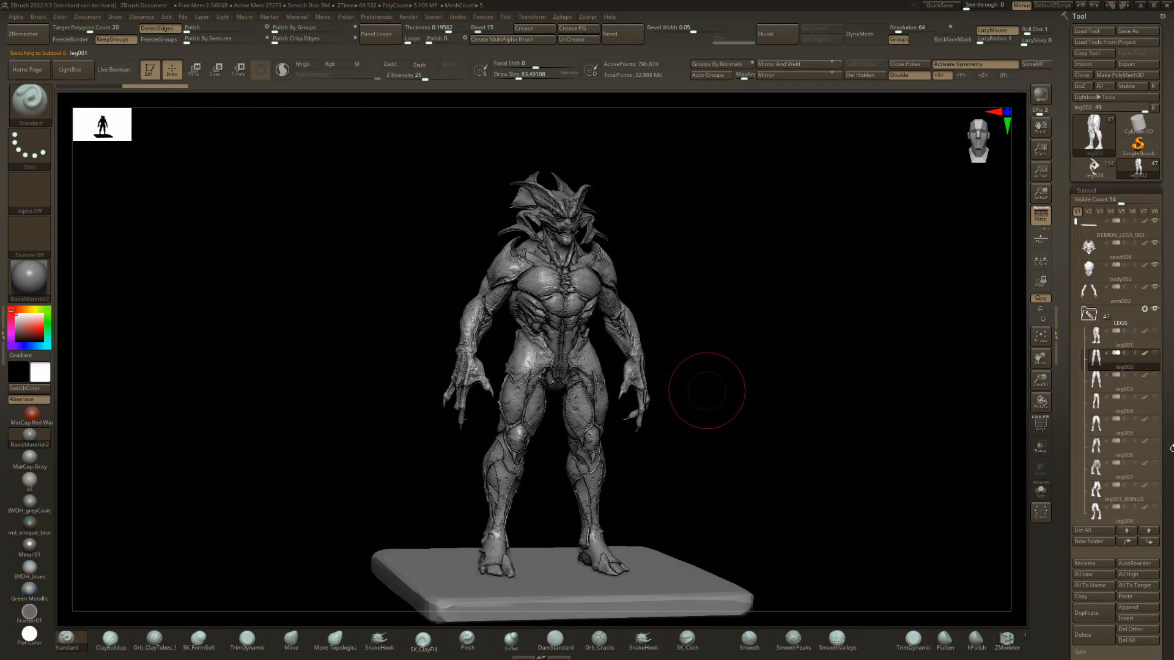
Set the skinny layer of the leg002 legs to 1.
{"action": "scroll", "coordinate": [1168, 459], "scroll_direction": "down", "scroll_amount": 5}
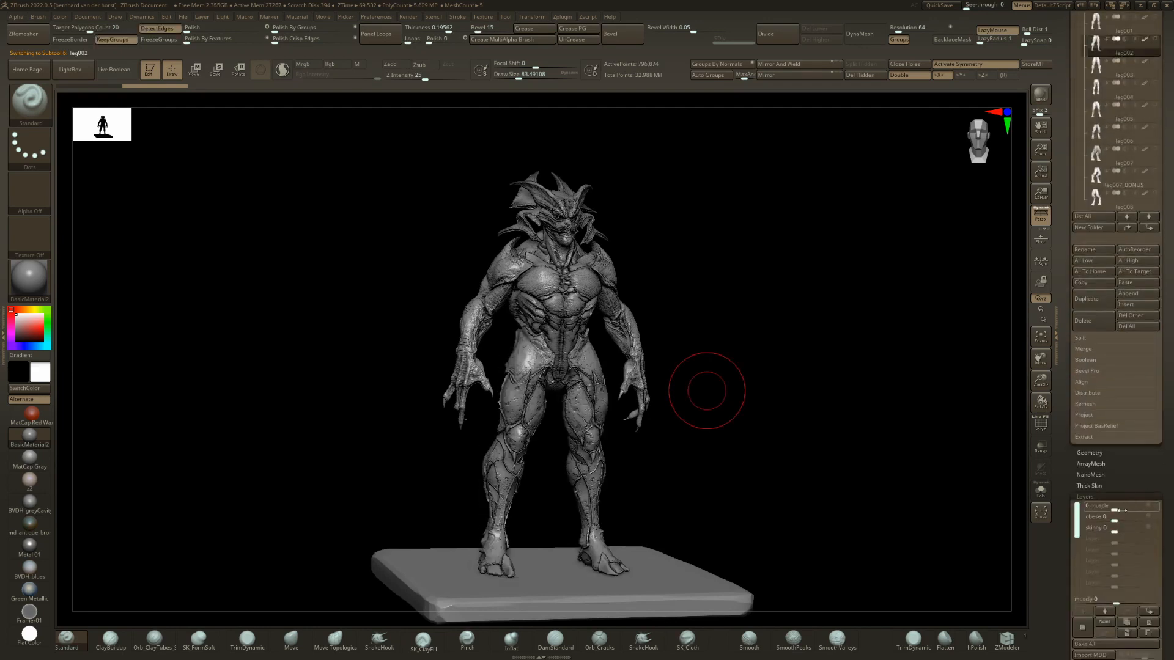
{"action": "mouse_move", "coordinate": [1125, 510]}
{"action": "left_mouse_down"}
{"action": "mouse_move", "coordinate": [1114, 510]}
{"action": "mouse_move", "coordinate": [1140, 521]}
{"action": "mouse_move", "coordinate": [1113, 521]}
{"action": "mouse_move", "coordinate": [1141, 532]}
{"action": "left_mouse_up"}
{"action": "key", "text": "shift"}
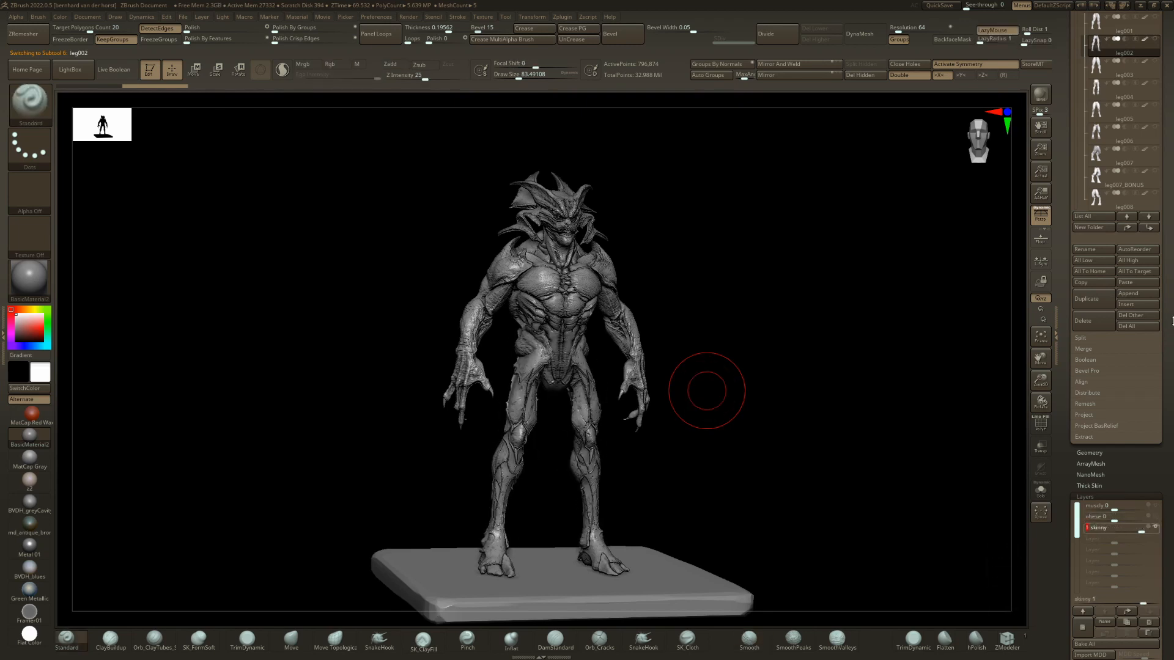
{"action": "scroll", "coordinate": [1164, 275], "scroll_direction": "up", "scroll_amount": 5}
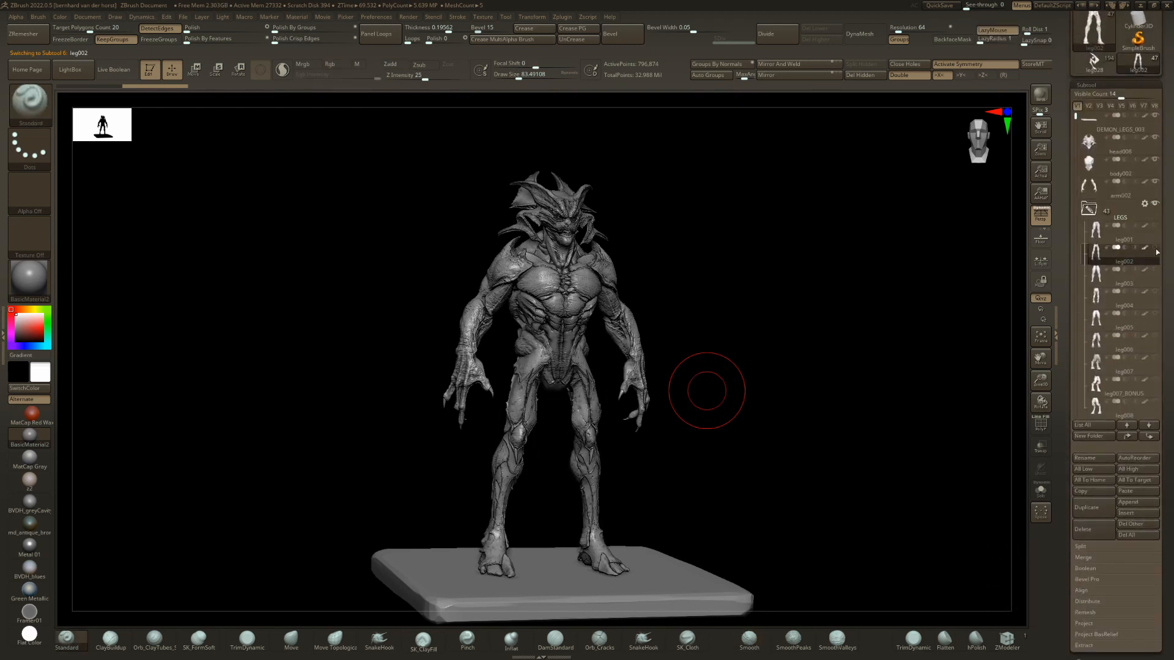
Select the body002 torso, set its skinny layer to 1, and view the figure at an angle.
{"action": "left_click_drag", "start_coordinate": [642, 373], "coordinate": [612, 347]}
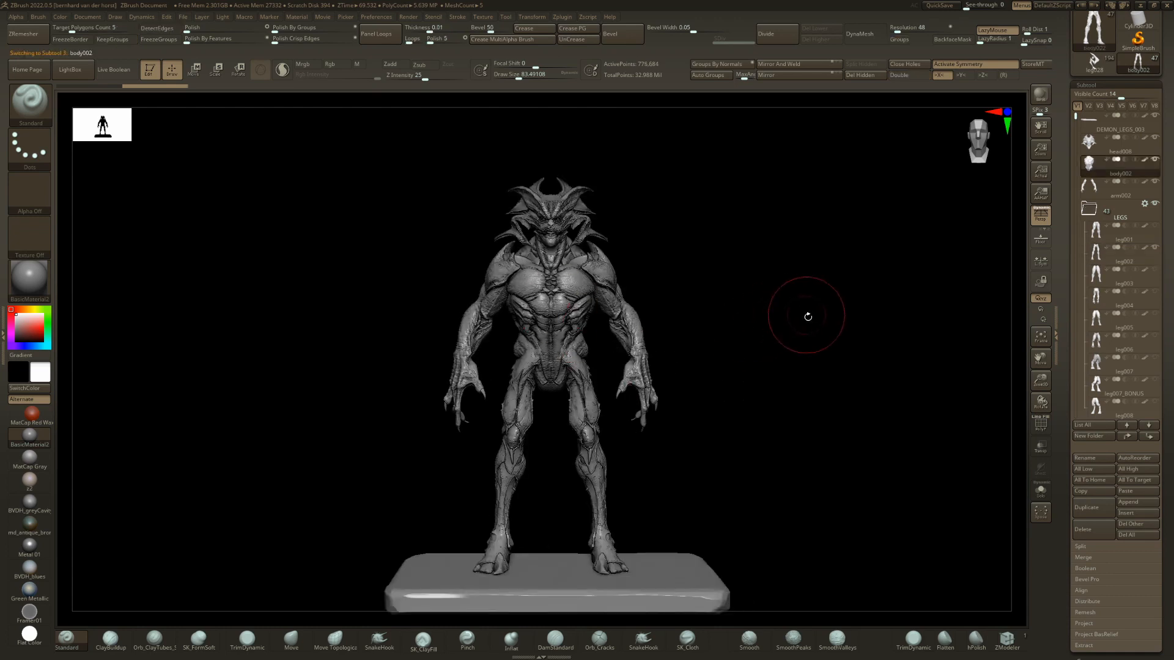
{"action": "scroll", "coordinate": [1169, 379], "scroll_direction": "down", "scroll_amount": 5}
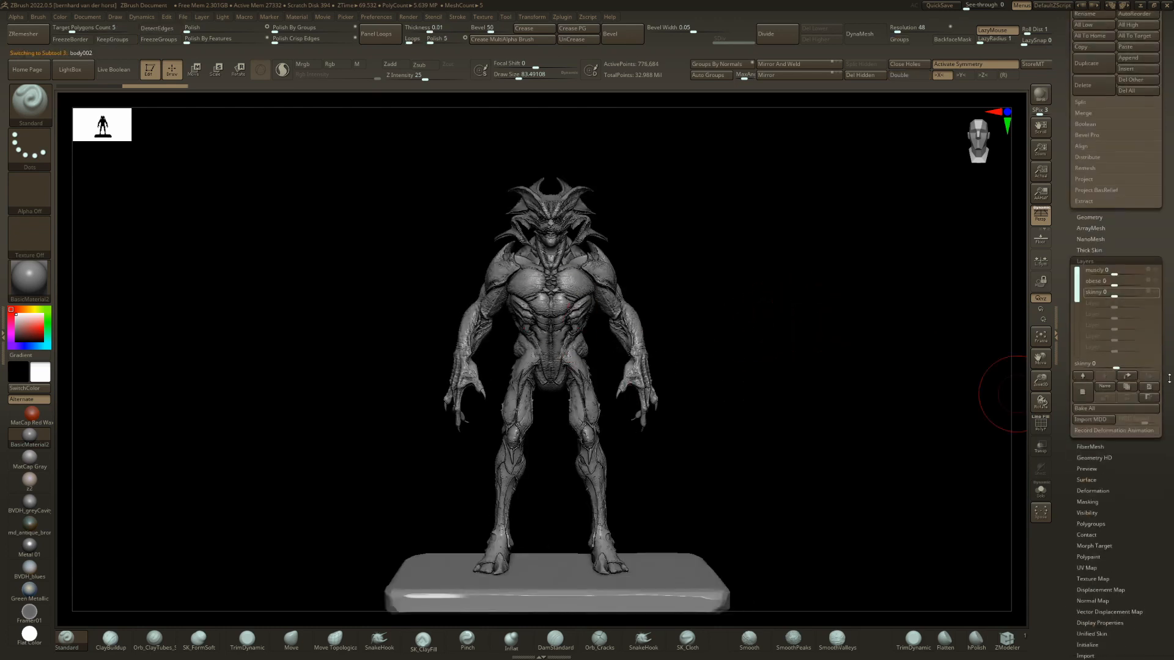
{"action": "left_click", "coordinate": [1122, 291]}
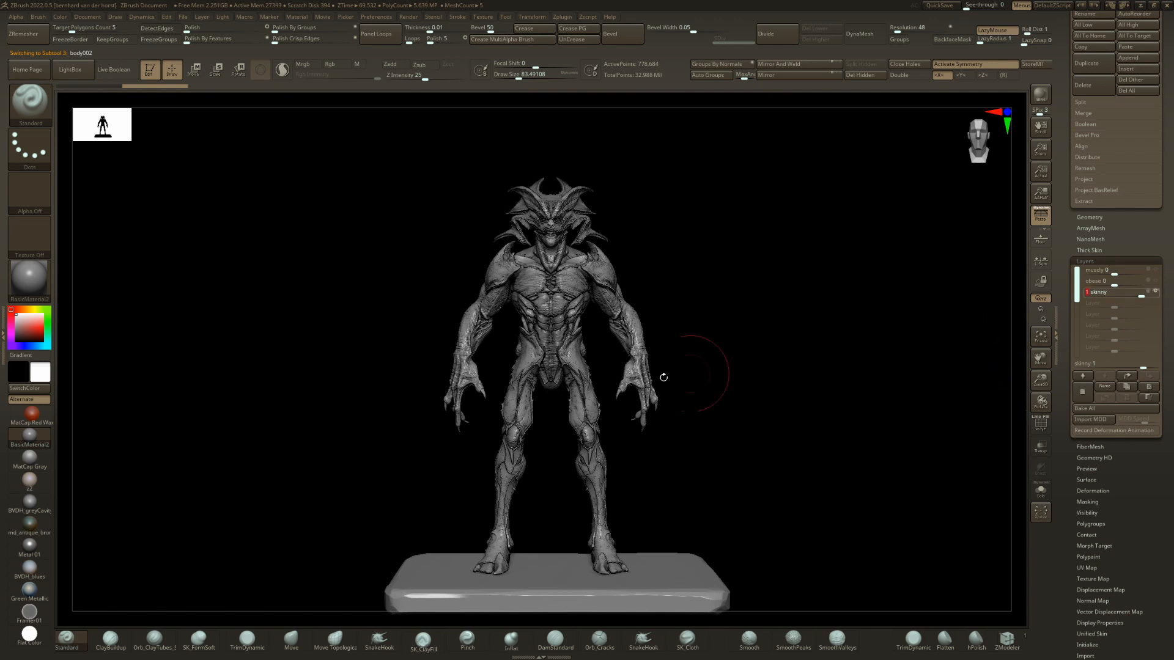
{"action": "left_click_drag", "start_coordinate": [664, 377], "coordinate": [593, 389]}
Select the arm002 arms and set their skinny layer to 1.
{"action": "left_click", "coordinate": [623, 314], "text": "alt"}
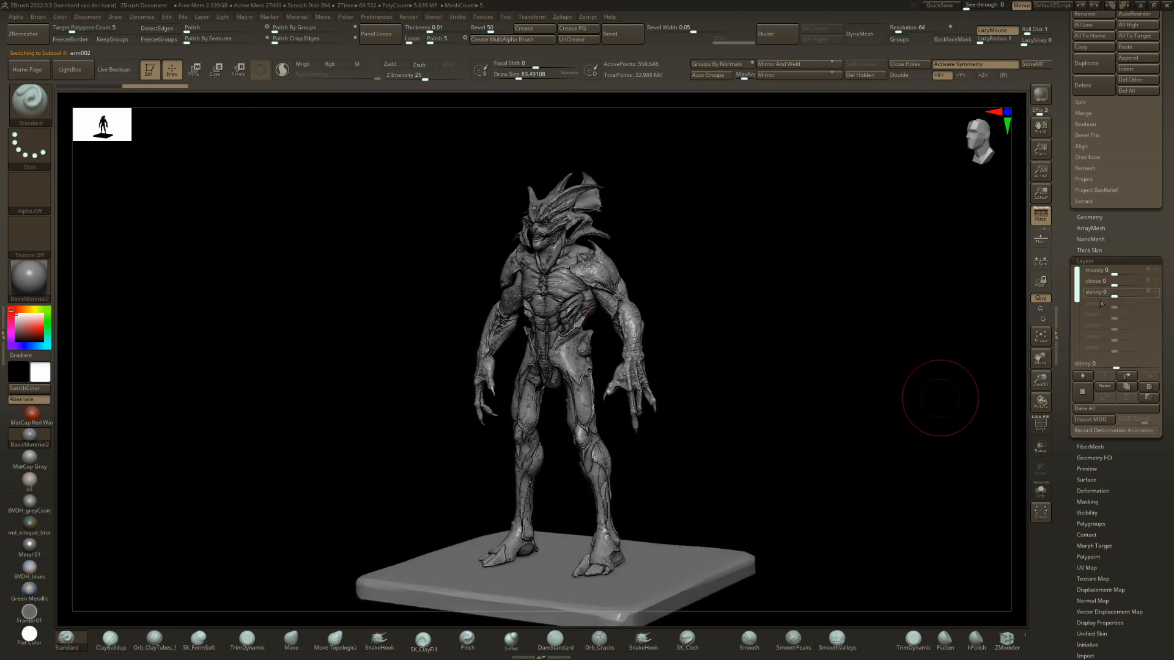
{"action": "left_click", "coordinate": [1146, 289]}
{"action": "left_click_drag", "start_coordinate": [611, 354], "coordinate": [670, 339]}
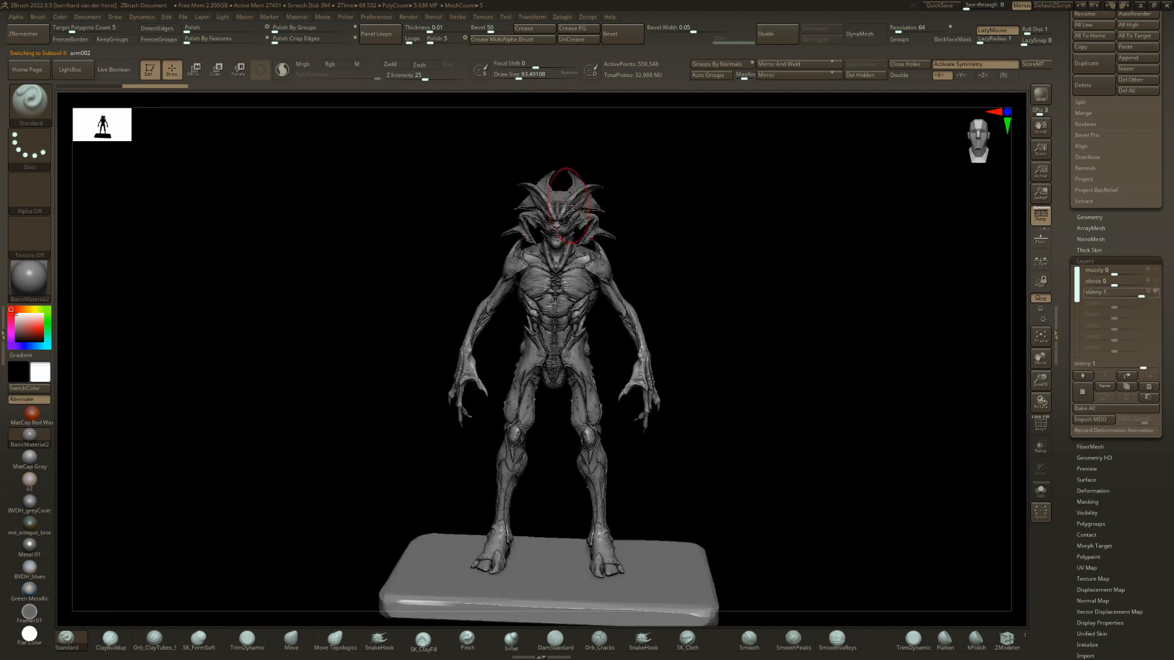
Select the head008 head and make it leaner by lowering its obese layer.
{"action": "left_click", "coordinate": [565, 205], "text": "alt"}
{"action": "left_click_drag", "start_coordinate": [890, 356], "coordinate": [864, 368], "text": "shift"}
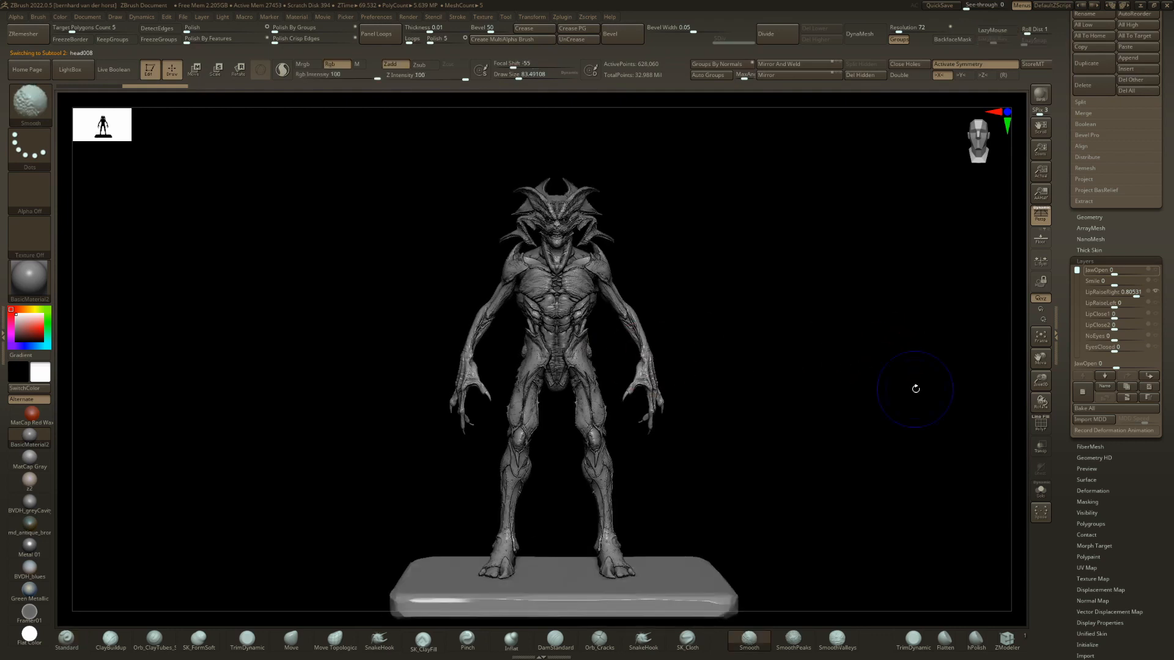
{"action": "right_click_drag", "start_coordinate": [643, 239], "coordinate": [694, 298], "text": "ctrl"}
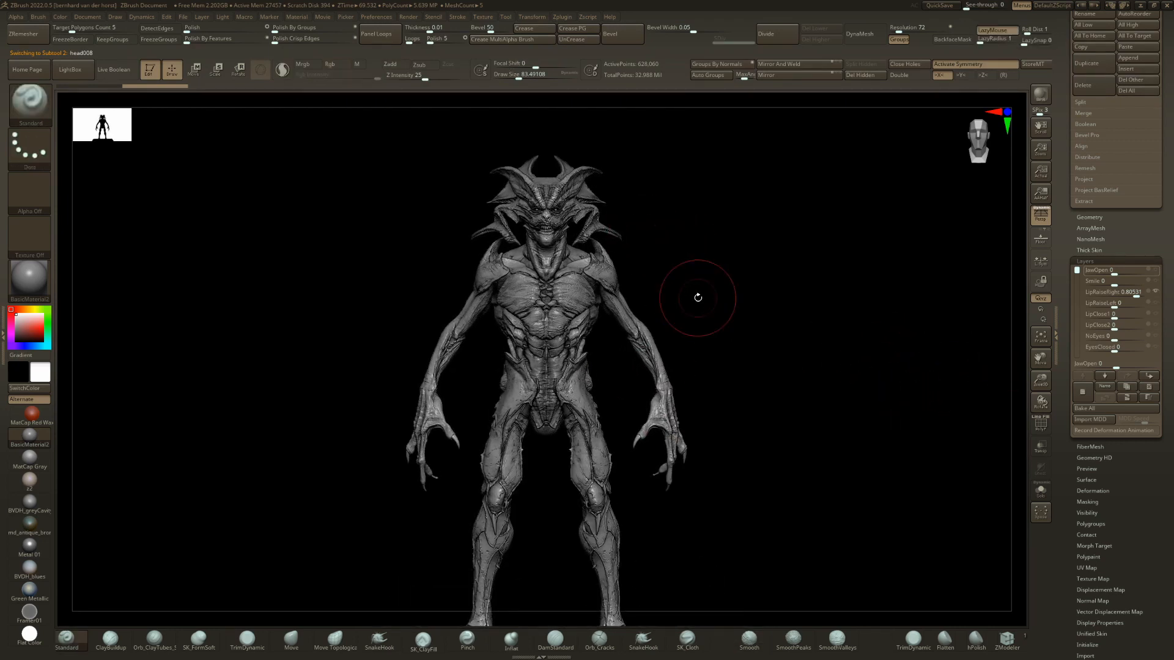
{"action": "scroll", "coordinate": [1132, 315], "scroll_direction": "down", "scroll_amount": 1}
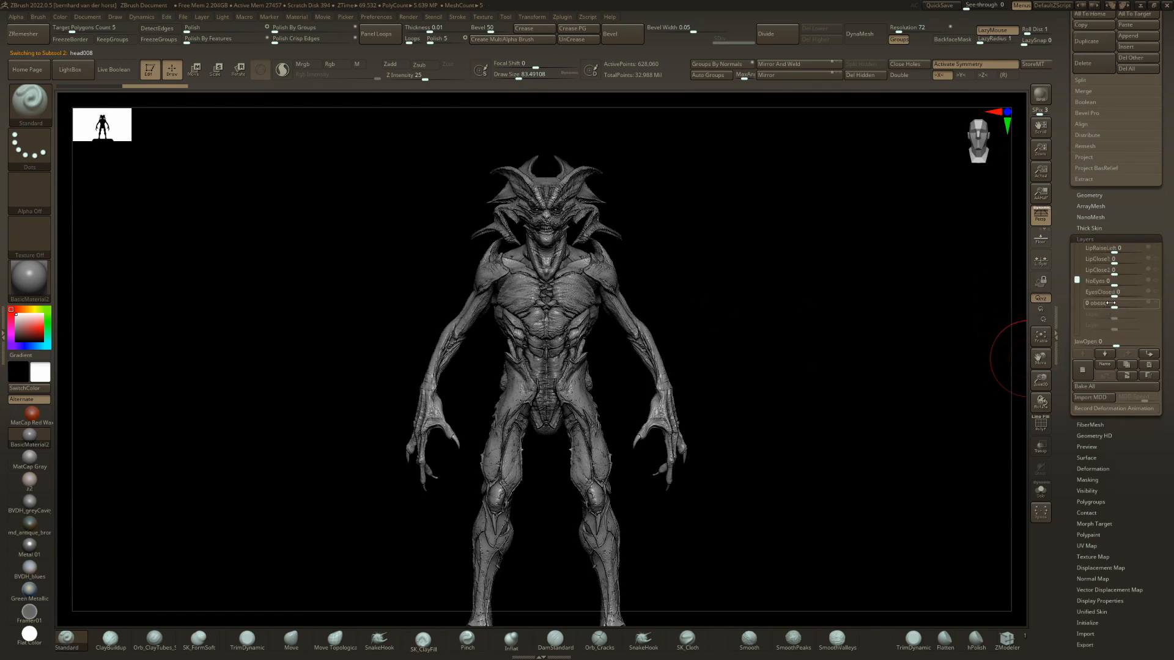
{"action": "left_click_drag", "start_coordinate": [1110, 302], "coordinate": [1094, 305]}
{"action": "mouse_move", "coordinate": [427, 294]}
{"action": "right_mouse_down", "text": "ctrl"}
{"action": "mouse_move", "coordinate": [453, 346]}
{"action": "mouse_move", "coordinate": [469, 346]}
{"action": "mouse_move", "coordinate": [434, 346]}
{"action": "mouse_move", "coordinate": [537, 404]}
{"action": "right_mouse_up", "text": "ctrl"}
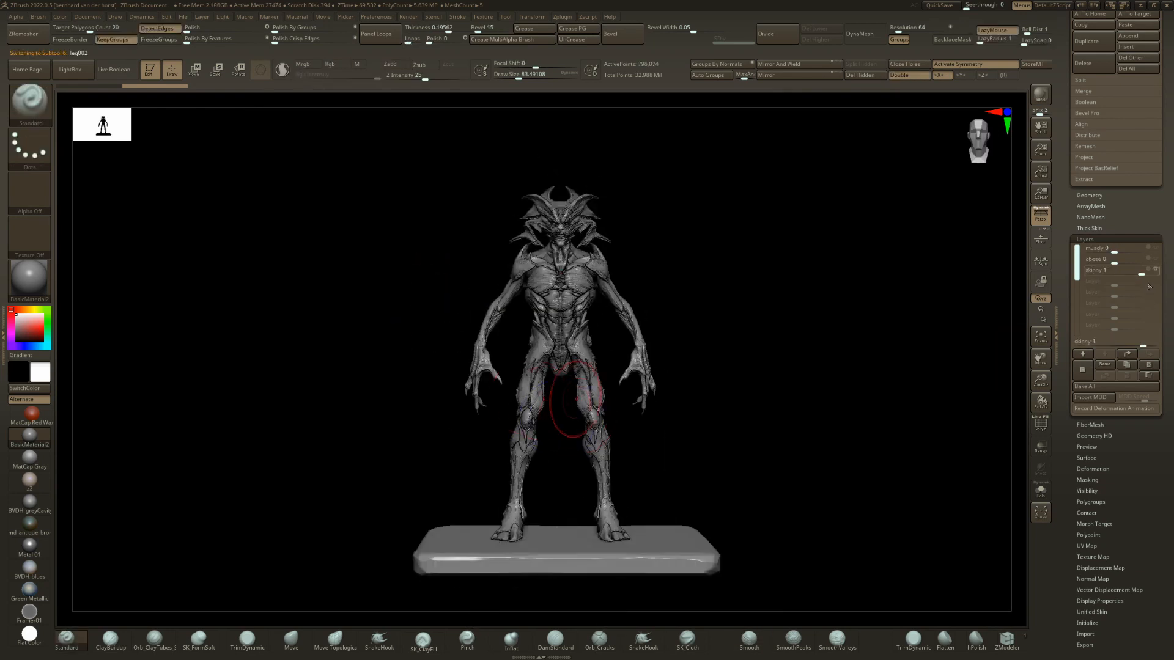
Reduce the skinny layer of the leg002 legs to about 0.61.
{"action": "left_click_drag", "start_coordinate": [1141, 275], "coordinate": [1131, 275]}
{"action": "right_click_drag", "start_coordinate": [602, 361], "coordinate": [644, 290]}
{"action": "right_click_drag", "start_coordinate": [784, 332], "coordinate": [773, 343], "text": "shift"}
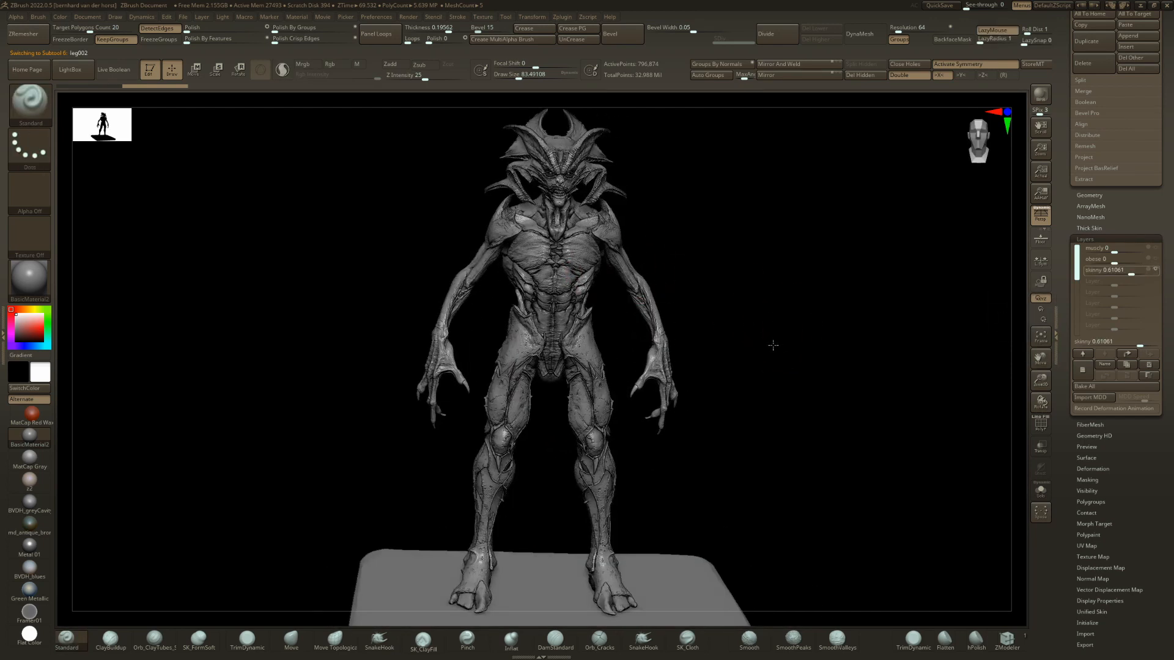
Hide the leg002 legs and show leg003 on the figure instead.
{"action": "scroll", "coordinate": [1155, 92], "scroll_direction": "up", "scroll_amount": 8}
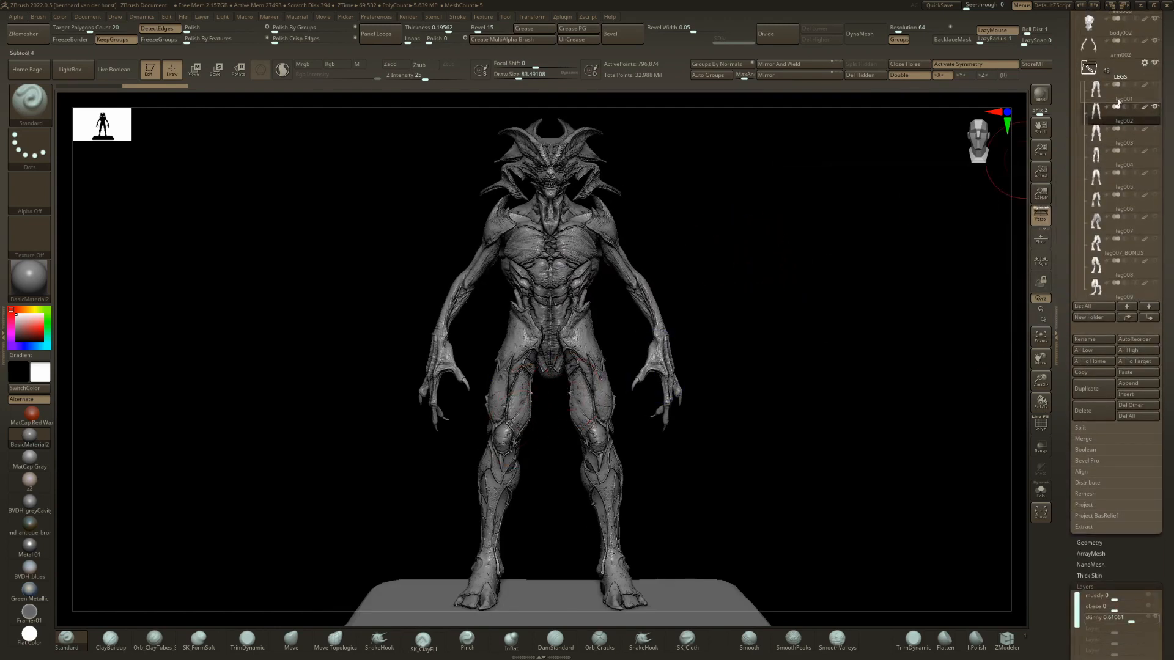
{"action": "left_click", "coordinate": [1154, 106]}
{"action": "key", "text": "Down"}
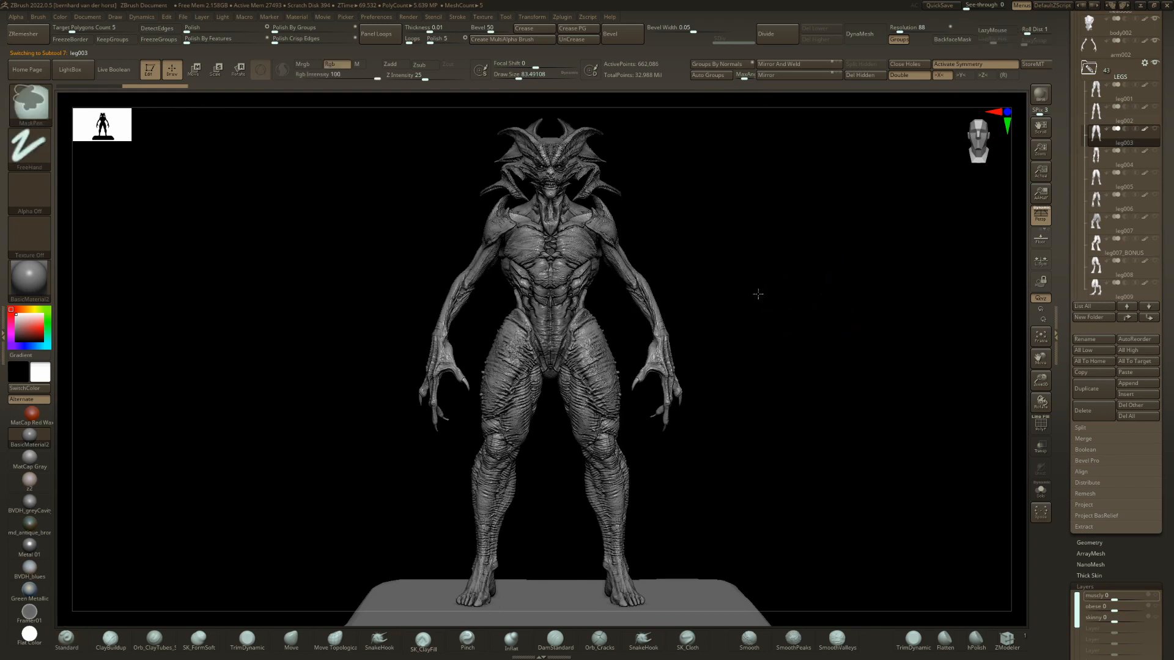
{"action": "right_click_drag", "start_coordinate": [758, 293], "coordinate": [786, 306], "text": "ctrl"}
Raise the skinny layer on the leg003 legs to slim them.
{"action": "scroll", "coordinate": [1153, 279], "scroll_direction": "down", "scroll_amount": 8}
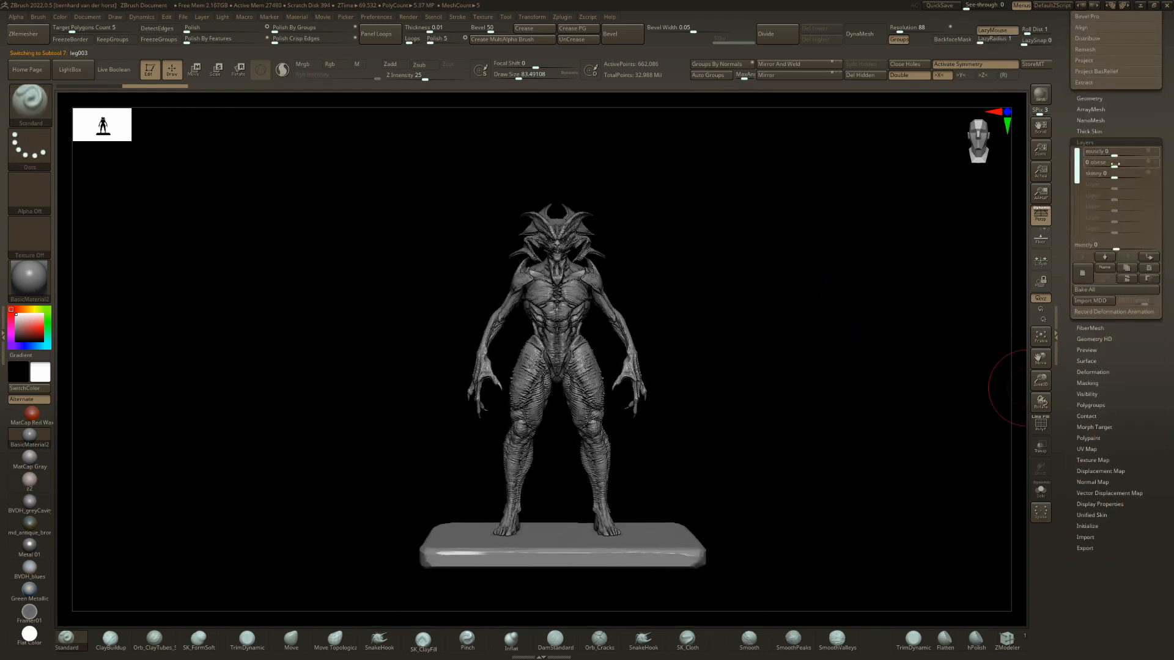
{"action": "left_click_drag", "start_coordinate": [1135, 173], "coordinate": [1146, 172]}
{"action": "right_click_drag", "start_coordinate": [793, 338], "coordinate": [768, 350]}
Replace the leg003 legs with leg004 and set the skinny layer of the new legs to 1.
{"action": "right_click_drag", "start_coordinate": [623, 353], "coordinate": [786, 353], "text": "ctrl"}
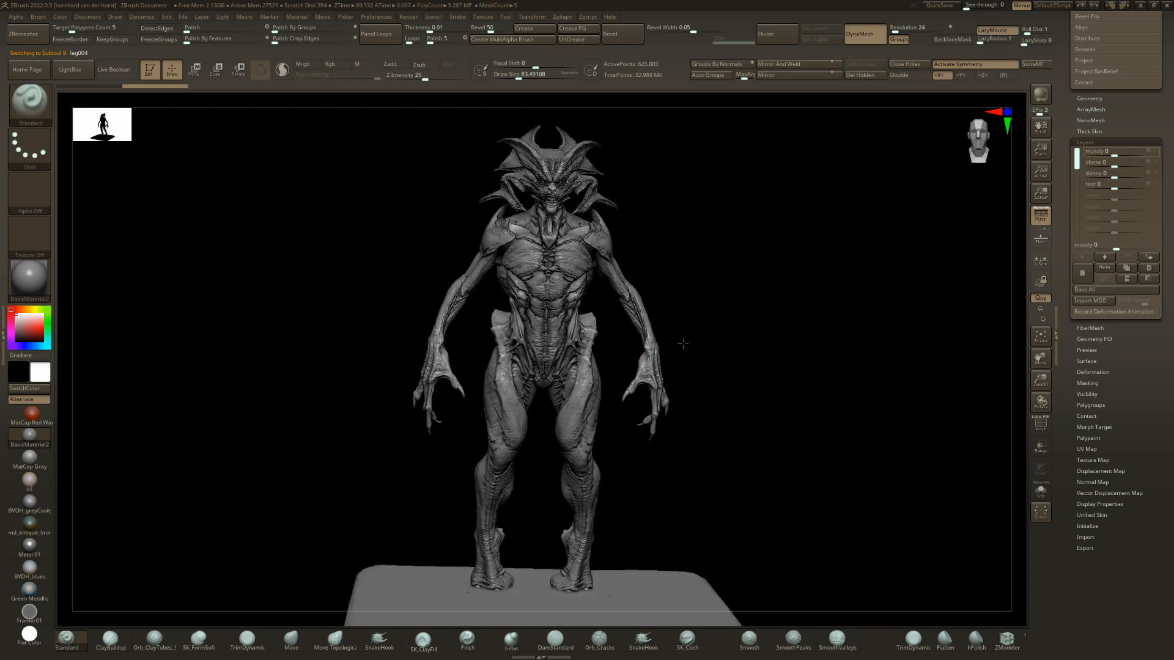
{"action": "left_click_drag", "start_coordinate": [1153, 169], "coordinate": [1159, 166]}
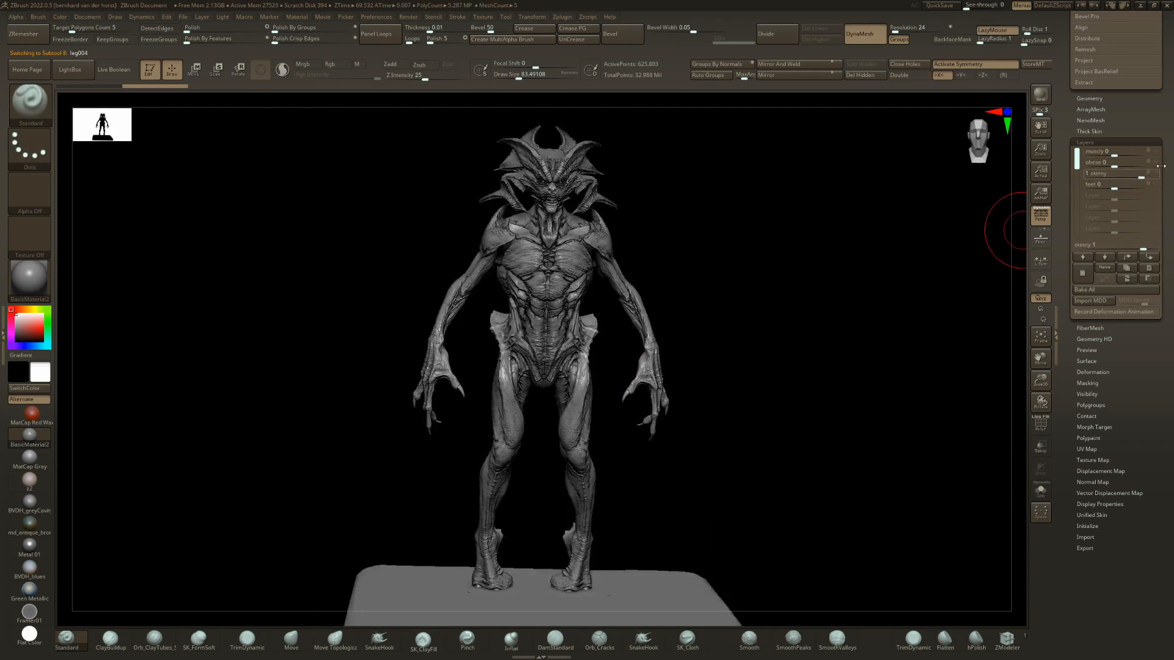
{"action": "right_click_drag", "start_coordinate": [791, 278], "coordinate": [715, 316]}
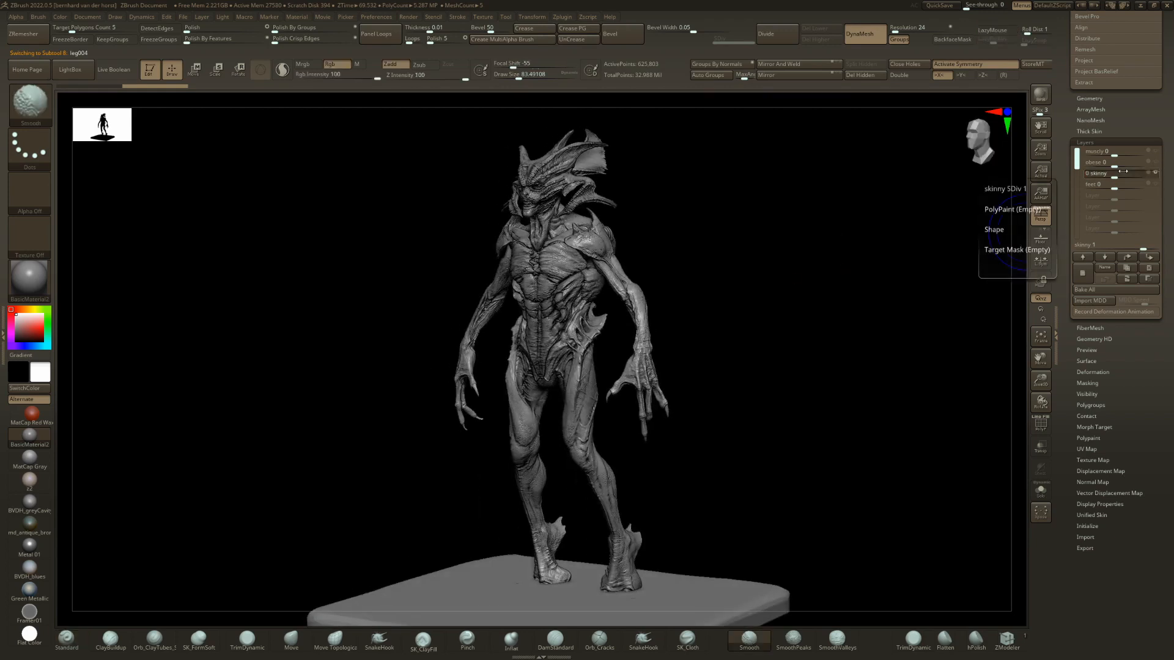
{"action": "mouse_move", "coordinate": [1141, 176]}
{"action": "left_mouse_down"}
{"action": "mouse_move", "coordinate": [1113, 176]}
{"action": "mouse_move", "coordinate": [1157, 175]}
{"action": "left_mouse_up"}
{"action": "right_click_drag", "start_coordinate": [905, 314], "coordinate": [877, 337]}
Replace the leg004 legs with leg005 and view the figure from the front.
{"action": "key", "text": "Down"}
{"action": "right_click_drag", "start_coordinate": [876, 381], "coordinate": [433, 312], "text": "ctrl"}
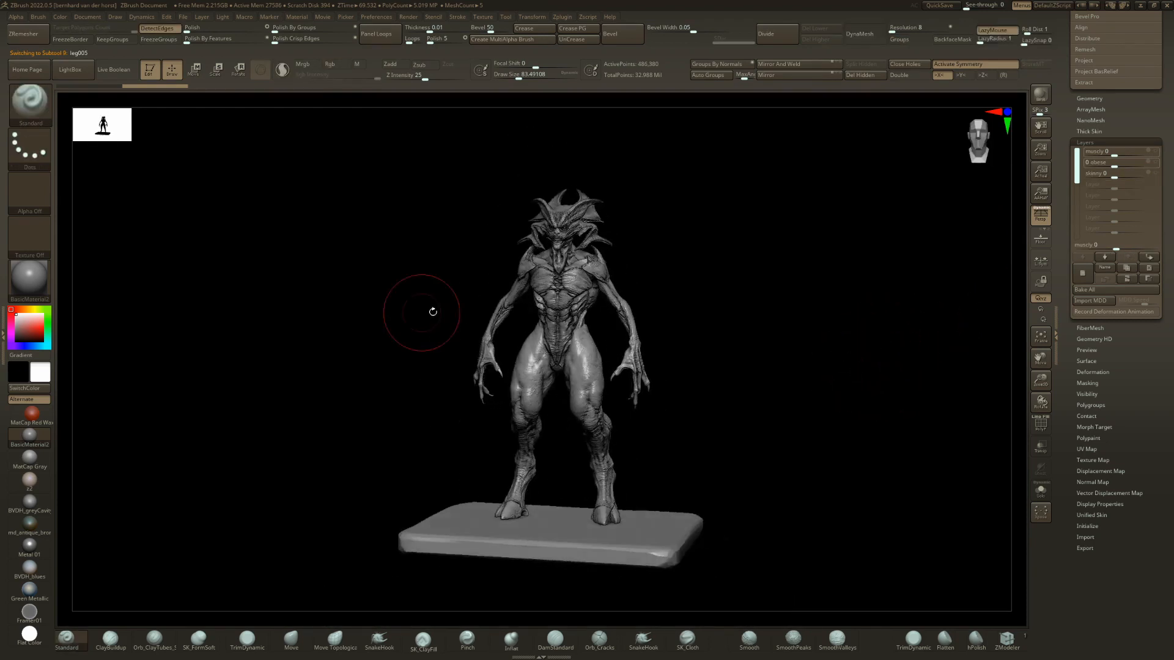
With the legs hidden, set the body002 torso's skinny layer to 0 and raise its obese layer.
{"action": "left_click", "coordinate": [557, 301], "text": "alt"}
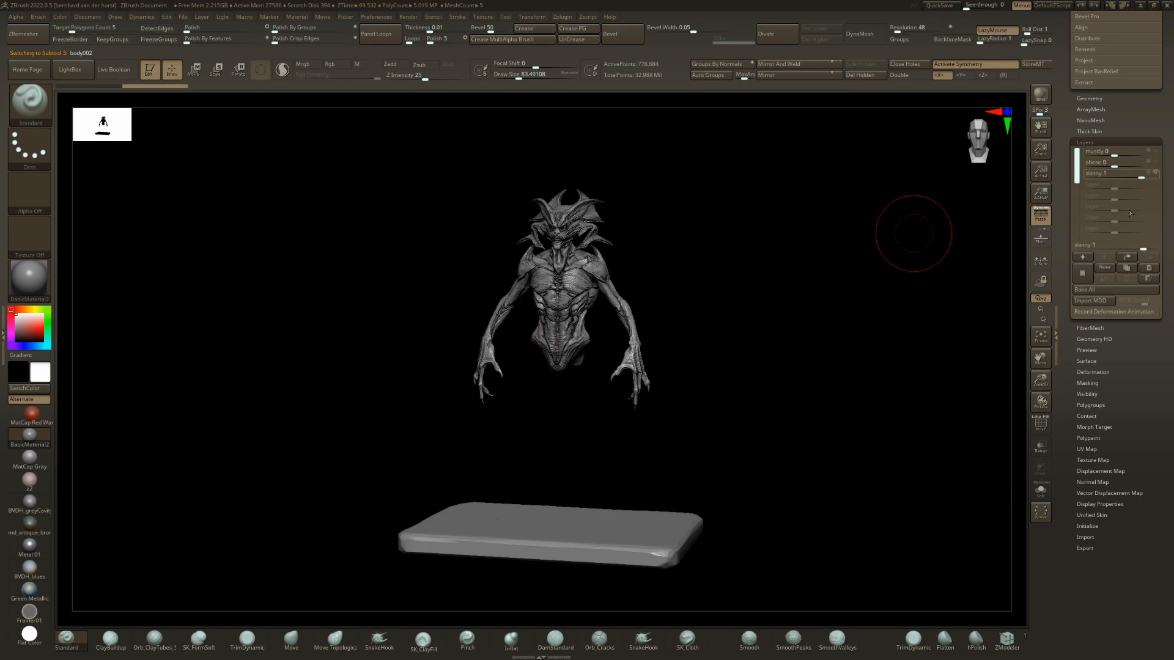
{"action": "left_click", "coordinate": [1128, 170], "text": "shift"}
{"action": "key", "text": "Return"}
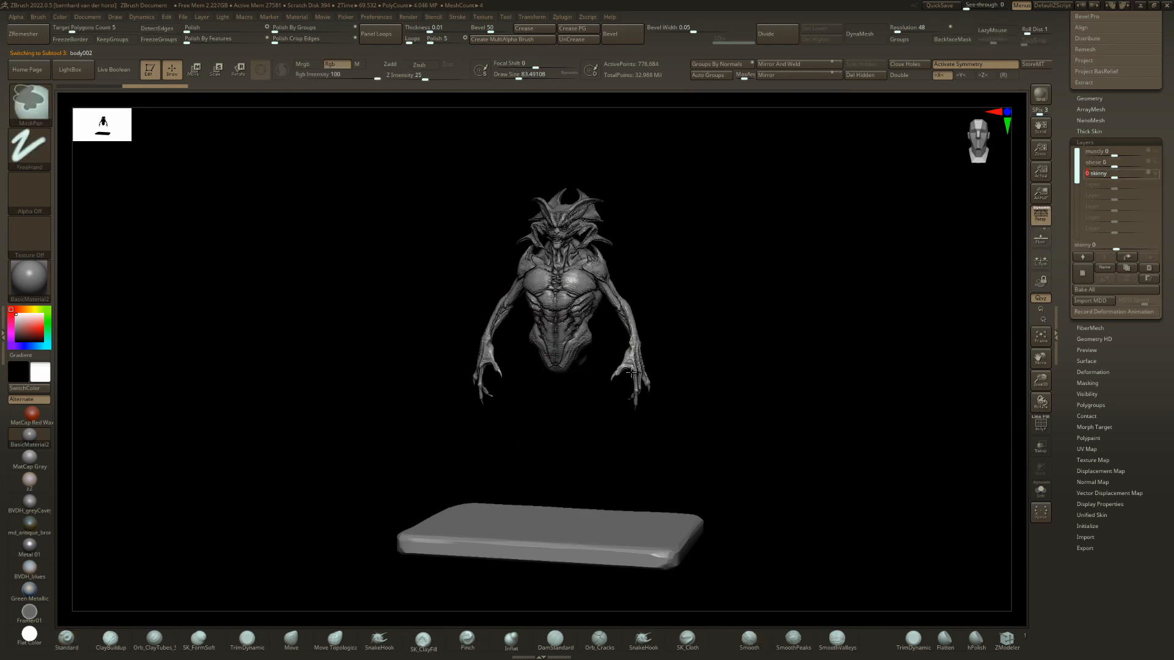
{"action": "right_click_drag", "start_coordinate": [691, 293], "coordinate": [660, 374], "text": "ctrl"}
{"action": "left_click_drag", "start_coordinate": [1148, 158], "coordinate": [1155, 156]}
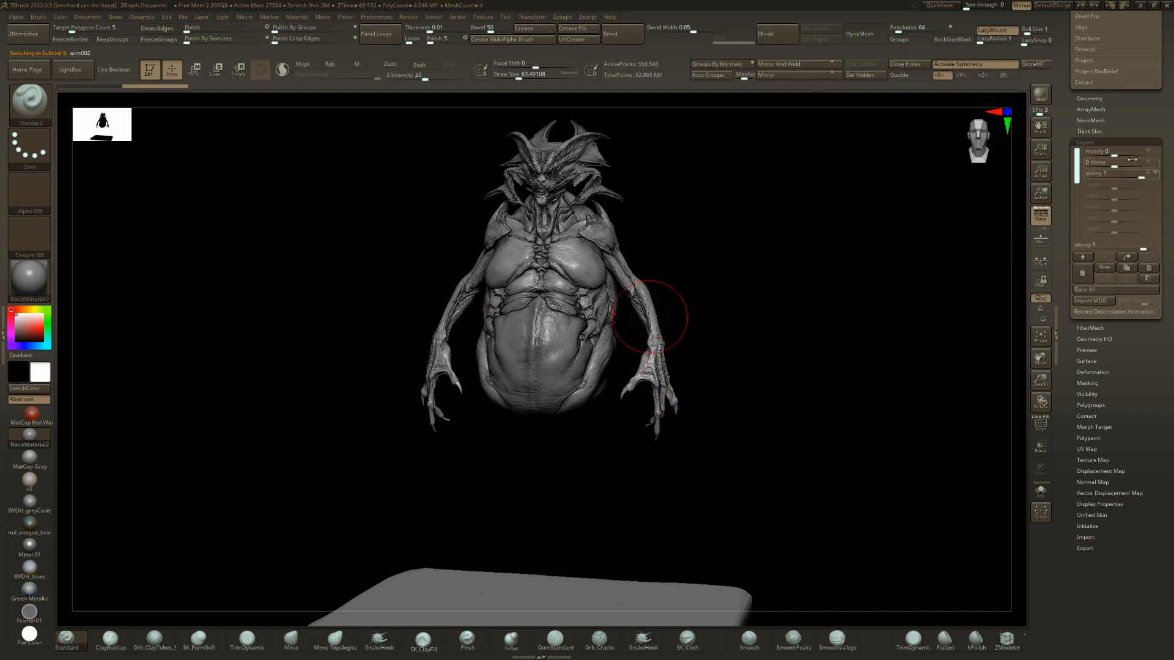
Set the arm002 layers to skinny 0 and obese 1, and set the head008 obese layer to 1.
{"action": "left_click_drag", "start_coordinate": [1122, 168], "coordinate": [1148, 162]}
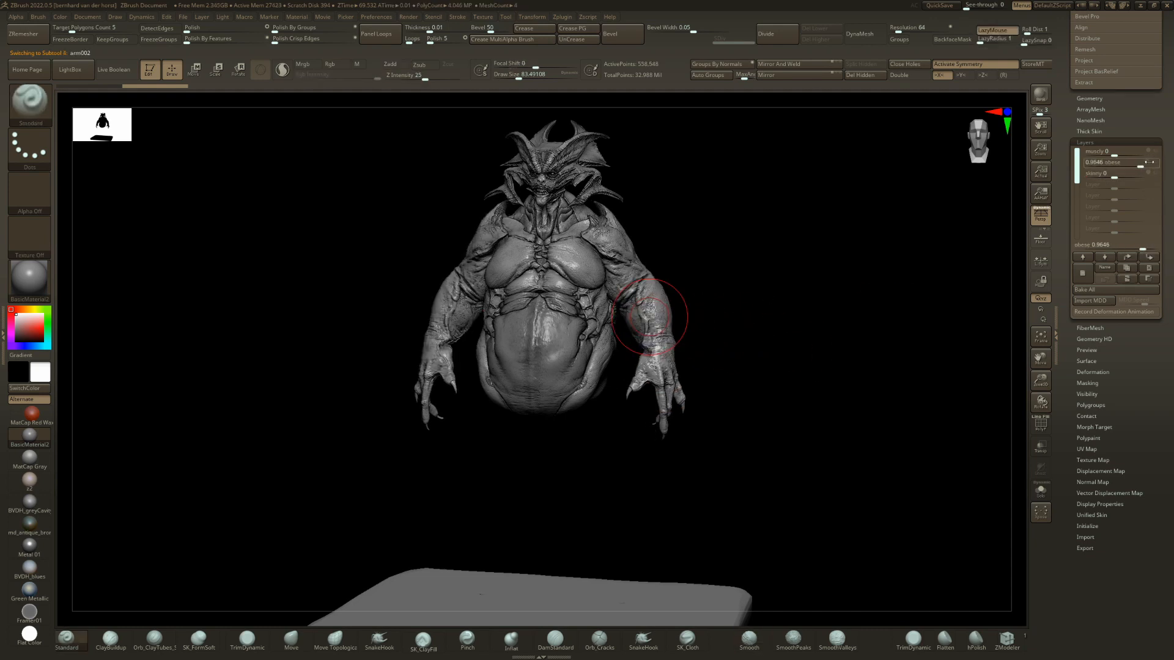
{"action": "left_click", "coordinate": [553, 149], "text": "alt"}
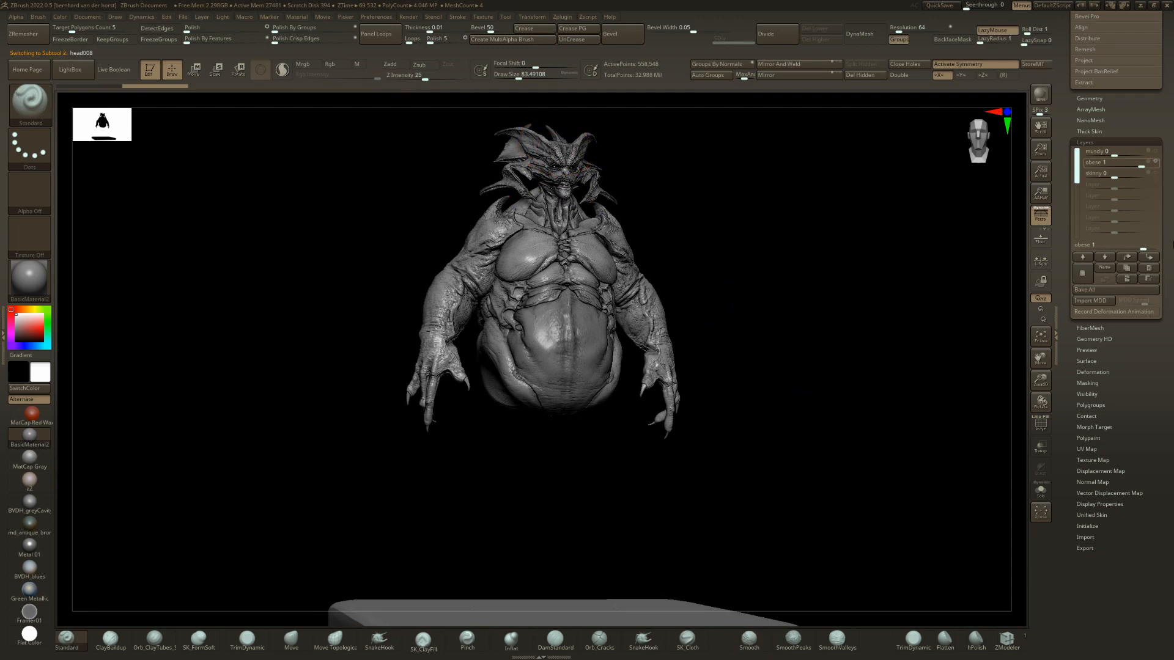
{"action": "left_click_drag", "start_coordinate": [1137, 206], "coordinate": [1149, 206]}
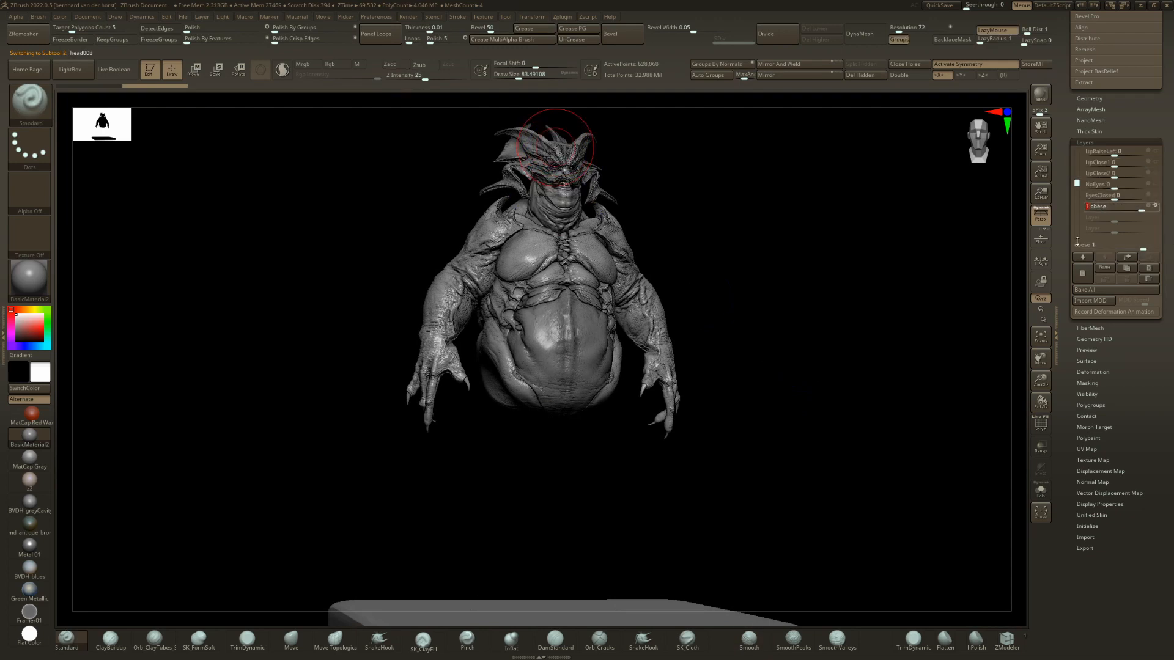
{"action": "left_click_drag", "start_coordinate": [800, 369], "coordinate": [731, 375]}
{"action": "left_click_drag", "start_coordinate": [867, 363], "coordinate": [854, 362]}
Pick the leg001 subtool and show it as the legs of the obese figure.
{"action": "key", "text": "n"}
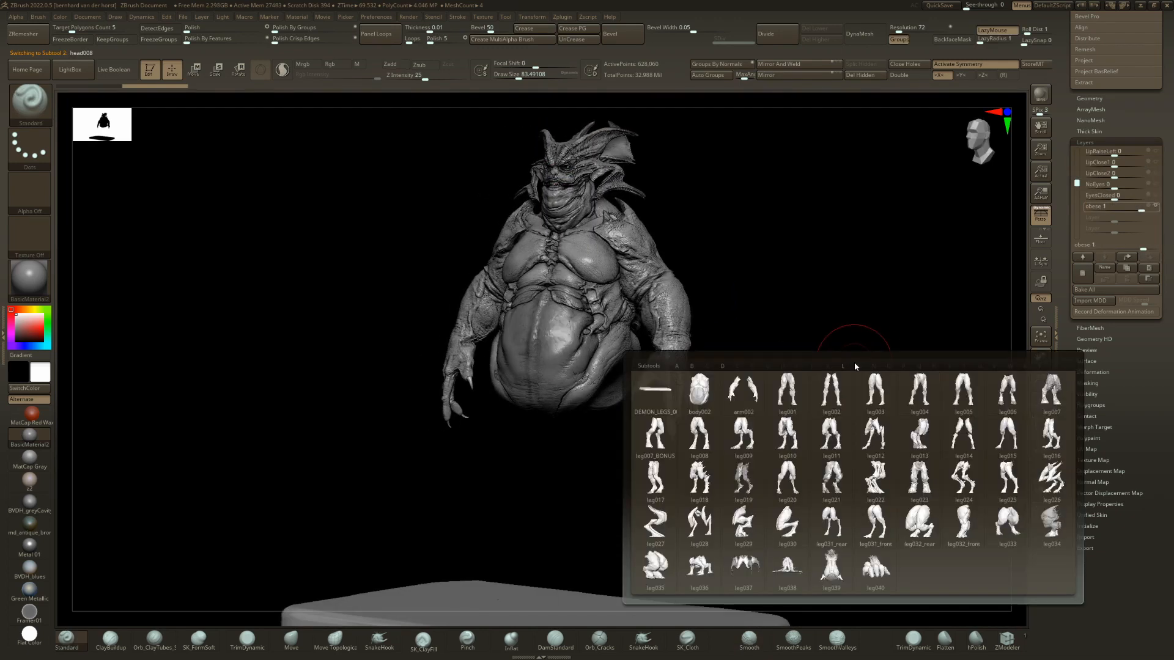
{"action": "left_click", "coordinate": [791, 396]}
{"action": "left_click_drag", "start_coordinate": [797, 339], "coordinate": [849, 335], "text": "shift"}
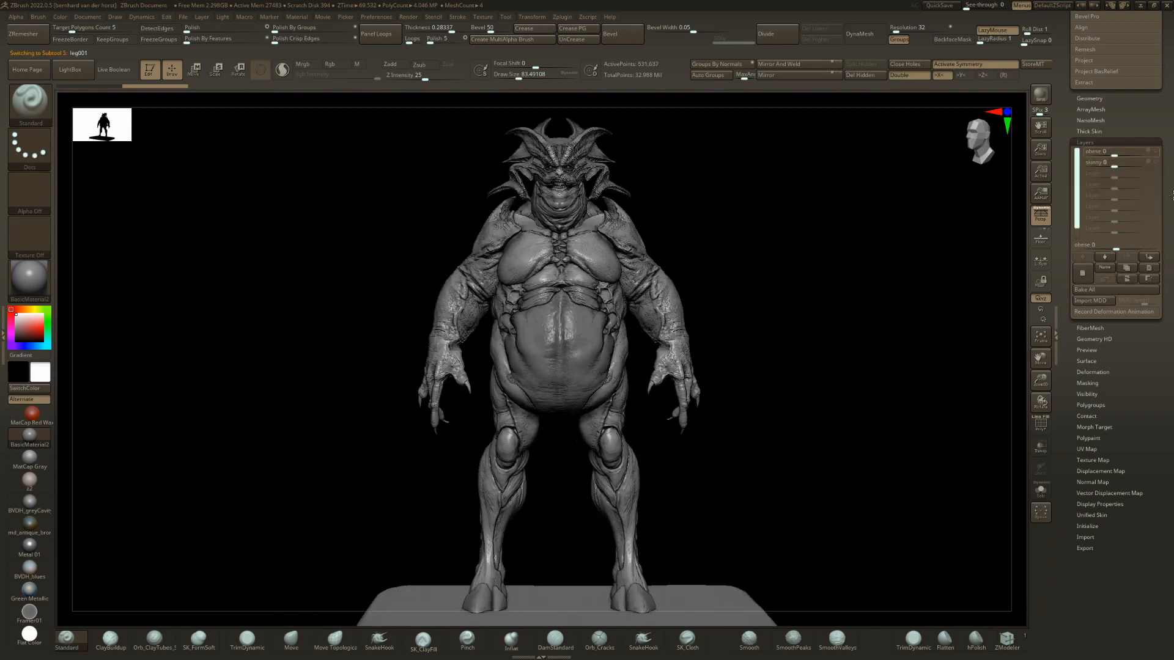
Set the obese layer of the leg001 legs to 1 and view the heavy figure at an angle.
{"action": "mouse_move", "coordinate": [1145, 165]}
{"action": "left_mouse_down"}
{"action": "mouse_move", "coordinate": [1154, 165]}
{"action": "mouse_move", "coordinate": [1114, 166]}
{"action": "mouse_move", "coordinate": [1150, 150]}
{"action": "left_mouse_up"}
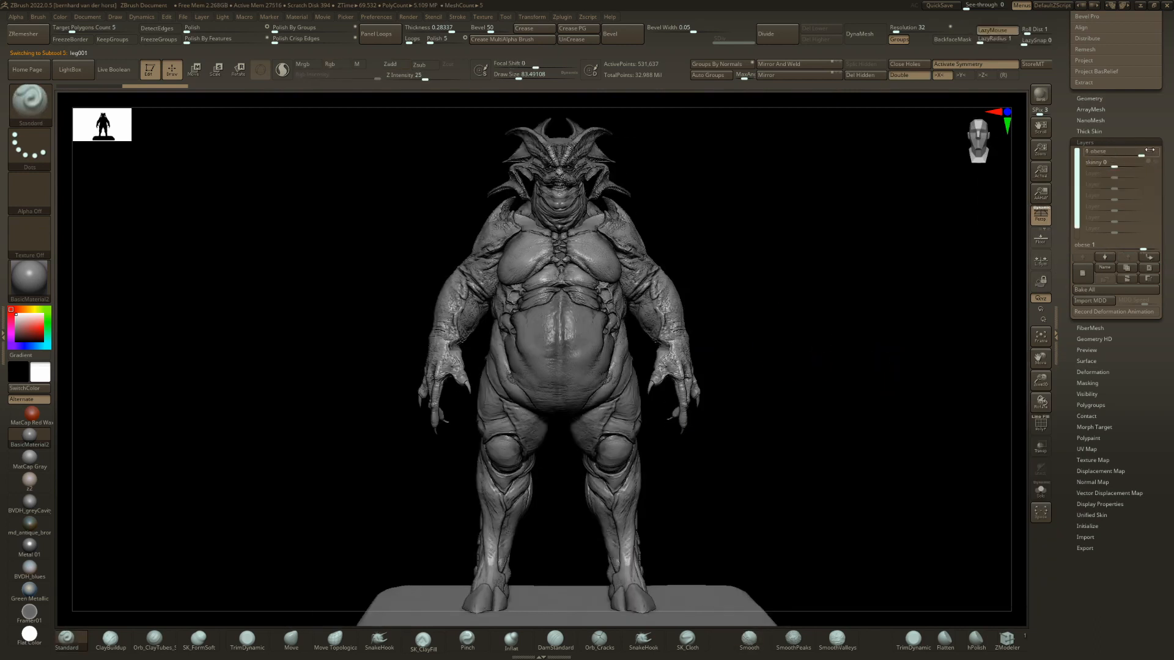
{"action": "right_click_drag", "start_coordinate": [752, 408], "coordinate": [715, 403], "text": "ctrl"}
{"action": "right_click_drag", "start_coordinate": [715, 403], "coordinate": [685, 403]}
{"action": "right_click_drag", "start_coordinate": [685, 403], "coordinate": [719, 391], "text": "ctrl"}
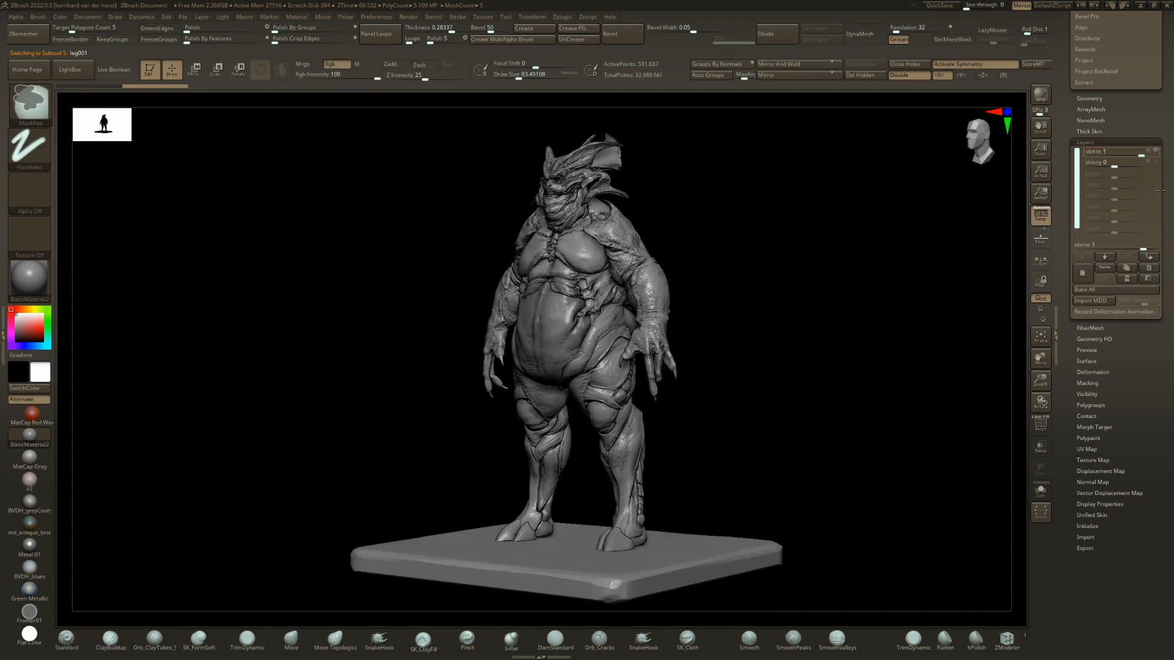
Return the leg001 obese layer to 0 and replace these legs with leg002.
{"action": "left_click_drag", "start_coordinate": [1130, 149], "coordinate": [1122, 148]}
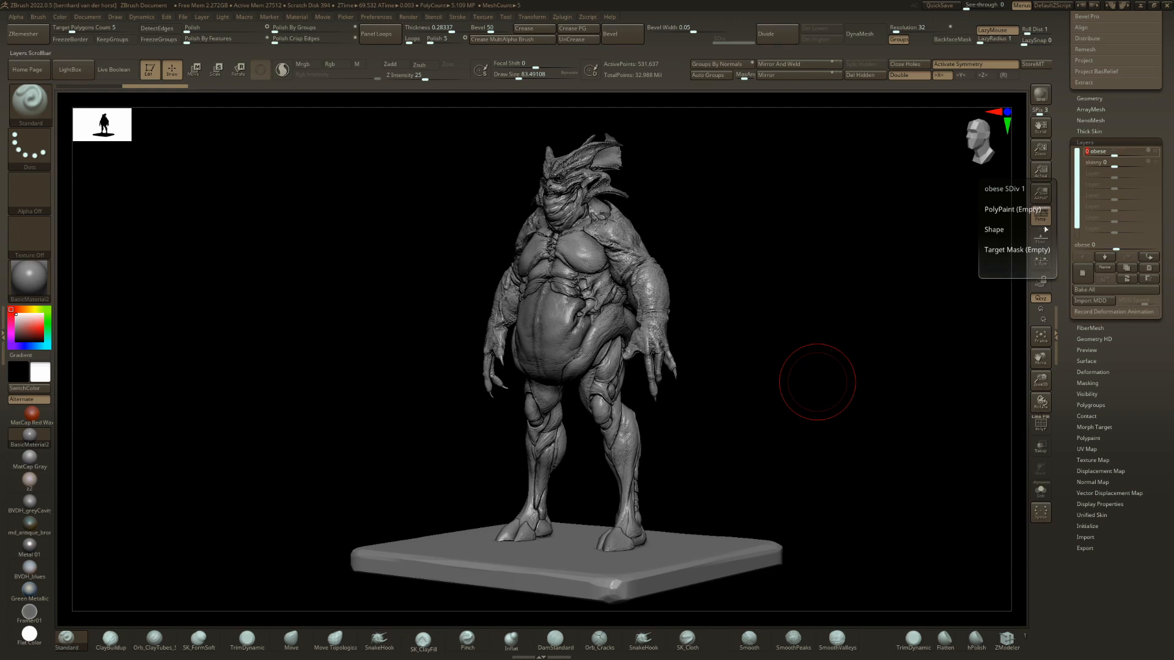
{"action": "left_click_drag", "start_coordinate": [646, 380], "coordinate": [675, 376]}
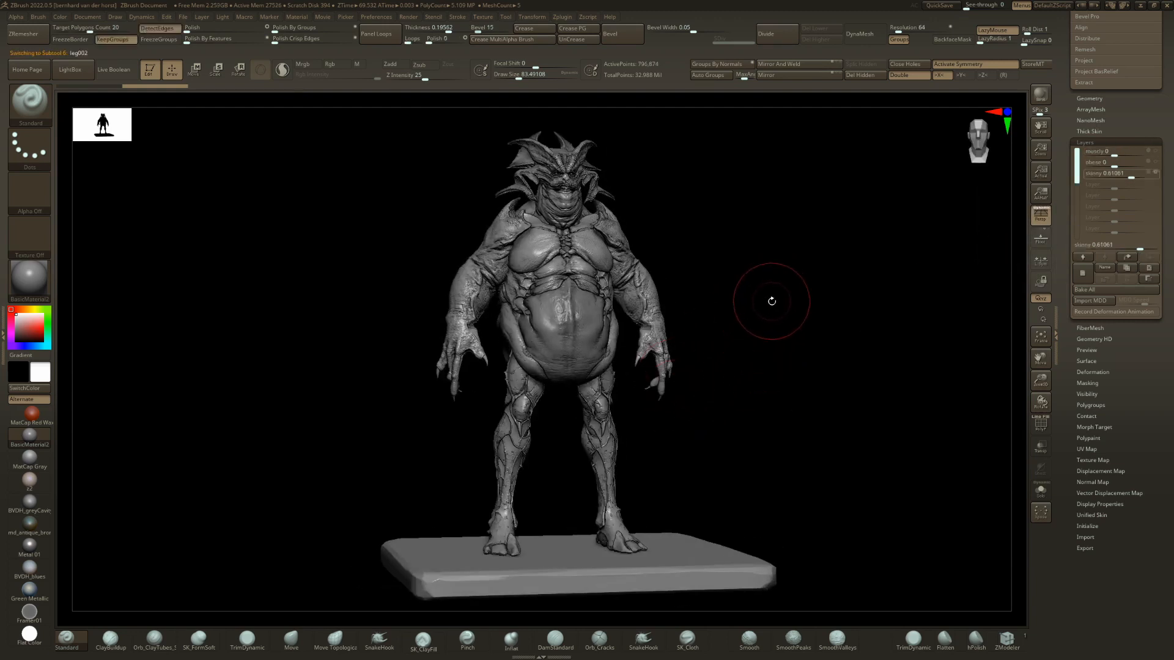
{"action": "left_click_drag", "start_coordinate": [772, 301], "coordinate": [758, 307]}
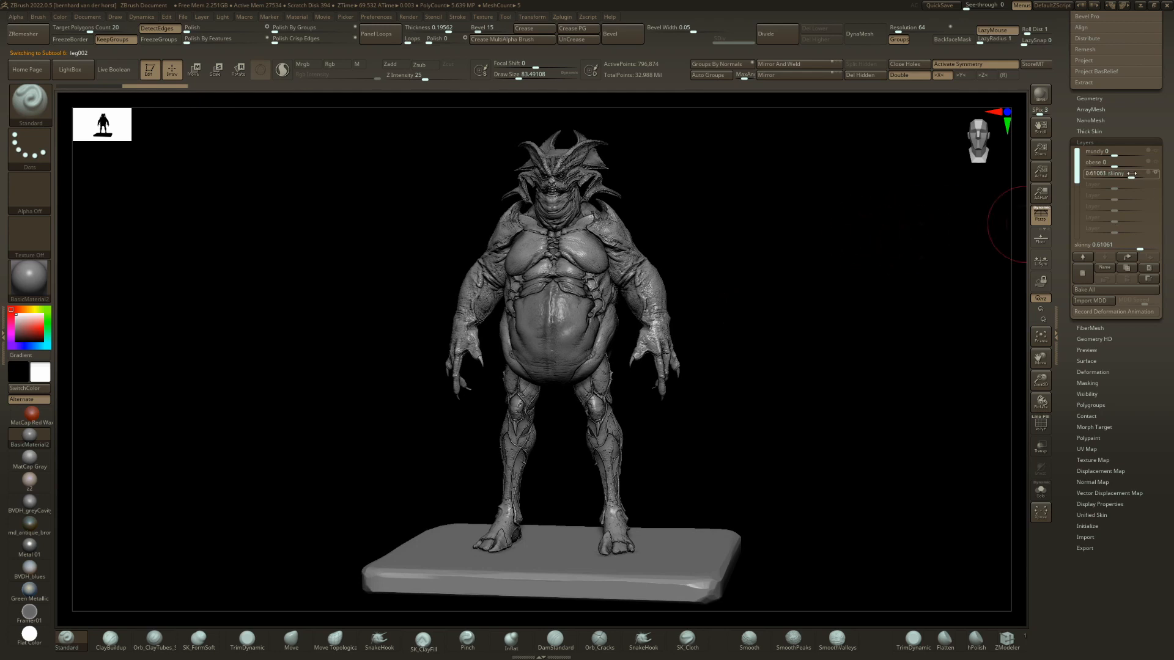
Set the leg002 layers to skinny 0 and obese 1, and replace these legs with leg003.
{"action": "left_click_drag", "start_coordinate": [1132, 173], "coordinate": [1153, 159]}
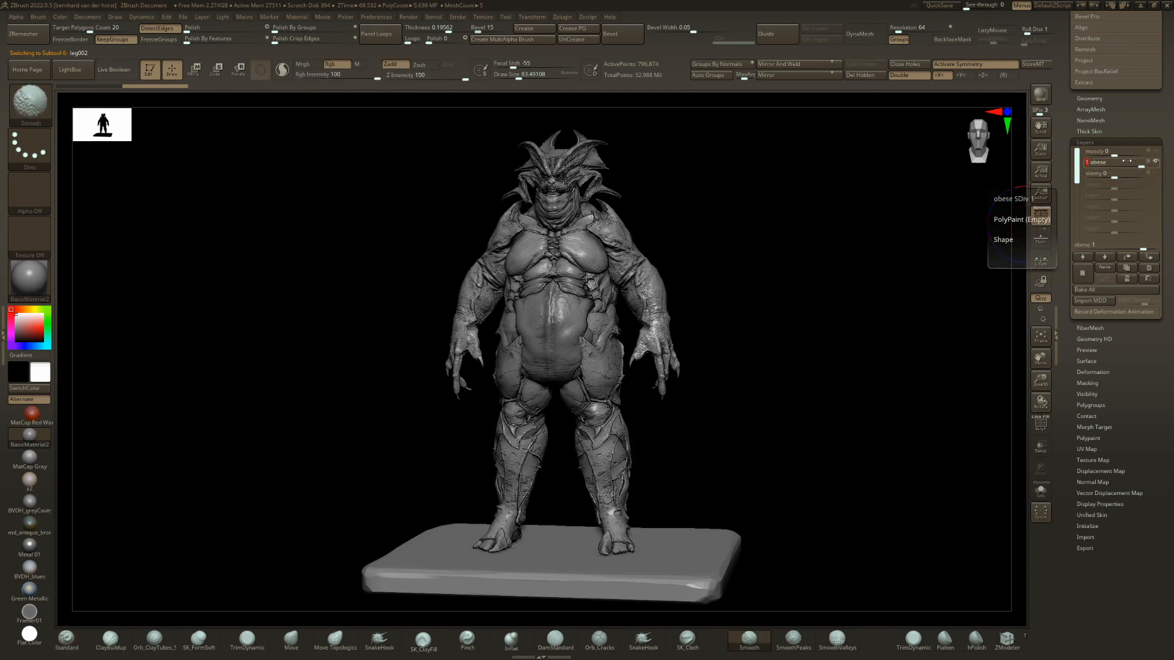
{"action": "mouse_move", "coordinate": [1154, 160]}
{"action": "left_mouse_down"}
{"action": "mouse_move", "coordinate": [1114, 163]}
{"action": "mouse_move", "coordinate": [1135, 147]}
{"action": "left_mouse_up"}
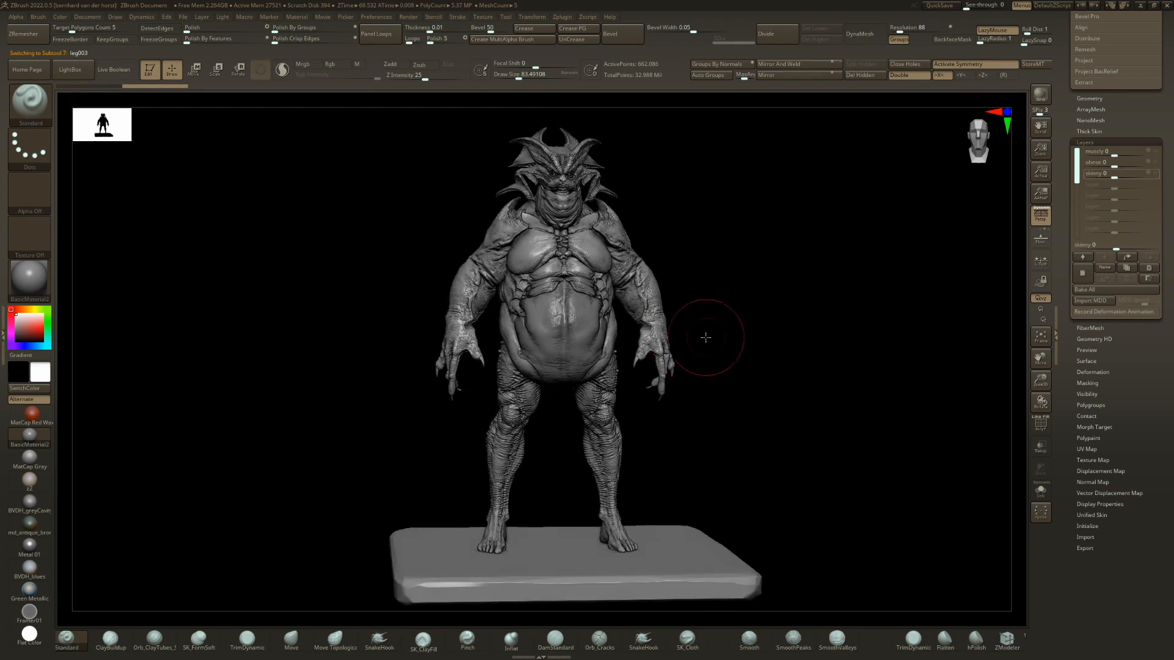
Show the leg004 and leg005 legs in turn on the figure, each with the obese layer set to 1.
{"action": "left_click_drag", "start_coordinate": [713, 336], "coordinate": [788, 328]}
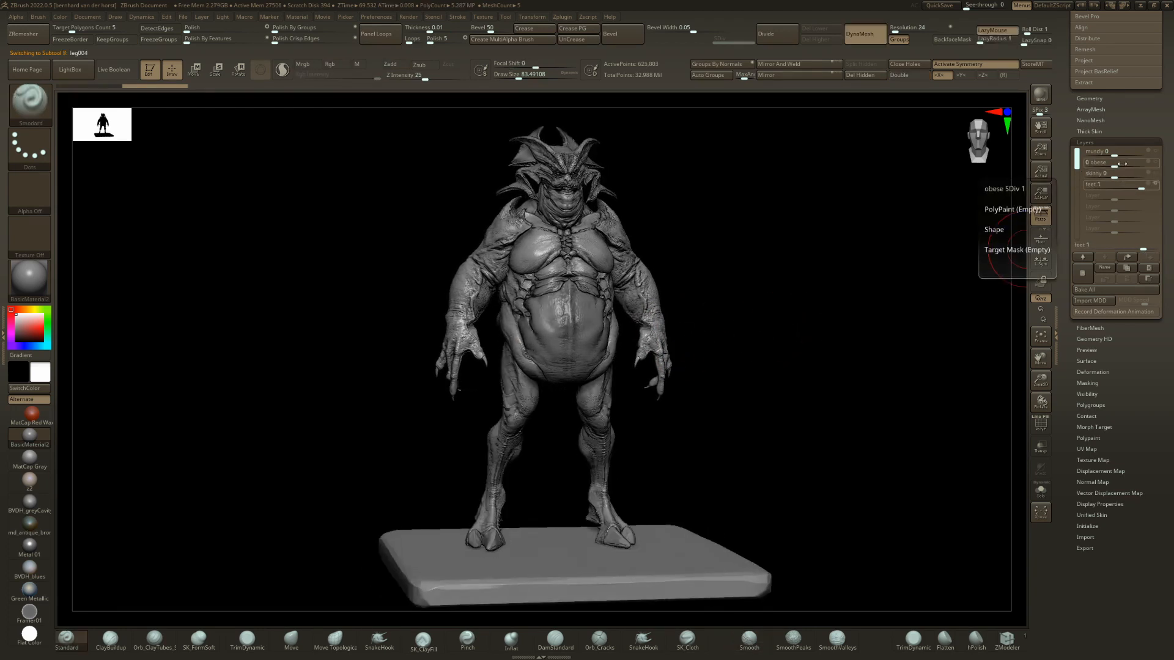
{"action": "left_click_drag", "start_coordinate": [1118, 162], "coordinate": [1149, 161]}
{"action": "left_click_drag", "start_coordinate": [773, 349], "coordinate": [787, 354]}
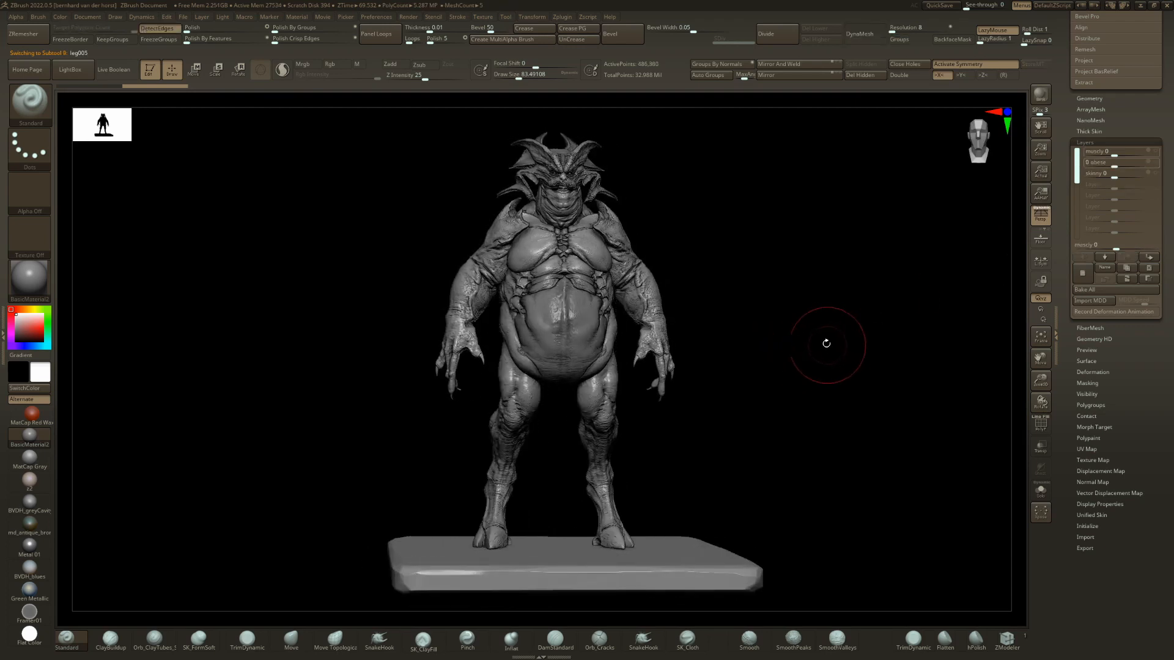
{"action": "left_click_drag", "start_coordinate": [1125, 165], "coordinate": [1144, 161]}
{"action": "mouse_move", "coordinate": [967, 327]}
{"action": "left_mouse_down"}
{"action": "mouse_move", "coordinate": [749, 448]}
{"action": "mouse_move", "coordinate": [880, 422]}
{"action": "left_mouse_up"}
{"action": "left_click", "coordinate": [1118, 162]}
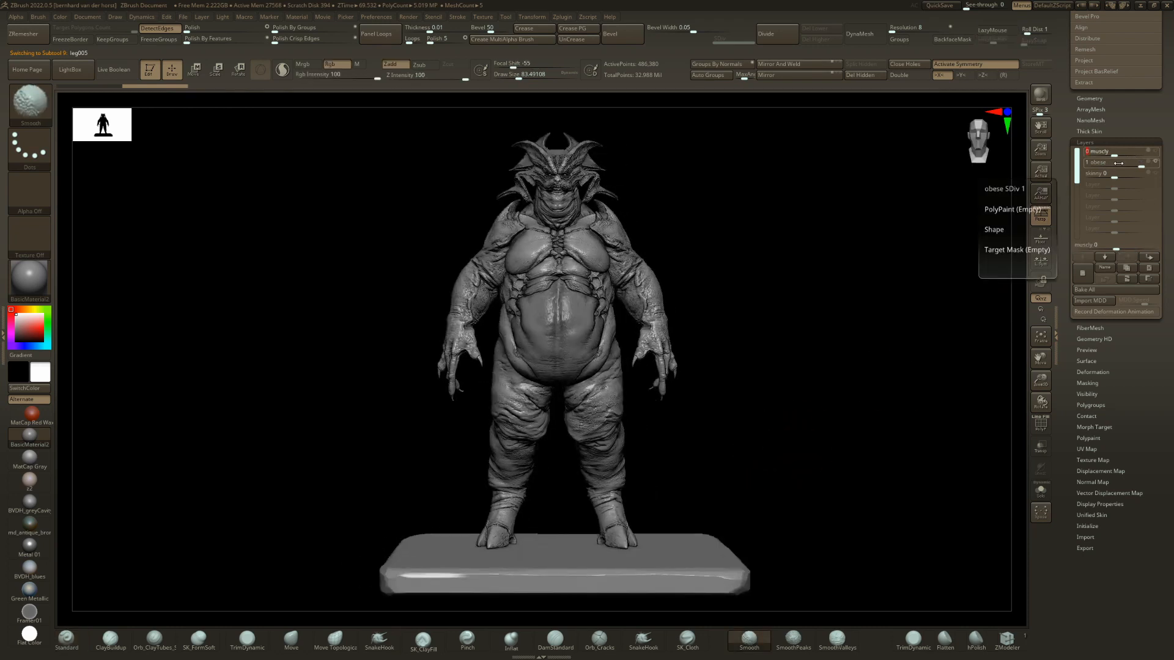
Replace the legs with leg006 and leg007 in turn, setting the obese layer of each to 1.
{"action": "key", "text": "Down"}
{"action": "left_click_drag", "start_coordinate": [775, 336], "coordinate": [925, 285]}
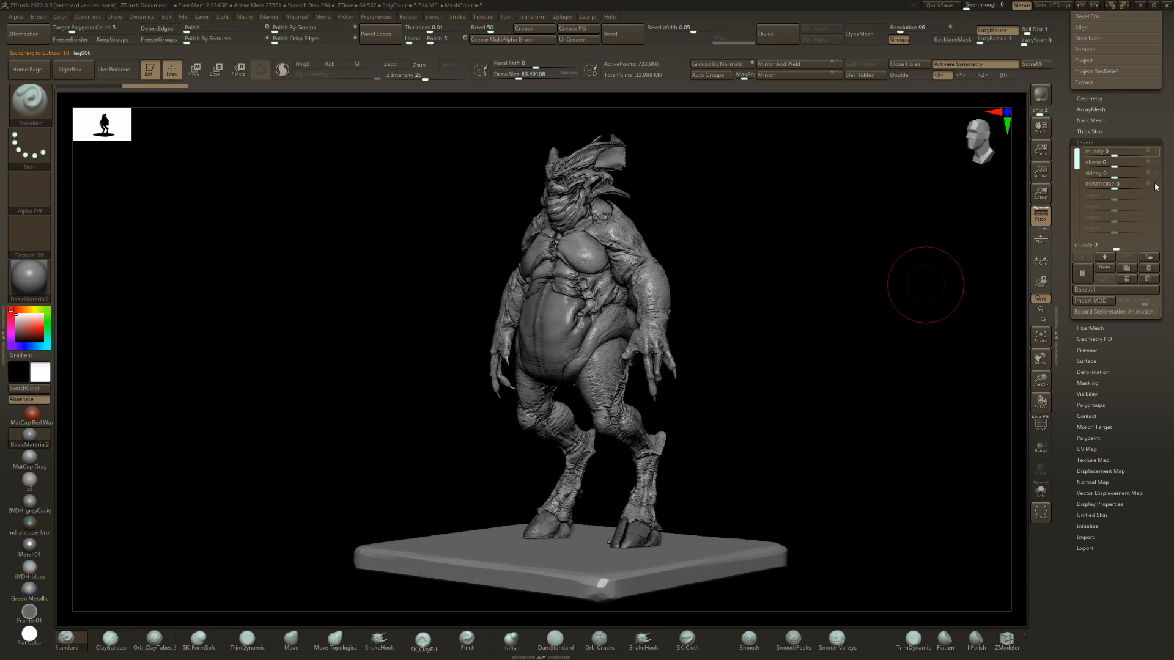
{"action": "left_click", "coordinate": [1142, 163]}
{"action": "left_click_drag", "start_coordinate": [761, 351], "coordinate": [837, 359]}
{"action": "key", "text": "Down"}
{"action": "left_click_drag", "start_coordinate": [1120, 162], "coordinate": [1151, 161]}
{"action": "mouse_move", "coordinate": [858, 365]}
{"action": "left_mouse_down"}
{"action": "mouse_move", "coordinate": [822, 374]}
{"action": "mouse_move", "coordinate": [843, 372]}
{"action": "left_mouse_up"}
Compare the leg007_BONUS legs with the furry leg007 legs, both on the figure and isolated from it.
{"action": "key", "text": "Down"}
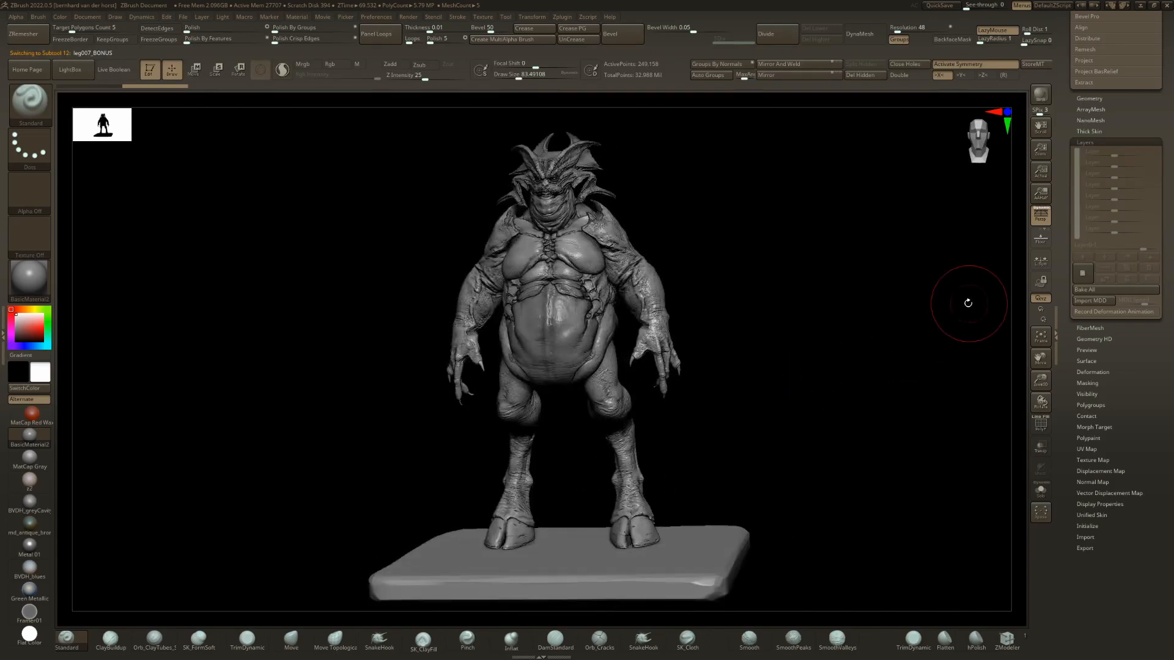
{"action": "key", "text": "Up"}
{"action": "key", "text": "Down"}
{"action": "key", "text": "ctrl+f"}
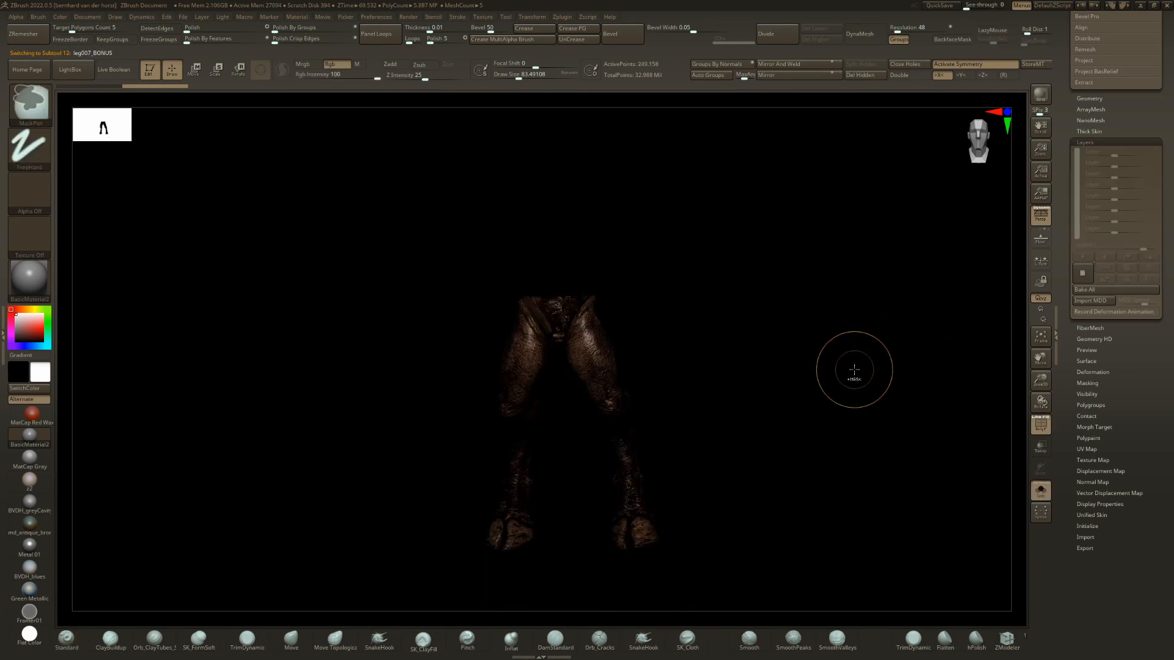
{"action": "key", "text": "ctrl+f"}
{"action": "key", "text": "Up"}
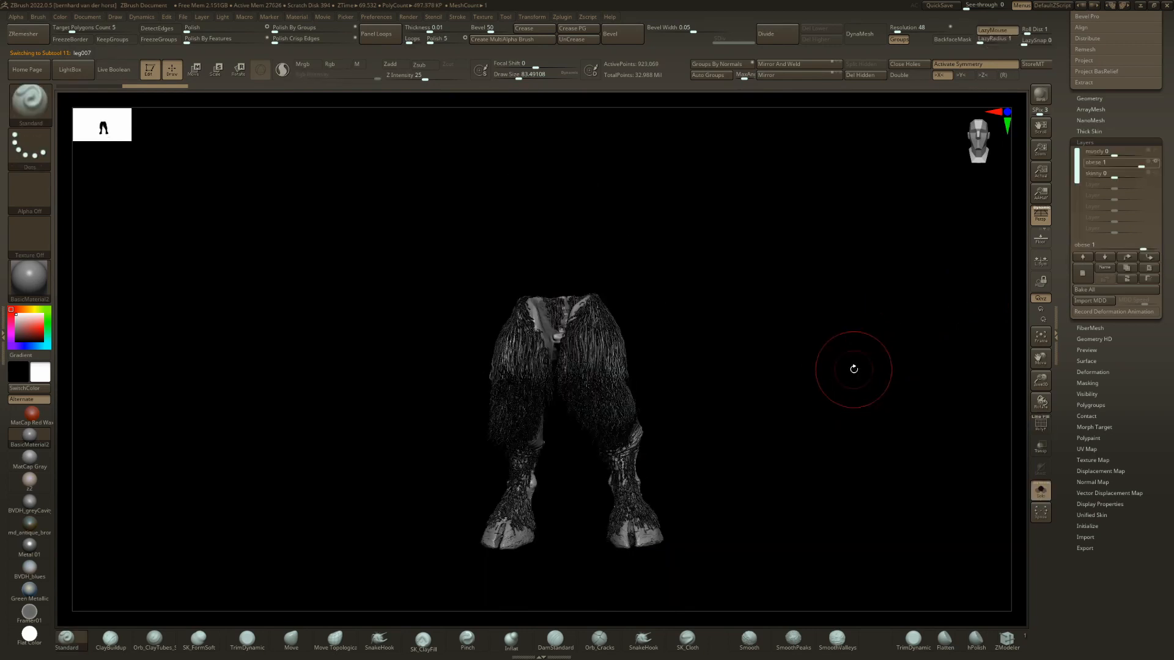
{"action": "key", "text": "Down"}
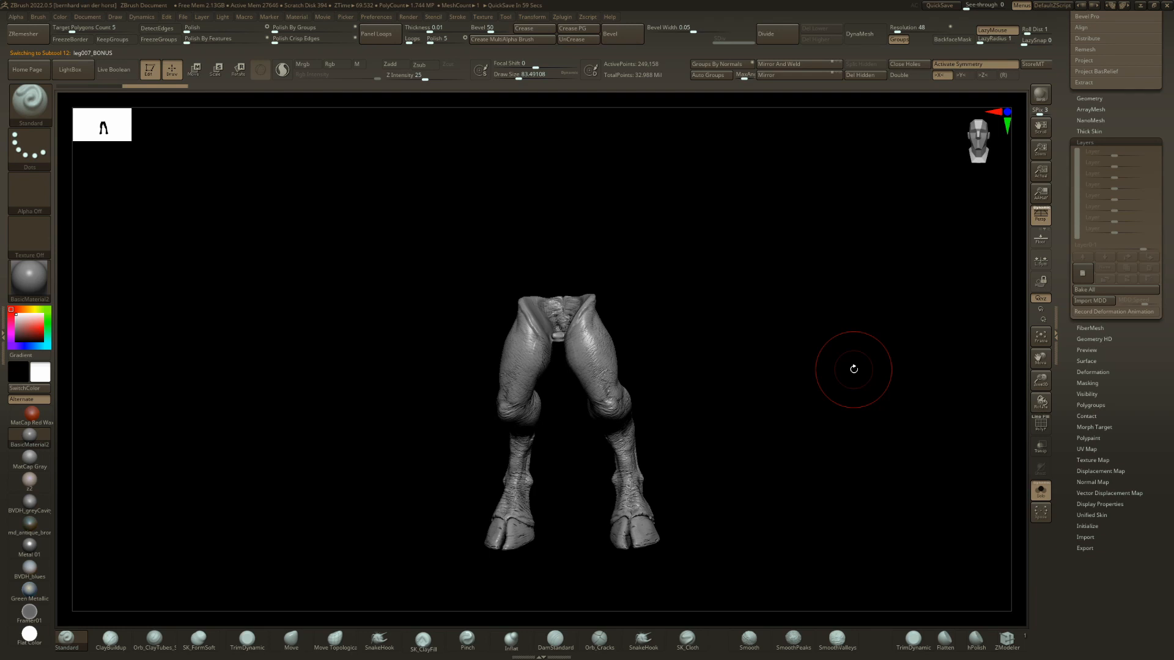
{"action": "key", "text": "shift+s"}
Replace the legs with leg008 and set their obese layer to 1.
{"action": "key", "text": "Down"}
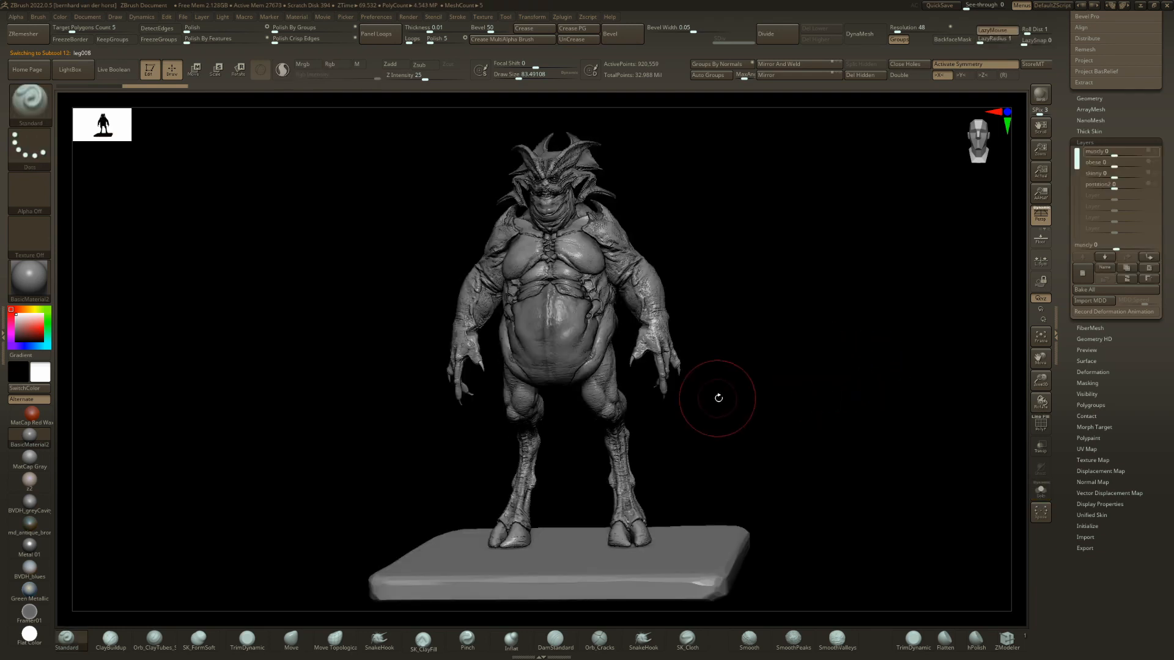
{"action": "left_click_drag", "start_coordinate": [718, 398], "coordinate": [764, 396]}
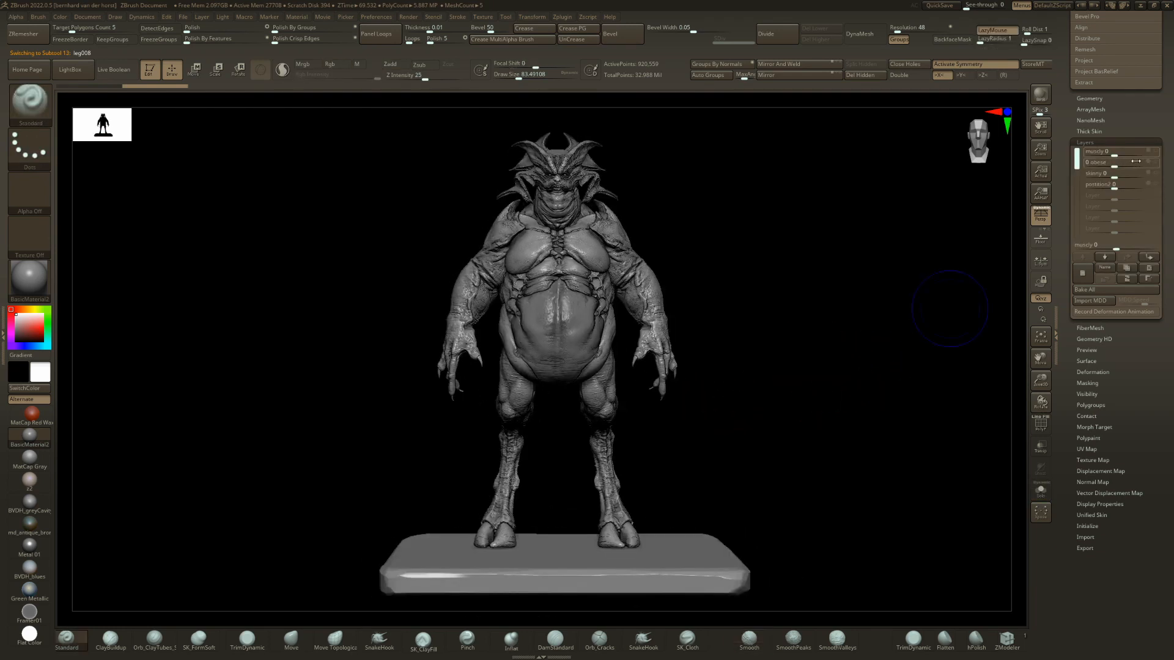
{"action": "left_click_drag", "start_coordinate": [1135, 160], "coordinate": [1153, 160]}
{"action": "mouse_move", "coordinate": [747, 448]}
{"action": "left_mouse_down"}
{"action": "mouse_move", "coordinate": [705, 447]}
{"action": "mouse_move", "coordinate": [739, 447]}
{"action": "left_mouse_up"}
Replace the legs with leg009 and continue through leg011 to leg012.
{"action": "key", "text": "Down"}
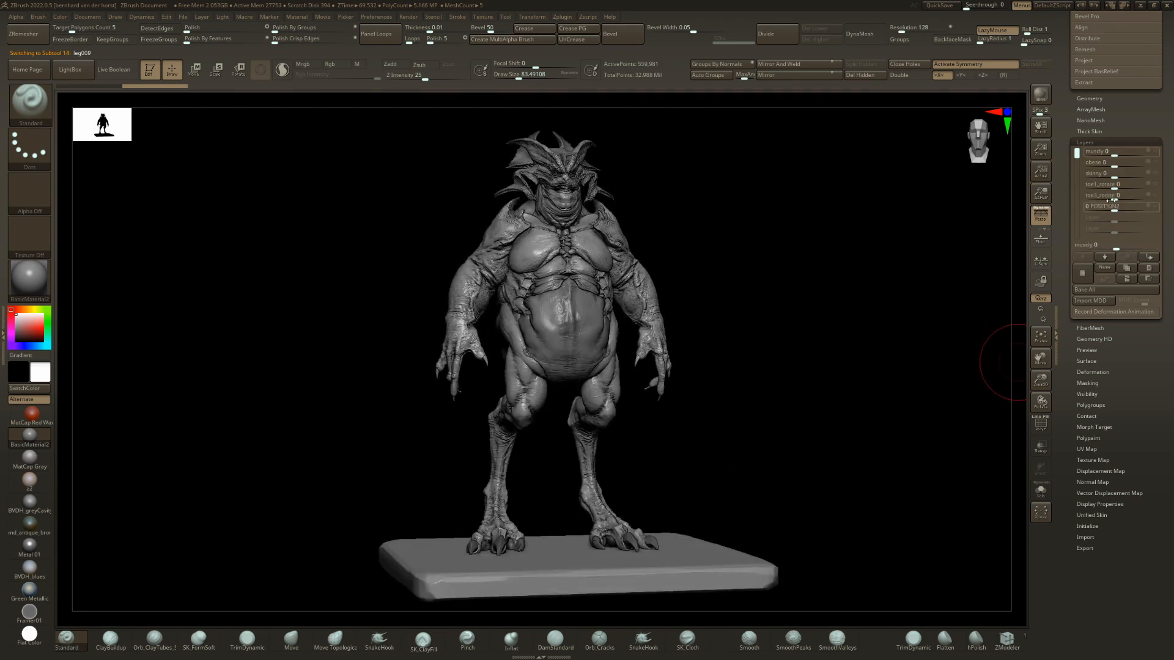
{"action": "mouse_move", "coordinate": [1145, 162]}
{"action": "left_mouse_down"}
{"action": "mouse_move", "coordinate": [1119, 172]}
{"action": "mouse_move", "coordinate": [1149, 178]}
{"action": "left_mouse_up"}
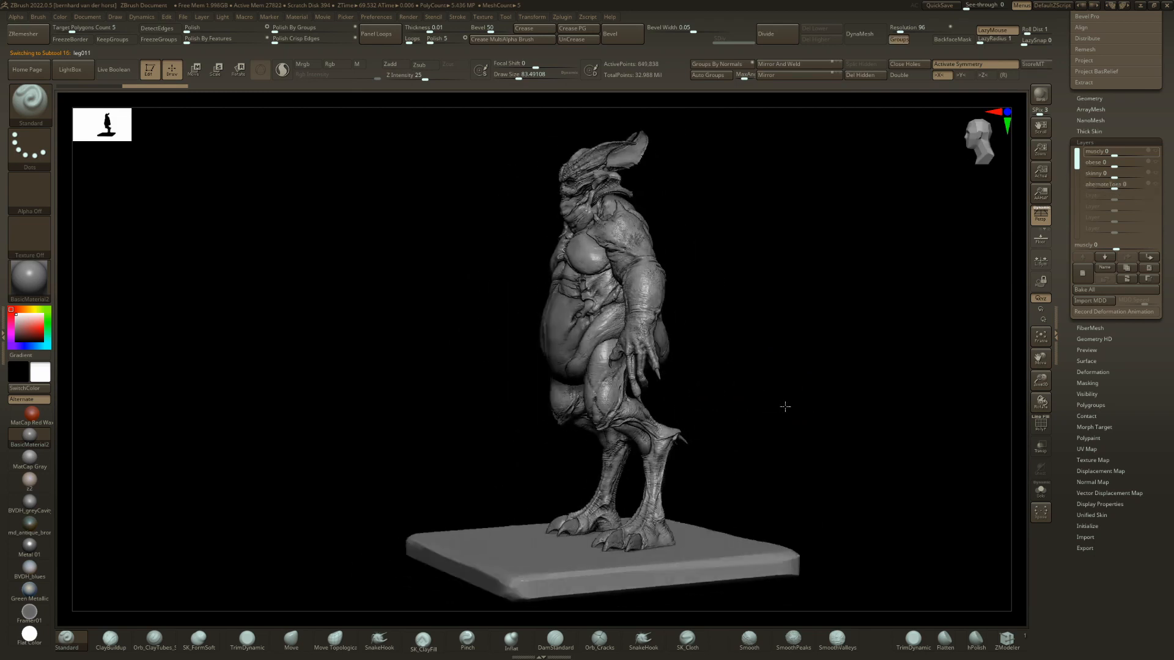
{"action": "left_click_drag", "start_coordinate": [783, 406], "coordinate": [782, 406]}
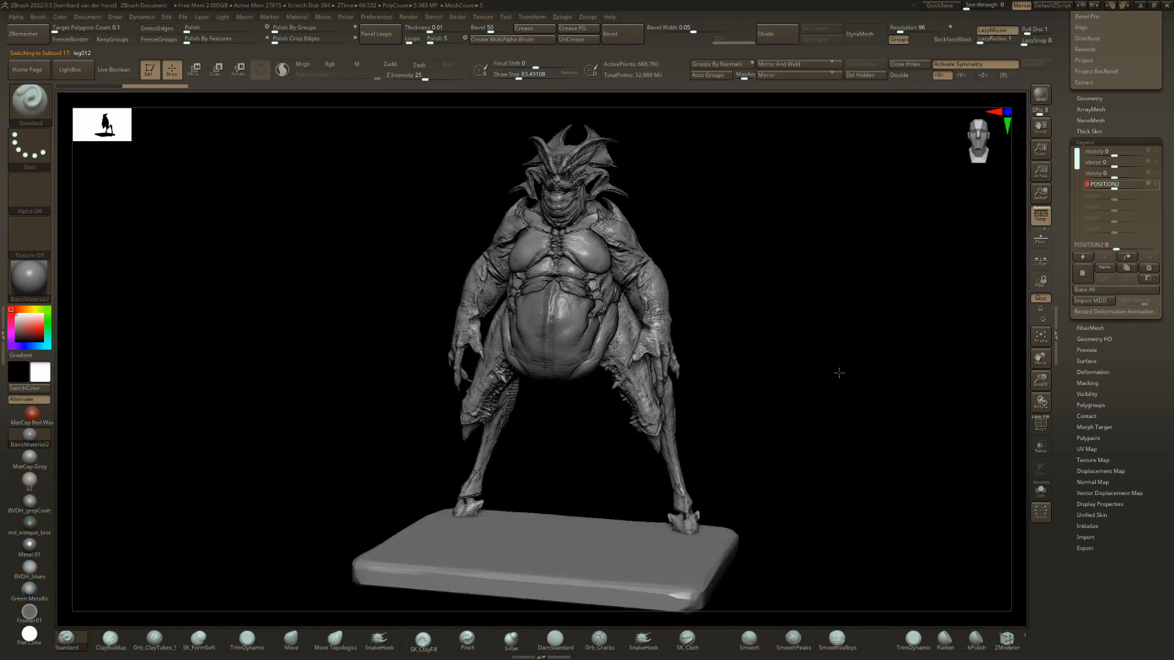
Set the leg012 POSITION2 layer to 0 and move these legs to fit the body in side view.
{"action": "right_click_drag", "start_coordinate": [839, 373], "coordinate": [838, 336]}
{"action": "right_click_drag", "start_coordinate": [837, 336], "coordinate": [715, 330]}
{"action": "key", "text": "w"}
{"action": "mouse_move", "coordinate": [651, 299]}
{"action": "left_mouse_down"}
{"action": "mouse_move", "coordinate": [587, 312]}
{"action": "mouse_move", "coordinate": [631, 297]}
{"action": "mouse_move", "coordinate": [633, 308]}
{"action": "mouse_move", "coordinate": [632, 286]}
{"action": "left_mouse_up"}
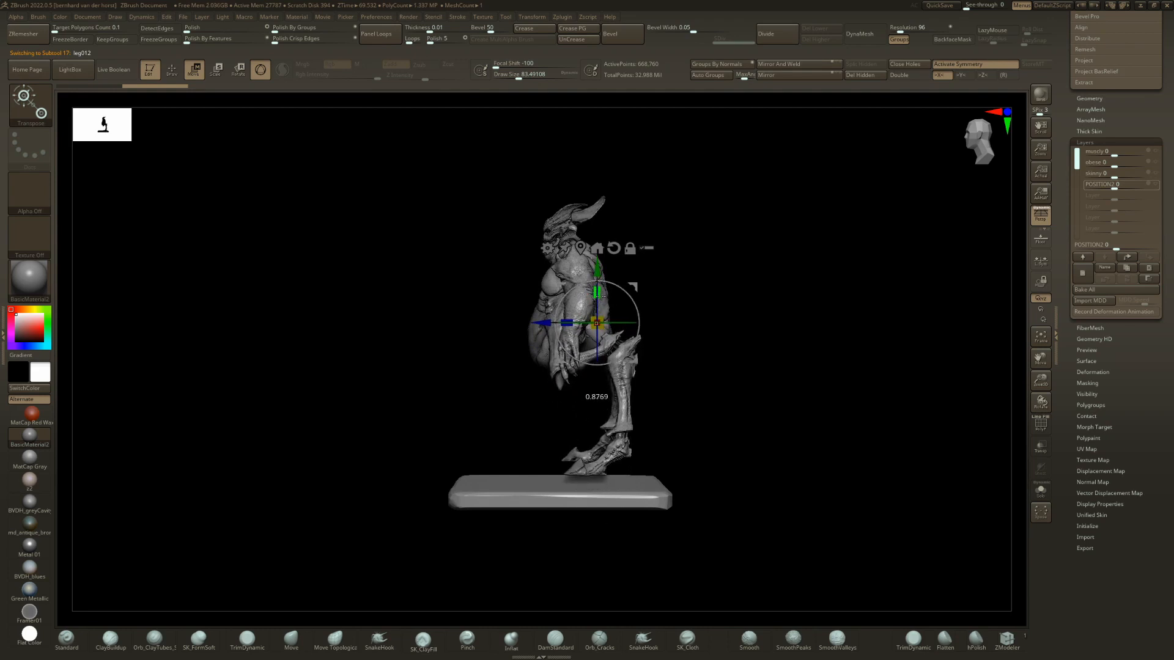
{"action": "key", "text": "q"}
Set the leg012 obese layer to 1 and move the legs to fit the body in side view.
{"action": "right_click_drag", "start_coordinate": [693, 356], "coordinate": [764, 359]}
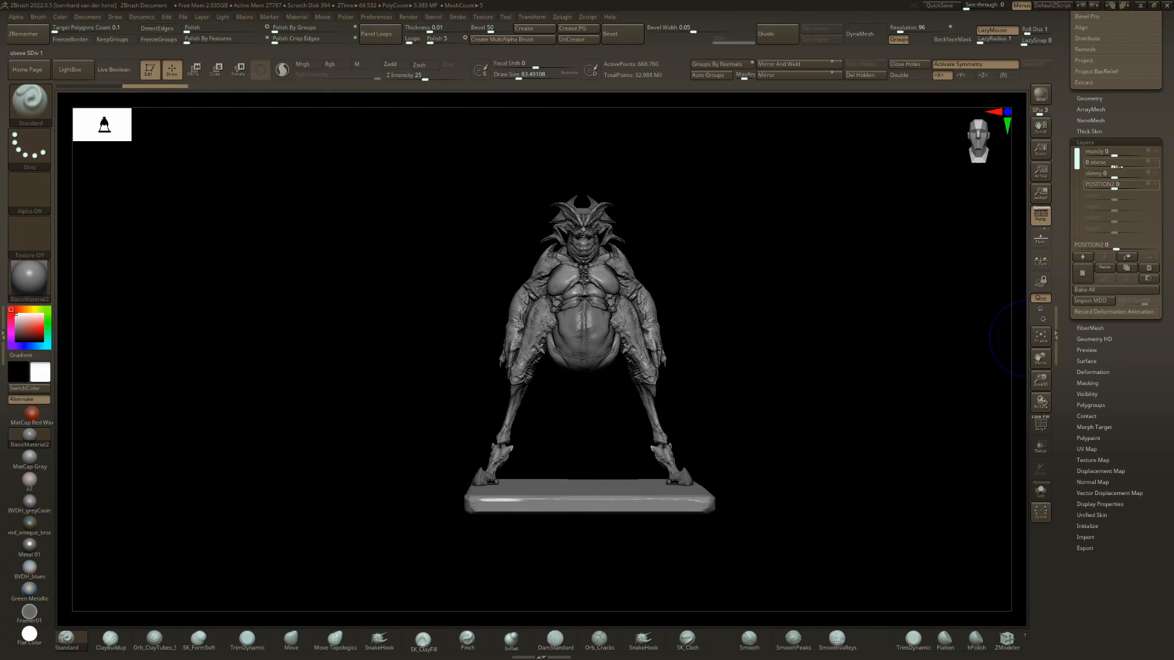
{"action": "left_click_drag", "start_coordinate": [1137, 162], "coordinate": [1157, 157]}
{"action": "right_click_drag", "start_coordinate": [731, 338], "coordinate": [660, 333]}
{"action": "key", "text": "w"}
{"action": "mouse_move", "coordinate": [628, 282]}
{"action": "right_mouse_down"}
{"action": "mouse_move", "coordinate": [665, 295]}
{"action": "mouse_move", "coordinate": [635, 299]}
{"action": "right_mouse_up"}
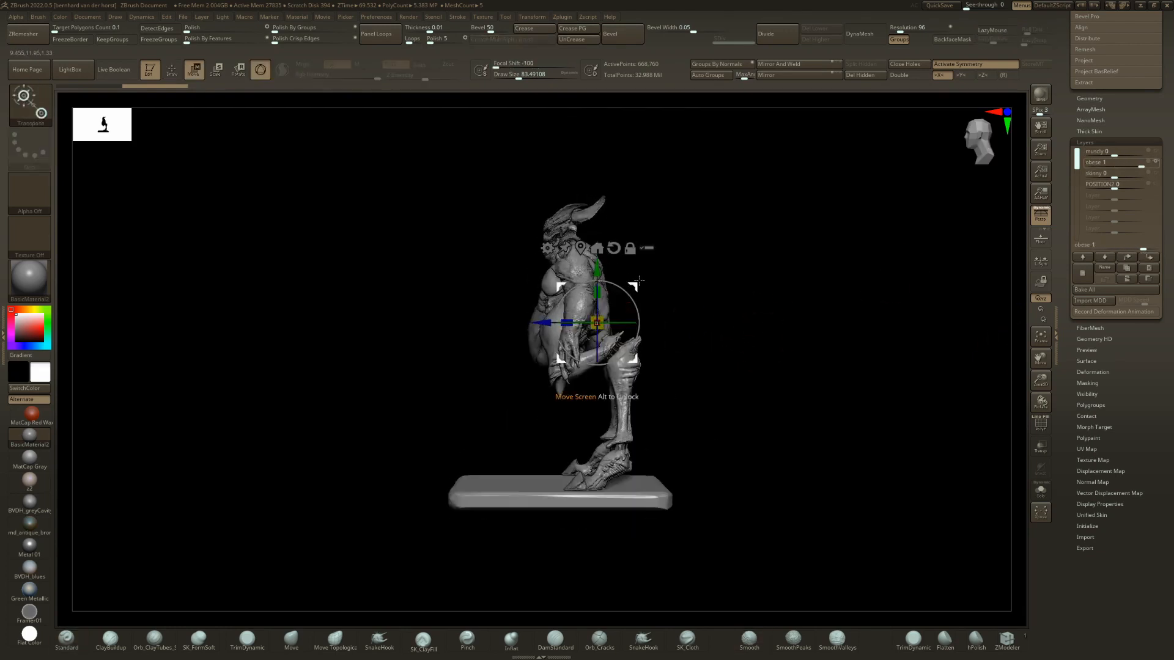
{"action": "left_click_drag", "start_coordinate": [634, 361], "coordinate": [623, 382]}
Raise the leg012 POSITION2 layer and view the whole figure at an angle.
{"action": "left_click_drag", "start_coordinate": [1123, 184], "coordinate": [1150, 182]}
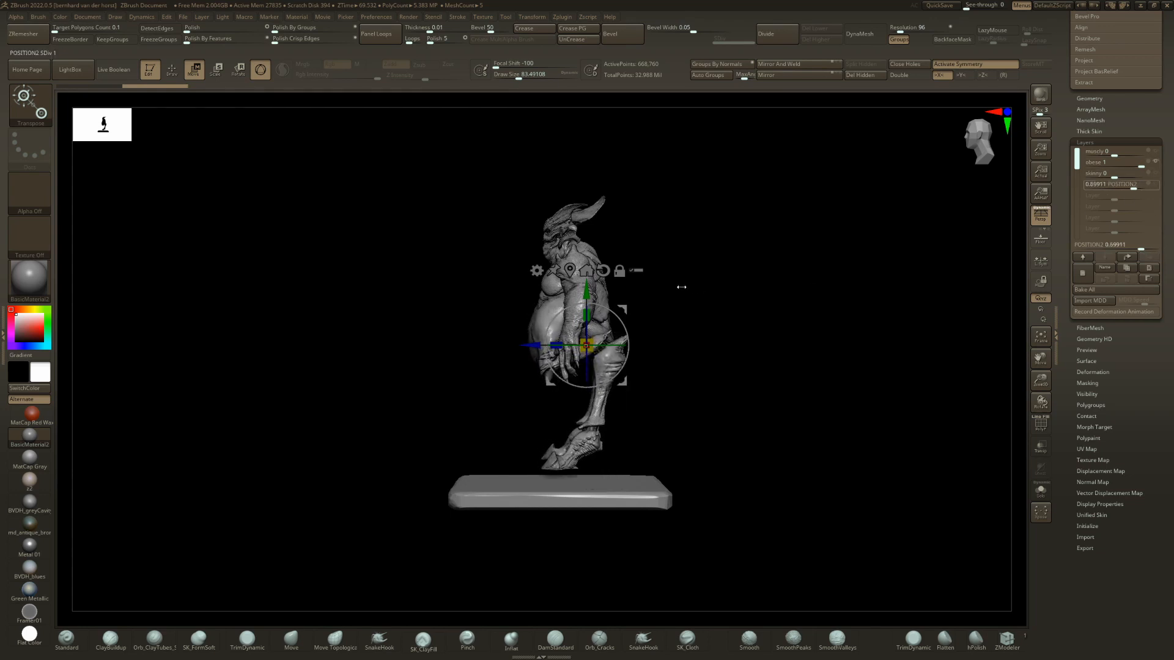
{"action": "key", "text": "q"}
{"action": "mouse_move", "coordinate": [639, 340]}
{"action": "right_mouse_down"}
{"action": "mouse_move", "coordinate": [690, 343]}
{"action": "mouse_move", "coordinate": [714, 380]}
{"action": "mouse_move", "coordinate": [664, 384]}
{"action": "mouse_move", "coordinate": [700, 384]}
{"action": "right_mouse_up"}
{"action": "right_click_drag", "start_coordinate": [633, 449], "coordinate": [590, 421]}
Replace the legs with leg014 and try out their extend and position layers.
{"action": "key", "text": "Down"}
{"action": "key", "text": "Down"}
{"action": "left_click", "coordinate": [1115, 183]}
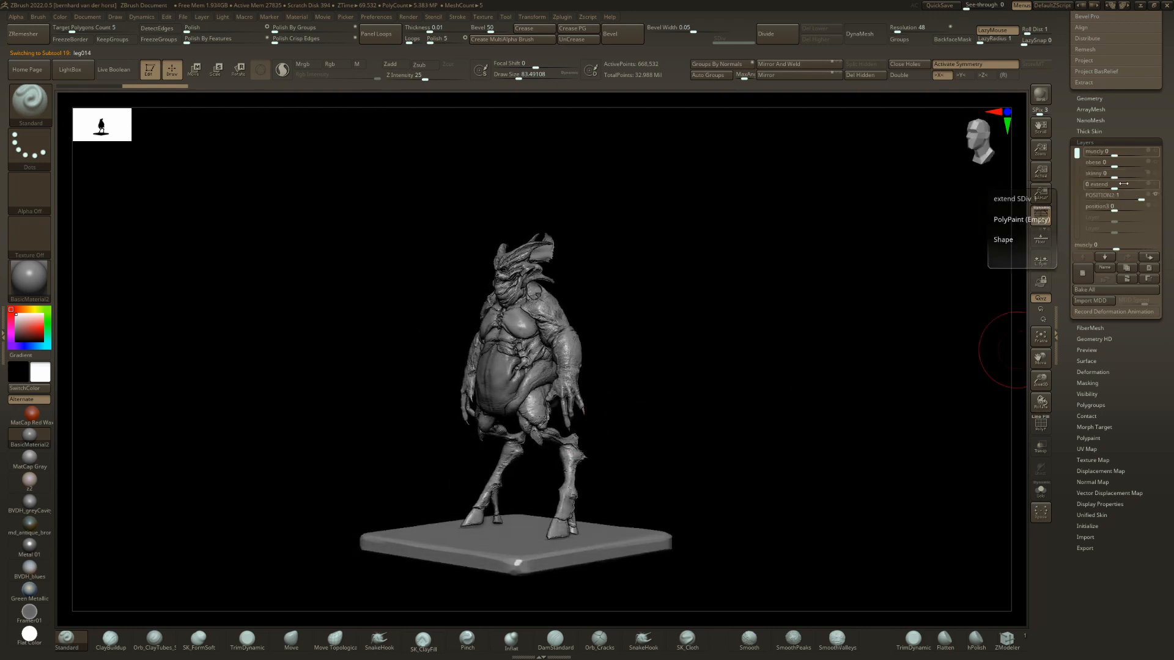
{"action": "mouse_move", "coordinate": [1115, 183]}
{"action": "left_mouse_down"}
{"action": "mouse_move", "coordinate": [1155, 183]}
{"action": "mouse_move", "coordinate": [1113, 200]}
{"action": "left_mouse_up"}
{"action": "left_click", "coordinate": [1128, 197], "text": "shift"}
{"action": "right_click_drag", "start_coordinate": [596, 397], "coordinate": [825, 437]}
Step through the leg variants after leg014 to leg017, and set the leg017 obese layer to 1.
{"action": "key", "text": "Down"}
{"action": "left_click_drag", "start_coordinate": [1118, 162], "coordinate": [1148, 164]}
{"action": "right_click_drag", "start_coordinate": [795, 327], "coordinate": [731, 352]}
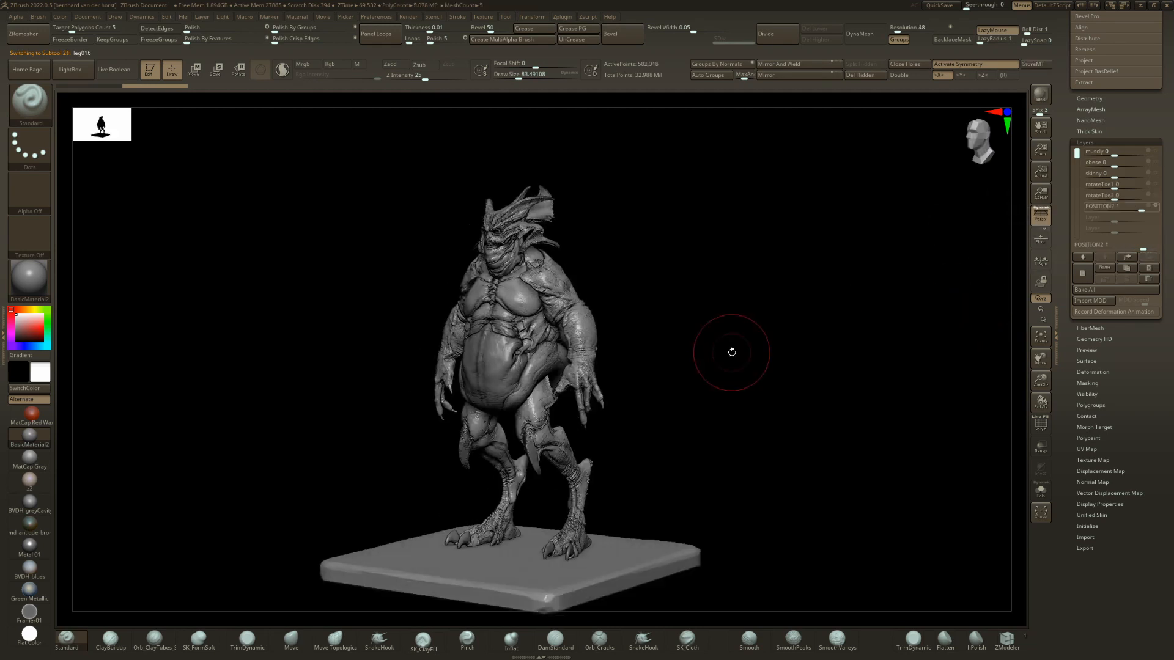
{"action": "key", "text": "Down"}
{"action": "key", "text": "Down"}
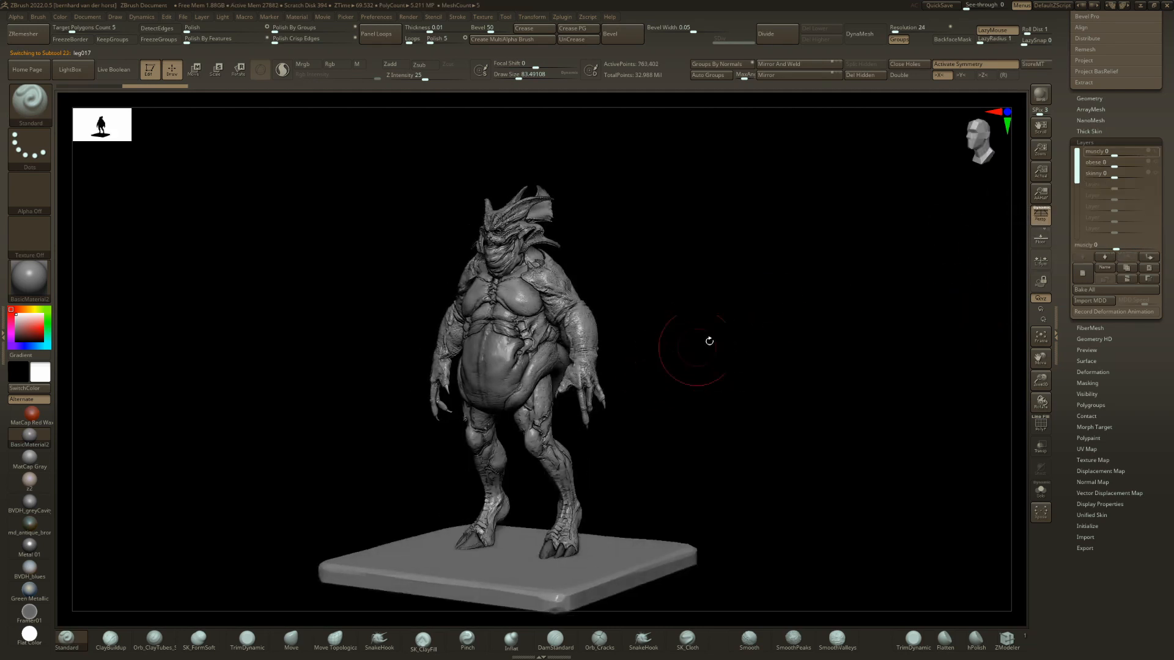
{"action": "left_click_drag", "start_coordinate": [1117, 163], "coordinate": [1147, 164]}
{"action": "left_click_drag", "start_coordinate": [839, 299], "coordinate": [866, 304]}
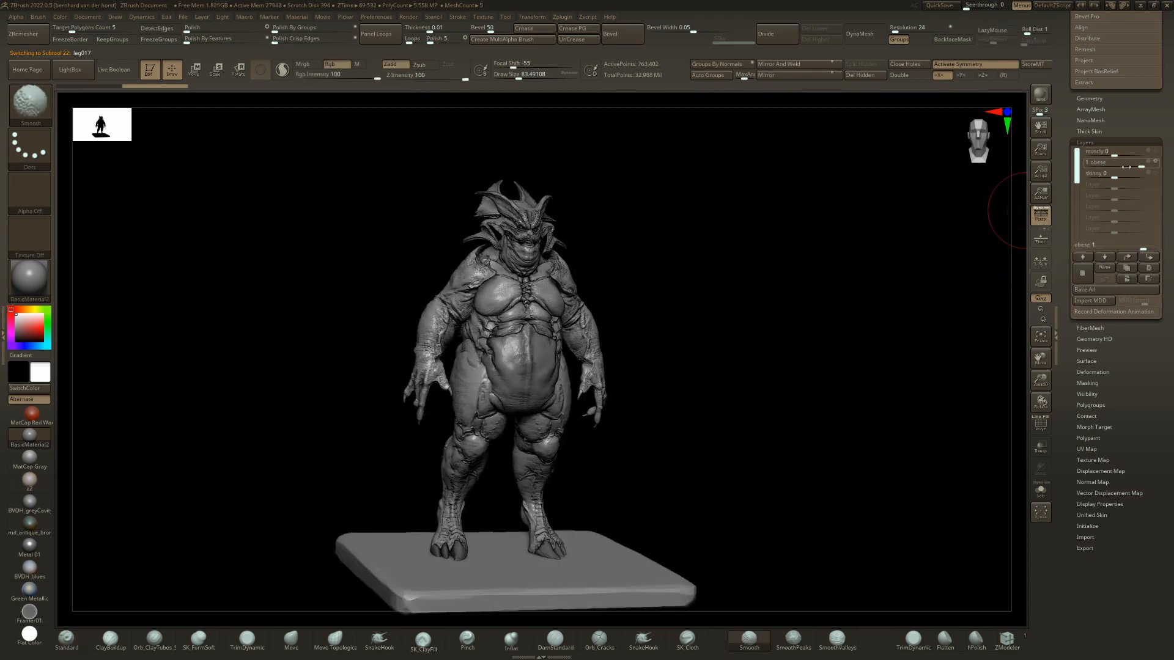
Replace the legs with leg018 and raise their muscly layer.
{"action": "key", "text": "Down"}
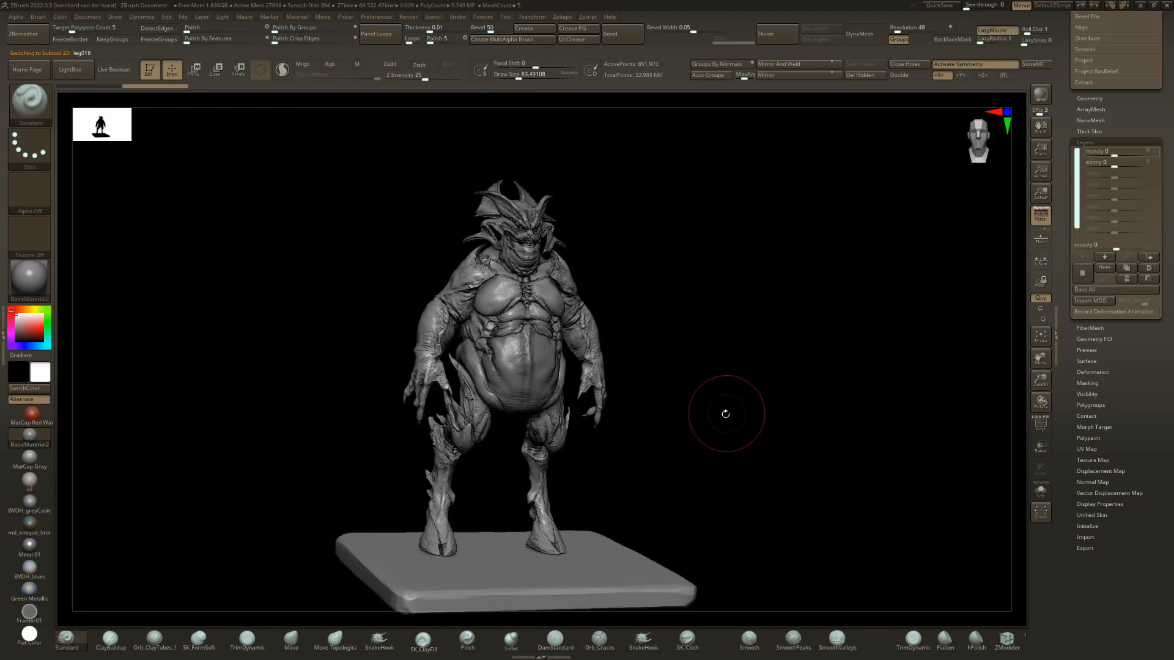
{"action": "left_click_drag", "start_coordinate": [726, 414], "coordinate": [680, 417]}
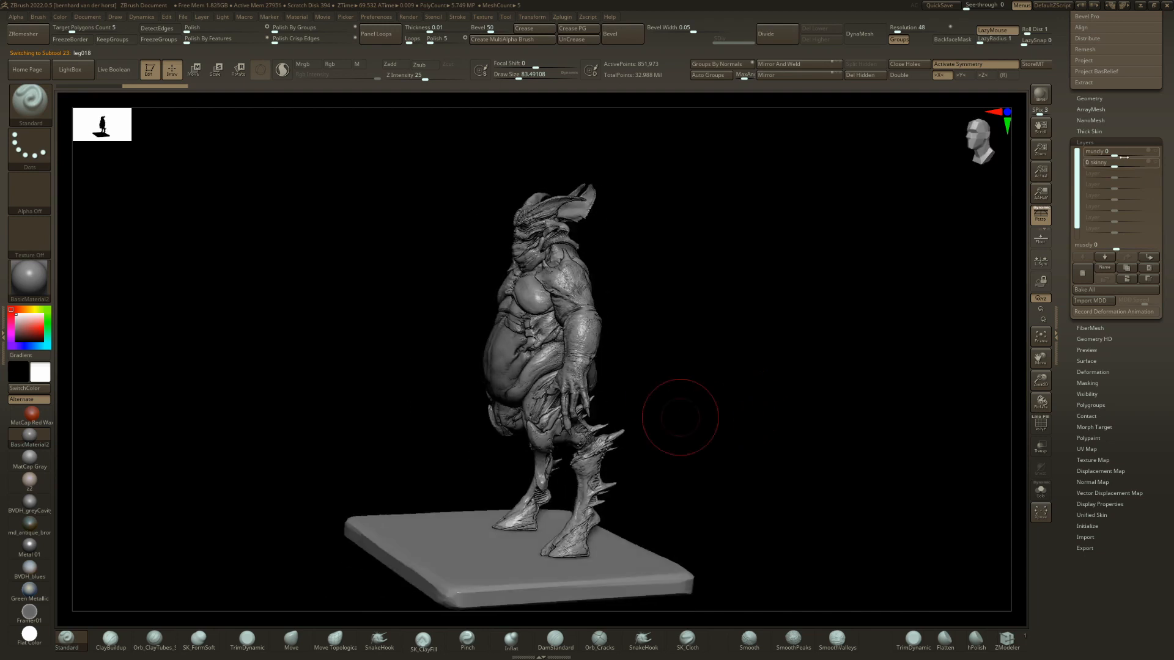
{"action": "left_click", "coordinate": [1143, 150]}
{"action": "mouse_move", "coordinate": [794, 355]}
{"action": "left_mouse_down"}
{"action": "mouse_move", "coordinate": [857, 343]}
{"action": "mouse_move", "coordinate": [799, 356]}
{"action": "left_mouse_up"}
Step through the following leg variants, past leg021 to leg024, and view the figure at an angle.
{"action": "key", "text": "Down"}
{"action": "key", "text": "Down"}
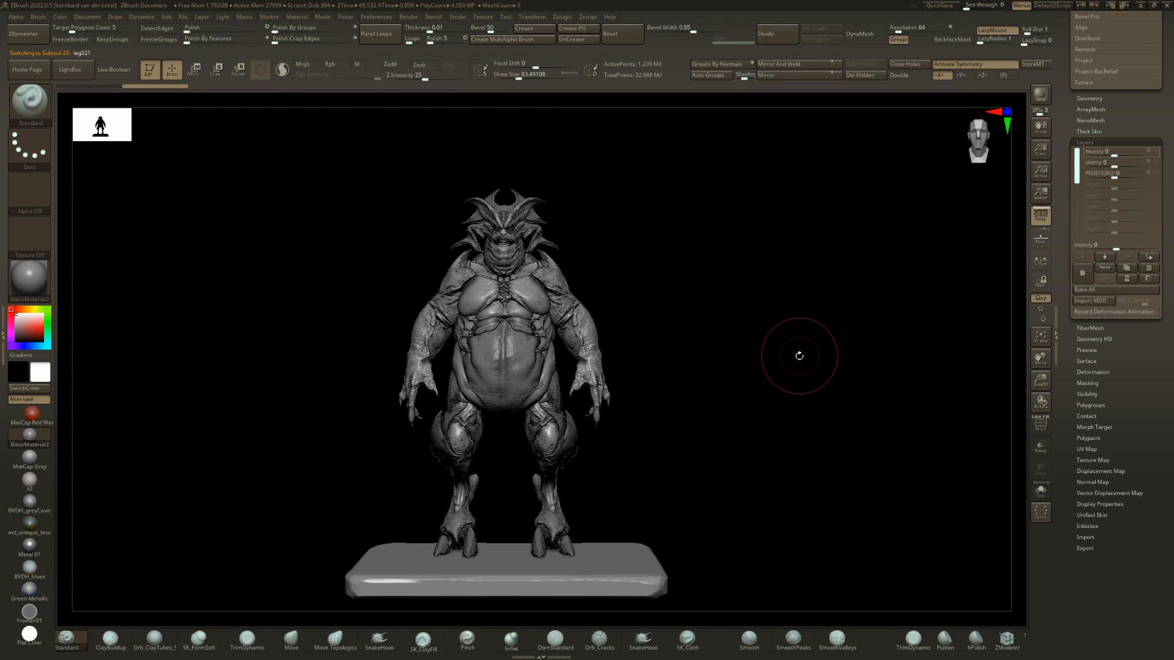
{"action": "key", "text": "Down"}
{"action": "key", "text": "Down"}
{"action": "key", "text": "Down"}
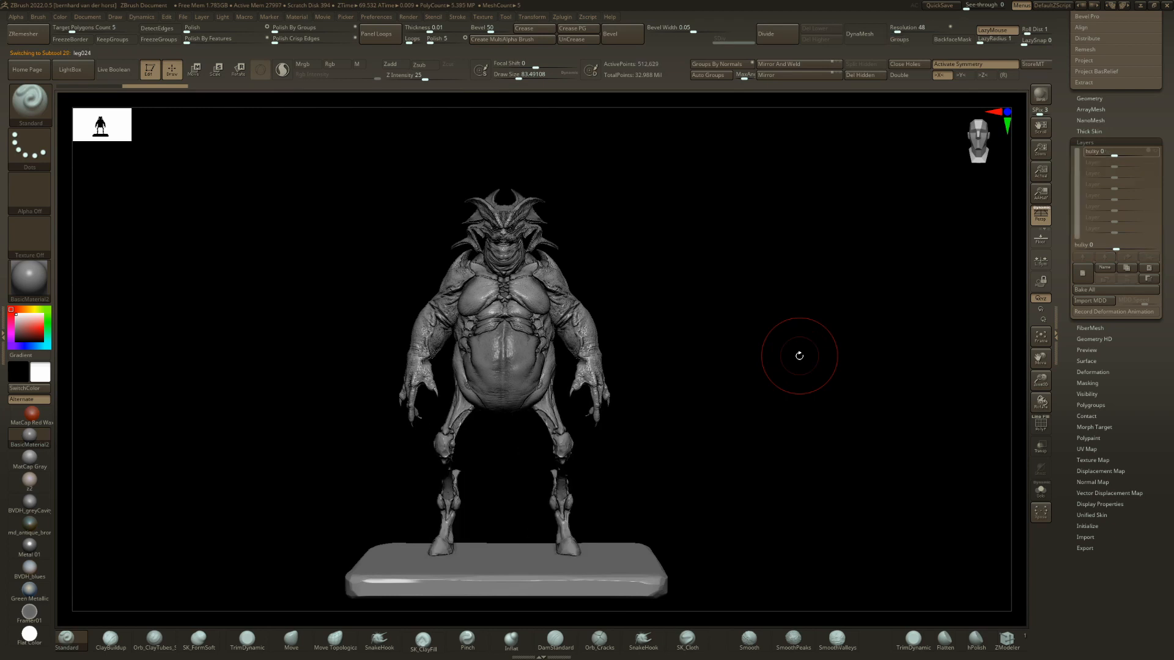
{"action": "left_click_drag", "start_coordinate": [799, 356], "coordinate": [367, 344]}
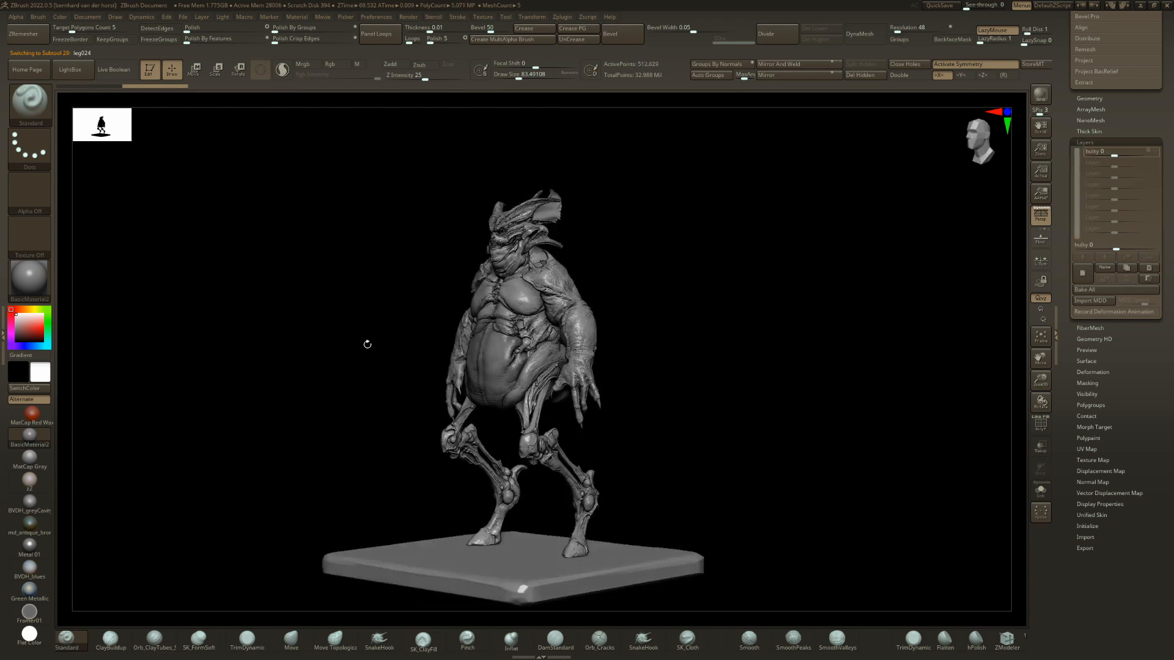
Switch to the other figure tool with the leg028 subtool active and view it at an angle.
{"action": "left_click_drag", "start_coordinate": [1066, 197], "coordinate": [1068, 452]}
{"action": "left_click", "coordinate": [1093, 133]}
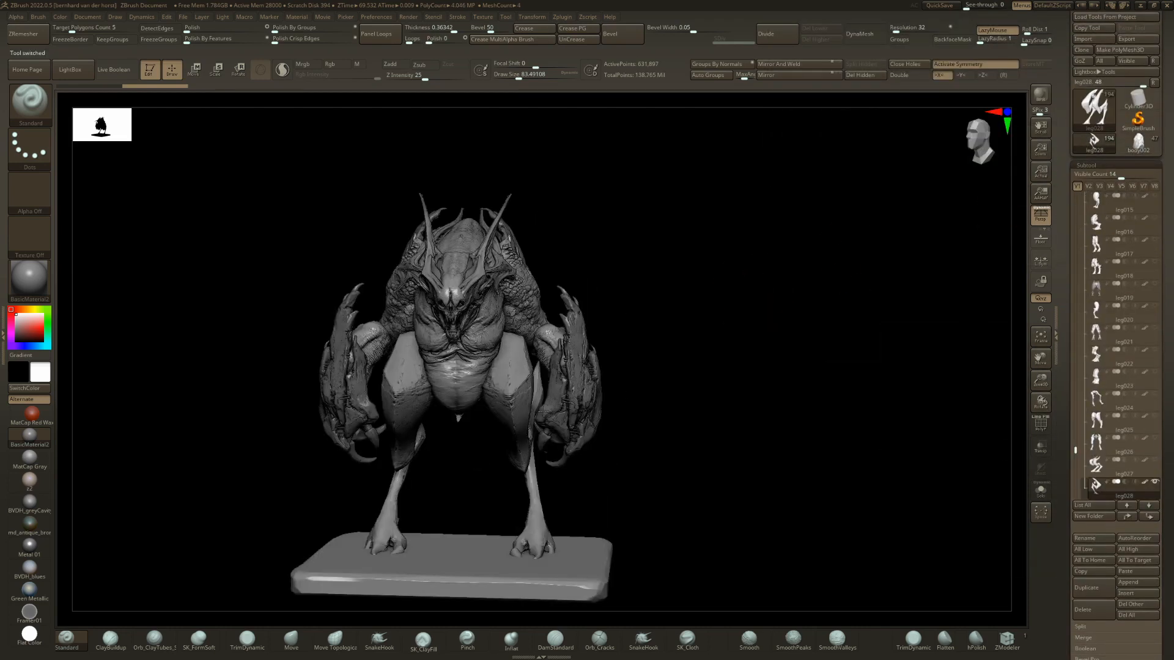
{"action": "left_click_drag", "start_coordinate": [538, 391], "coordinate": [597, 390]}
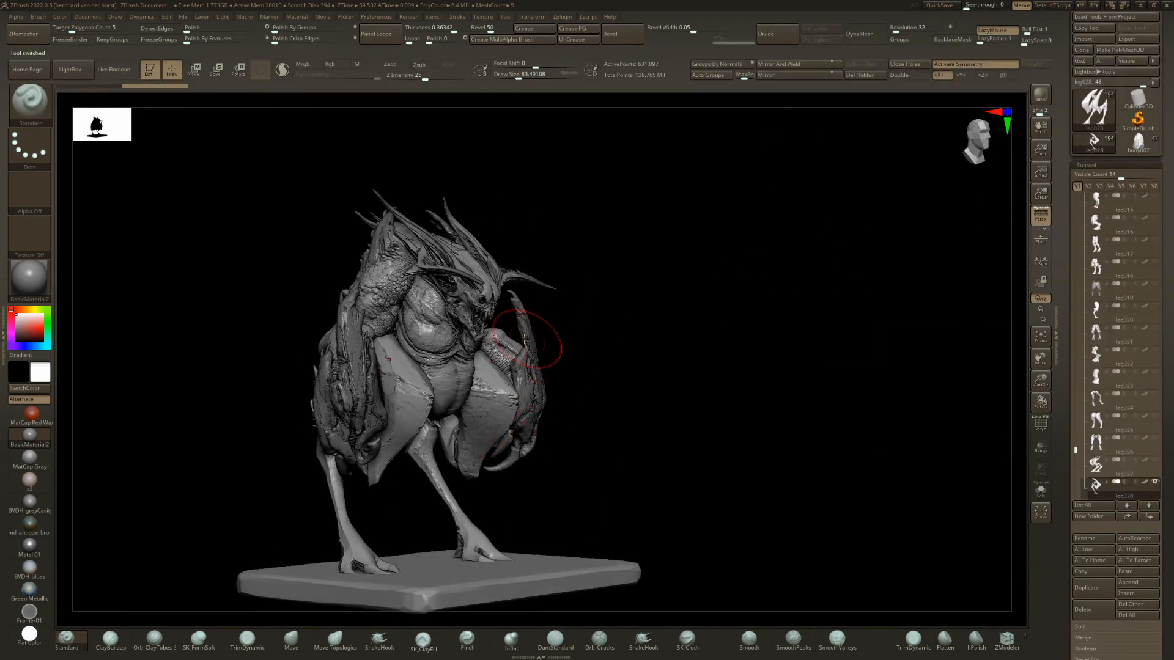
Select the head043 subtool, switch to visibility set V8, and view its head and body from the front.
{"action": "right_click_drag", "start_coordinate": [524, 338], "coordinate": [470, 324]}
{"action": "left_click", "coordinate": [461, 307], "text": "alt"}
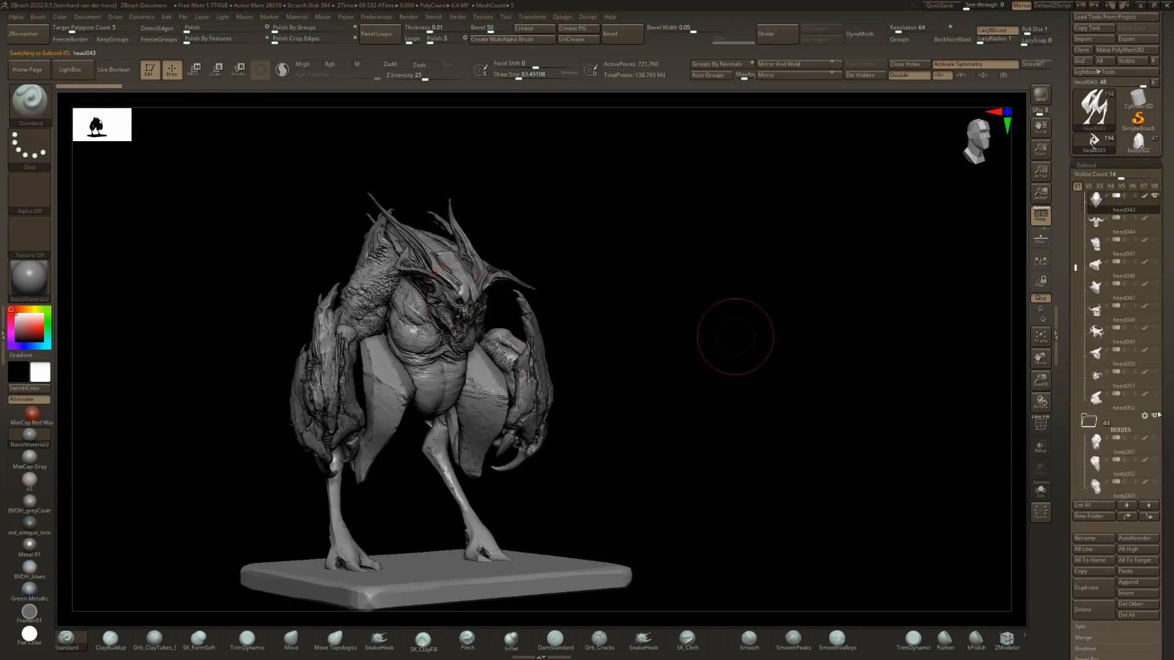
{"action": "left_click", "coordinate": [1154, 191]}
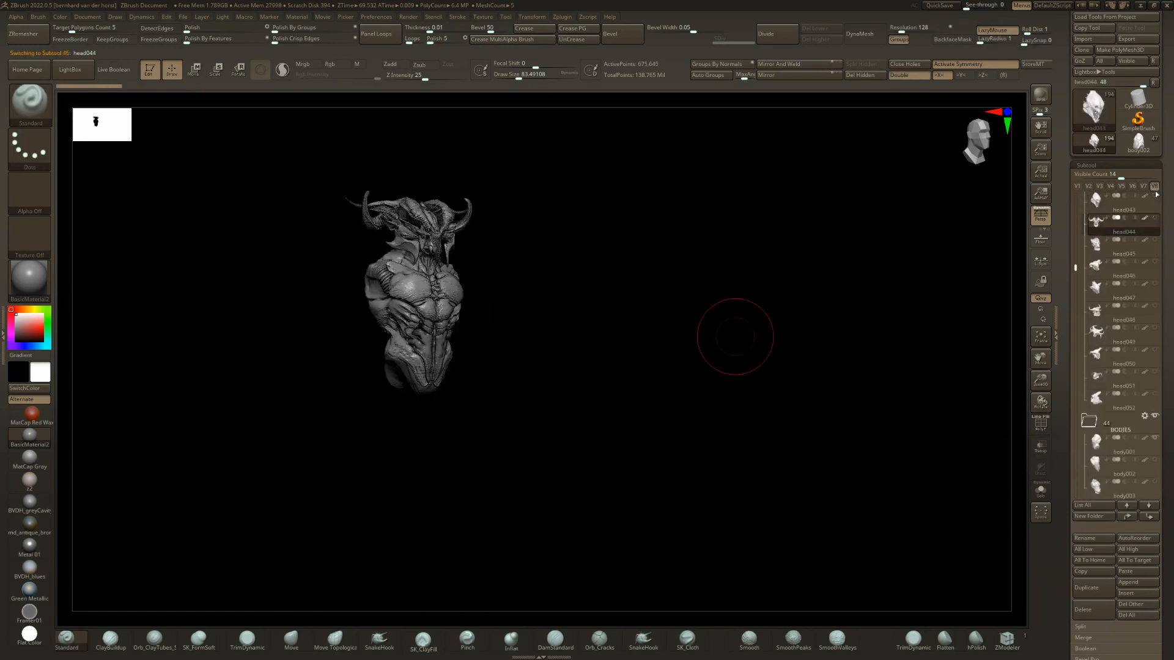
{"action": "right_click_drag", "start_coordinate": [683, 305], "coordinate": [549, 251]}
{"action": "right_click_drag", "start_coordinate": [549, 251], "coordinate": [575, 230], "text": "ctrl"}
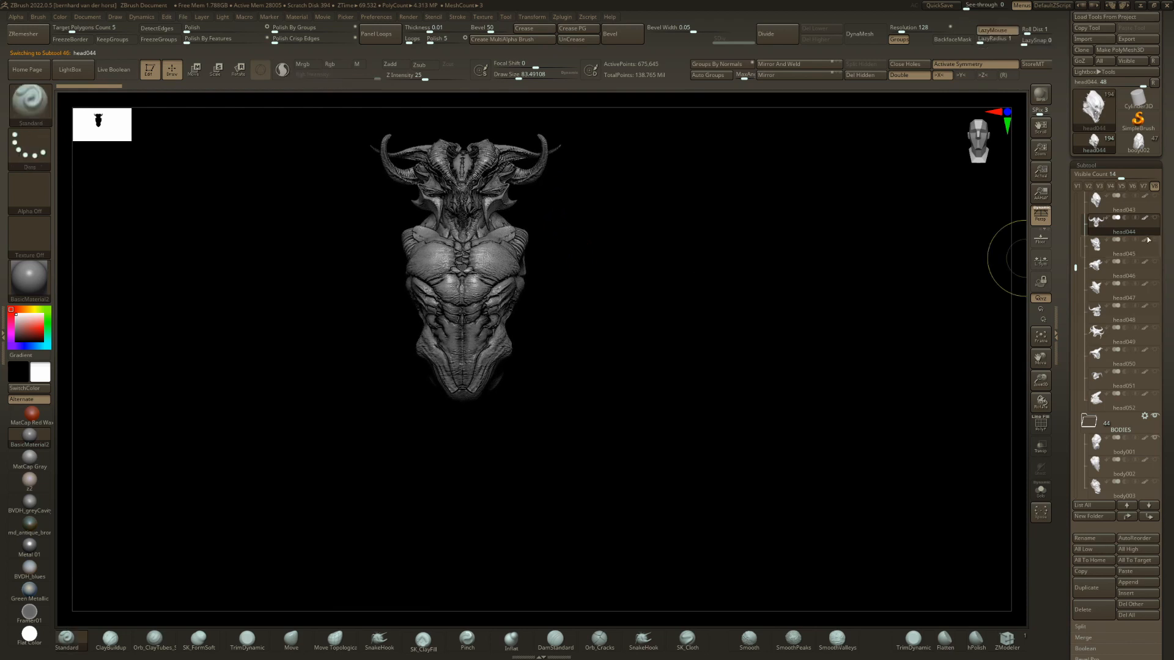
Check head043 and head006 on the body, and add head044 as the active head alongside head006.
{"action": "left_click", "coordinate": [1126, 204]}
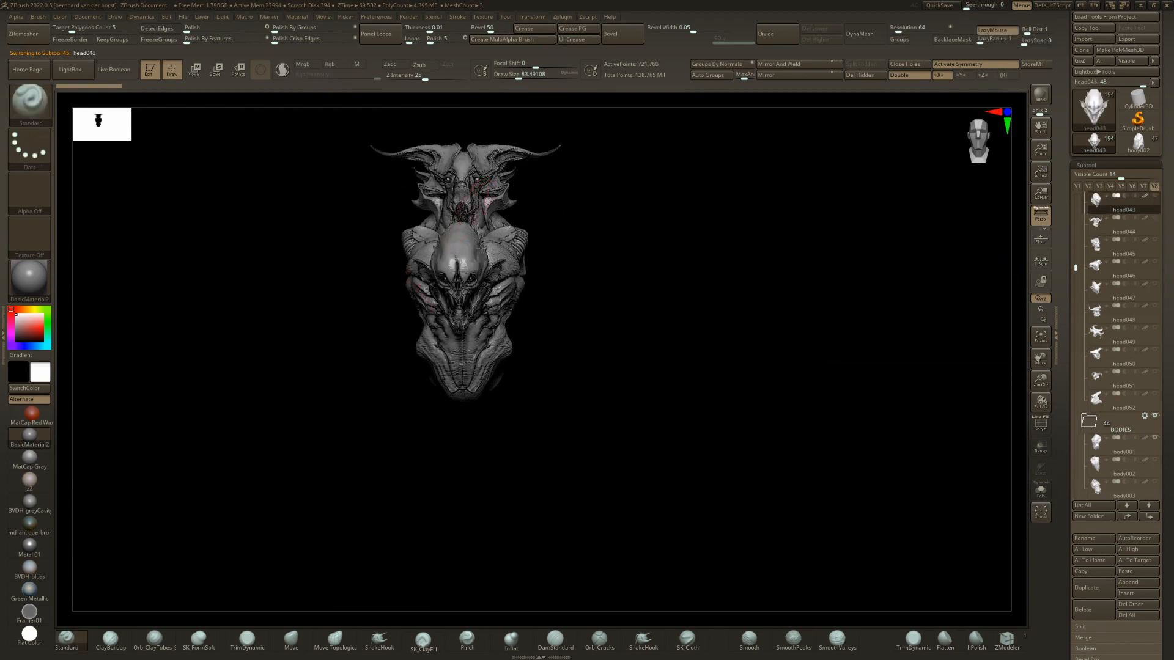
{"action": "right_click_drag", "start_coordinate": [471, 220], "coordinate": [483, 262], "text": "alt"}
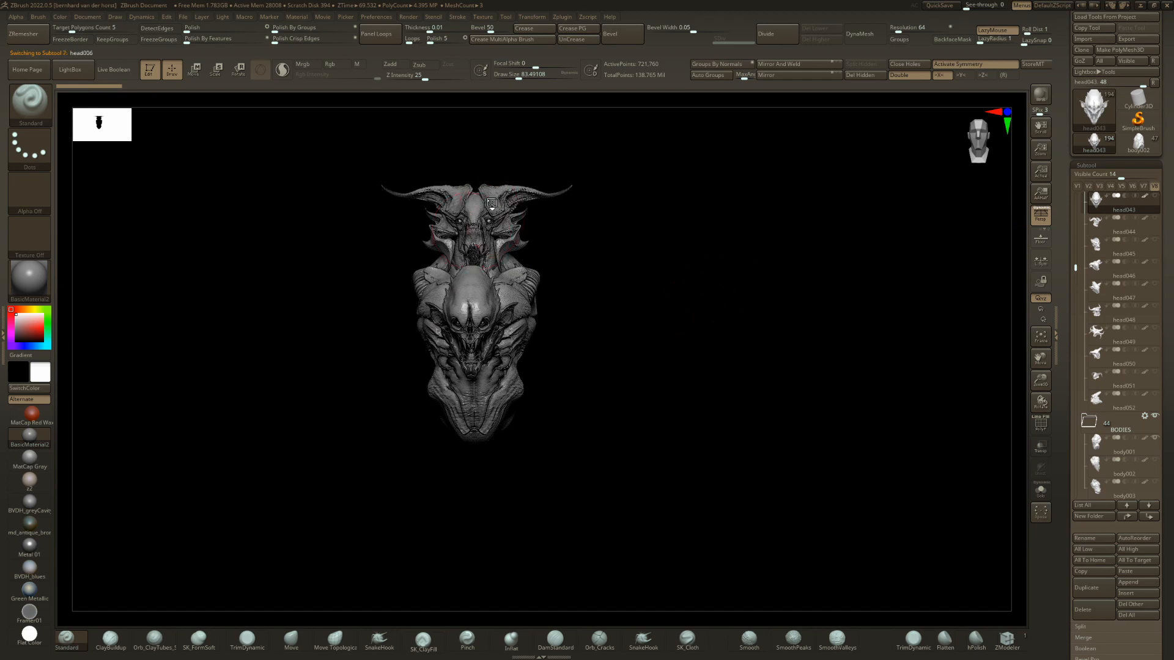
{"action": "left_click", "coordinate": [491, 204], "text": "alt"}
{"action": "mouse_move", "coordinate": [1157, 196]}
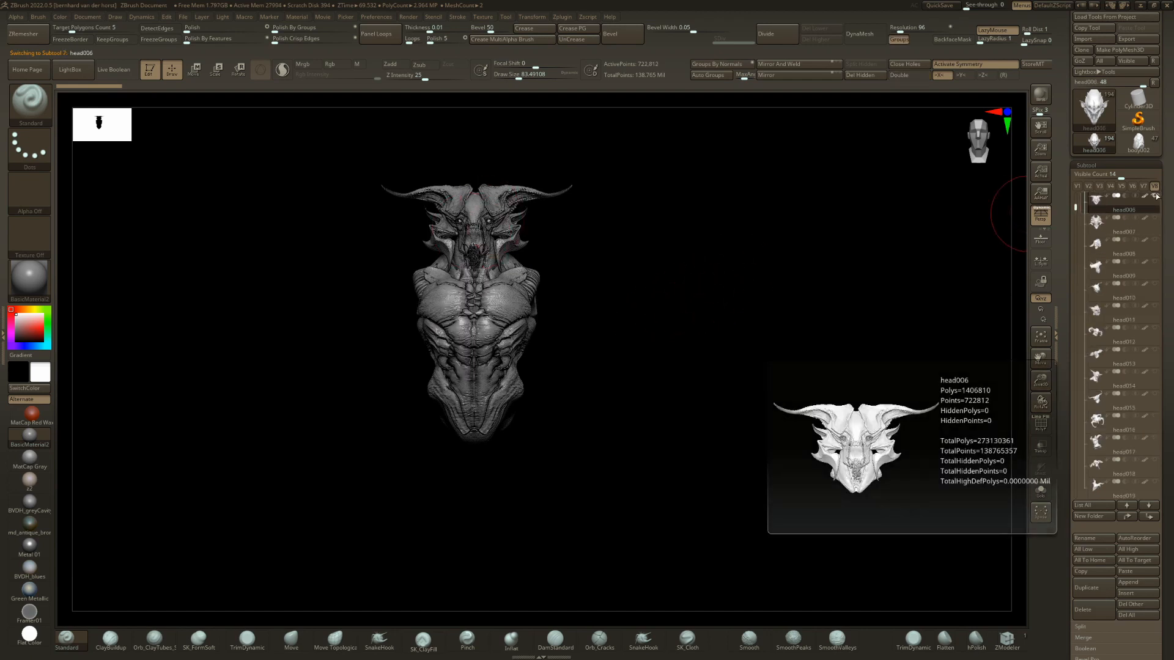
{"action": "key", "text": "n"}
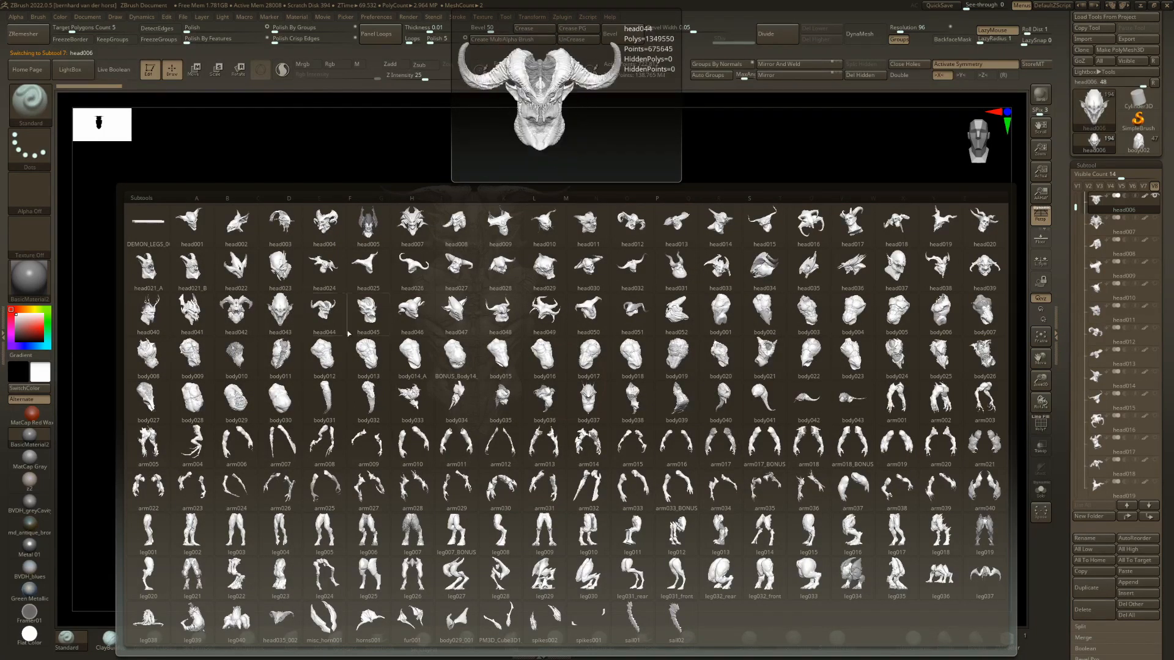
{"action": "left_click", "coordinate": [309, 318]}
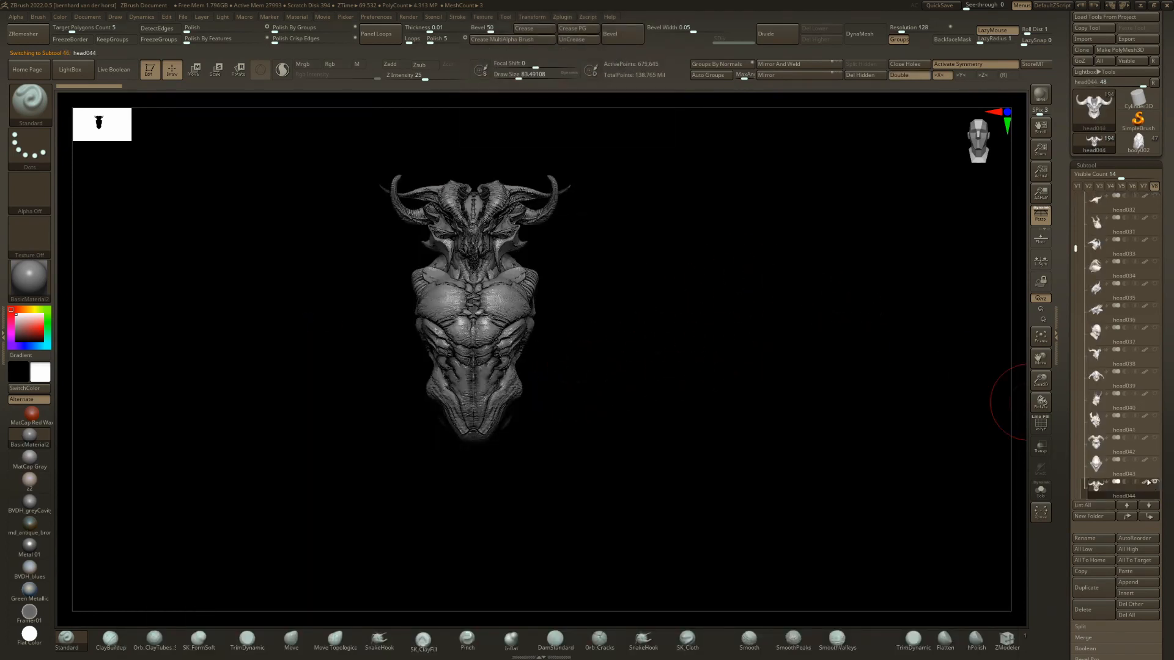
Select the body001 torso and go on to the body002 variant in the BODIES folder.
{"action": "right_click_drag", "start_coordinate": [611, 257], "coordinate": [566, 383], "text": "ctrl"}
{"action": "mouse_move", "coordinate": [392, 324]}
{"action": "right_mouse_down"}
{"action": "mouse_move", "coordinate": [503, 313]}
{"action": "mouse_move", "coordinate": [394, 317]}
{"action": "right_mouse_up"}
{"action": "mouse_move", "coordinate": [532, 245]}
{"action": "right_mouse_down", "text": "ctrl"}
{"action": "mouse_move", "coordinate": [535, 315]}
{"action": "mouse_move", "coordinate": [474, 321]}
{"action": "right_mouse_up", "text": "ctrl"}
{"action": "mouse_move", "coordinate": [528, 409]}
{"action": "right_mouse_down", "text": "ctrl"}
{"action": "mouse_move", "coordinate": [534, 350]}
{"action": "mouse_move", "coordinate": [566, 365]}
{"action": "right_mouse_up", "text": "ctrl"}
{"action": "right_click_drag", "start_coordinate": [559, 442], "coordinate": [555, 388], "text": "ctrl"}
{"action": "left_click", "coordinate": [480, 354], "text": "alt"}
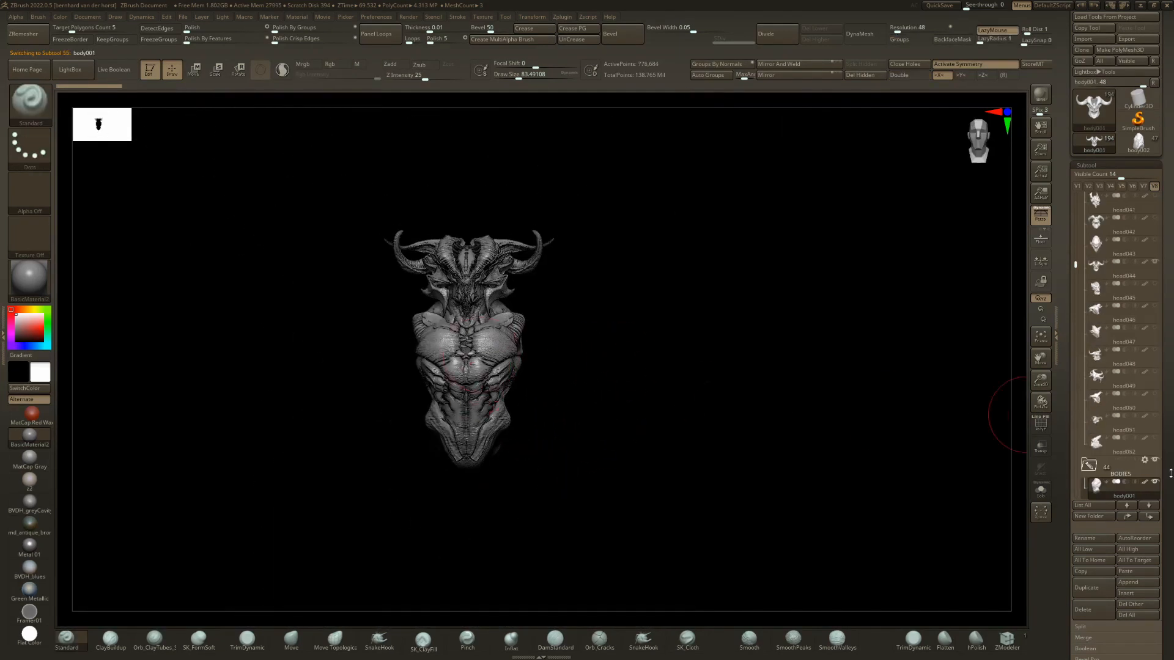
{"action": "left_click_drag", "start_coordinate": [1172, 473], "coordinate": [1171, 470]}
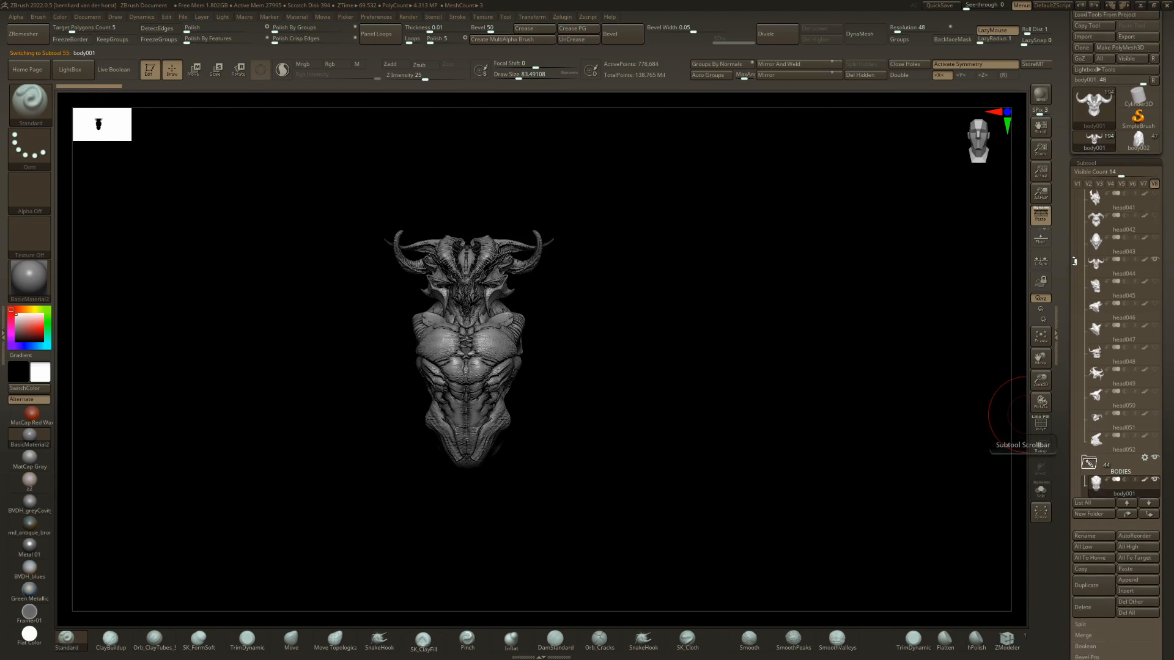
{"action": "left_click_drag", "start_coordinate": [1074, 261], "coordinate": [1074, 276]}
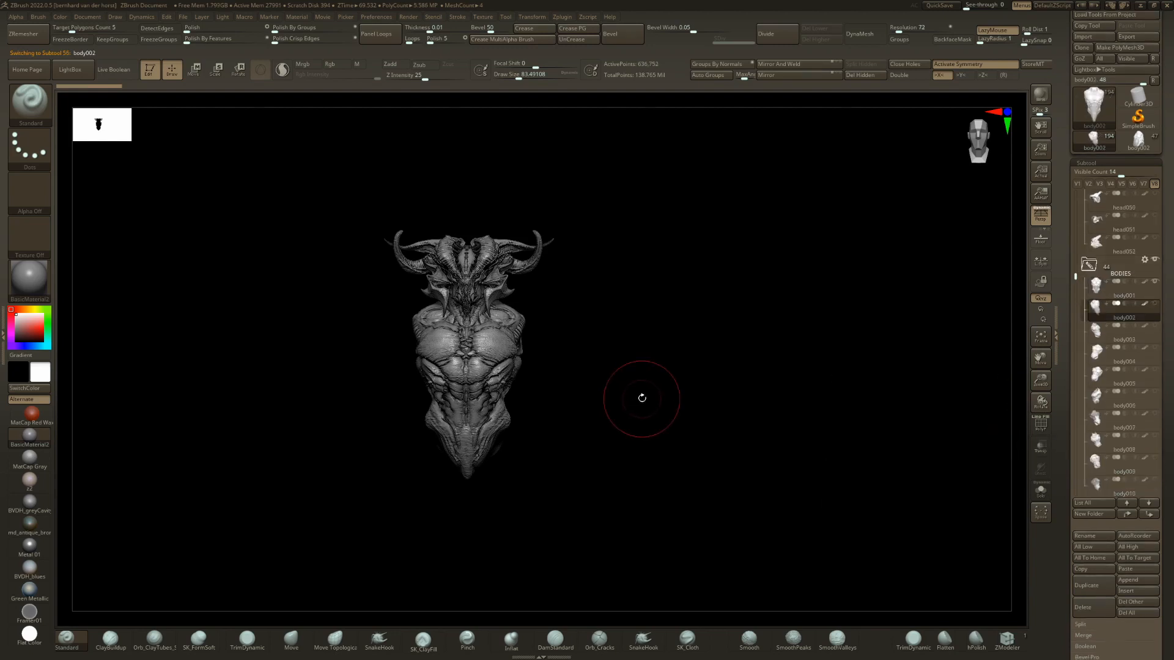
Step through the torso variants from body002 to body015 beneath the horned head.
{"action": "key", "text": "Down"}
{"action": "right_click_drag", "start_coordinate": [642, 400], "coordinate": [605, 398]}
{"action": "key", "text": "Down"}
{"action": "mouse_move", "coordinate": [627, 395]}
{"action": "left_mouse_down"}
{"action": "mouse_move", "coordinate": [668, 395]}
{"action": "mouse_move", "coordinate": [604, 401]}
{"action": "mouse_move", "coordinate": [636, 391]}
{"action": "mouse_move", "coordinate": [615, 404]}
{"action": "mouse_move", "coordinate": [629, 398]}
{"action": "left_mouse_up"}
{"action": "key", "text": "Down"}
{"action": "key", "text": "Down"}
{"action": "key", "text": "Down"}
{"action": "key", "text": "Down"}
{"action": "key", "text": "Down"}
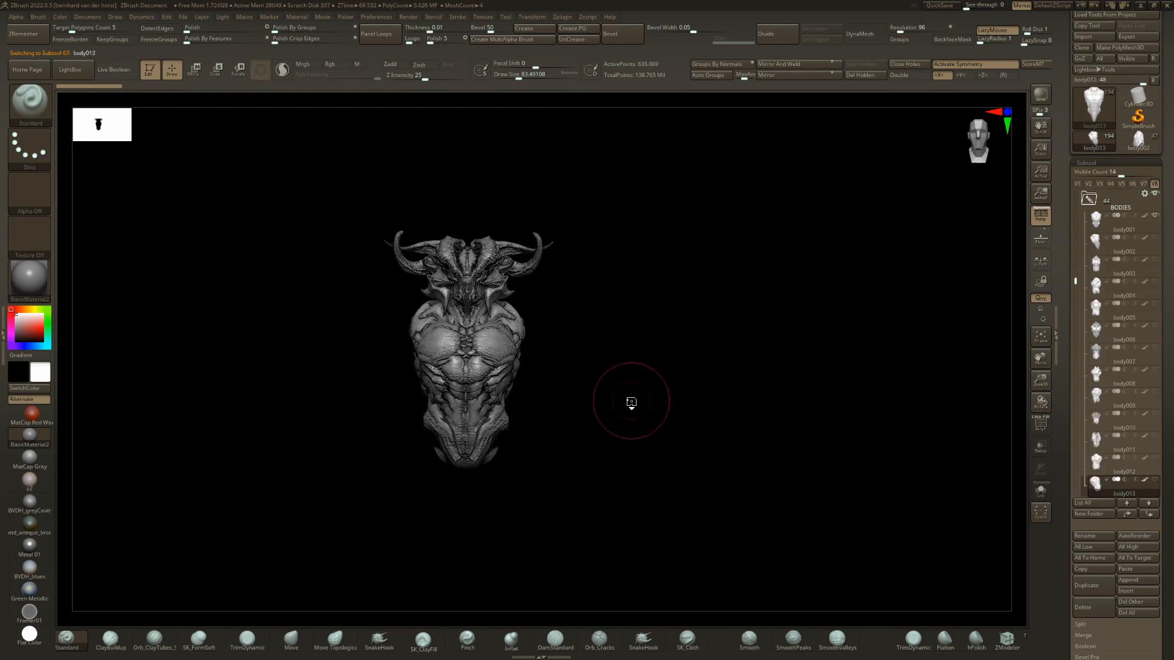
{"action": "key", "text": "Down"}
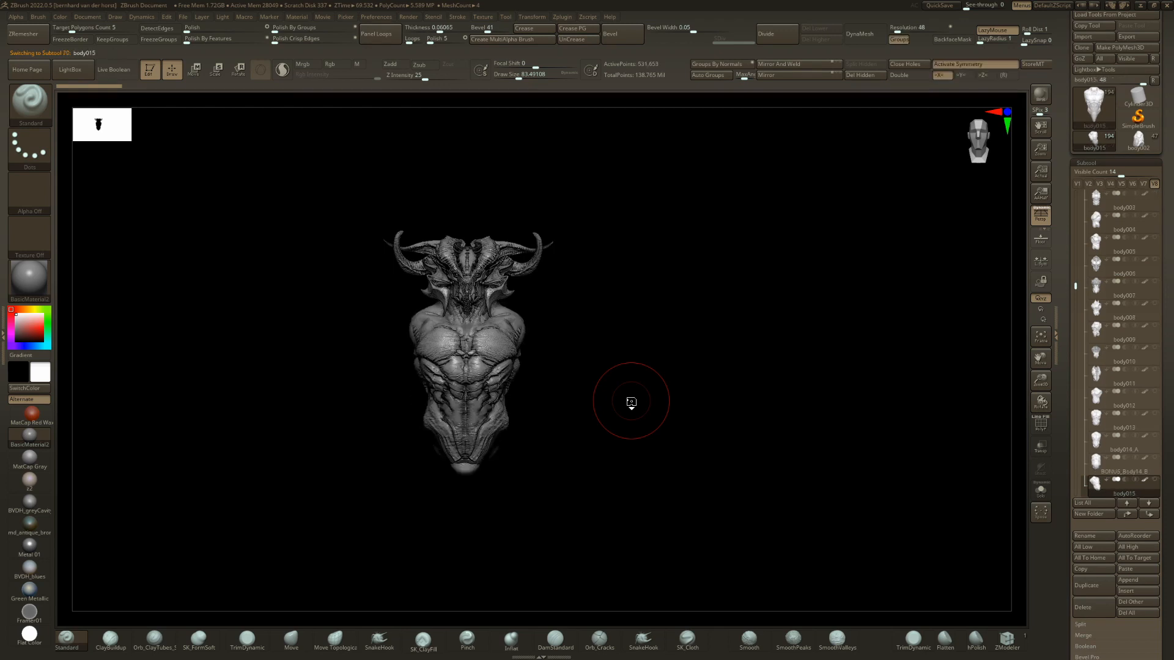
Continue through the torso variants to body020 and inspect it up close beneath the head.
{"action": "mouse_move", "coordinate": [621, 406]}
{"action": "left_mouse_down"}
{"action": "mouse_move", "coordinate": [647, 406]}
{"action": "mouse_move", "coordinate": [606, 413]}
{"action": "mouse_move", "coordinate": [592, 388]}
{"action": "mouse_move", "coordinate": [628, 386]}
{"action": "mouse_move", "coordinate": [617, 389]}
{"action": "left_mouse_up"}
{"action": "key", "text": "Down"}
{"action": "key", "text": "Down"}
{"action": "key", "text": "Down"}
{"action": "key", "text": "Down"}
{"action": "key", "text": "Down"}
{"action": "right_click_drag", "start_coordinate": [603, 395], "coordinate": [752, 438], "text": "ctrl"}
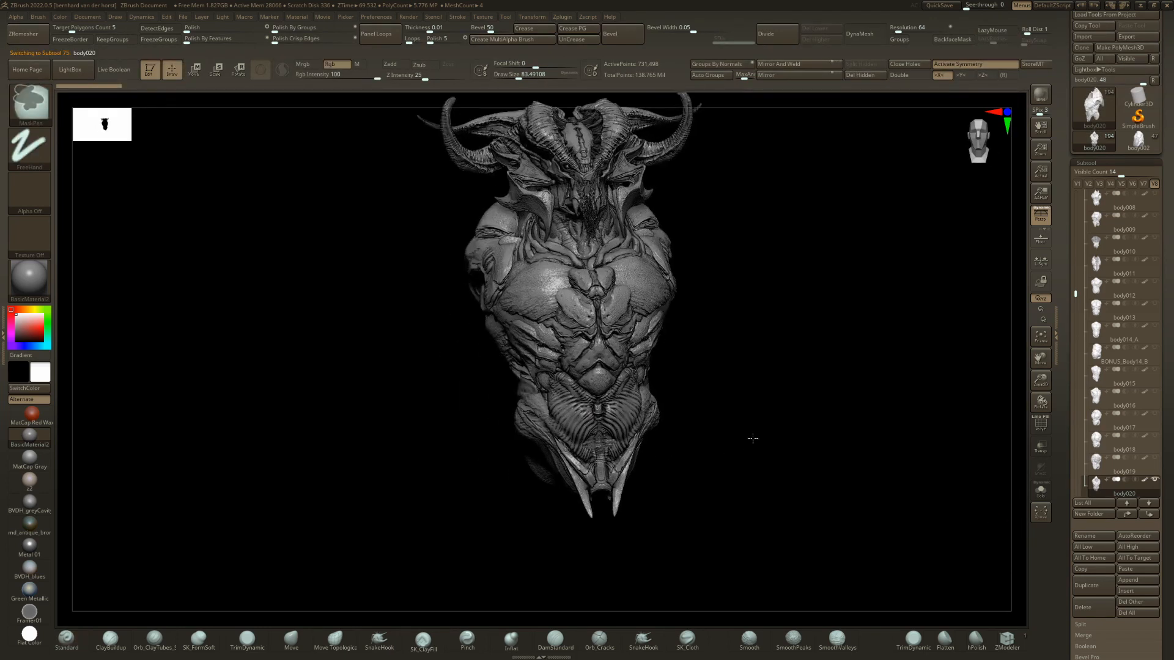
Try to move the body001 torso downward with the gizmo, and undo the move.
{"action": "right_click_drag", "start_coordinate": [681, 398], "coordinate": [666, 396], "text": "shift"}
{"action": "key", "text": "w"}
{"action": "key", "text": "Down"}
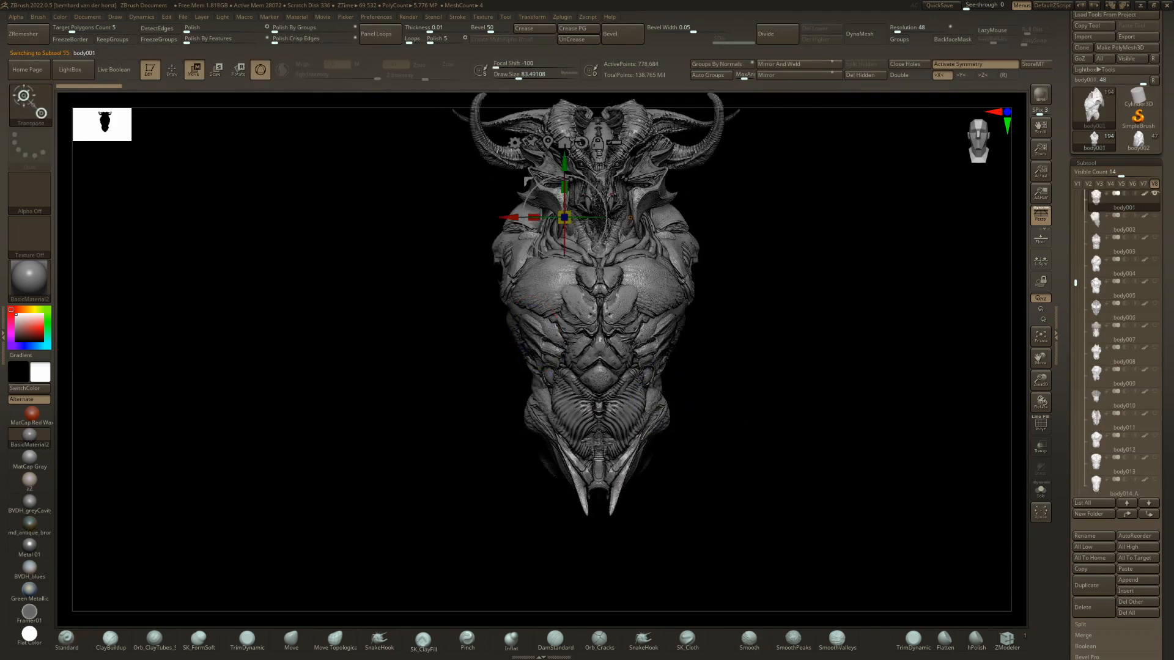
{"action": "left_click_drag", "start_coordinate": [564, 163], "coordinate": [564, 543]}
{"action": "key", "text": "ctrl+z"}
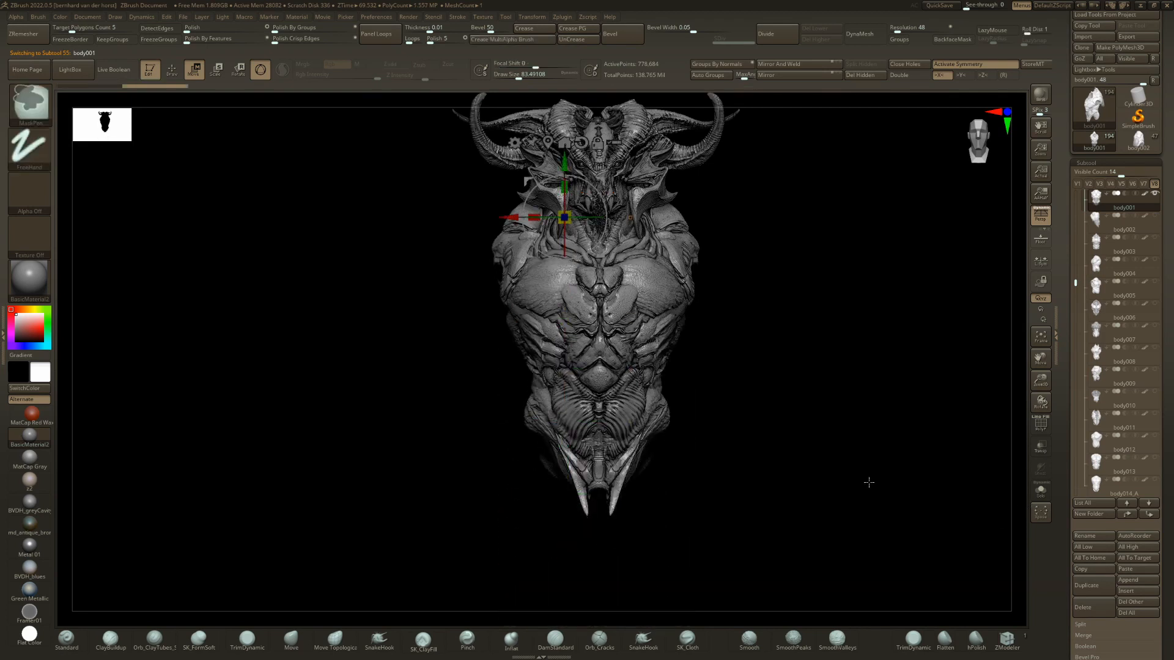
{"action": "key", "text": "q"}
{"action": "mouse_move", "coordinate": [683, 342]}
{"action": "right_mouse_down", "text": "ctrl"}
{"action": "mouse_move", "coordinate": [657, 332]}
{"action": "mouse_move", "coordinate": [629, 405]}
{"action": "mouse_move", "coordinate": [713, 401]}
{"action": "mouse_move", "coordinate": [650, 406]}
{"action": "right_mouse_up", "text": "ctrl"}
Add the arm039 arms to the figure and shift them to line up with the torso's shoulders.
{"action": "key", "text": "n"}
{"action": "mouse_move", "coordinate": [666, 402]}
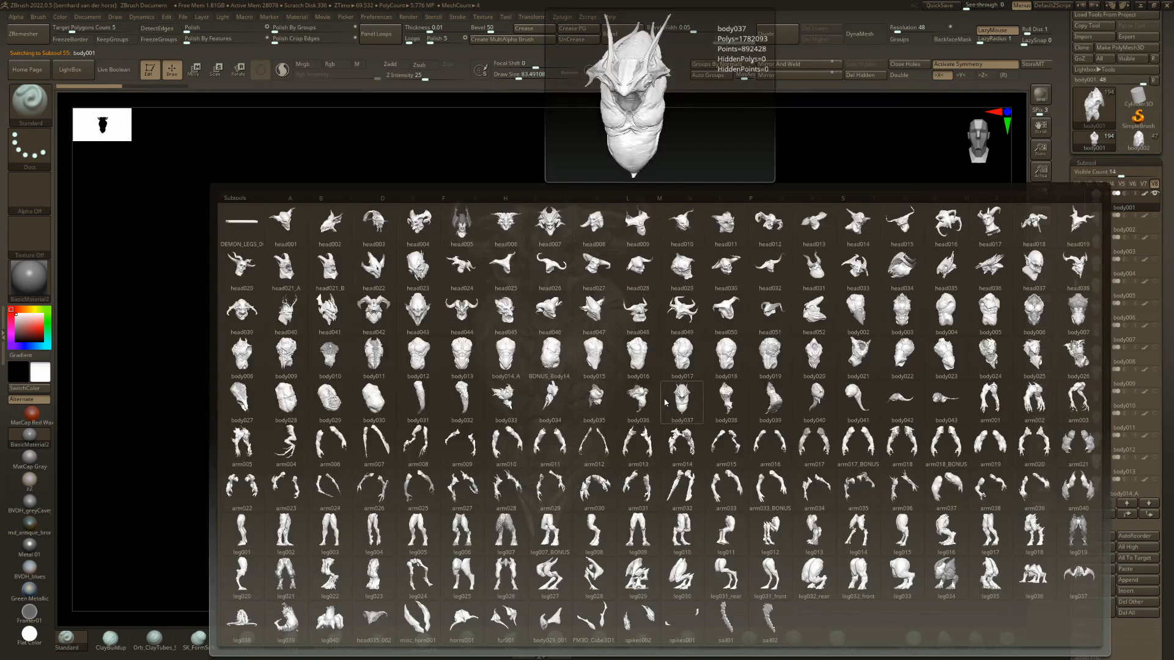
{"action": "left_click", "coordinate": [1043, 496]}
{"action": "right_click_drag", "start_coordinate": [702, 348], "coordinate": [593, 335]}
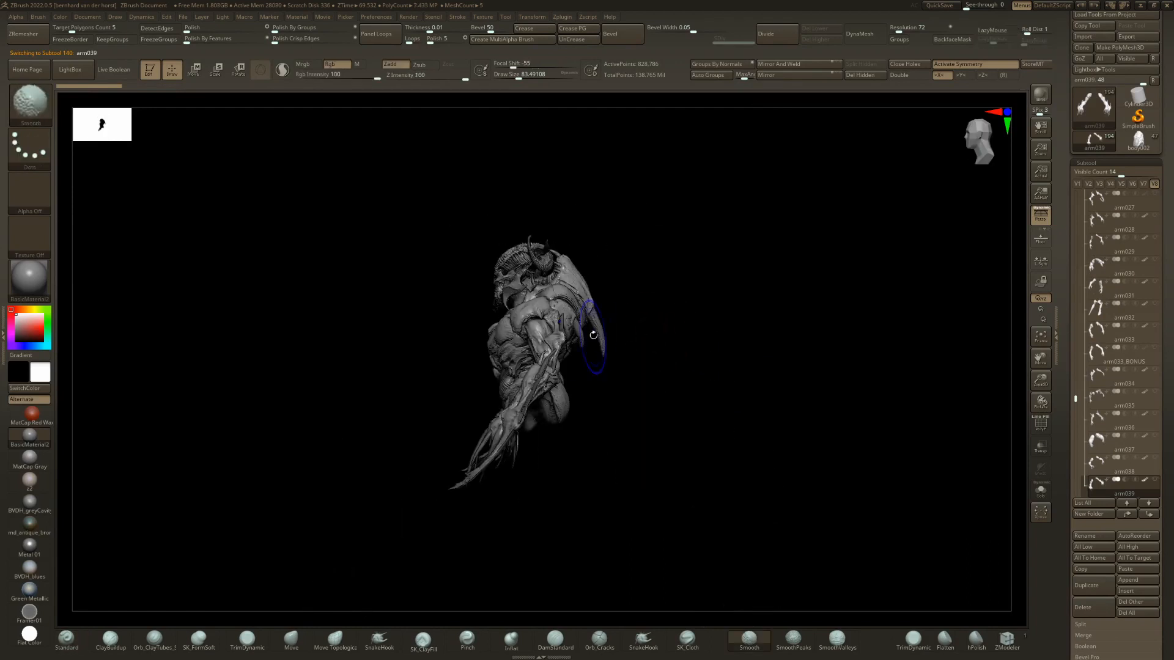
{"action": "key", "text": "w"}
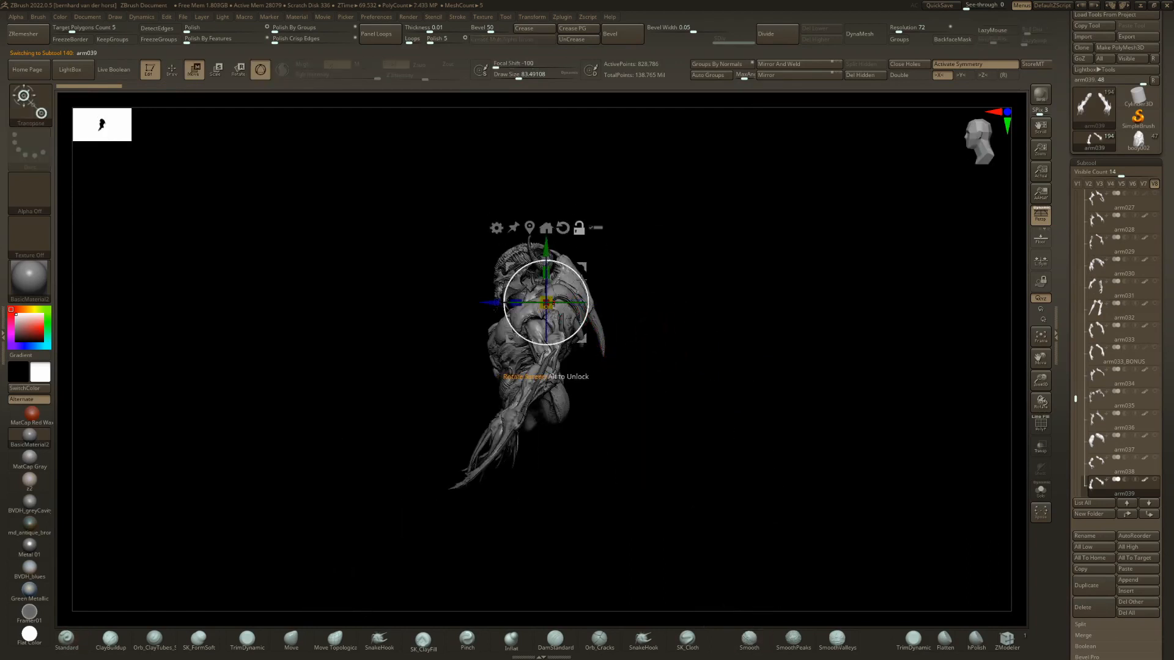
{"action": "right_click_drag", "start_coordinate": [495, 310], "coordinate": [605, 307]}
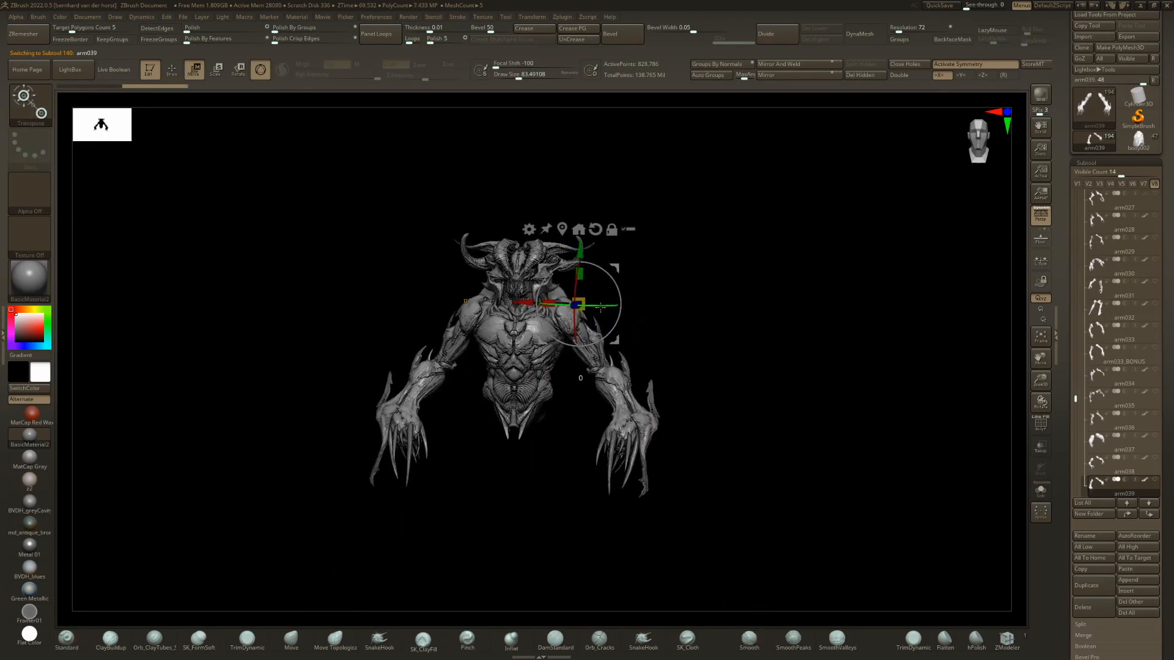
{"action": "left_click_drag", "start_coordinate": [597, 305], "coordinate": [630, 304]}
{"action": "right_click_drag", "start_coordinate": [599, 307], "coordinate": [581, 307], "text": "shift"}
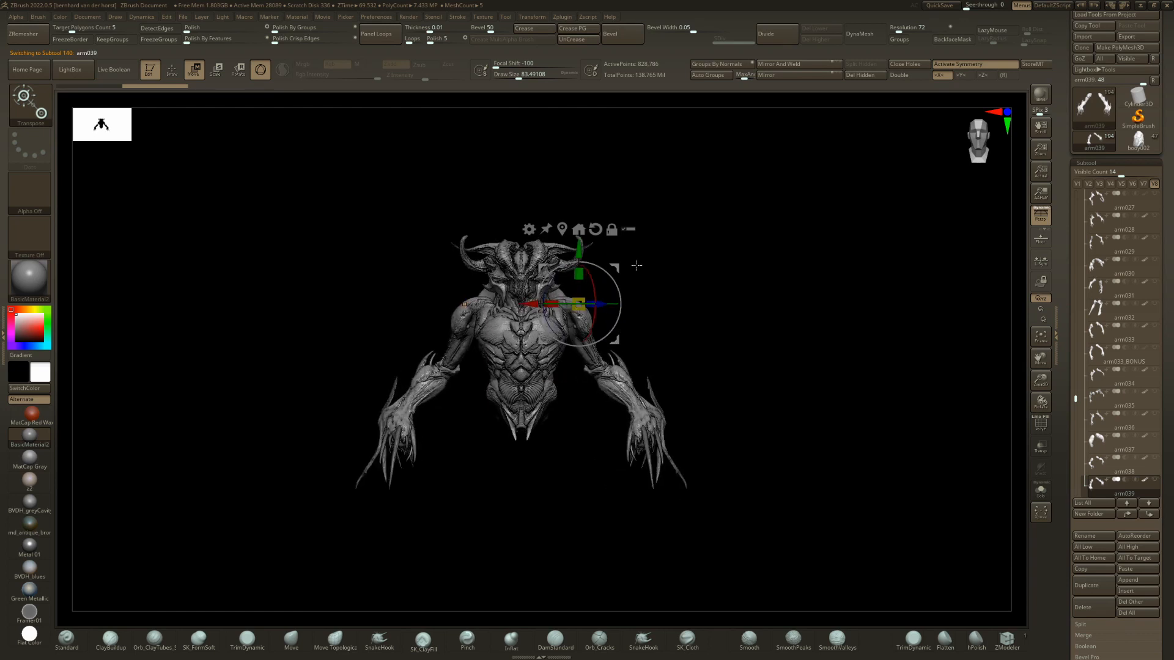
Fine-tune the placement and rotation of the arm039 arms so they sit against the shoulders.
{"action": "right_click_drag", "start_coordinate": [636, 265], "coordinate": [579, 273]}
{"action": "mouse_move", "coordinate": [624, 271]}
{"action": "left_mouse_down"}
{"action": "mouse_move", "coordinate": [635, 268]}
{"action": "mouse_move", "coordinate": [629, 281]}
{"action": "mouse_move", "coordinate": [620, 270]}
{"action": "left_mouse_up"}
{"action": "right_click_drag", "start_coordinate": [620, 270], "coordinate": [673, 310]}
{"action": "left_click_drag", "start_coordinate": [652, 313], "coordinate": [640, 312]}
{"action": "right_click_drag", "start_coordinate": [676, 297], "coordinate": [629, 275], "text": "shift"}
{"action": "left_click_drag", "start_coordinate": [637, 264], "coordinate": [652, 267]}
{"action": "right_click_drag", "start_coordinate": [705, 267], "coordinate": [741, 282]}
{"action": "mouse_move", "coordinate": [672, 298]}
{"action": "right_mouse_down"}
{"action": "mouse_move", "coordinate": [685, 299]}
{"action": "mouse_move", "coordinate": [670, 296]}
{"action": "right_mouse_up"}
{"action": "left_click_drag", "start_coordinate": [642, 268], "coordinate": [647, 270]}
{"action": "right_click_drag", "start_coordinate": [650, 276], "coordinate": [590, 282]}
{"action": "right_click_drag", "start_coordinate": [857, 302], "coordinate": [846, 304], "text": "shift"}
{"action": "left_click_drag", "start_coordinate": [809, 307], "coordinate": [823, 307]}
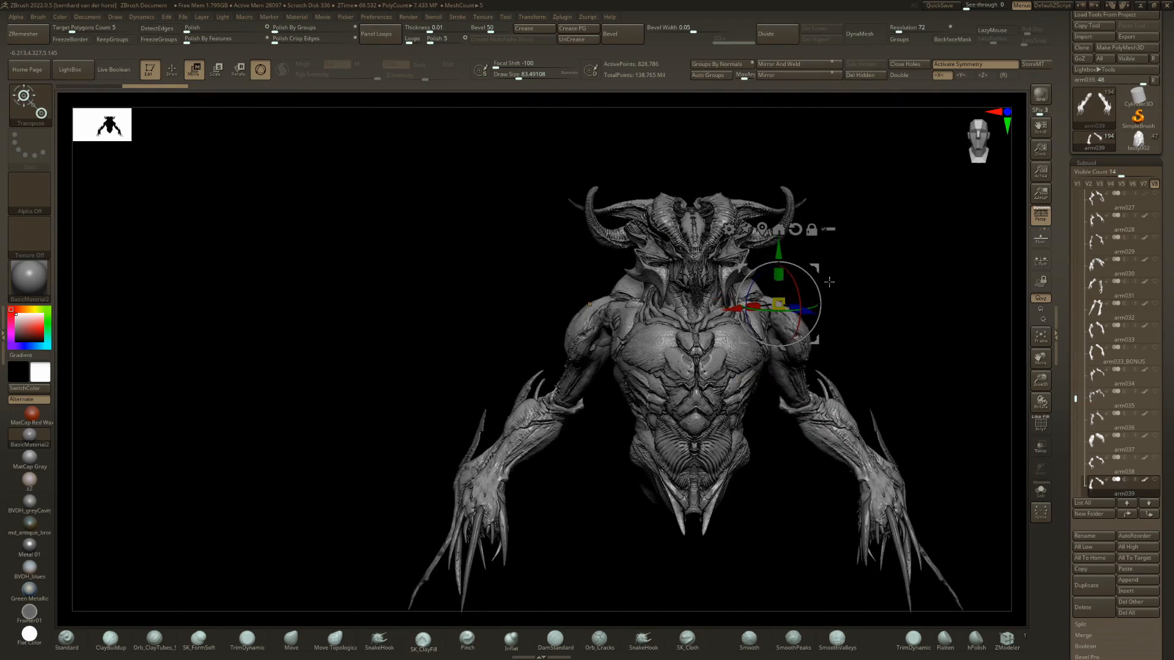
{"action": "right_click_drag", "start_coordinate": [820, 297], "coordinate": [765, 292]}
{"action": "left_click_drag", "start_coordinate": [813, 279], "coordinate": [815, 282]}
{"action": "left_click_drag", "start_coordinate": [814, 268], "coordinate": [793, 281]}
{"action": "right_click_drag", "start_coordinate": [942, 453], "coordinate": [1037, 410], "text": "ctrl"}
Set the arms' extendClaws layer to 1 and view the lengthened claws on the whole figure.
{"action": "left_click_drag", "start_coordinate": [1160, 526], "coordinate": [1149, 481]}
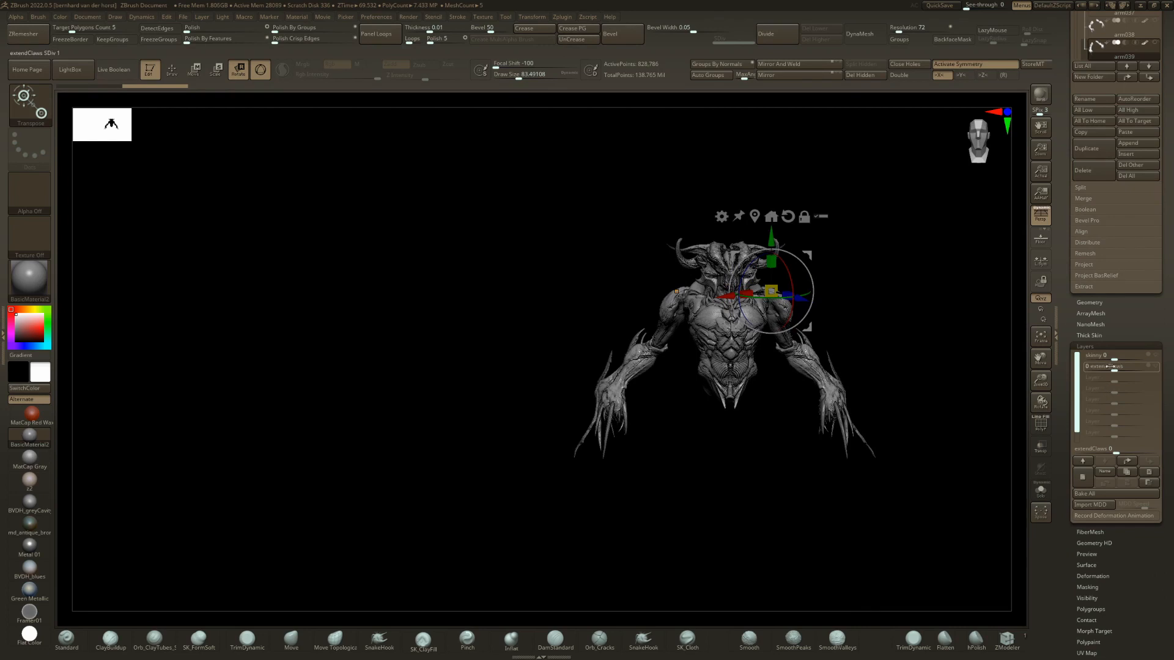
{"action": "left_click_drag", "start_coordinate": [1110, 366], "coordinate": [1160, 366]}
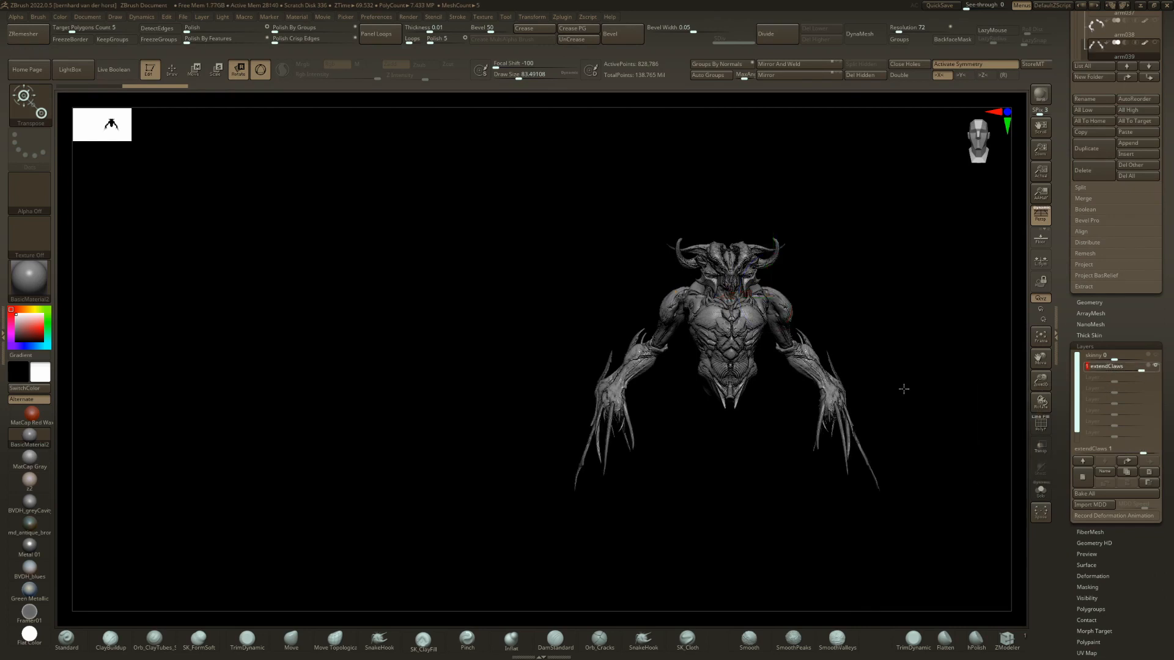
{"action": "right_click_drag", "start_coordinate": [904, 389], "coordinate": [856, 390]}
{"action": "key", "text": "q"}
{"action": "mouse_move", "coordinate": [685, 330]}
{"action": "right_mouse_down", "text": "ctrl"}
{"action": "mouse_move", "coordinate": [667, 392]}
{"action": "mouse_move", "coordinate": [718, 377]}
{"action": "mouse_move", "coordinate": [663, 400]}
{"action": "mouse_move", "coordinate": [504, 319]}
{"action": "right_mouse_up", "text": "ctrl"}
{"action": "right_click_drag", "start_coordinate": [743, 445], "coordinate": [872, 453], "text": "shift"}
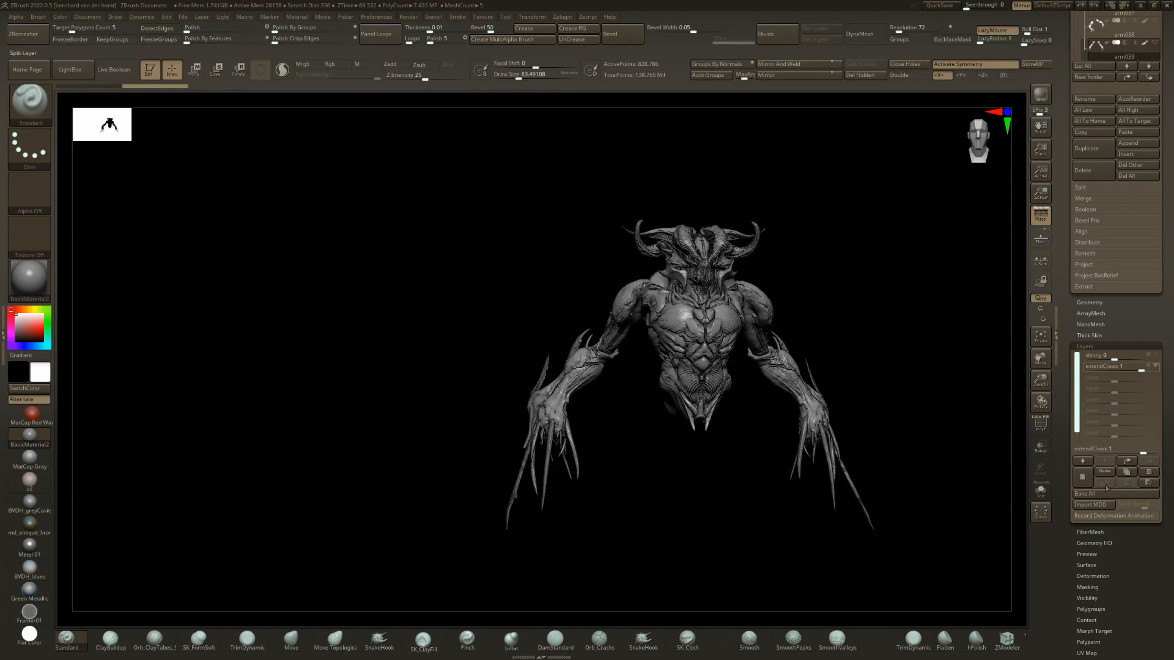
Add a new layer to the arms and reshape the shoulders using the Move brush at a draw size of about 71.
{"action": "key", "text": "b"}
{"action": "key", "text": "m"}
{"action": "key", "text": "v"}
{"action": "key", "text": "space"}
{"action": "left_click_drag", "start_coordinate": [589, 367], "coordinate": [584, 367]}
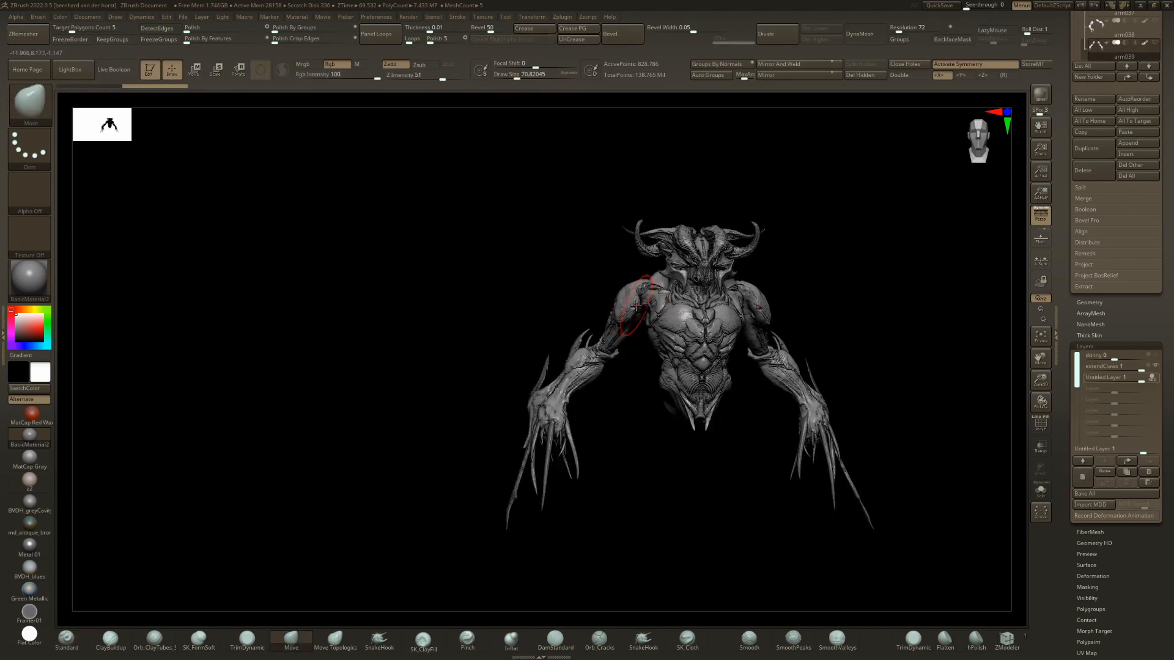
{"action": "right_click_drag", "start_coordinate": [636, 305], "coordinate": [574, 360], "text": "alt"}
{"action": "right_click_drag", "start_coordinate": [574, 360], "coordinate": [588, 386], "text": "ctrl"}
Enlarge the Move brush to a draw size of about 94 and pull the shoulders into a better fit with the torso.
{"action": "key", "text": "space"}
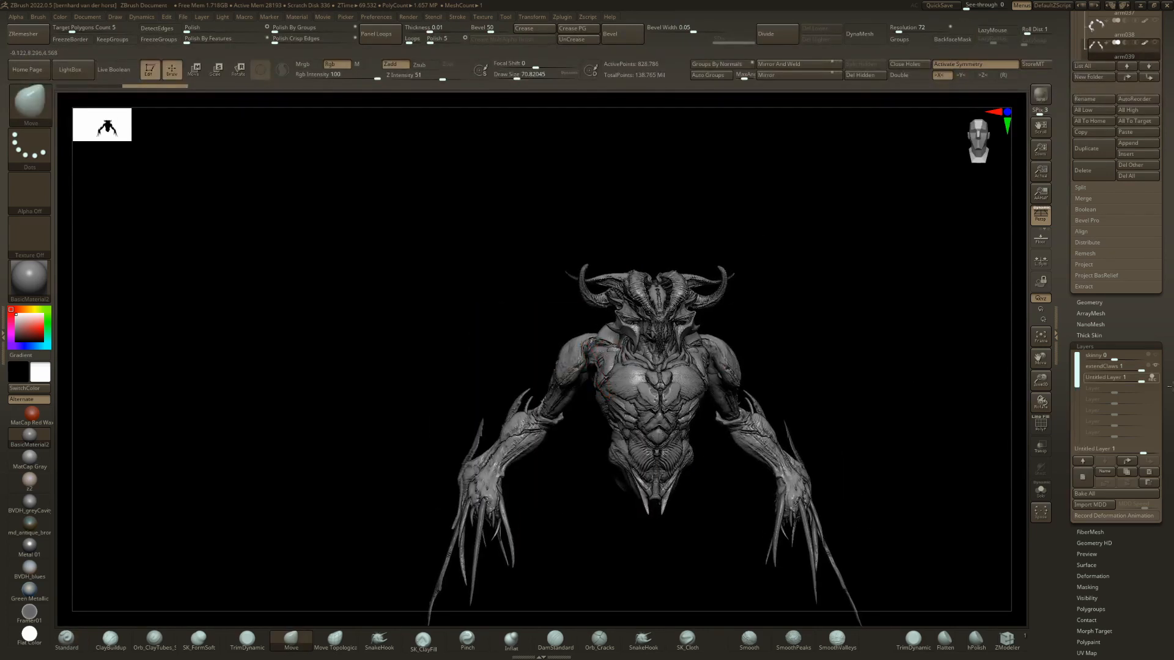
{"action": "right_click_drag", "start_coordinate": [517, 372], "coordinate": [643, 382]}
{"action": "key", "text": "space"}
{"action": "left_click_drag", "start_coordinate": [590, 374], "coordinate": [607, 377]}
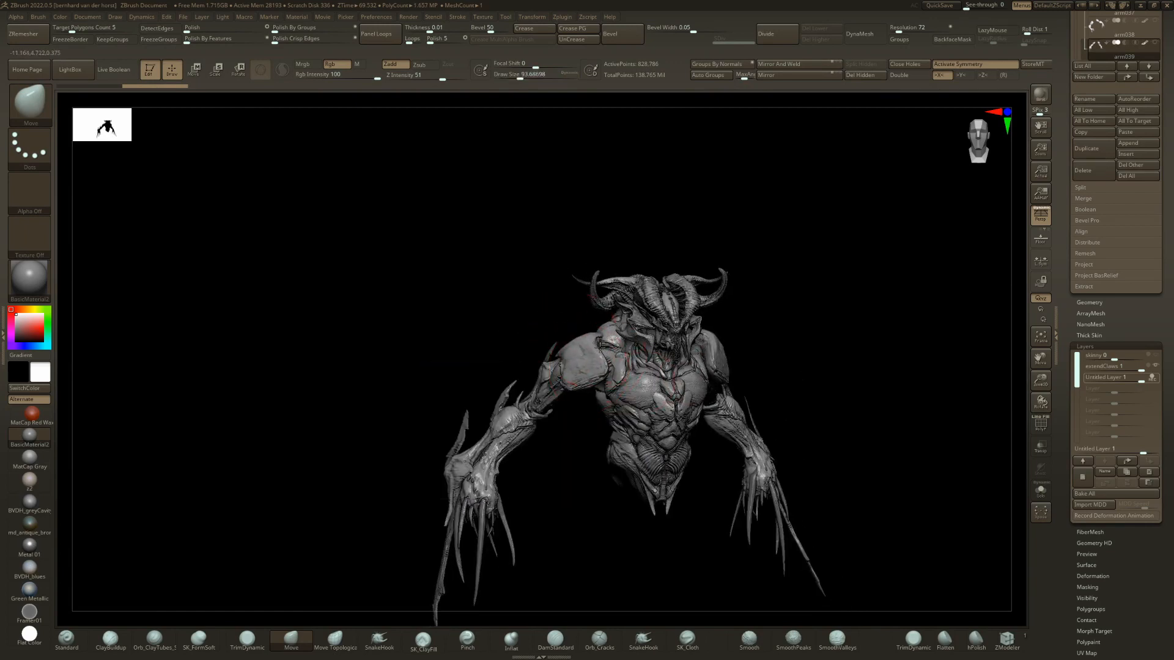
{"action": "mouse_move", "coordinate": [601, 351]}
{"action": "right_mouse_down"}
{"action": "mouse_move", "coordinate": [612, 385]}
{"action": "mouse_move", "coordinate": [571, 392]}
{"action": "right_mouse_up"}
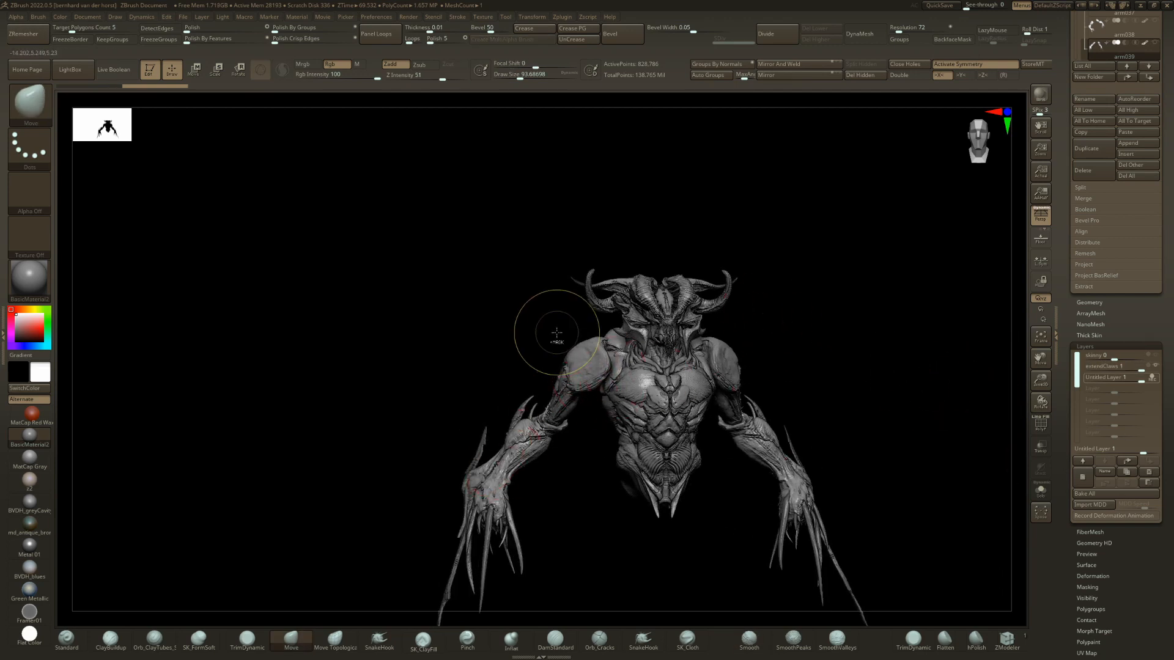
{"action": "right_click_drag", "start_coordinate": [557, 332], "coordinate": [612, 312], "text": "ctrl"}
Enlarge the Move brush to a draw size of about 140 and refine the overall shoulder shape.
{"action": "key", "text": "space"}
{"action": "left_click_drag", "start_coordinate": [597, 329], "coordinate": [613, 331]}
{"action": "right_click_drag", "start_coordinate": [622, 334], "coordinate": [636, 373], "text": "ctrl"}
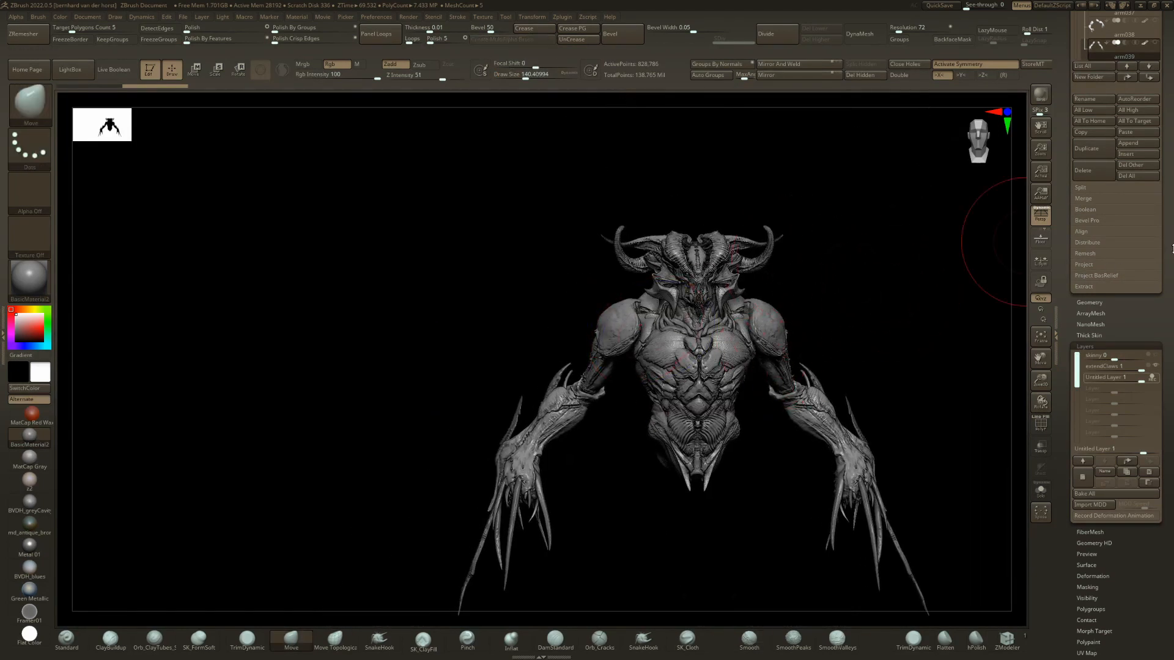
Bring in the leg040 legs and step back through the leg variants to leg035, framing the full figure.
{"action": "scroll", "coordinate": [1172, 249], "scroll_direction": "up", "scroll_amount": 5}
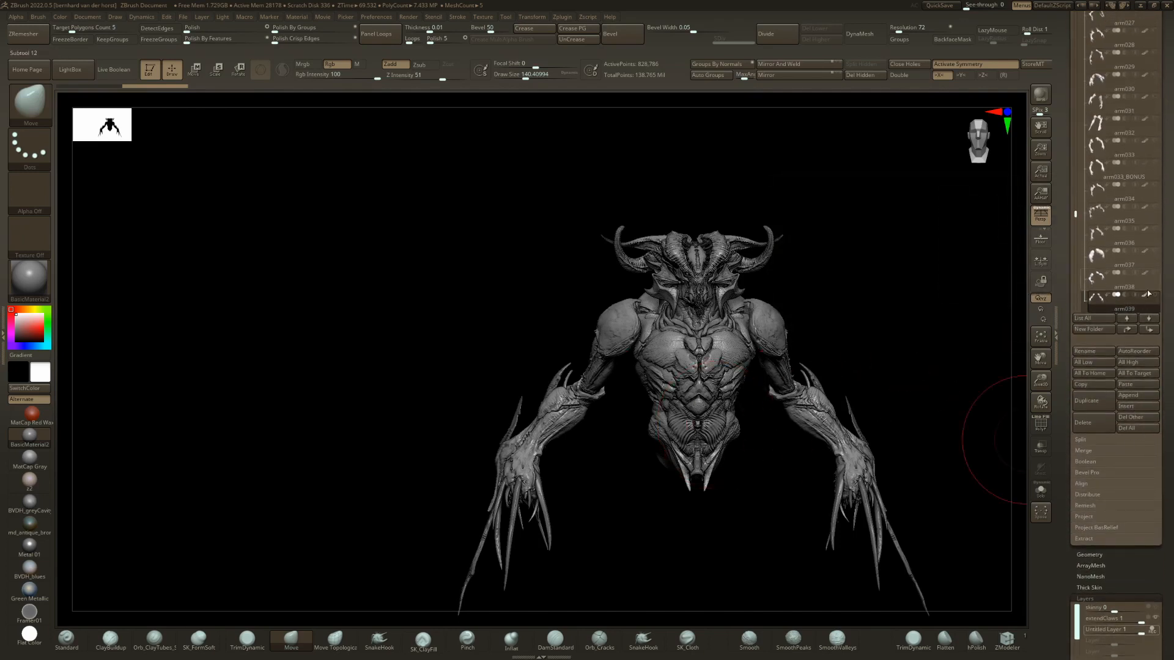
{"action": "right_click_drag", "start_coordinate": [632, 480], "coordinate": [605, 361], "text": "alt"}
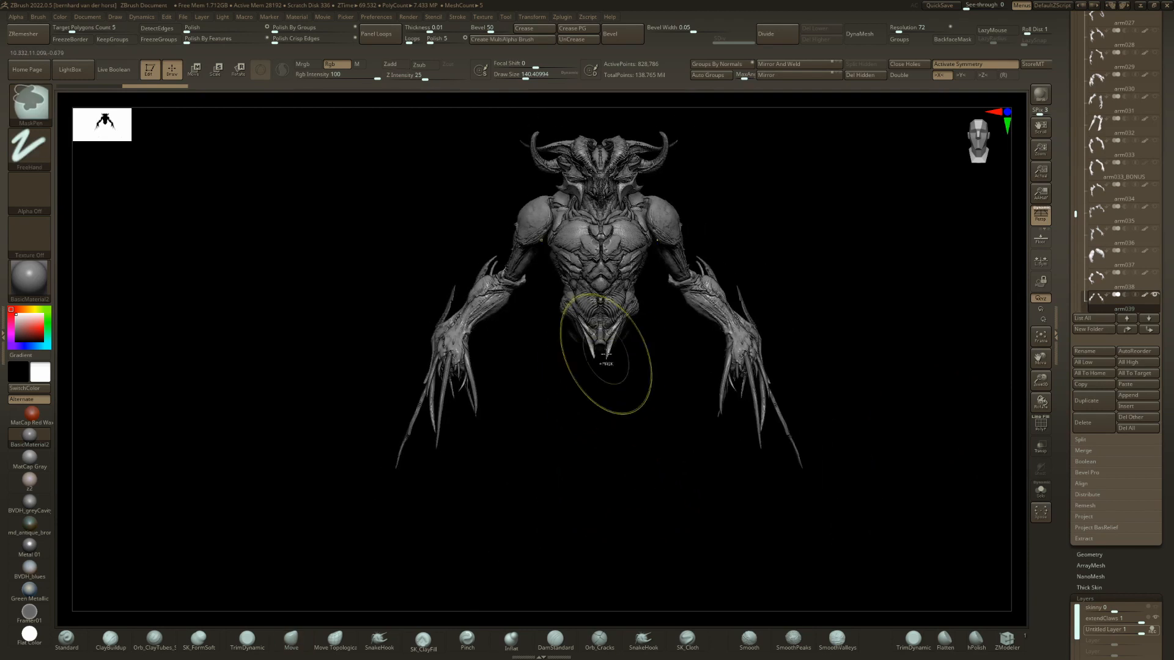
{"action": "key", "text": "n"}
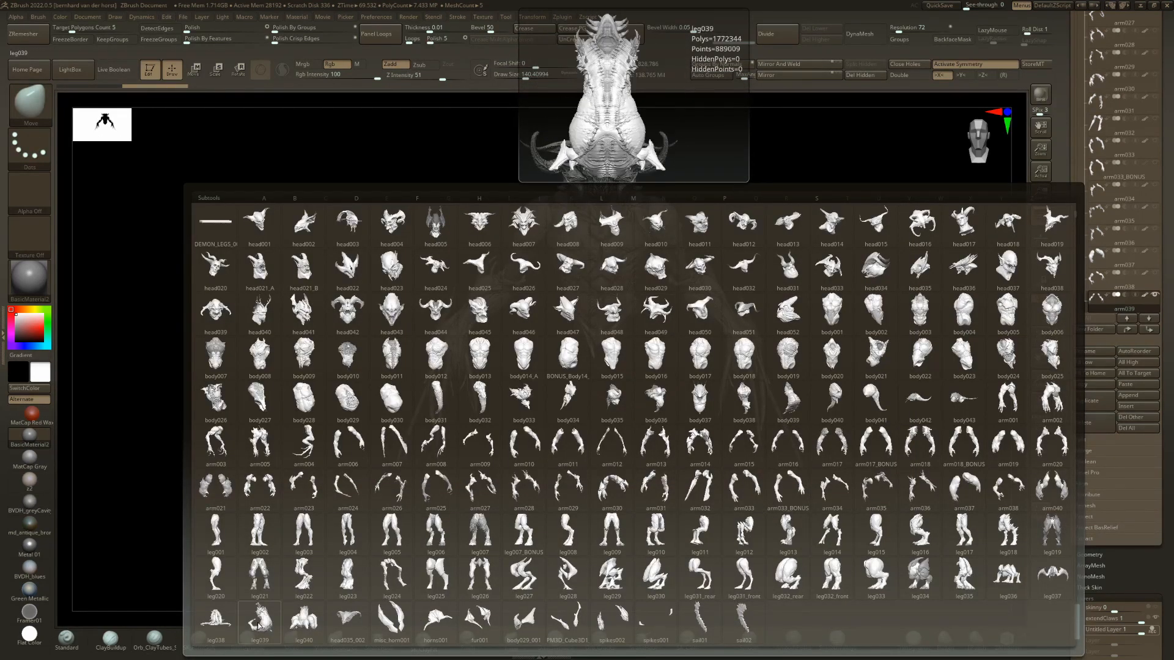
{"action": "left_click", "coordinate": [304, 620]}
{"action": "mouse_move", "coordinate": [774, 377]}
{"action": "right_mouse_down", "text": "ctrl"}
{"action": "mouse_move", "coordinate": [801, 348]}
{"action": "mouse_move", "coordinate": [766, 360]}
{"action": "mouse_move", "coordinate": [757, 341]}
{"action": "mouse_move", "coordinate": [768, 359]}
{"action": "mouse_move", "coordinate": [616, 360]}
{"action": "mouse_move", "coordinate": [677, 365]}
{"action": "mouse_move", "coordinate": [631, 361]}
{"action": "right_mouse_up", "text": "ctrl"}
{"action": "key", "text": "Up"}
{"action": "key", "text": "Up"}
{"action": "key", "text": "Up"}
{"action": "key", "text": "Up"}
{"action": "key", "text": "f"}
Scale the leg035 legs up slightly with the gizmo and view the figure at an angle.
{"action": "key", "text": "w"}
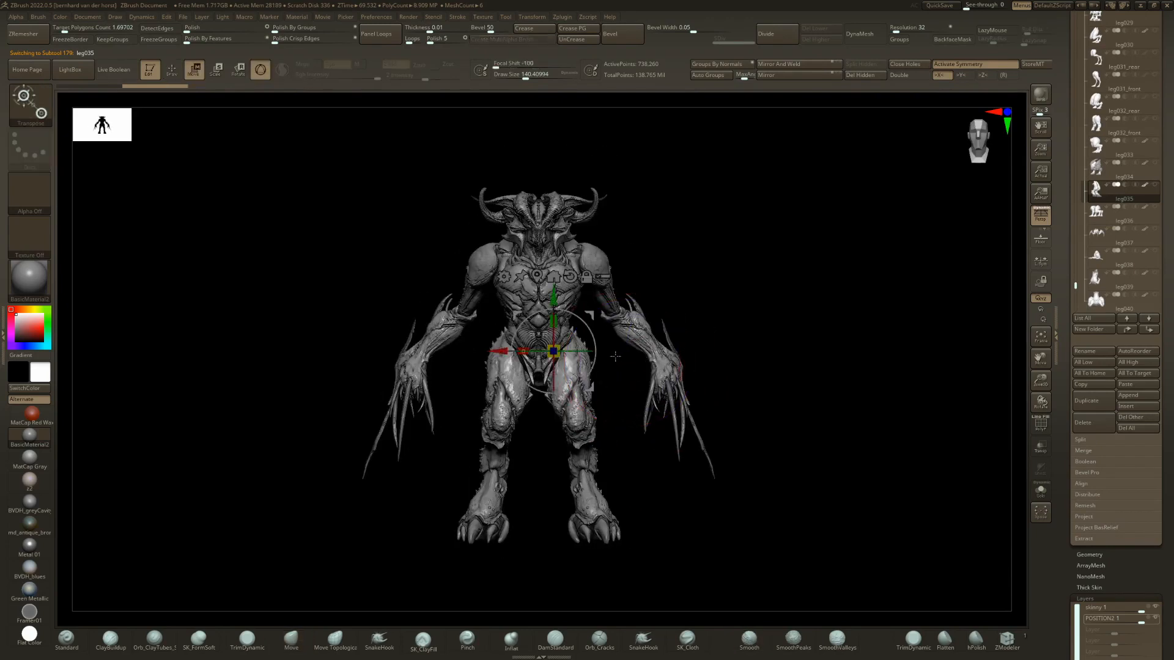
{"action": "left_click_drag", "start_coordinate": [554, 349], "coordinate": [570, 335]}
{"action": "key", "text": "q"}
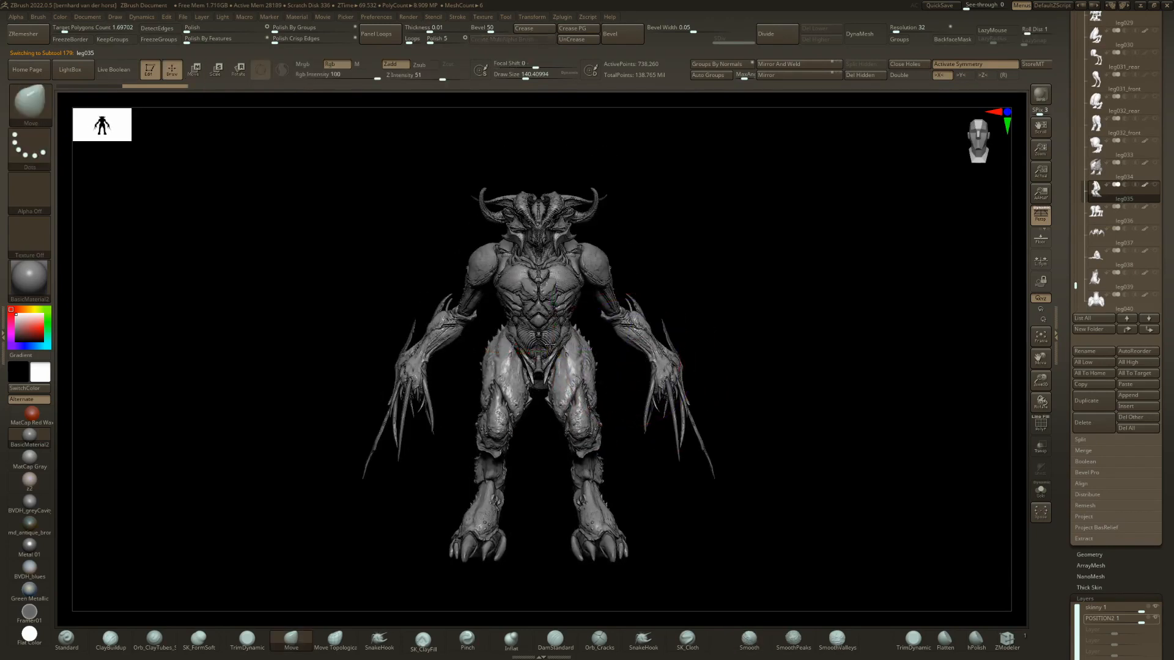
{"action": "right_click_drag", "start_coordinate": [569, 335], "coordinate": [546, 344]}
Show the base slab subtool above the HEADS folder and view the figure from the side with the gizmo active on the legs.
{"action": "left_click_drag", "start_coordinate": [1079, 30], "coordinate": [1079, 242]}
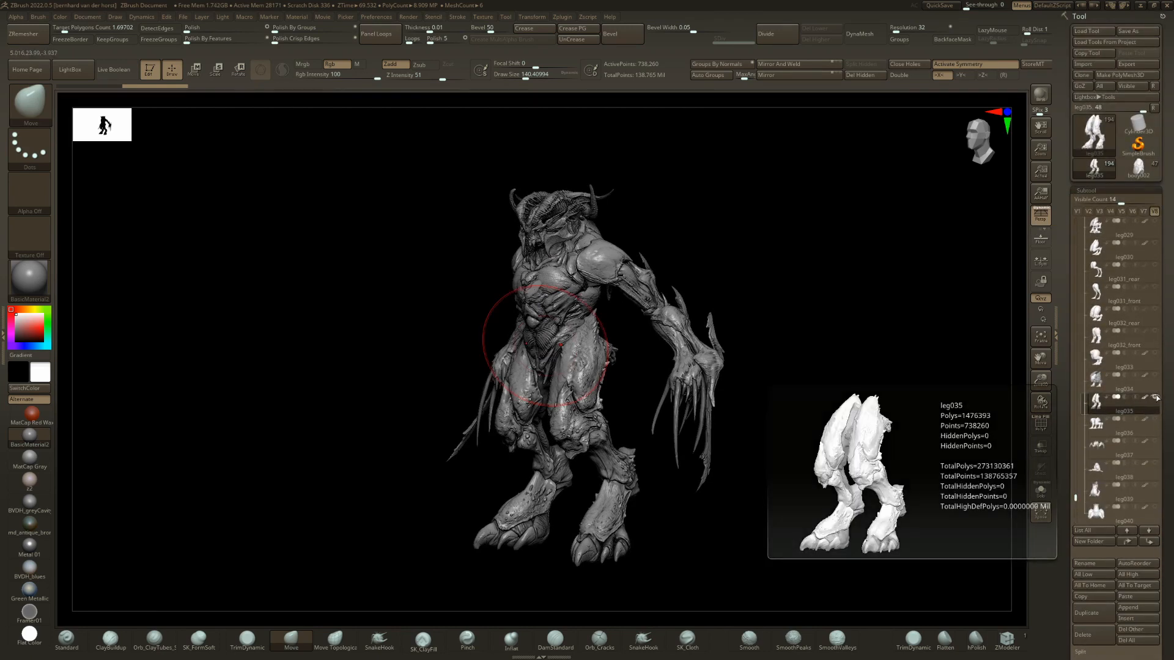
{"action": "left_click_drag", "start_coordinate": [1076, 228], "coordinate": [1076, 212]}
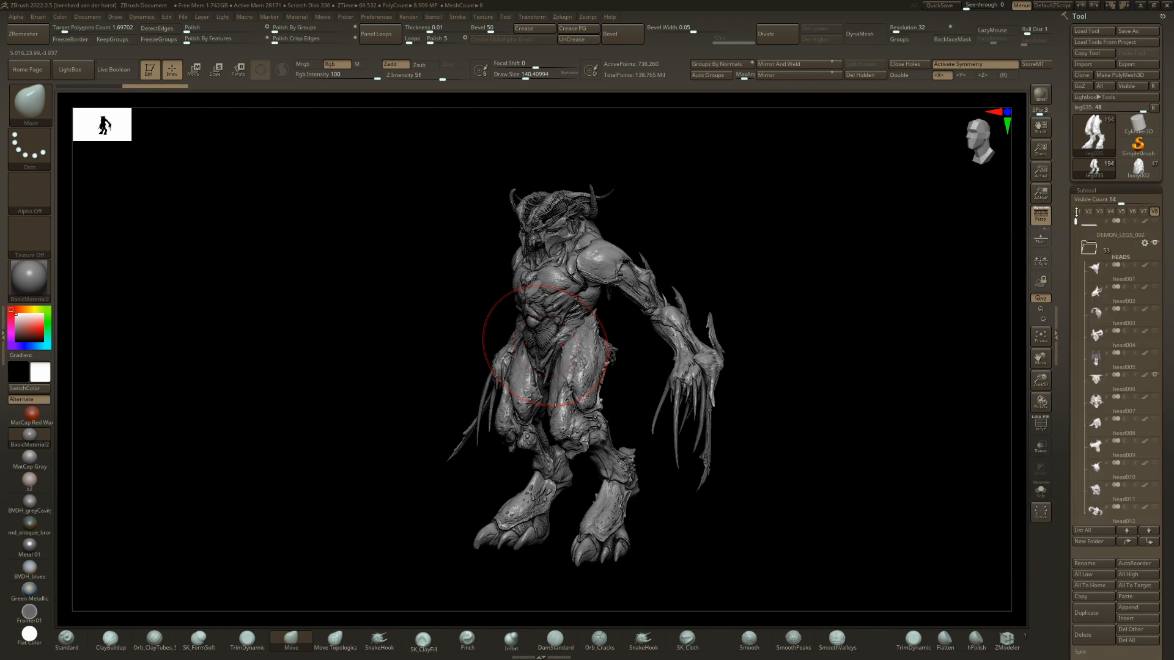
{"action": "left_click", "coordinate": [1156, 222]}
{"action": "left_click_drag", "start_coordinate": [676, 445], "coordinate": [664, 390], "text": "shift"}
{"action": "key", "text": "w"}
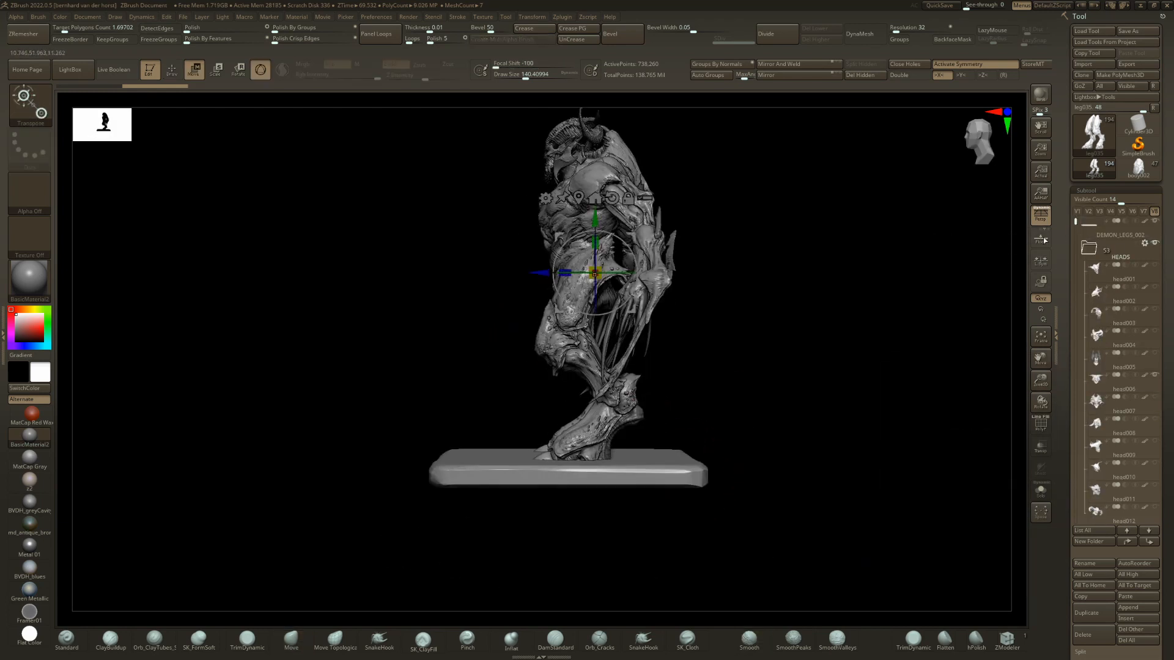
Lower the base slab by about 3.84 with the gizmo so it sits beneath the demon's feet.
{"action": "left_click", "coordinate": [1096, 235]}
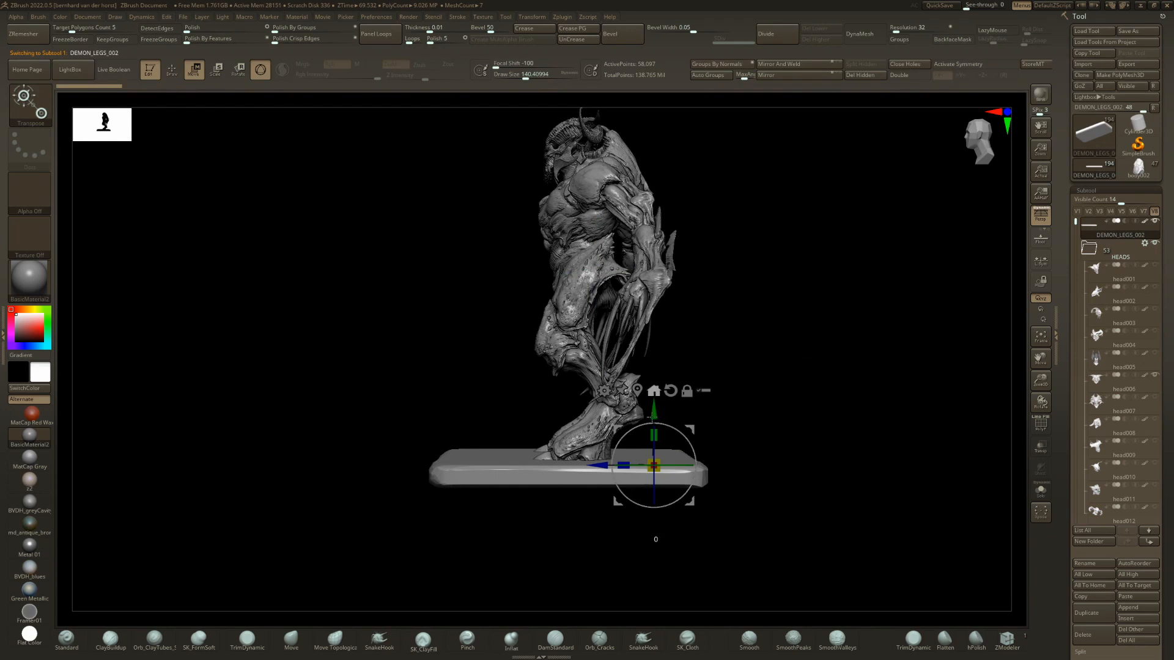
{"action": "left_click", "coordinate": [654, 392]}
{"action": "key", "text": "ctrl+z"}
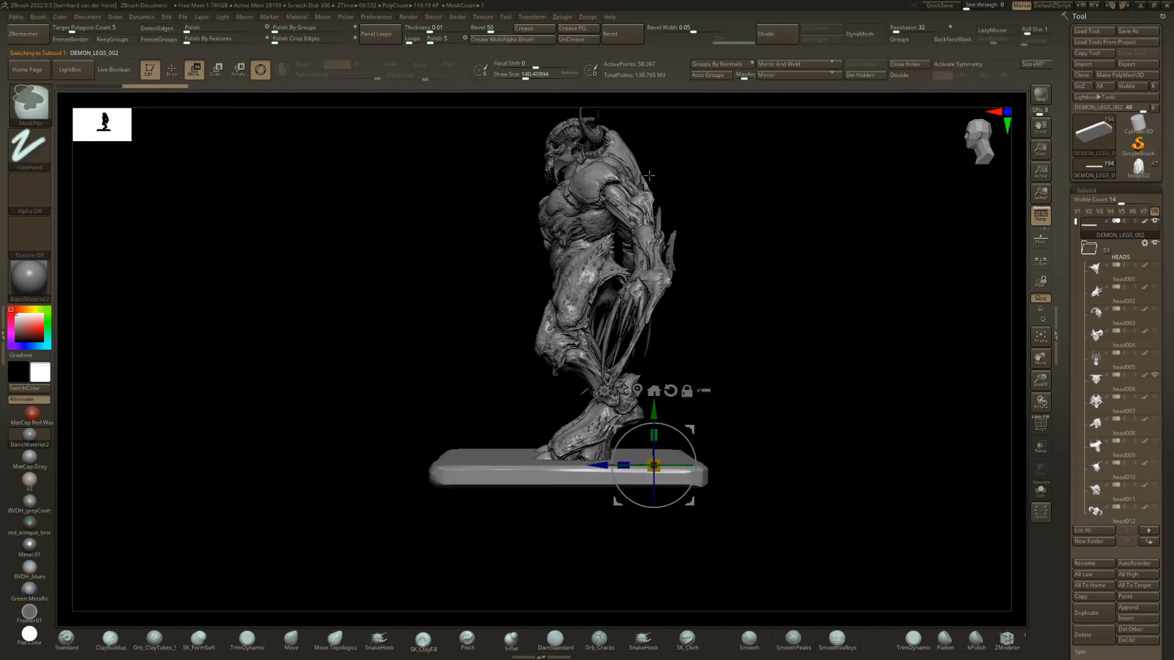
{"action": "left_click_drag", "start_coordinate": [650, 417], "coordinate": [653, 428]}
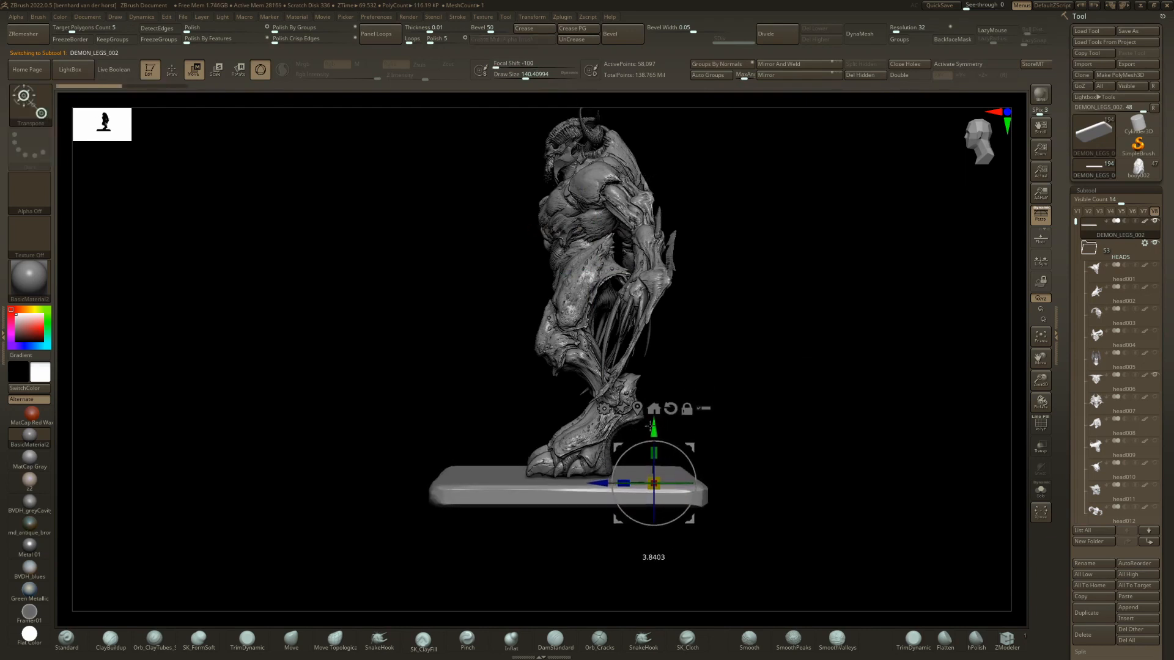
{"action": "key", "text": "q"}
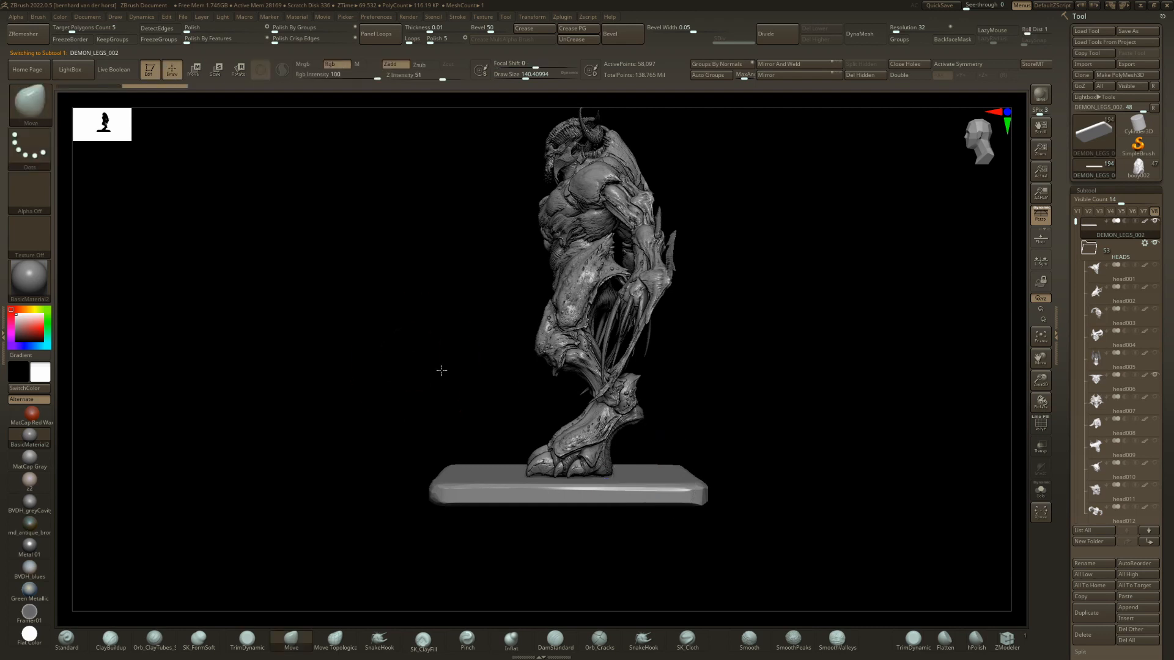
{"action": "mouse_move", "coordinate": [440, 369]}
{"action": "left_mouse_down"}
{"action": "mouse_move", "coordinate": [474, 375]}
{"action": "mouse_move", "coordinate": [455, 458]}
{"action": "left_mouse_up"}
{"action": "mouse_move", "coordinate": [456, 458]}
{"action": "left_mouse_down", "text": "alt"}
{"action": "mouse_move", "coordinate": [424, 482]}
{"action": "mouse_move", "coordinate": [312, 504]}
{"action": "left_mouse_up", "text": "alt"}
{"action": "left_click_drag", "start_coordinate": [311, 504], "coordinate": [520, 467], "text": "shift"}
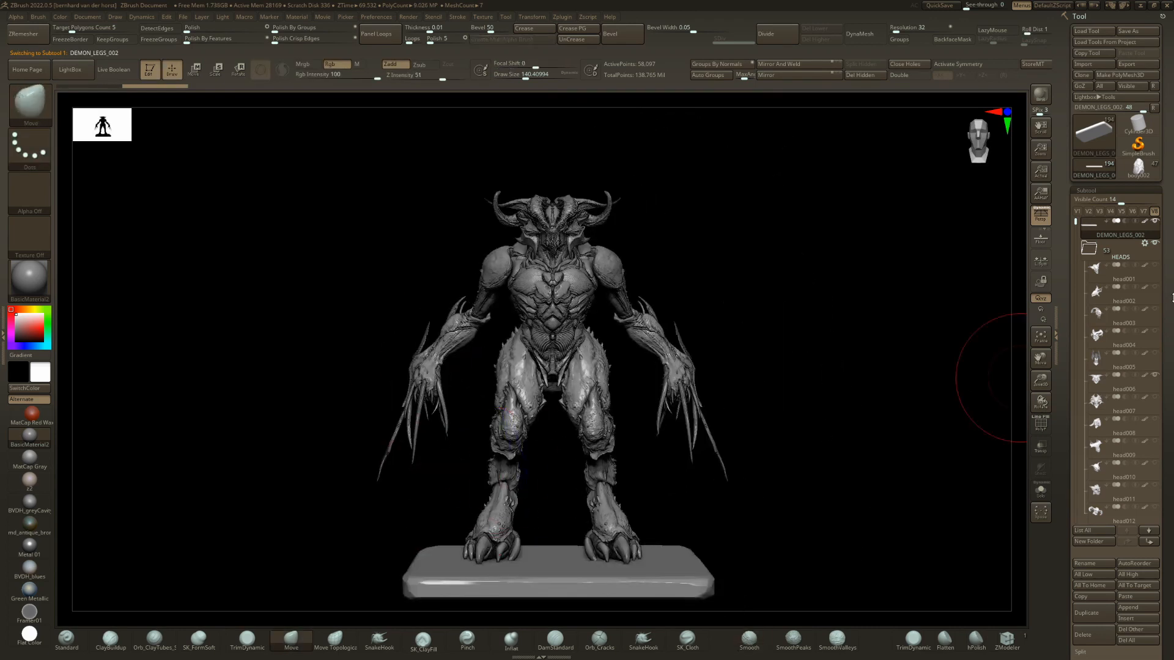
Collapse the HEADS, BODIES and ARMS folders and expand the MISC folder of extra parts.
{"action": "left_click", "coordinate": [1090, 249]}
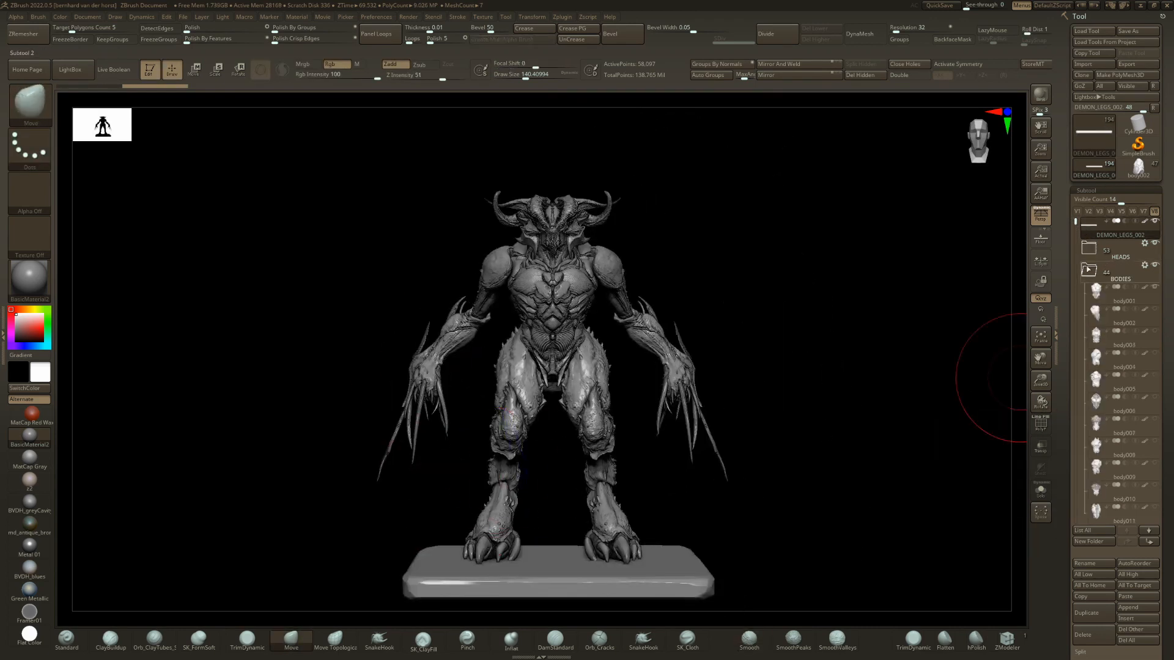
{"action": "left_click", "coordinate": [1089, 270]}
{"action": "left_click", "coordinate": [1089, 291]}
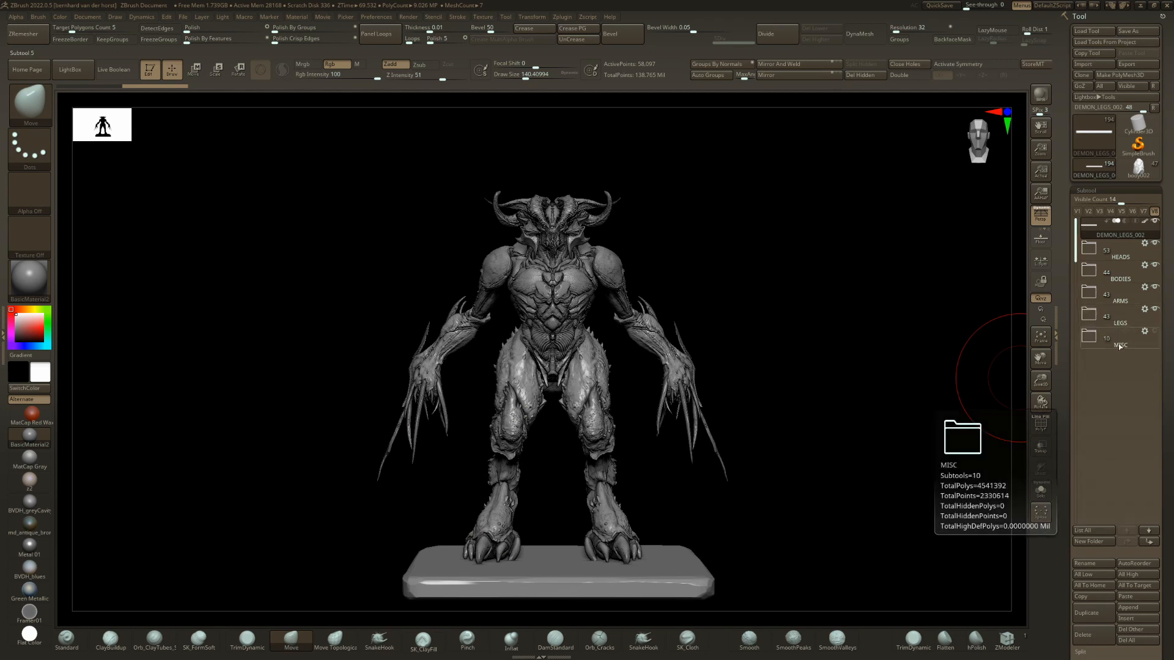
{"action": "left_click", "coordinate": [1090, 336]}
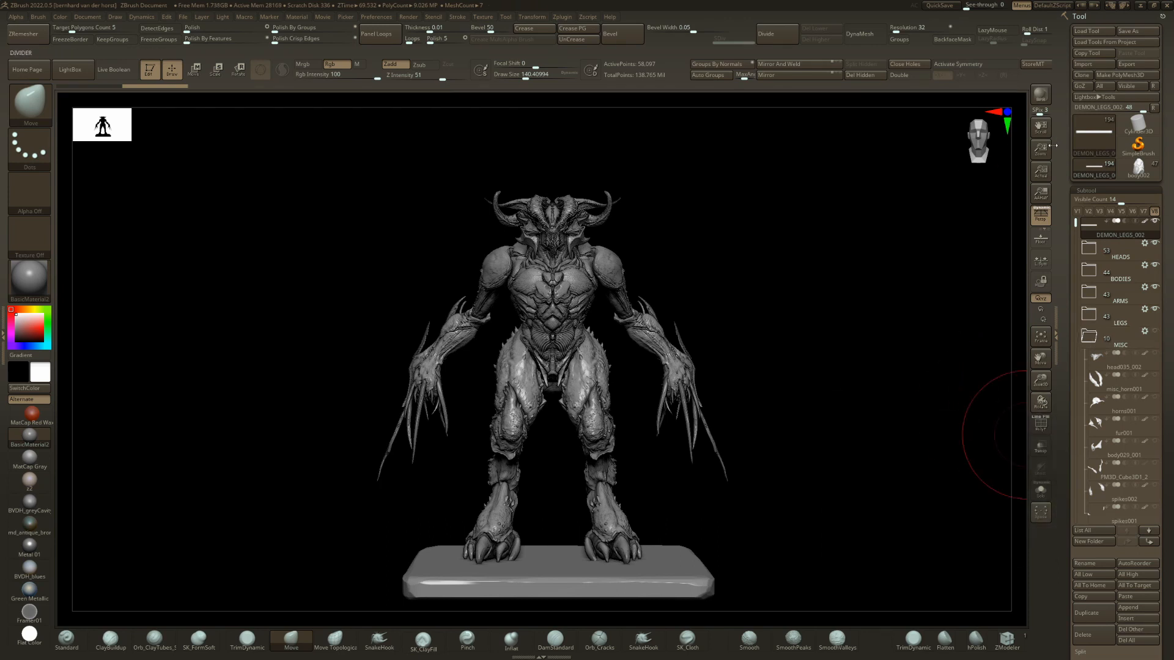
Select the head035_002 skull in the MISC folder and examine it both isolated and on the figure.
{"action": "left_click_drag", "start_coordinate": [1076, 223], "coordinate": [1062, 266]}
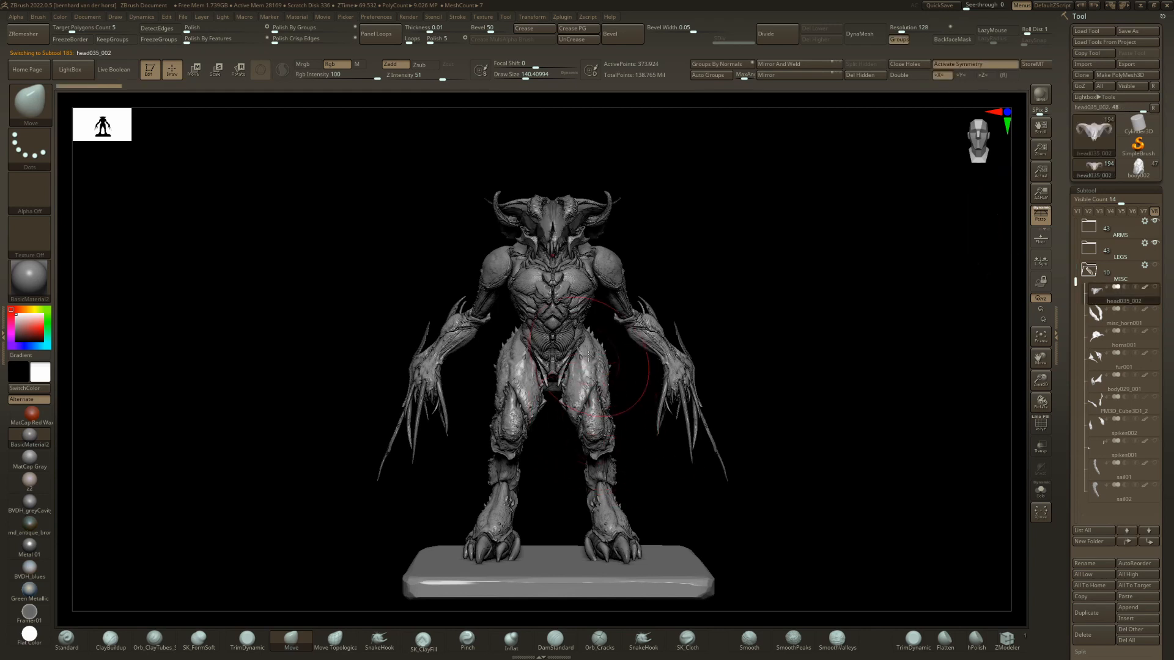
{"action": "right_click_drag", "start_coordinate": [588, 356], "coordinate": [520, 361]}
{"action": "right_click_drag", "start_coordinate": [632, 214], "coordinate": [678, 325], "text": "ctrl"}
{"action": "key", "text": "ctrl+q"}
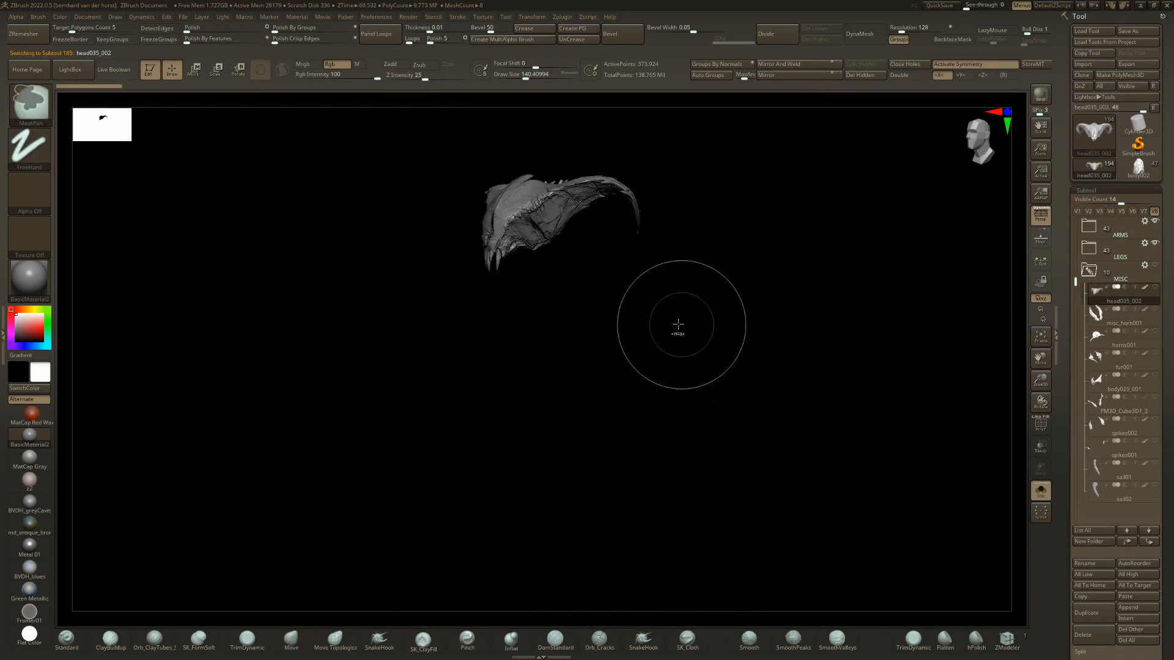
{"action": "right_click_drag", "start_coordinate": [559, 319], "coordinate": [592, 304]}
{"action": "key", "text": "ctrl+q"}
{"action": "right_click_drag", "start_coordinate": [760, 330], "coordinate": [649, 330], "text": "alt"}
Continue through the MISC parts to horns001 and examine the horns on the demon's head from an angle.
{"action": "mouse_move", "coordinate": [1121, 498]}
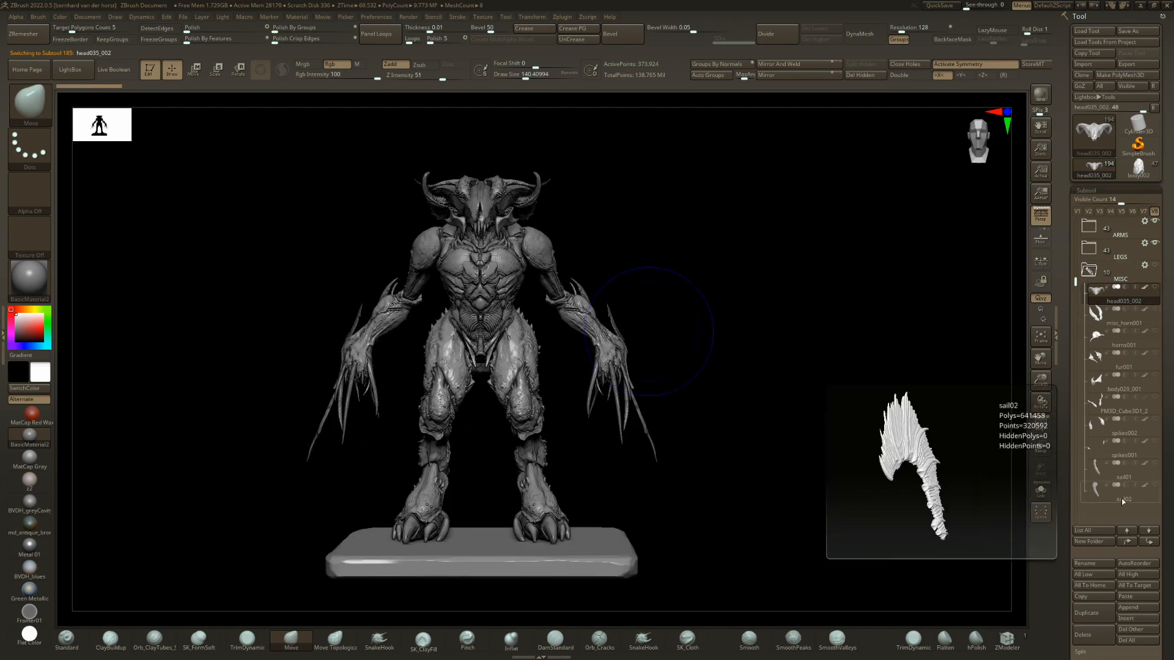
{"action": "key", "text": "ctrl+shift"}
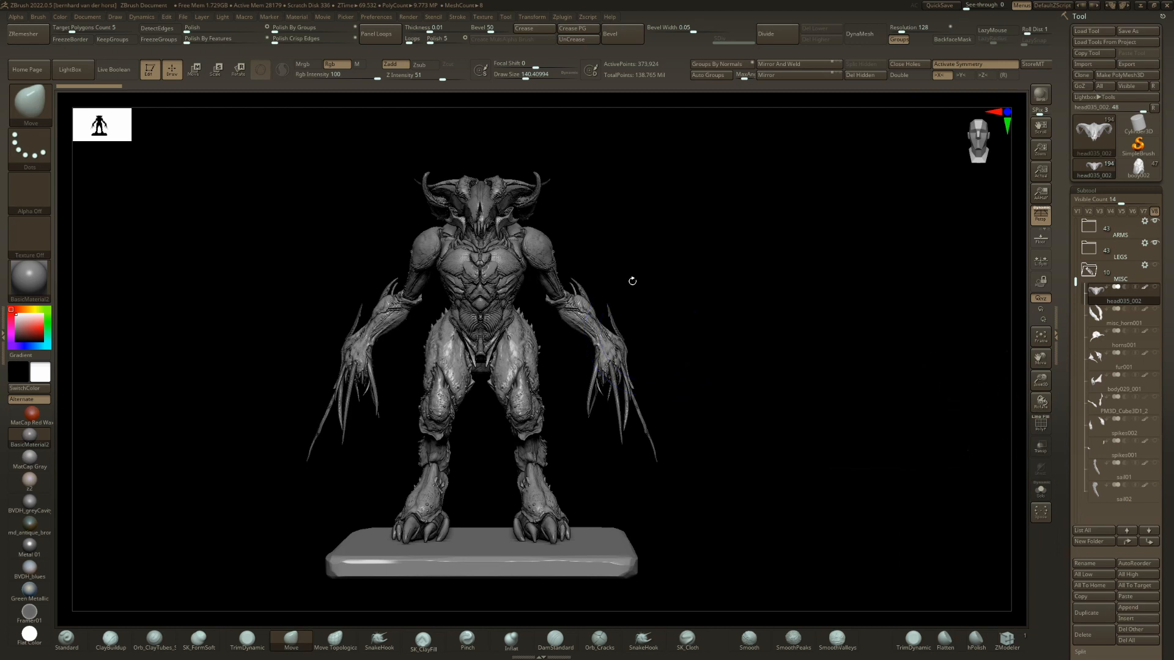
{"action": "right_click_drag", "start_coordinate": [363, 357], "coordinate": [395, 348]}
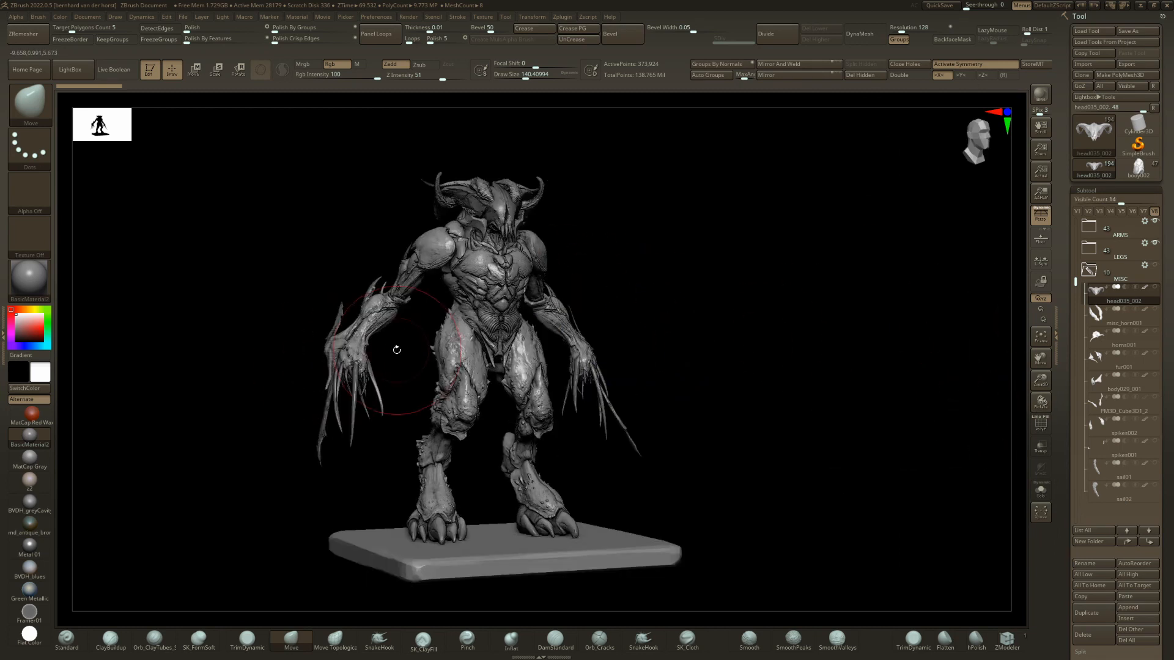
{"action": "left_click", "coordinate": [489, 210], "text": "alt"}
{"action": "mouse_move", "coordinate": [602, 267]}
{"action": "right_mouse_down"}
{"action": "mouse_move", "coordinate": [581, 276]}
{"action": "mouse_move", "coordinate": [661, 325]}
{"action": "mouse_move", "coordinate": [621, 249]}
{"action": "mouse_move", "coordinate": [660, 296]}
{"action": "mouse_move", "coordinate": [604, 285]}
{"action": "right_mouse_up"}
{"action": "key", "text": "ctrl+shift+s"}
{"action": "key", "text": "ctrl+shift+s"}
{"action": "left_click", "coordinate": [615, 269], "text": "alt"}
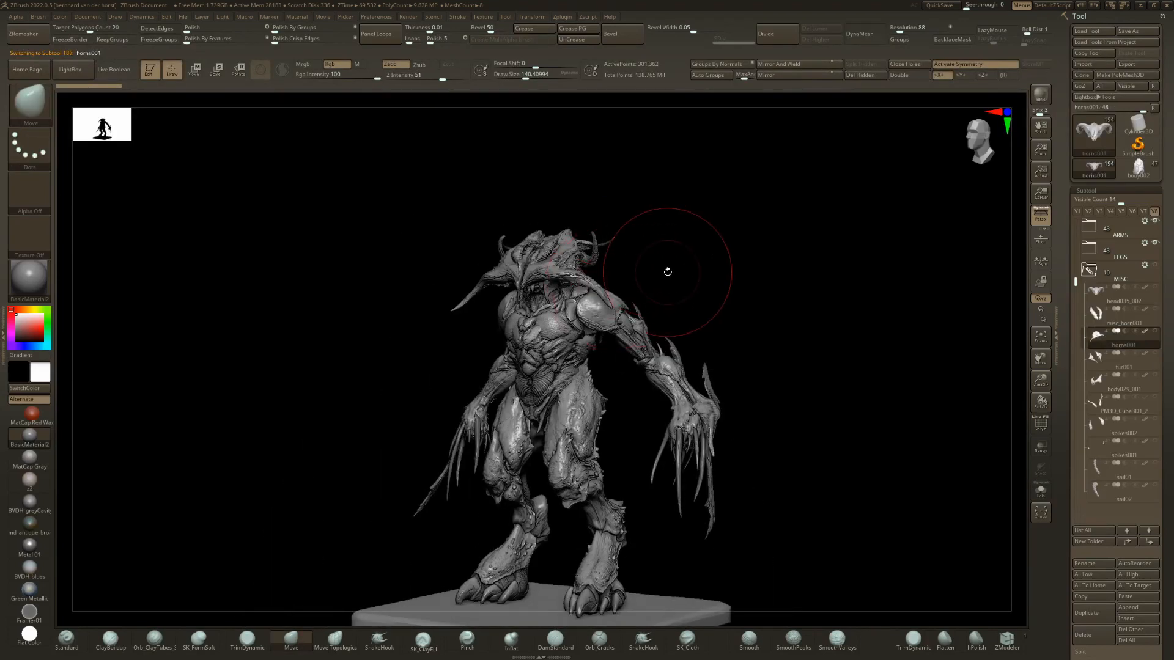
Bring up the fur001 part, isolate it briefly and try repositioning it beside the head with the gizmo.
{"action": "mouse_move", "coordinate": [681, 270]}
{"action": "right_mouse_down", "text": "shift"}
{"action": "mouse_move", "coordinate": [690, 277]}
{"action": "mouse_move", "coordinate": [668, 283]}
{"action": "mouse_move", "coordinate": [686, 288]}
{"action": "right_mouse_up", "text": "shift"}
{"action": "key", "text": "alt+Down"}
{"action": "key", "text": "ctrl+shift+s"}
{"action": "key", "text": "ctrl+shift+s"}
{"action": "key", "text": "w"}
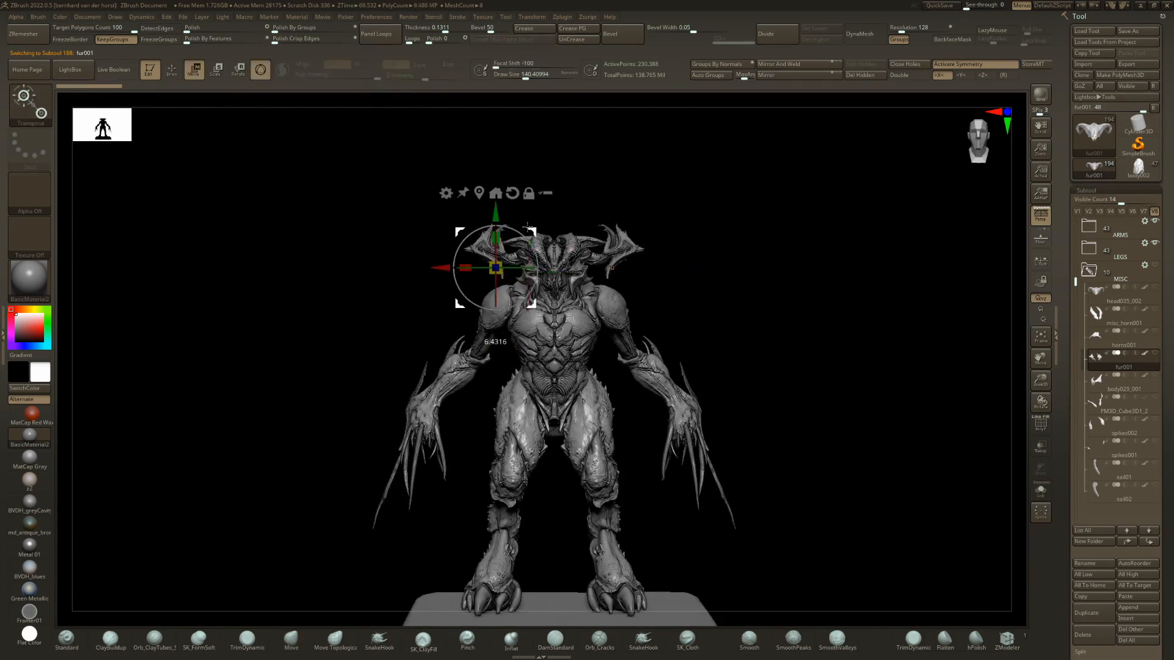
{"action": "key", "text": "q"}
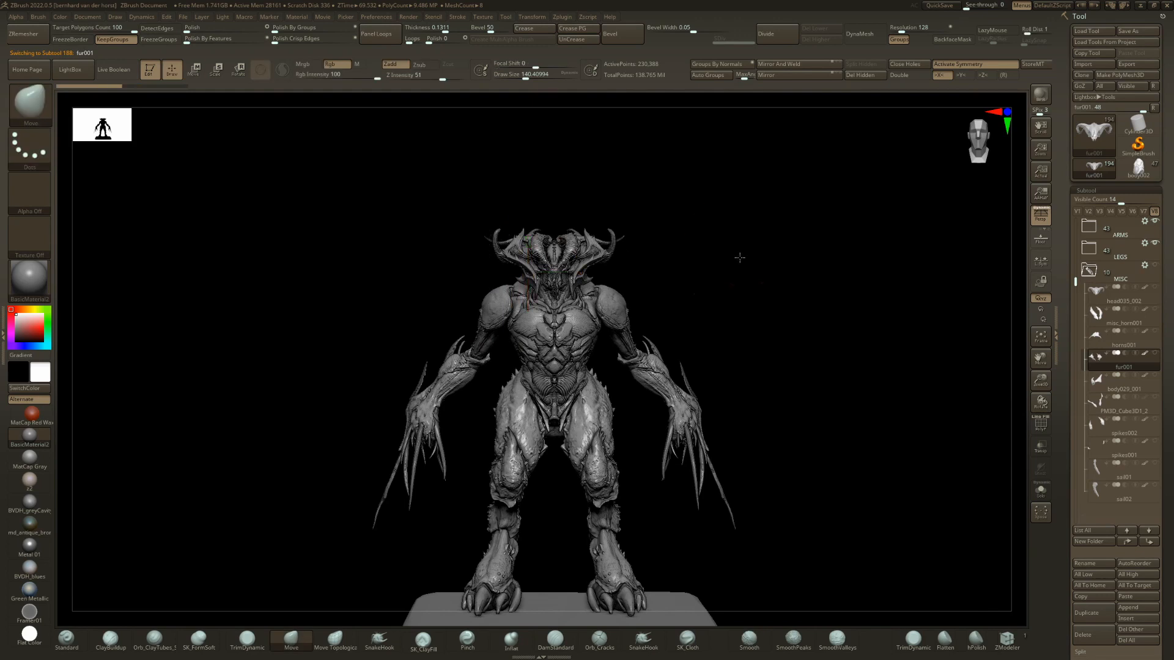
Preview the body029_001 part, both isolated and in place on the figure.
{"action": "right_click_drag", "start_coordinate": [740, 258], "coordinate": [733, 265]}
{"action": "key", "text": "Down"}
{"action": "key", "text": "shift+s"}
Preview the long PM3D_Cube3D1_2 horns, both isolated and on the full demon from an angle.
{"action": "key", "text": "shift+s"}
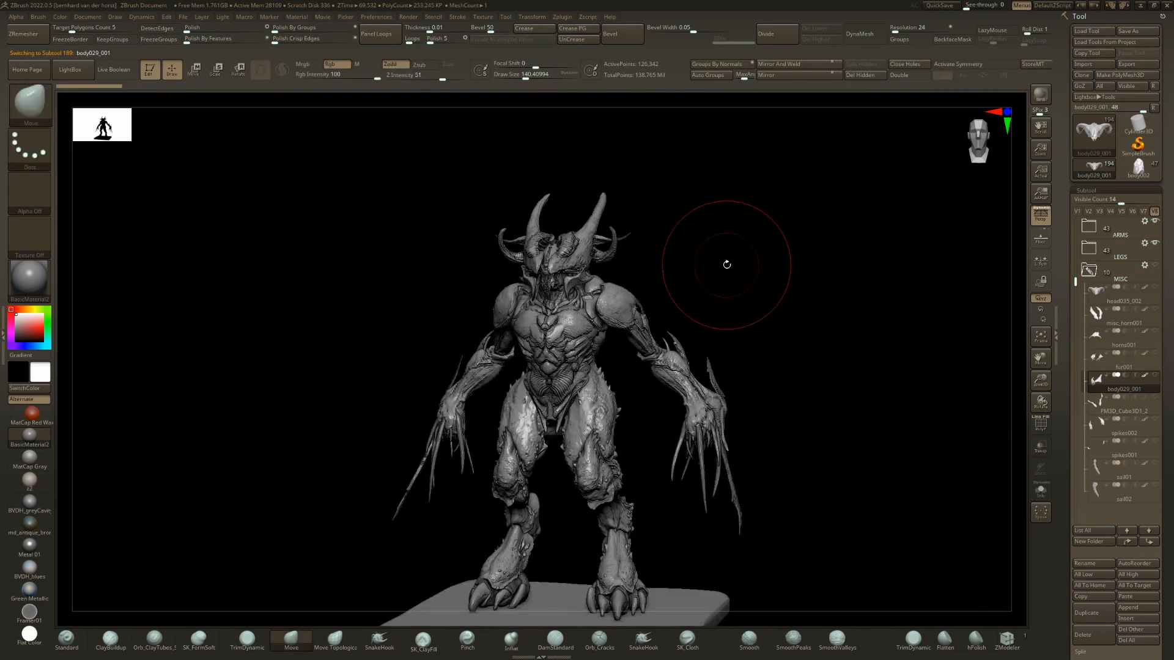
{"action": "key", "text": "Down"}
{"action": "key", "text": "ctrl"}
{"action": "key", "text": "shift+s"}
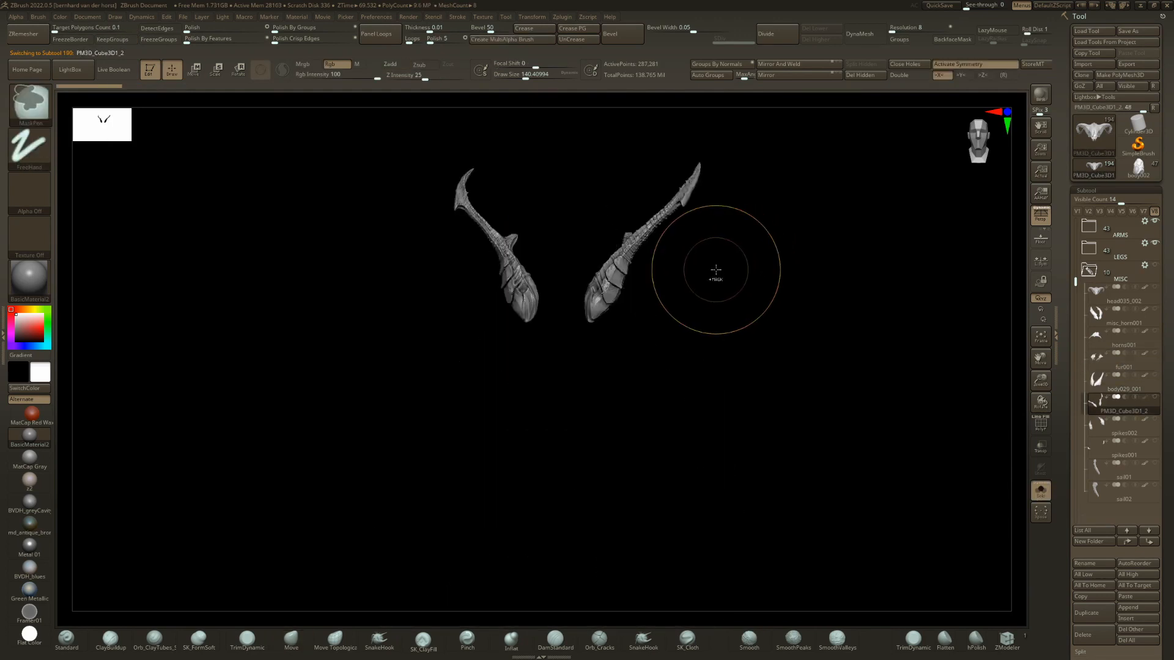
{"action": "key", "text": "ctrl+s"}
{"action": "mouse_move", "coordinate": [691, 344]}
{"action": "left_mouse_down"}
{"action": "mouse_move", "coordinate": [713, 325]}
{"action": "mouse_move", "coordinate": [707, 354]}
{"action": "mouse_move", "coordinate": [717, 343]}
{"action": "left_mouse_up"}
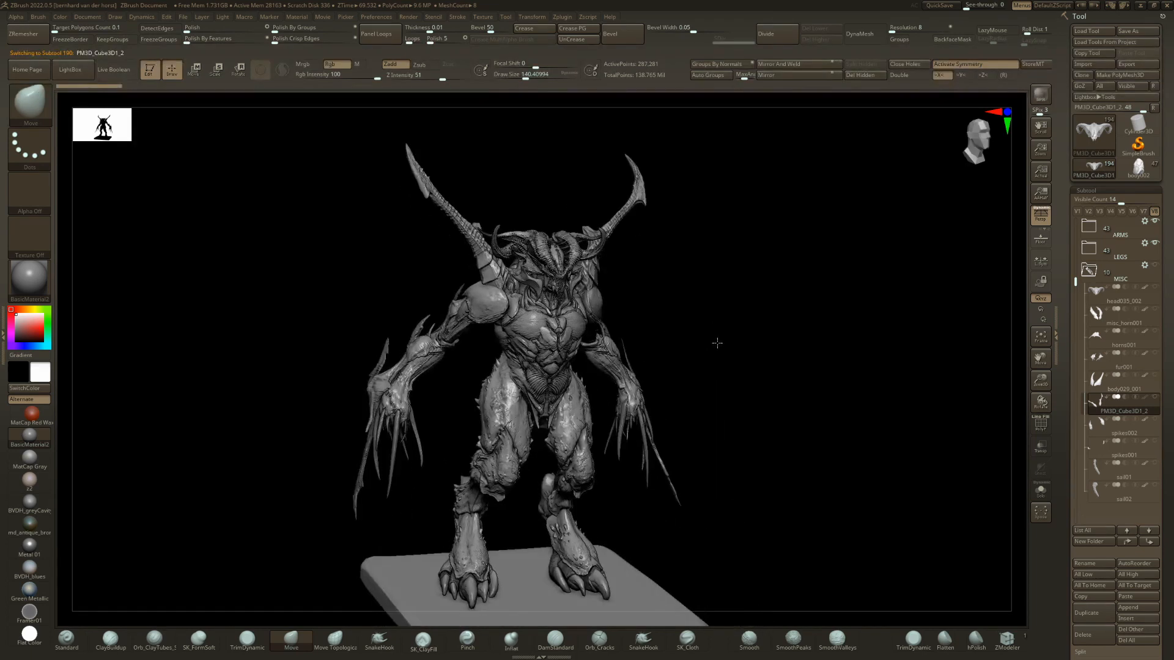
Bring up the spikes002 part and examine it isolated and on the shoulders from the side and front.
{"action": "key", "text": "Down"}
{"action": "key", "text": "ctrl"}
{"action": "key", "text": "shift+s"}
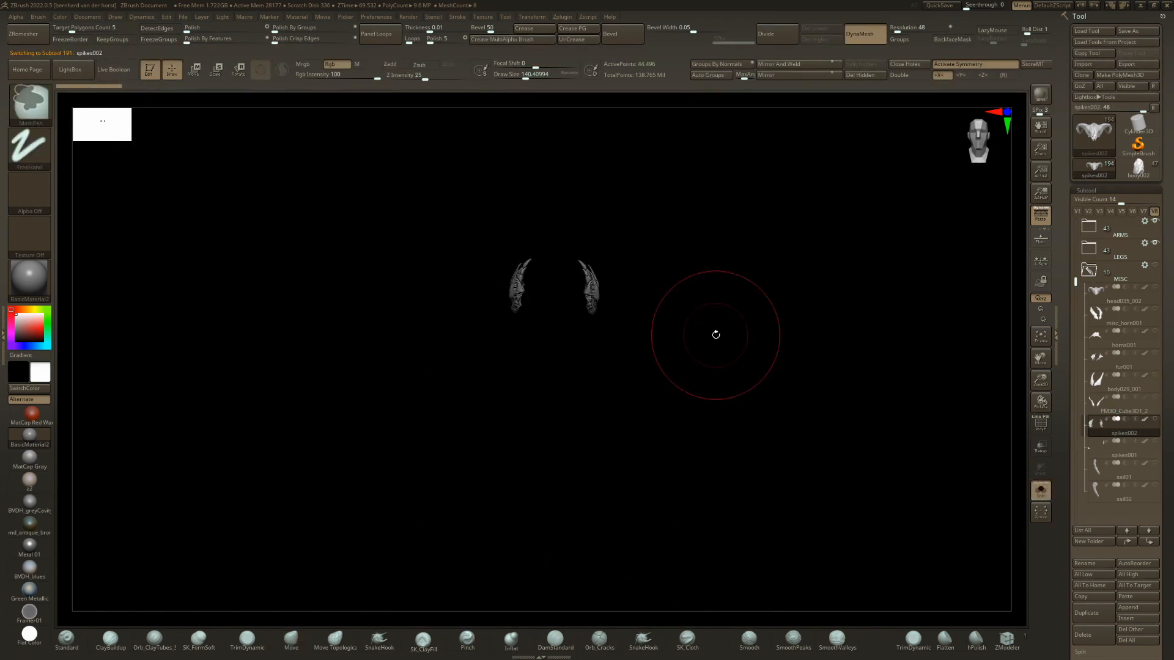
{"action": "right_click_drag", "start_coordinate": [716, 335], "coordinate": [602, 309], "text": "ctrl"}
{"action": "key", "text": "ctrl+s"}
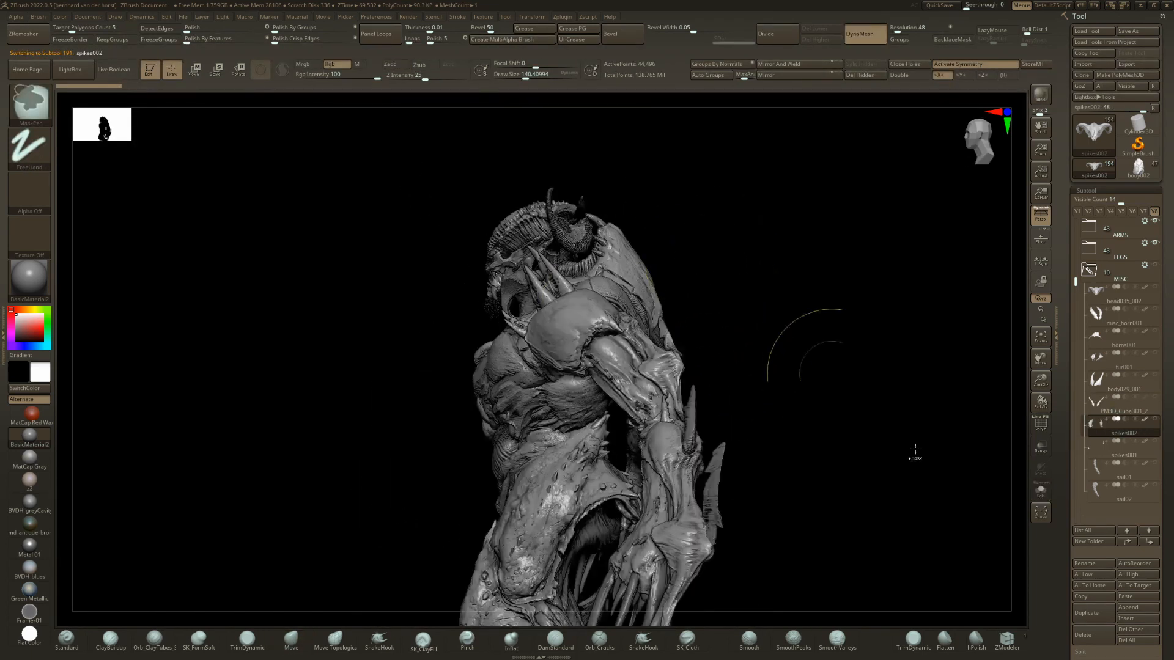
{"action": "right_click_drag", "start_coordinate": [625, 262], "coordinate": [476, 149]}
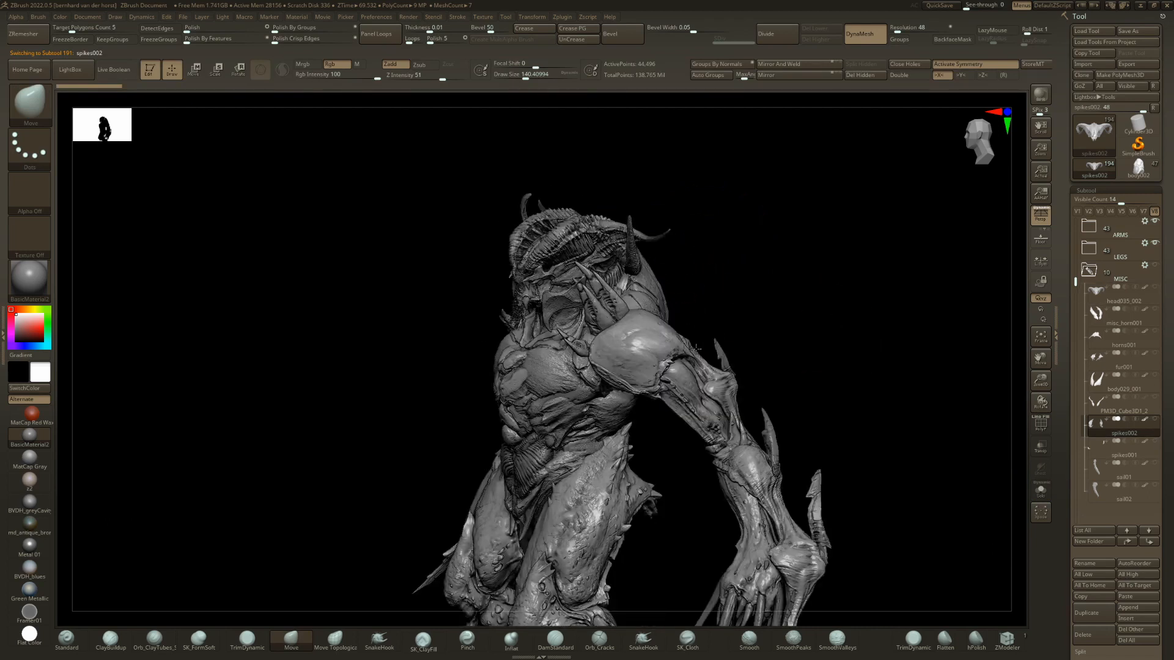
{"action": "right_click_drag", "start_coordinate": [626, 349], "coordinate": [751, 375]}
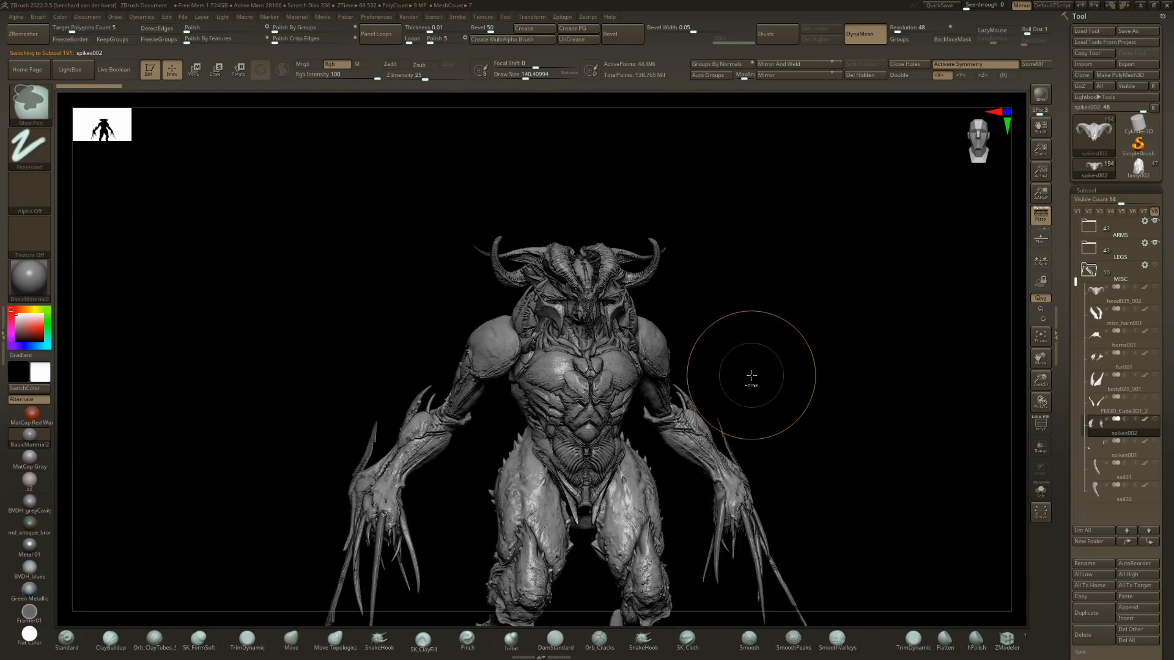
{"action": "key", "text": "shift+s"}
{"action": "key", "text": "shift+s"}
Bring up the spikes001 part and check it isolated and on the figure.
{"action": "key", "text": "Down"}
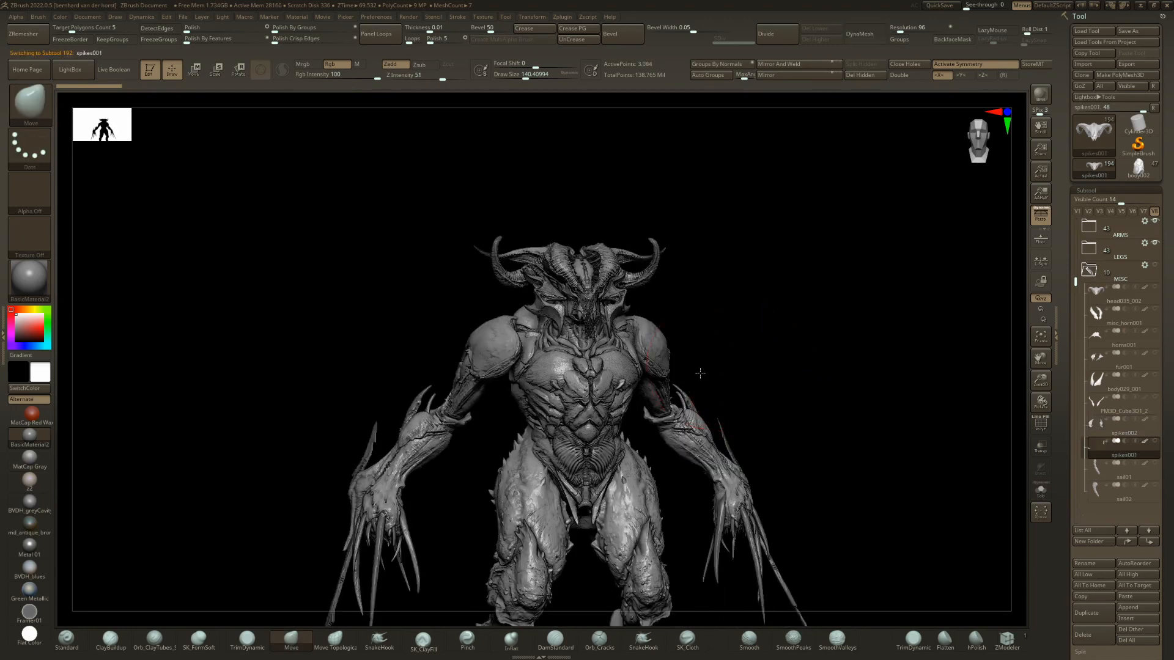
{"action": "right_click_drag", "start_coordinate": [700, 369], "coordinate": [659, 333]}
{"action": "key", "text": "shift+s"}
Bring up the sail01 part and examine it isolated and against the full figure.
{"action": "key", "text": "shift+s"}
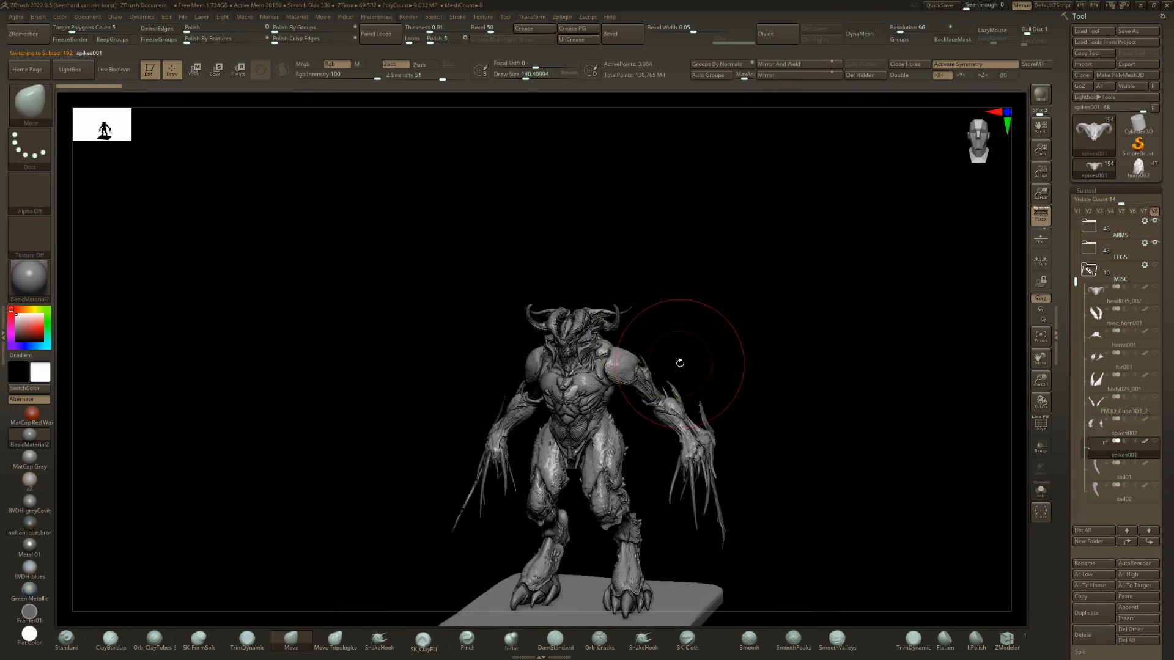
{"action": "key", "text": "Down"}
{"action": "key", "text": "shift+s"}
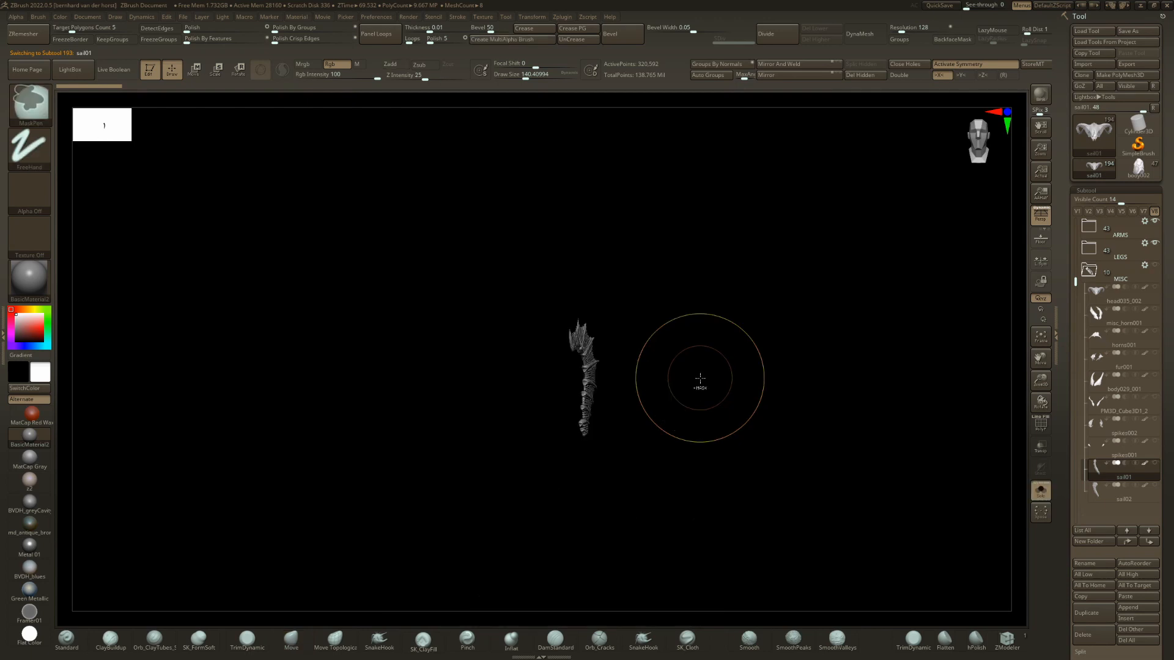
{"action": "right_click_drag", "start_coordinate": [673, 384], "coordinate": [647, 383]}
{"action": "key", "text": "shift+s"}
{"action": "right_click_drag", "start_coordinate": [731, 367], "coordinate": [726, 401]}
{"action": "mouse_move", "coordinate": [726, 401]}
{"action": "right_mouse_down", "text": "alt"}
{"action": "mouse_move", "coordinate": [707, 340]}
{"action": "mouse_move", "coordinate": [665, 364]}
{"action": "mouse_move", "coordinate": [587, 380]}
{"action": "right_mouse_up", "text": "alt"}
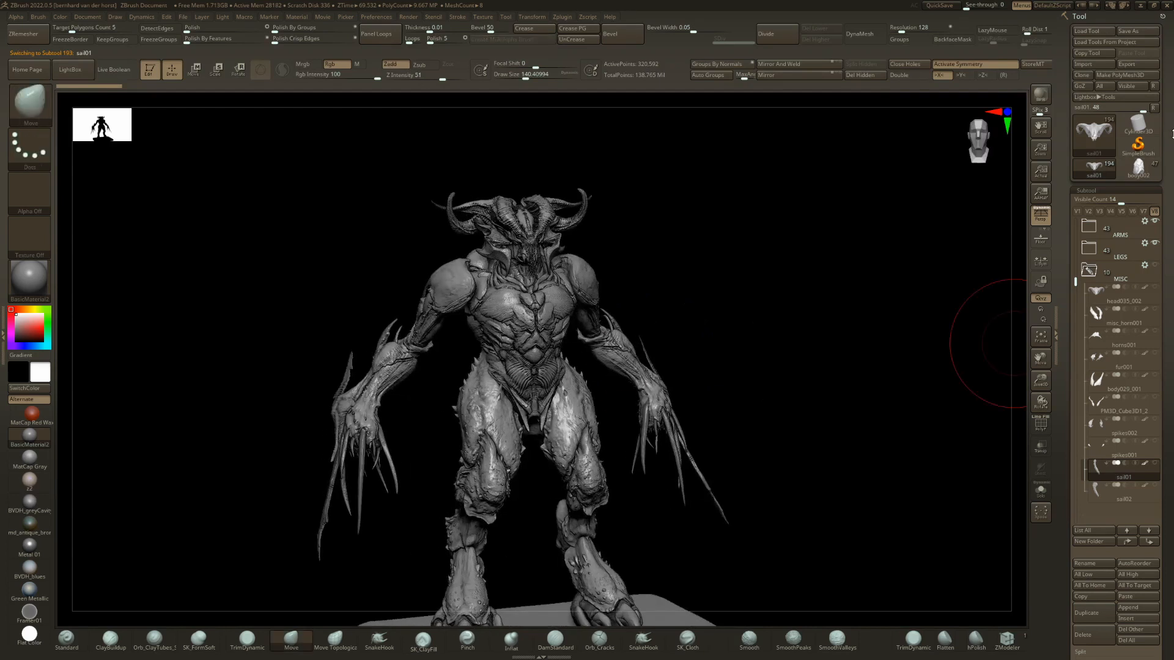
Collapse the MISC folder and switch to the body002 demon tool.
{"action": "left_click", "coordinate": [1089, 271]}
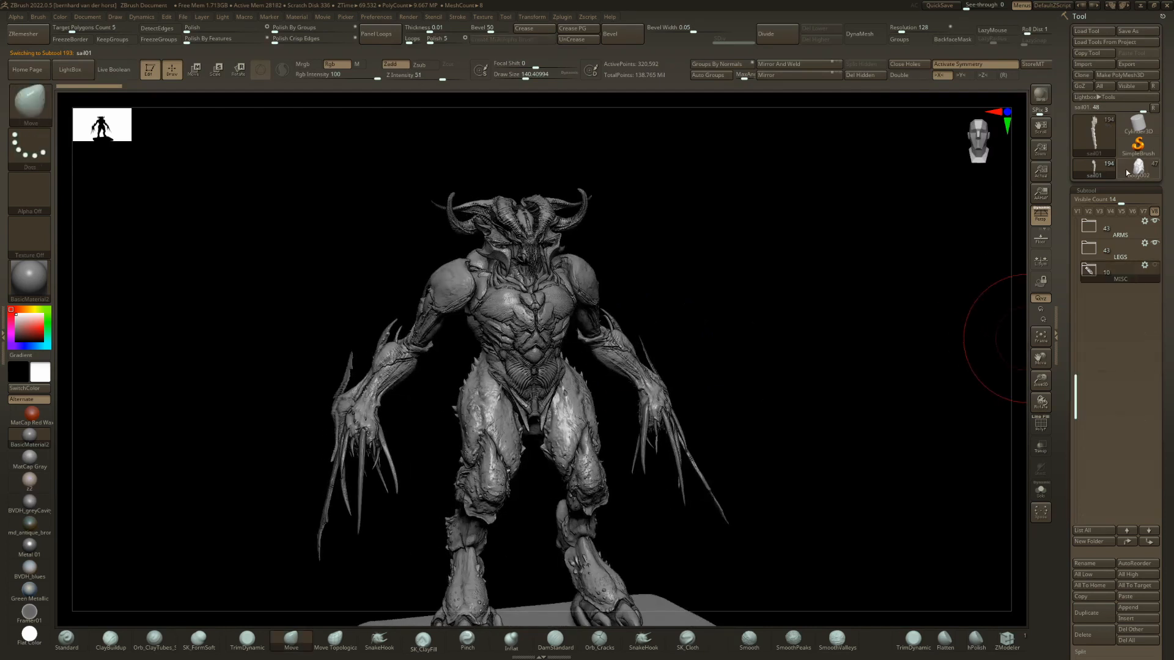
{"action": "left_click", "coordinate": [1125, 170]}
{"action": "right_click_drag", "start_coordinate": [731, 323], "coordinate": [694, 331], "text": "shift"}
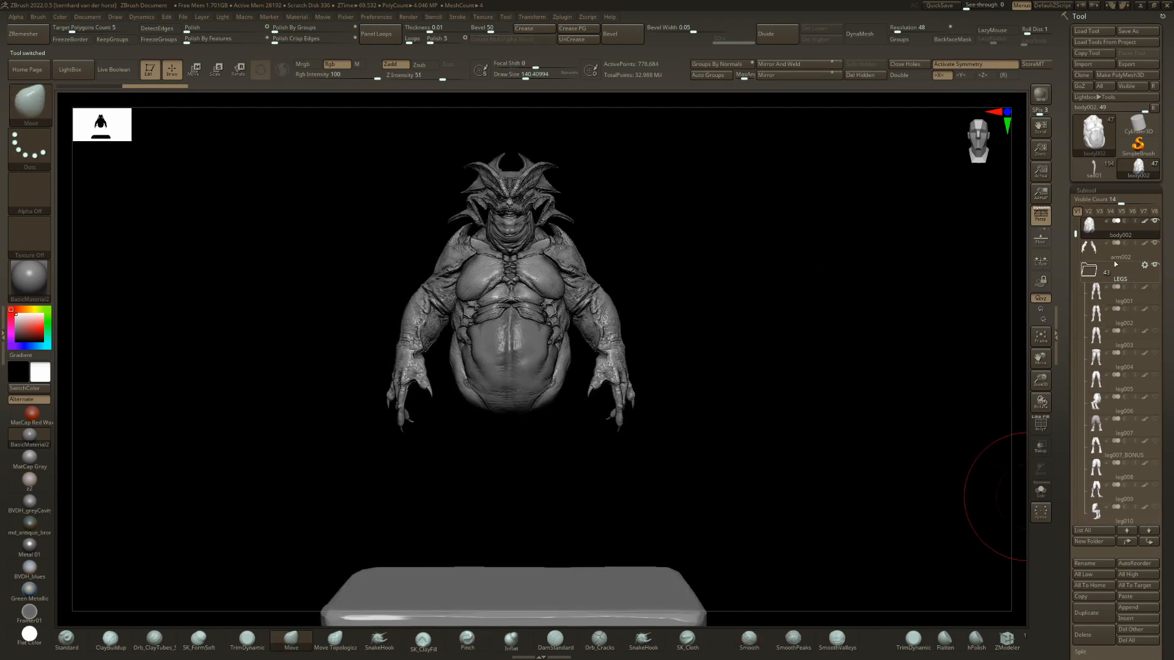
Step through the variants in the LEGS folder to show leg005 under the body002 demon.
{"action": "left_click", "coordinate": [1088, 270]}
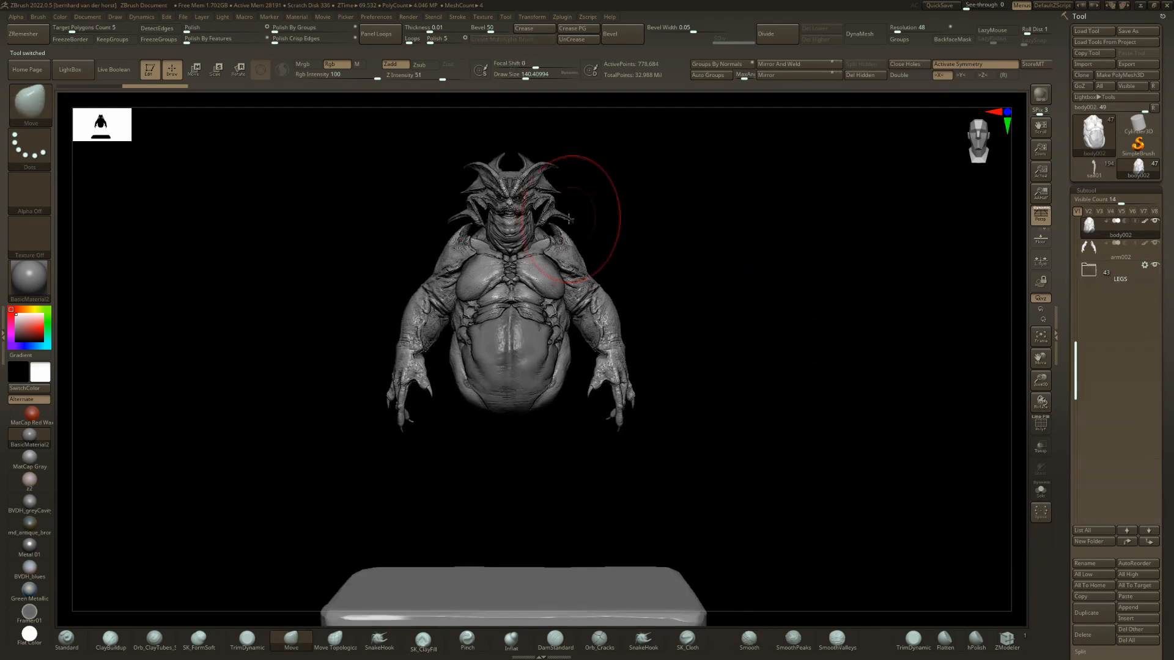
{"action": "left_click", "coordinate": [1100, 276]}
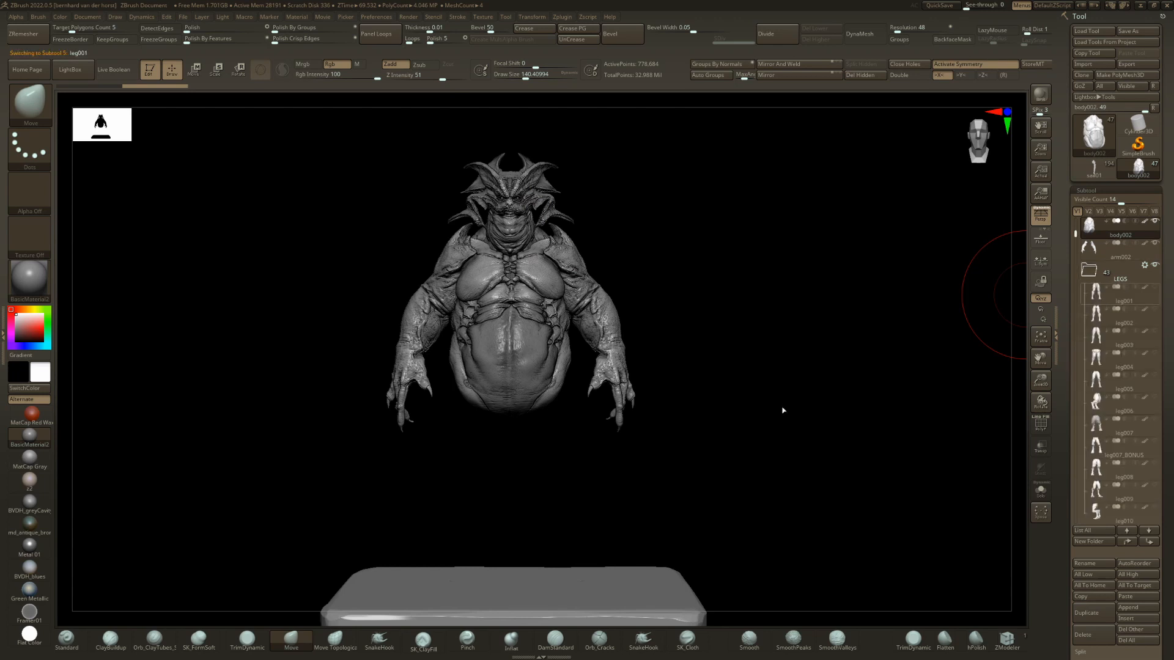
{"action": "key", "text": "Down"}
{"action": "key", "text": "Down"}
{"action": "key", "text": "Down"}
{"action": "key", "text": "Down"}
{"action": "mouse_move", "coordinate": [1166, 566]}
{"action": "left_mouse_down"}
{"action": "mouse_move", "coordinate": [1167, 172]}
{"action": "mouse_move", "coordinate": [1172, 369]}
{"action": "left_mouse_up"}
{"action": "left_click", "coordinate": [1128, 427]}
{"action": "key", "text": "shift"}
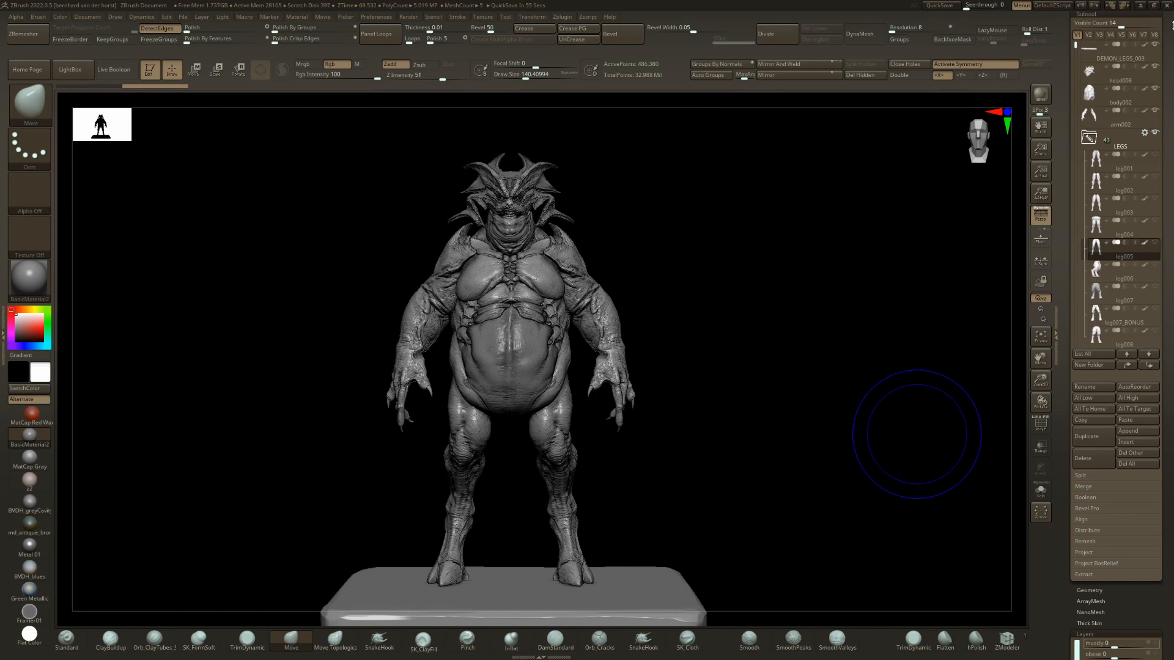
{"action": "right_click_drag", "start_coordinate": [541, 324], "coordinate": [587, 286]}
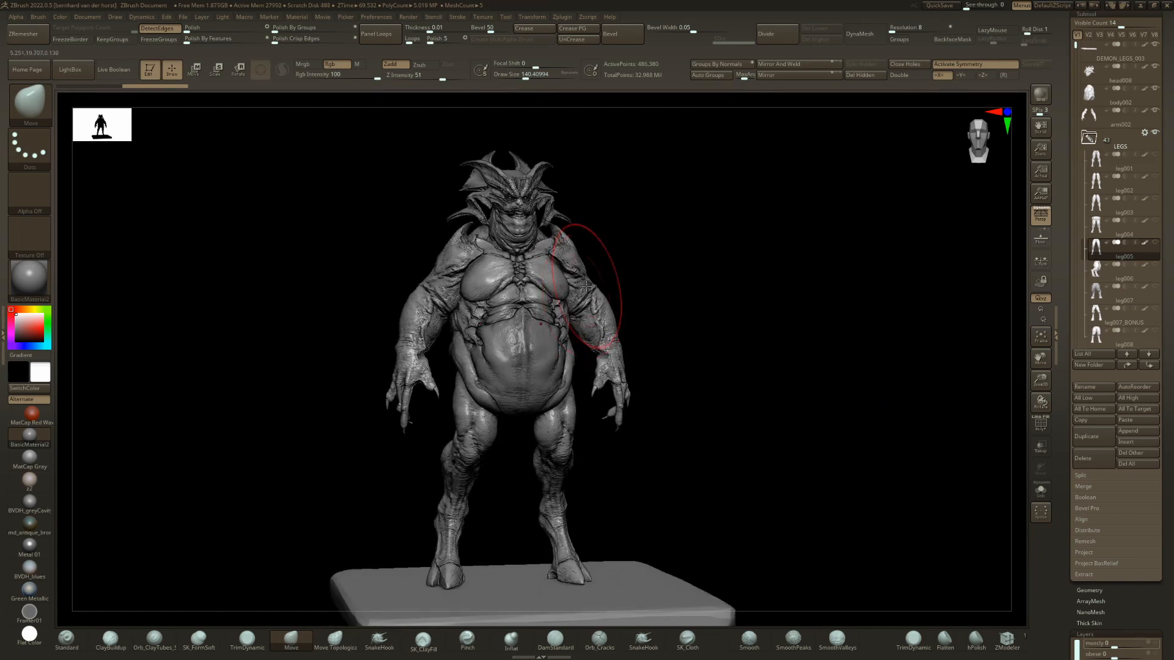
{"action": "key", "text": "b"}
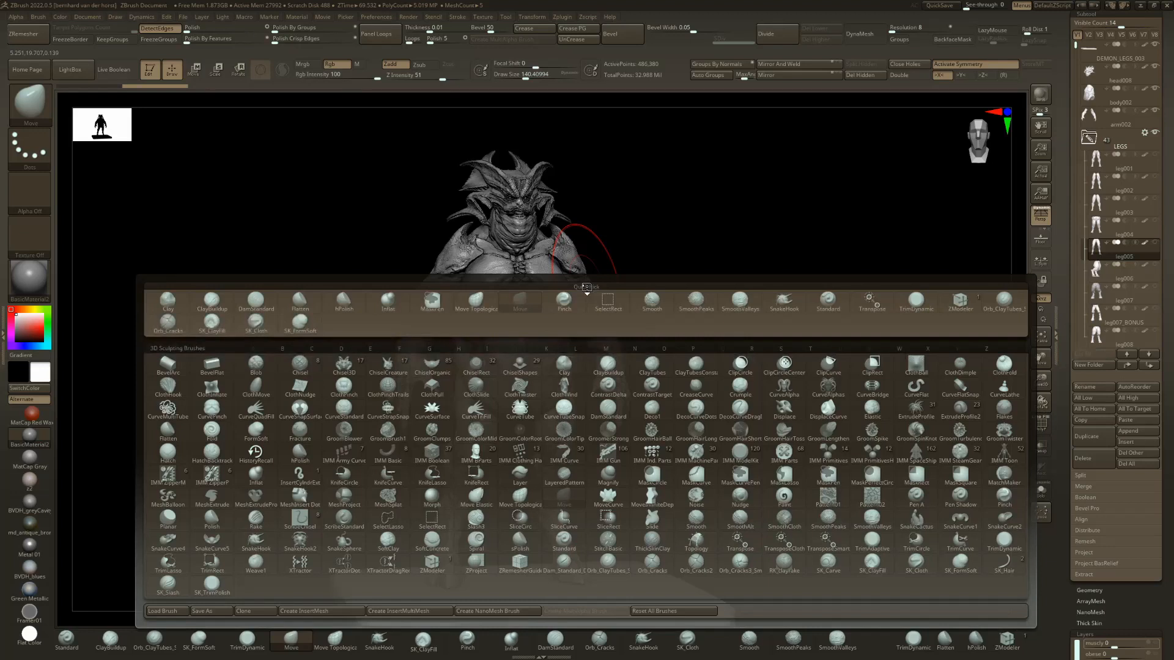
{"action": "left_click", "coordinate": [168, 610]}
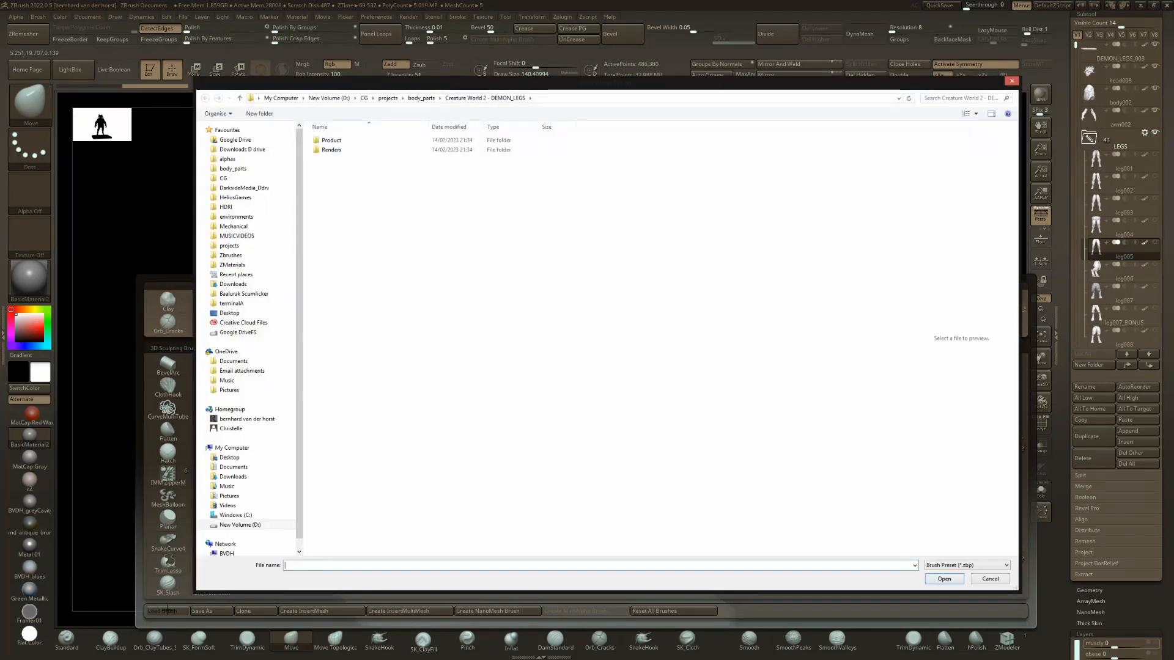
{"action": "double_click", "coordinate": [332, 140]}
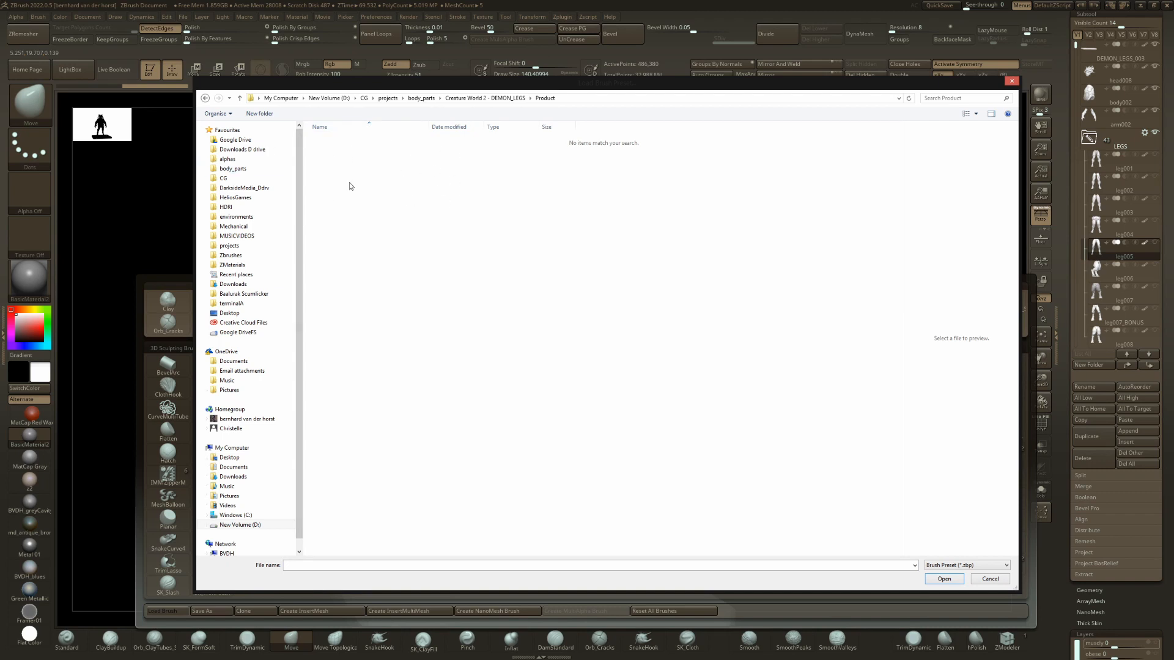
{"action": "left_click", "coordinate": [989, 579]}
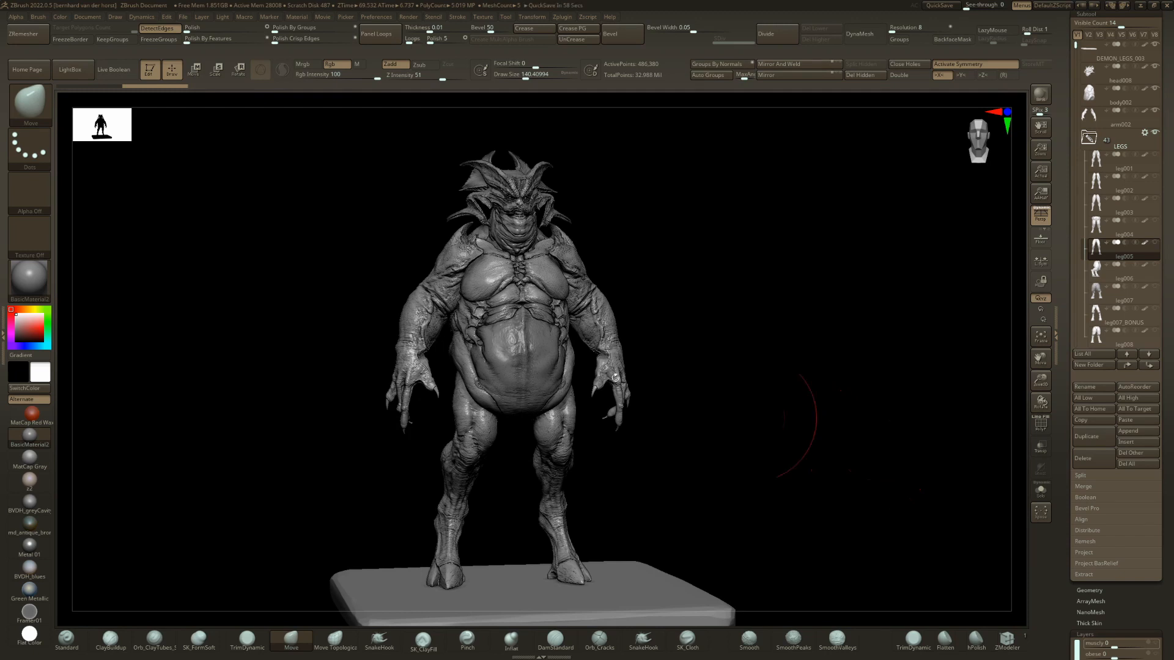
Make the base platform the active subtool and choose the IMM Basic brush for it.
{"action": "key", "text": "b"}
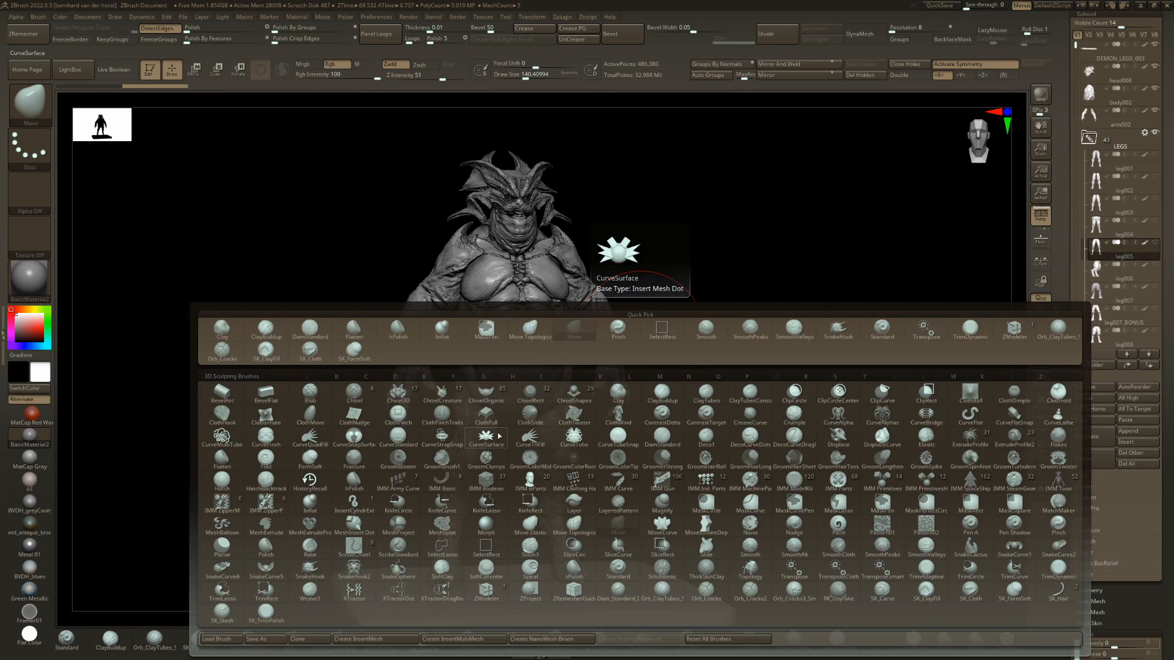
{"action": "left_click", "coordinate": [435, 499]}
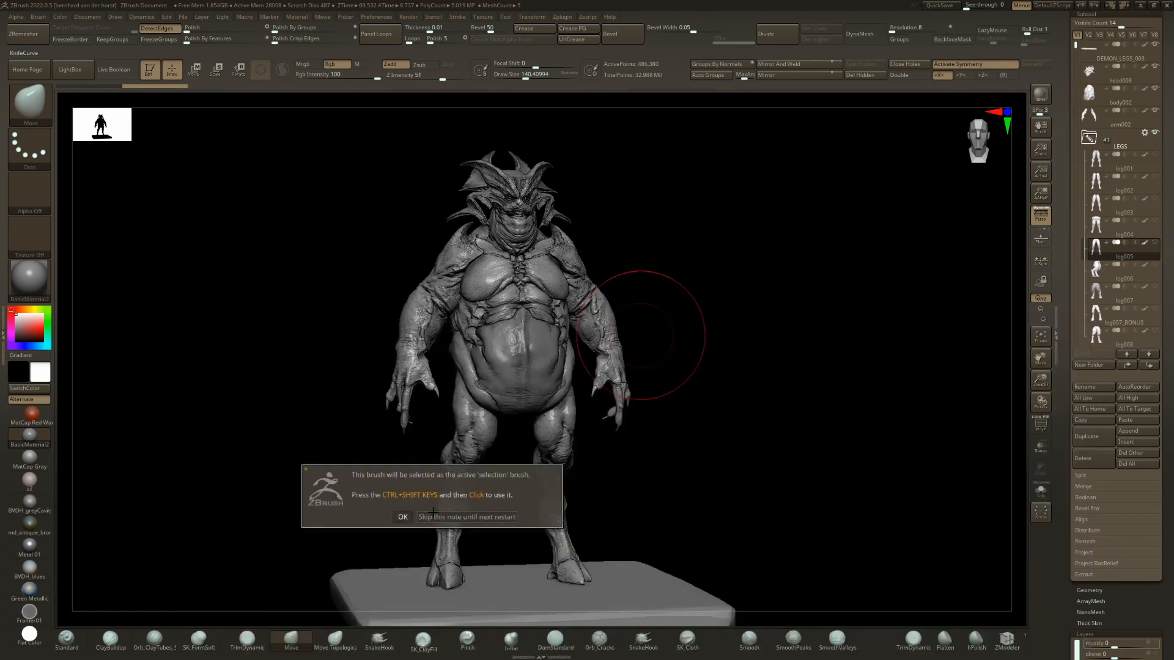
{"action": "left_click", "coordinate": [433, 515]}
{"action": "key", "text": "b"}
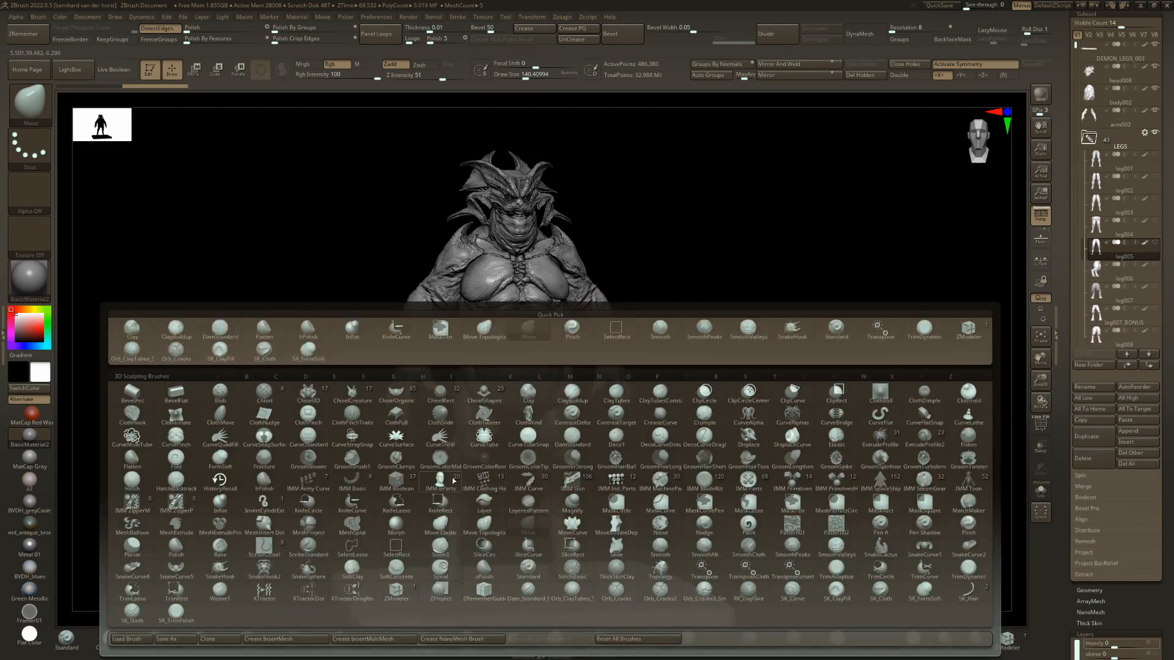
{"action": "left_click", "coordinate": [349, 486]}
{"action": "left_click_drag", "start_coordinate": [797, 416], "coordinate": [753, 314], "text": "alt"}
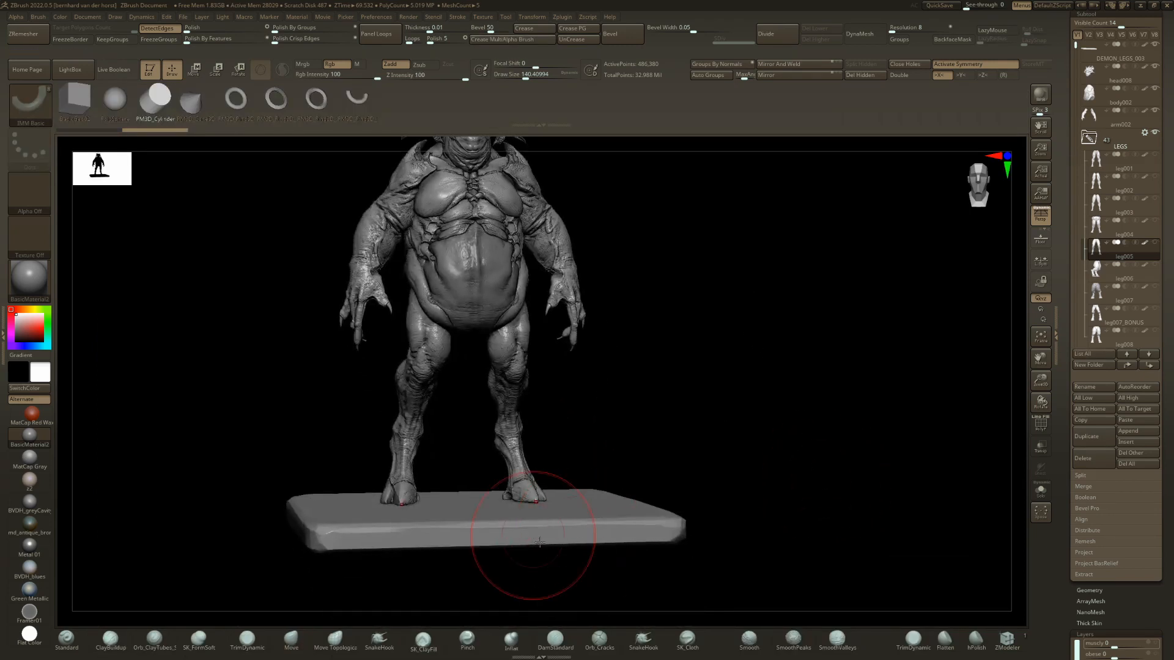
{"action": "left_click", "coordinate": [606, 509], "text": "alt"}
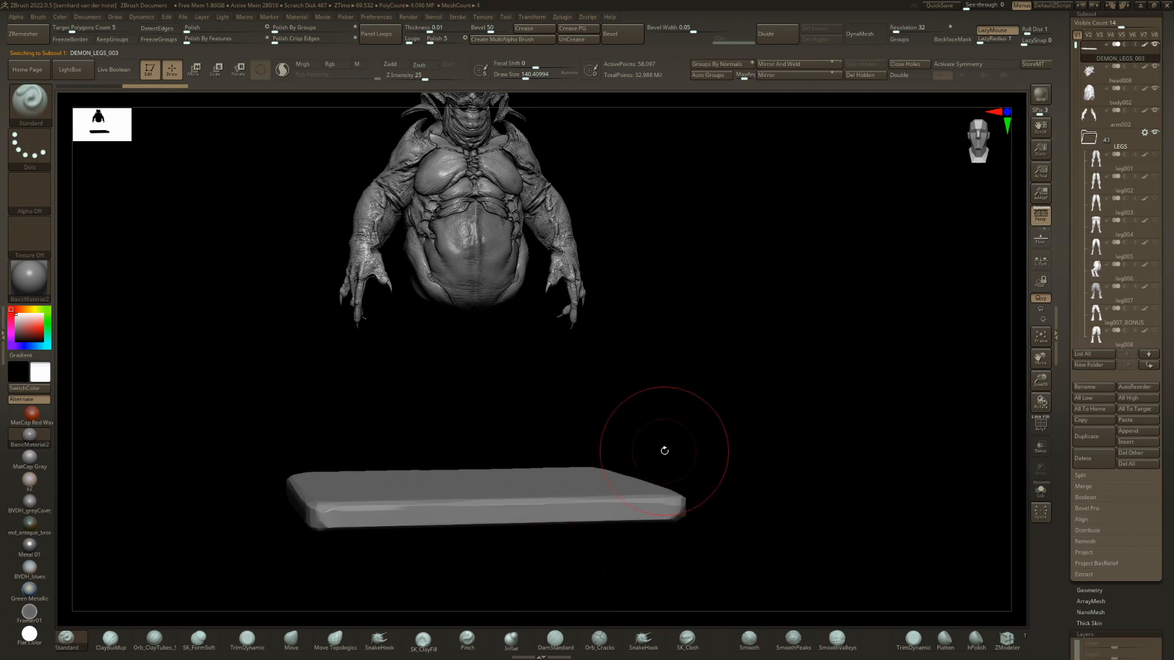
{"action": "key", "text": "b"}
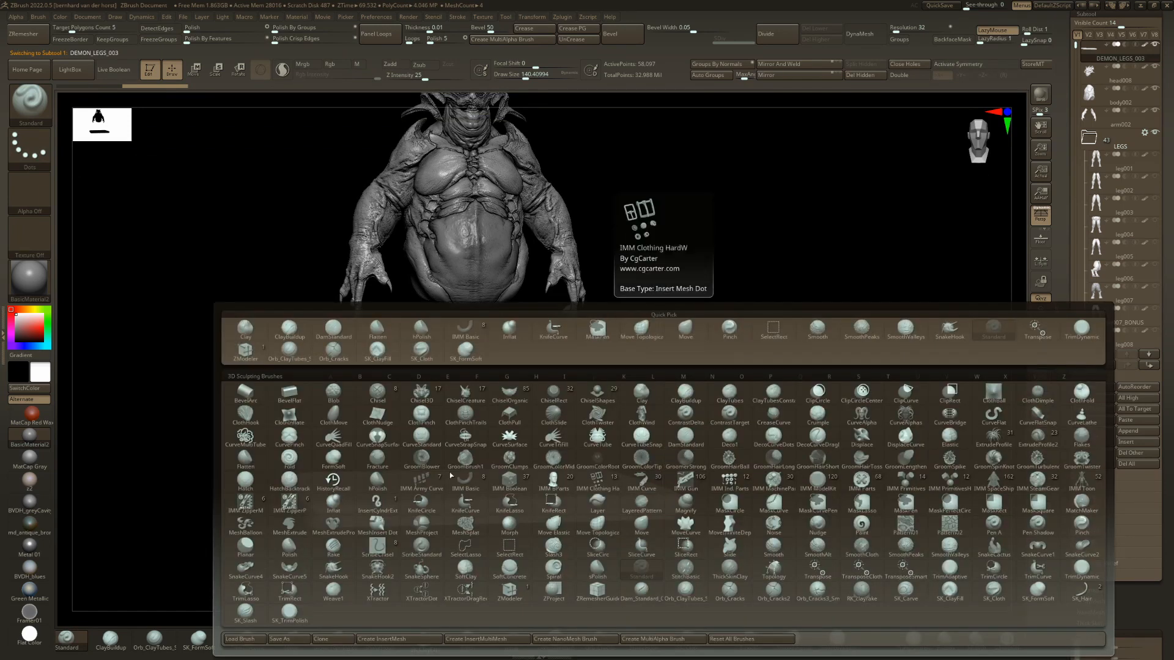
{"action": "left_click", "coordinate": [465, 483]}
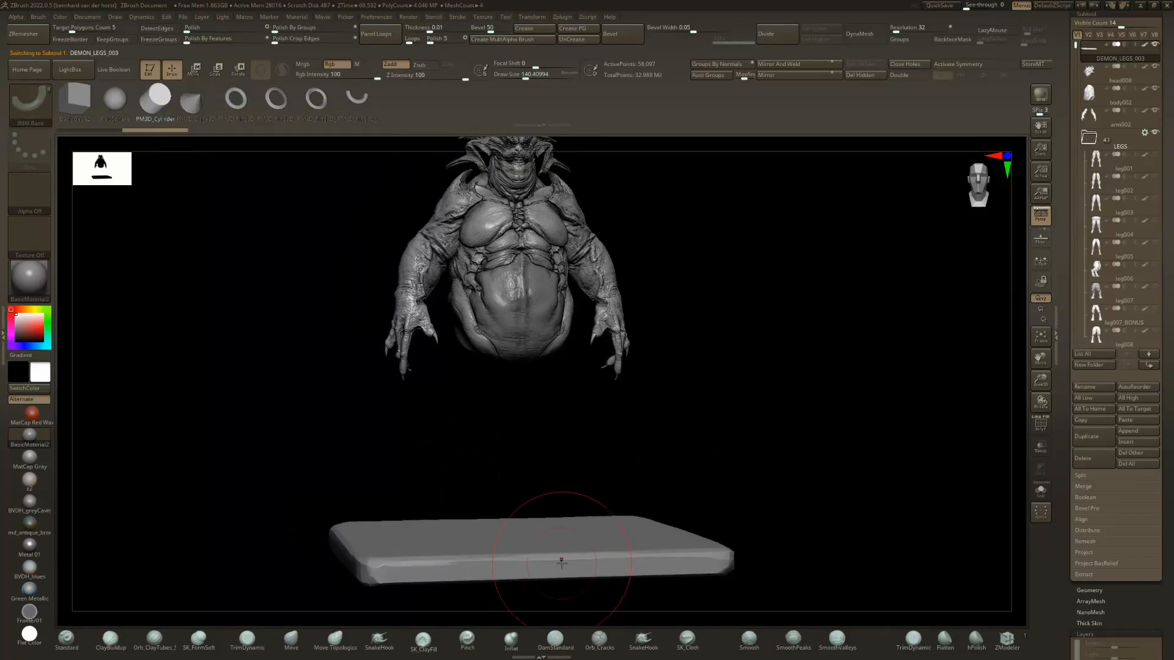
Insert three cylinder meshes of different sizes along the front edge of the base platform.
{"action": "left_click_drag", "start_coordinate": [561, 561], "coordinate": [559, 503]}
{"action": "right_click_drag", "start_coordinate": [557, 472], "coordinate": [596, 451], "text": "ctrl"}
{"action": "right_click_drag", "start_coordinate": [596, 451], "coordinate": [558, 506]}
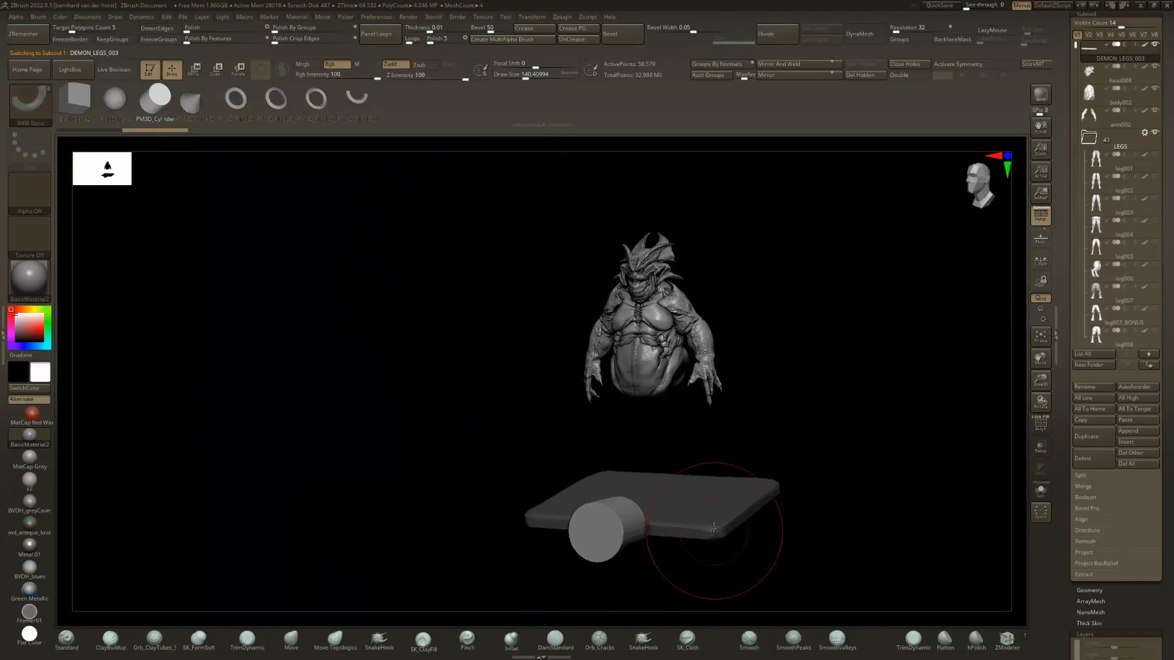
{"action": "left_click_drag", "start_coordinate": [698, 530], "coordinate": [698, 502]}
{"action": "right_click_drag", "start_coordinate": [516, 520], "coordinate": [456, 548]}
{"action": "left_click_drag", "start_coordinate": [667, 493], "coordinate": [669, 479]}
{"action": "left_click_drag", "start_coordinate": [832, 420], "coordinate": [832, 406]}
Isolate the base platform's own mesh and delete the hidden inserted cylinders.
{"action": "key", "text": "ctrl+z"}
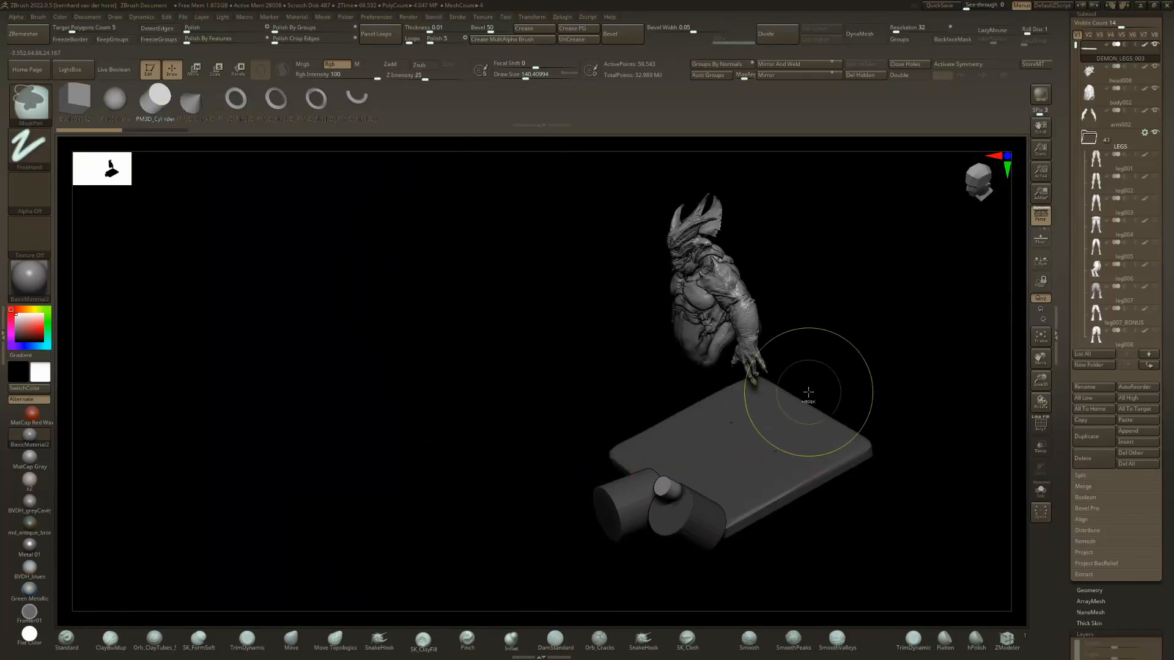
{"action": "right_click_drag", "start_coordinate": [808, 391], "coordinate": [690, 489], "text": "alt"}
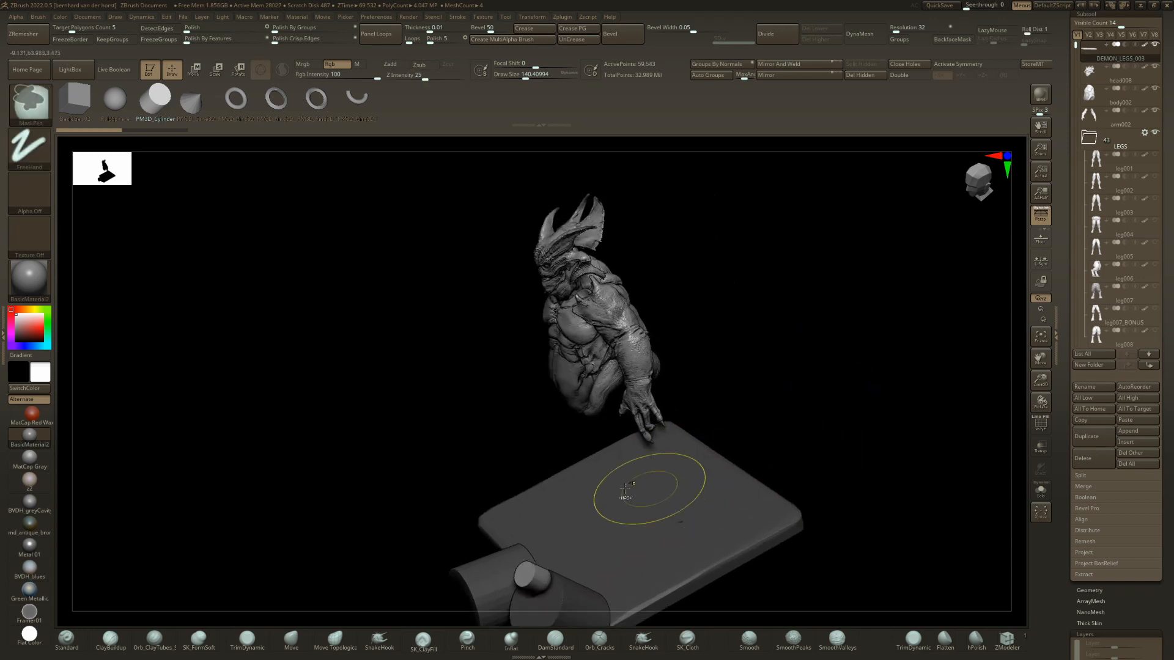
{"action": "mouse_move", "coordinate": [438, 493]}
{"action": "right_mouse_down"}
{"action": "mouse_move", "coordinate": [514, 472]}
{"action": "mouse_move", "coordinate": [443, 484]}
{"action": "right_mouse_up"}
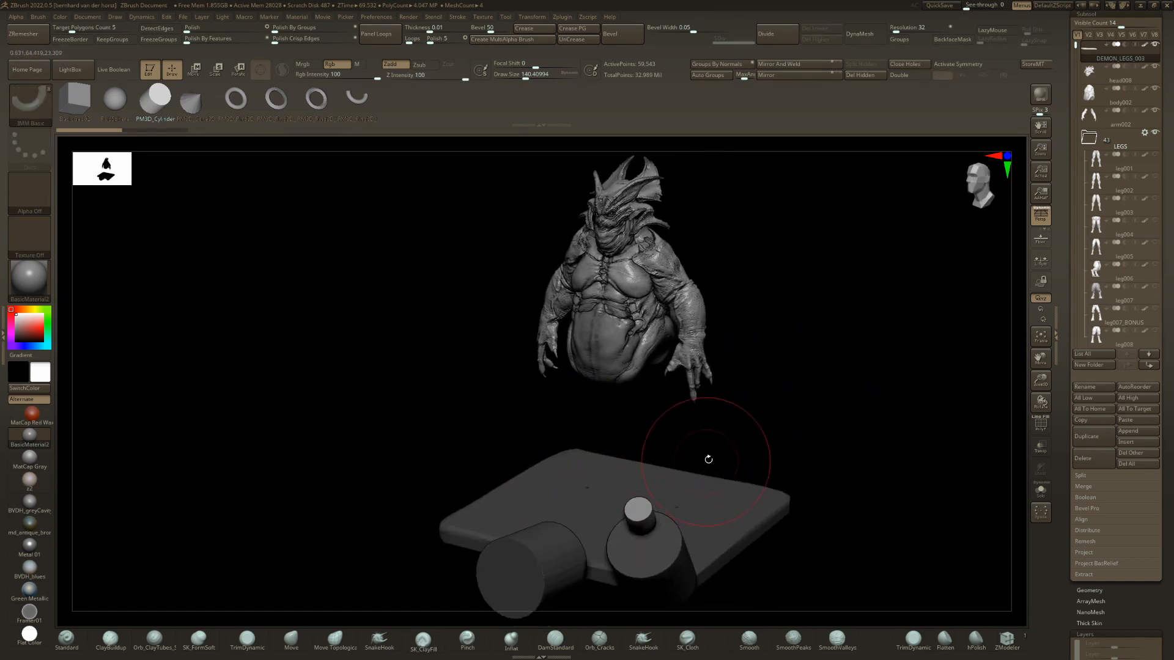
{"action": "left_click", "coordinate": [573, 490], "text": "ctrl+shift"}
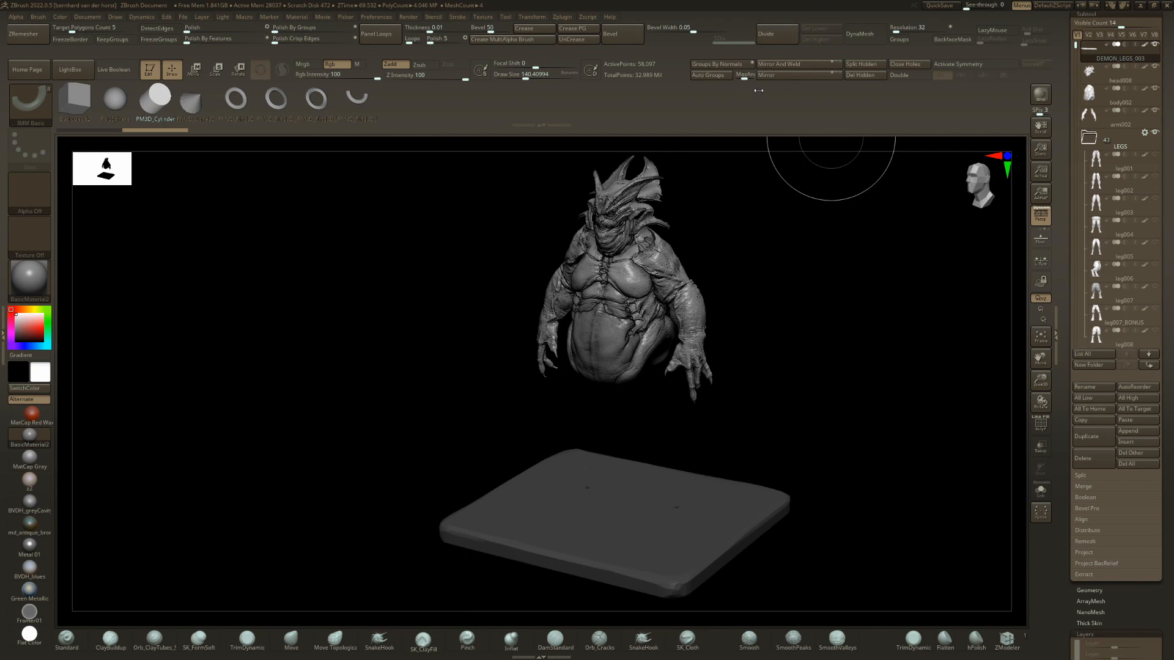
{"action": "left_click", "coordinate": [860, 79]}
Switch to the sail01 tool with the horned demon and bring its HEADS to MISC folders into view.
{"action": "right_click_drag", "start_coordinate": [664, 357], "coordinate": [694, 494]}
{"action": "left_click_drag", "start_coordinate": [1166, 269], "coordinate": [1166, 411]}
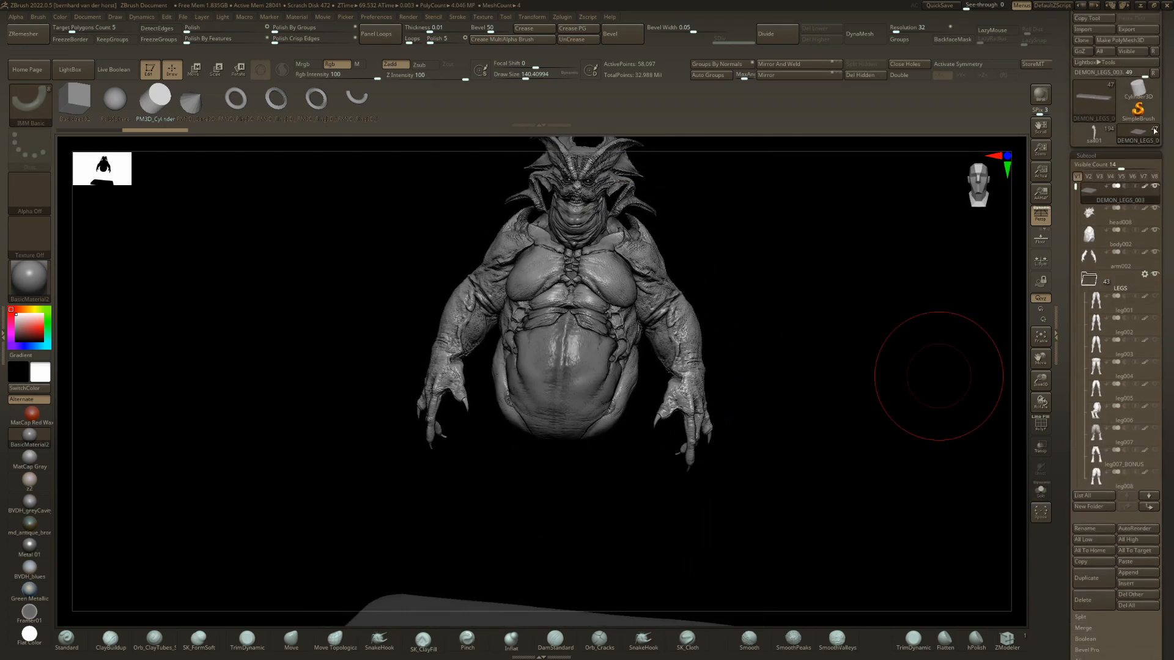
{"action": "left_click", "coordinate": [1097, 135]}
{"action": "right_click_drag", "start_coordinate": [532, 318], "coordinate": [477, 263], "text": "ctrl"}
{"action": "right_click_drag", "start_coordinate": [477, 263], "coordinate": [686, 310]}
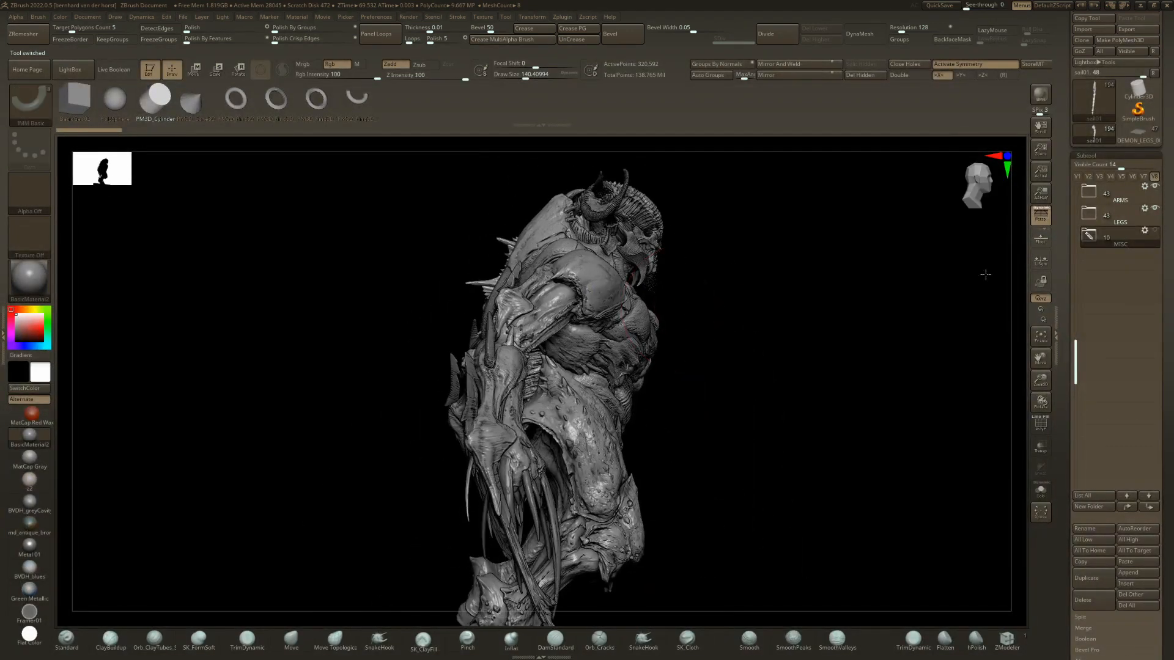
{"action": "left_click_drag", "start_coordinate": [1139, 348], "coordinate": [1139, 361]}
{"action": "left_click_drag", "start_coordinate": [1077, 340], "coordinate": [1067, 227]}
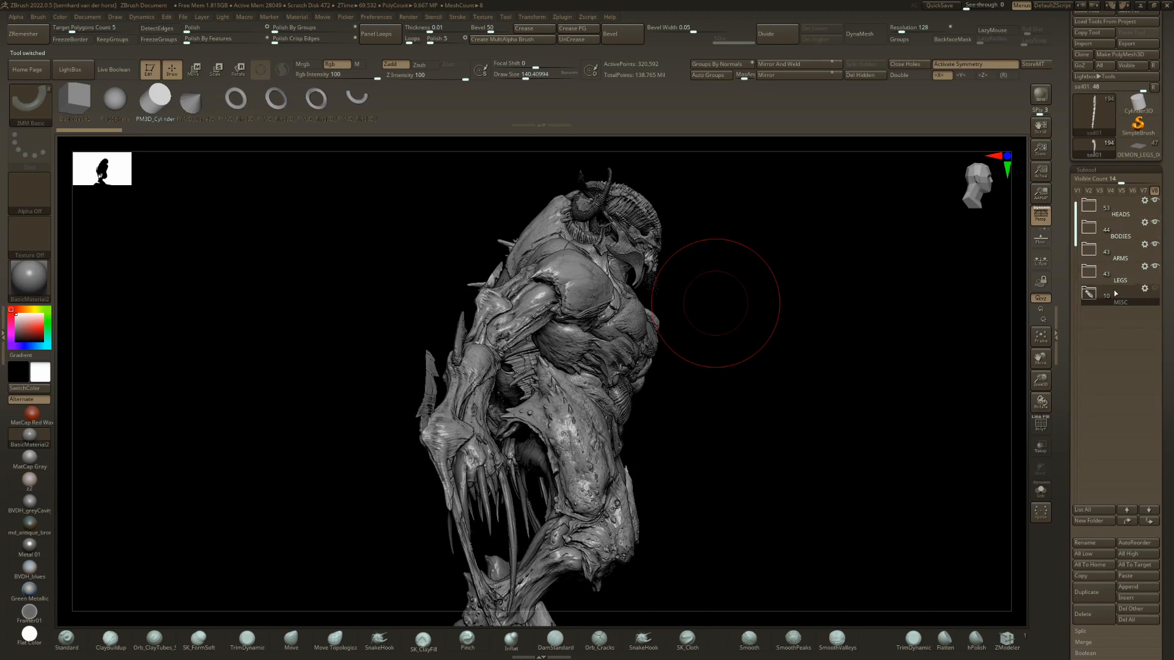
Examine the horned demon from several sides, activate the Standard brush and expand the LEGS folder.
{"action": "mouse_move", "coordinate": [1118, 295]}
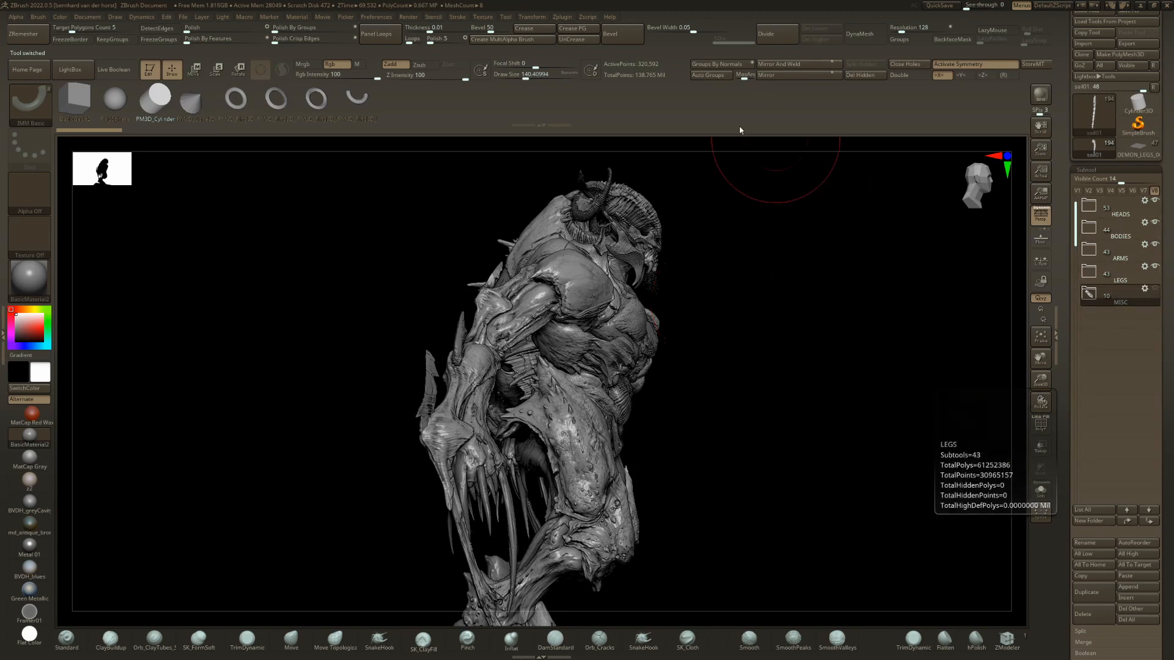
{"action": "right_click_drag", "start_coordinate": [718, 260], "coordinate": [707, 257]}
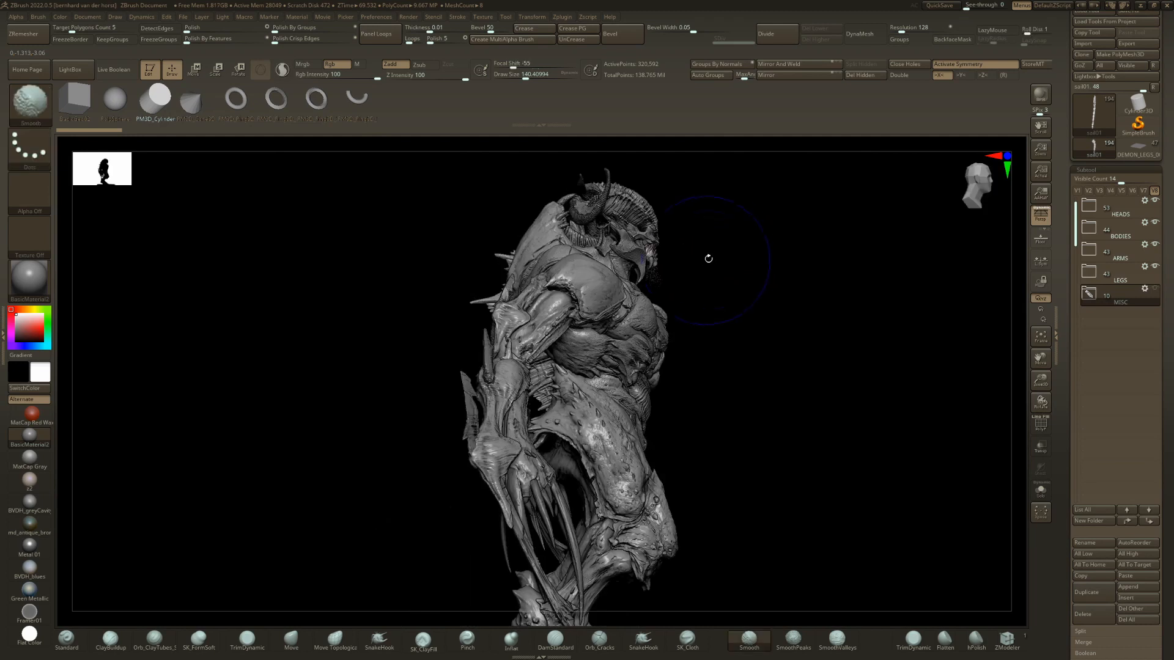
{"action": "right_click_drag", "start_coordinate": [687, 304], "coordinate": [666, 220], "text": "ctrl"}
{"action": "right_click_drag", "start_coordinate": [495, 294], "coordinate": [668, 332], "text": "shift"}
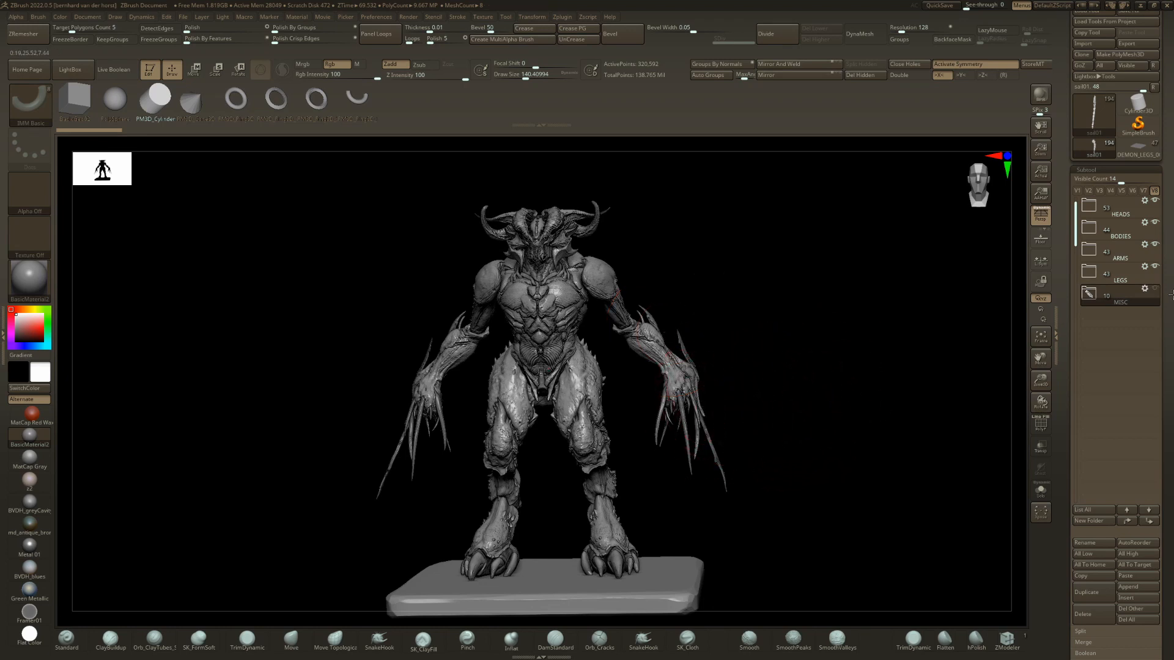
{"action": "mouse_move", "coordinate": [1172, 295]}
{"action": "right_mouse_down"}
{"action": "mouse_move", "coordinate": [734, 367]}
{"action": "mouse_move", "coordinate": [306, 493]}
{"action": "mouse_move", "coordinate": [691, 361]}
{"action": "mouse_move", "coordinate": [721, 341]}
{"action": "mouse_move", "coordinate": [644, 350]}
{"action": "mouse_move", "coordinate": [661, 353]}
{"action": "right_mouse_up"}
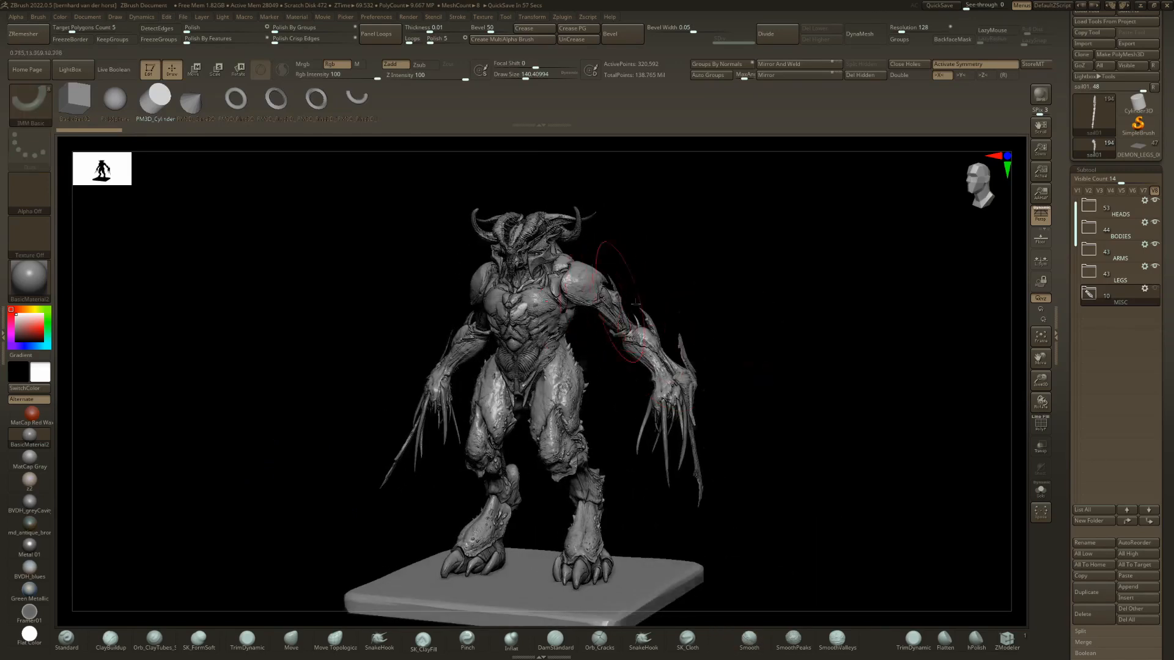
{"action": "key", "text": "b"}
{"action": "key", "text": "s"}
{"action": "key", "text": "t"}
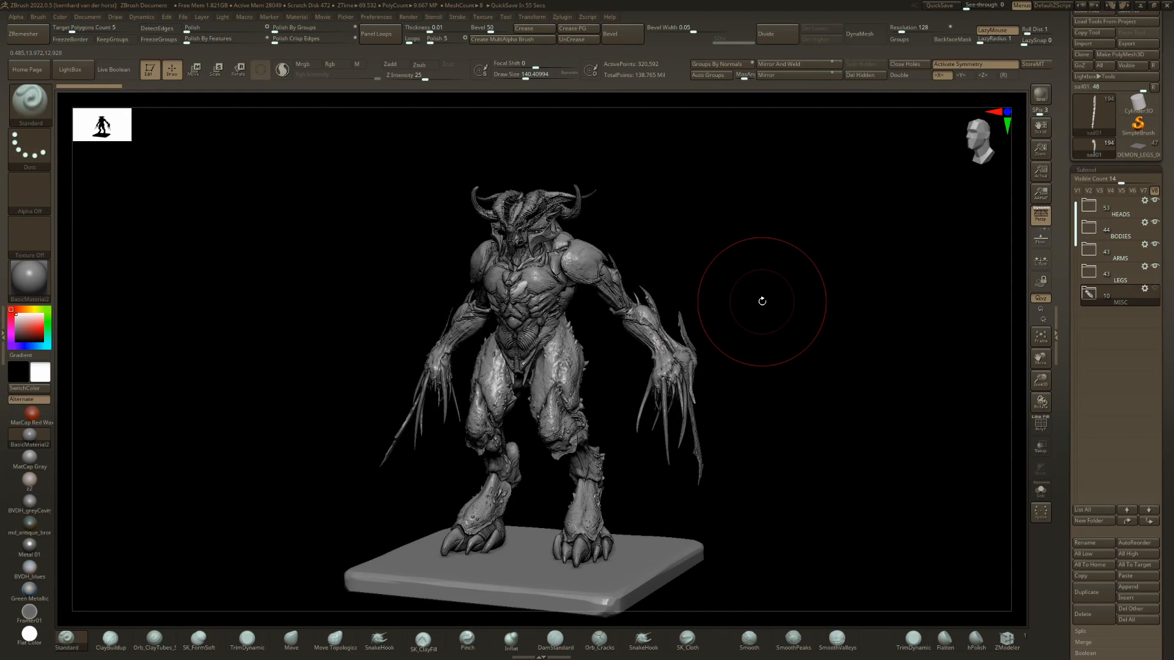
{"action": "left_click", "coordinate": [1090, 272]}
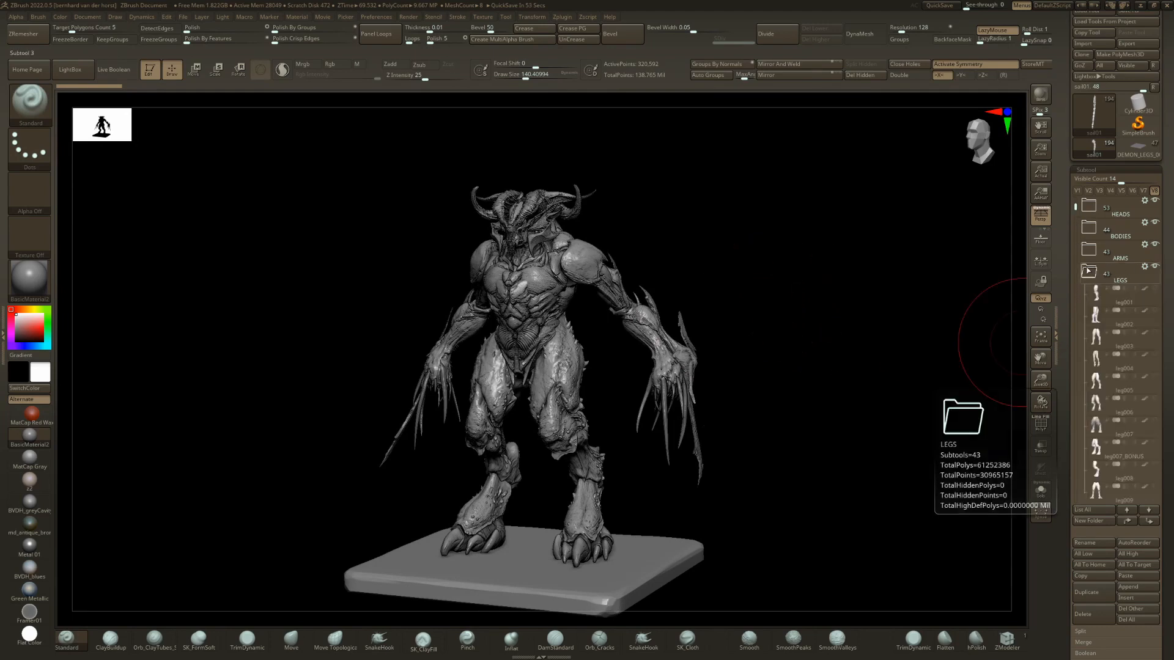
{"action": "mouse_move", "coordinate": [679, 342]}
{"action": "right_mouse_down"}
{"action": "mouse_move", "coordinate": [629, 359]}
{"action": "mouse_move", "coordinate": [623, 385]}
{"action": "mouse_move", "coordinate": [504, 371]}
{"action": "mouse_move", "coordinate": [515, 372]}
{"action": "right_mouse_up"}
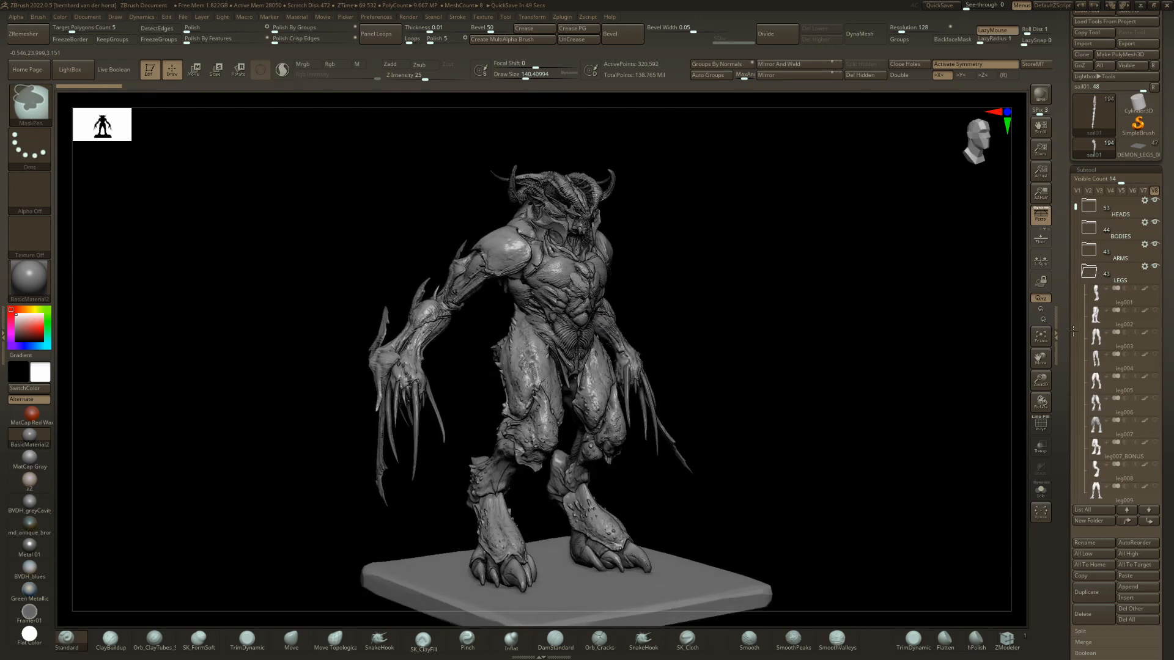
Switch to the leg001 part in the LEGS folder and isolate it from the rest of the demon.
{"action": "left_click", "coordinate": [1098, 293]}
{"action": "right_click_drag", "start_coordinate": [794, 432], "coordinate": [768, 420], "text": "ctrl"}
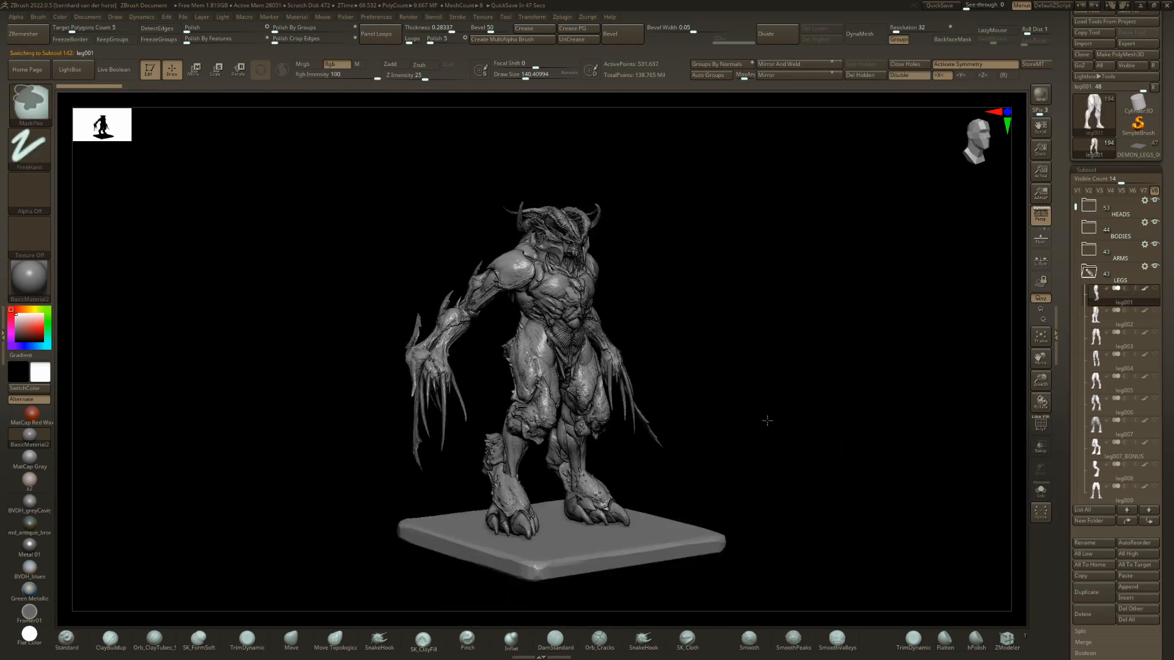
{"action": "key", "text": "ctrl+shift+s"}
{"action": "right_click_drag", "start_coordinate": [414, 343], "coordinate": [464, 428], "text": "ctrl"}
{"action": "right_click_drag", "start_coordinate": [465, 427], "coordinate": [682, 318]}
{"action": "right_click_drag", "start_coordinate": [683, 318], "coordinate": [593, 354], "text": "shift"}
Change the material to the antique bronze MatCap and inspect the isolated leg001 from front and back.
{"action": "left_click", "coordinate": [35, 536]}
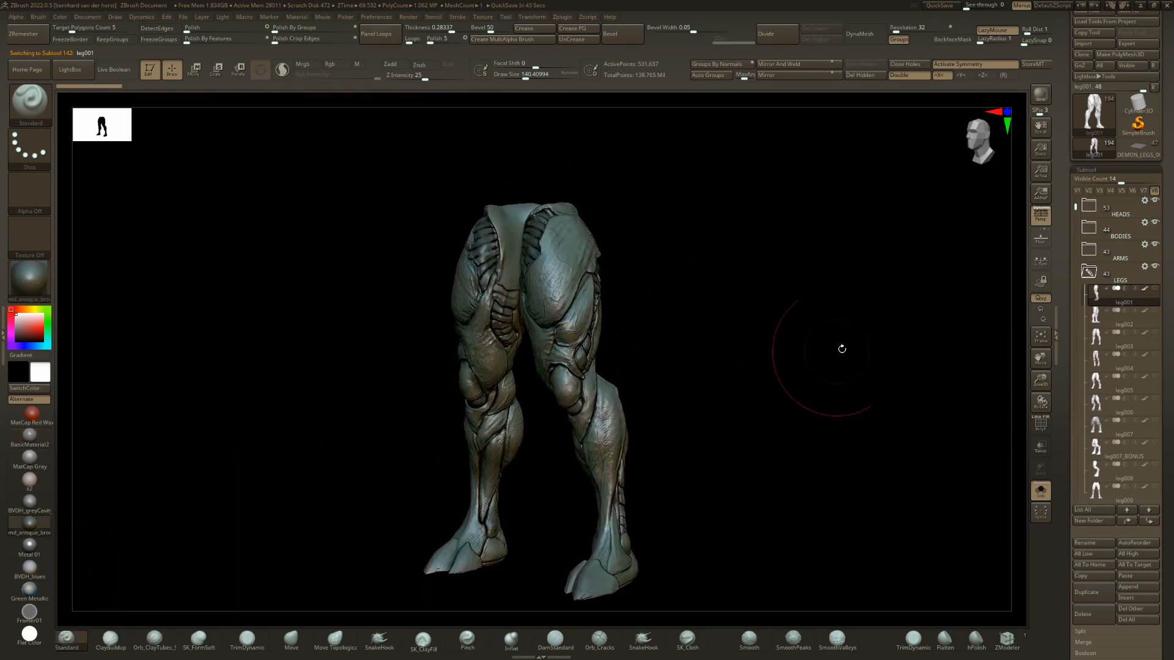
{"action": "right_click_drag", "start_coordinate": [841, 343], "coordinate": [775, 353]}
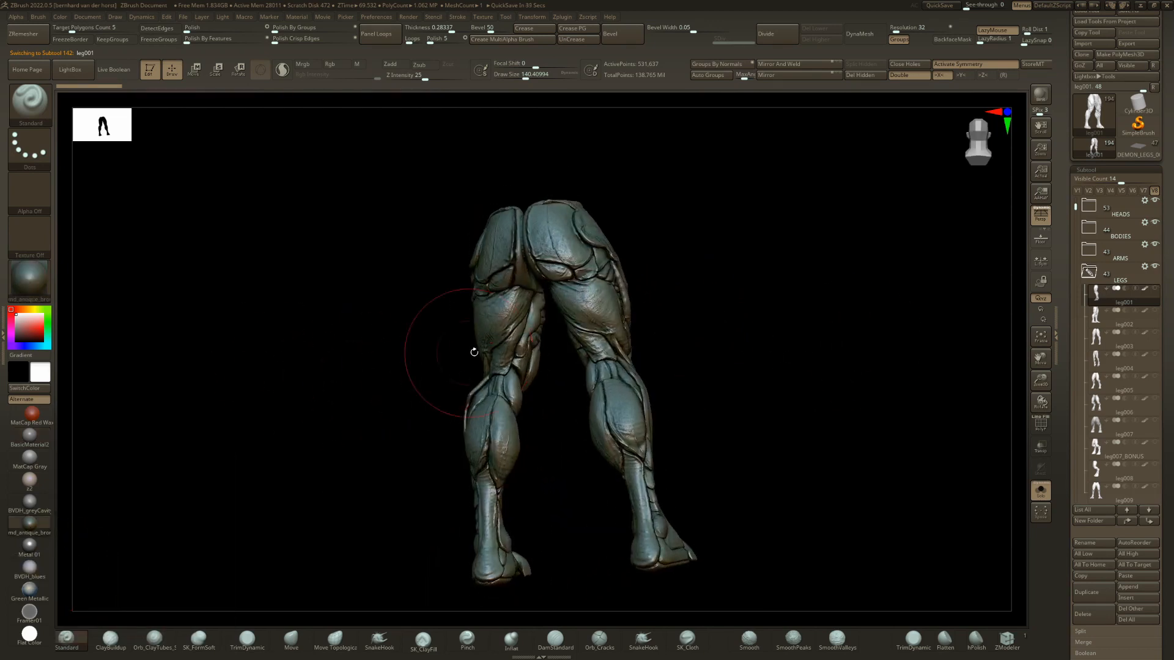
{"action": "right_click_drag", "start_coordinate": [471, 349], "coordinate": [546, 357]}
{"action": "mouse_move", "coordinate": [593, 355]}
{"action": "left_mouse_down", "text": "shift"}
{"action": "mouse_move", "coordinate": [599, 368]}
{"action": "mouse_move", "coordinate": [548, 373]}
{"action": "mouse_move", "coordinate": [571, 380]}
{"action": "left_mouse_up", "text": "shift"}
Step through the isolated leg variants from leg002 to leg007_BONUS, checking each shape.
{"action": "key", "text": "Down"}
{"action": "key", "text": "Down"}
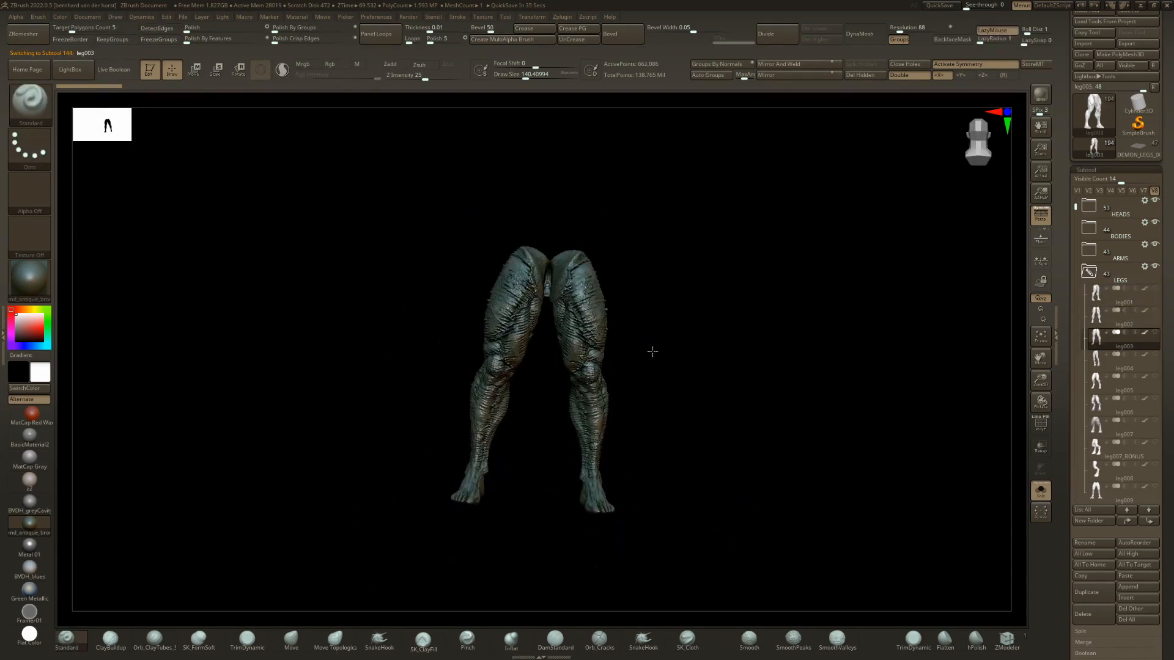
{"action": "key", "text": "Down"}
{"action": "key", "text": "Down"}
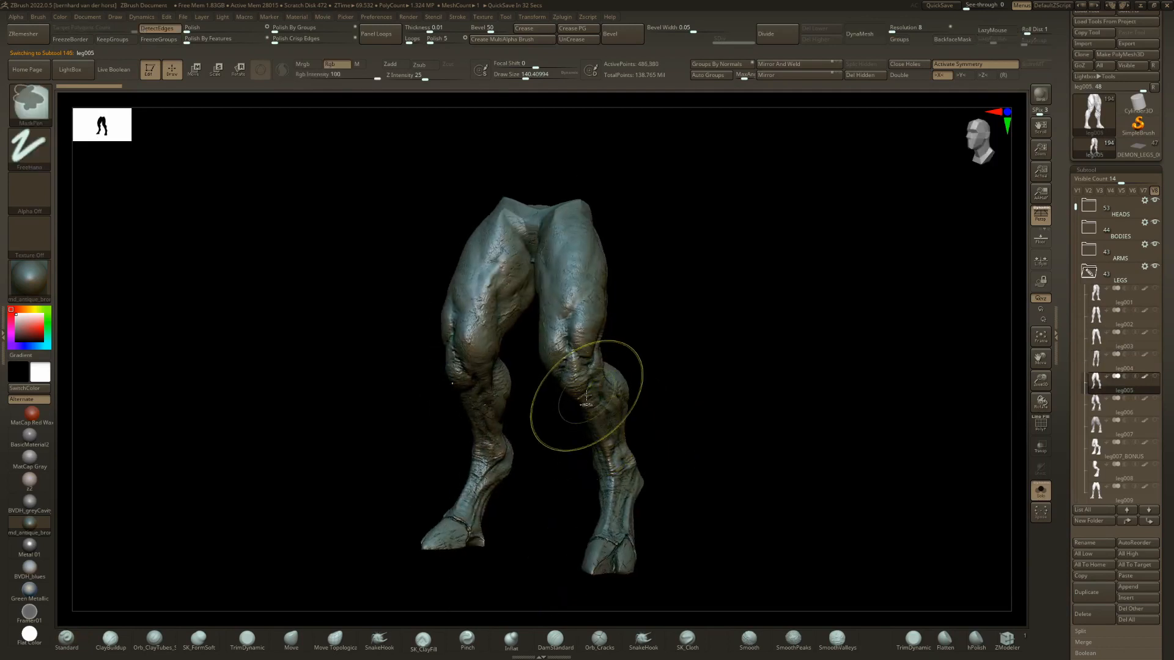
{"action": "key", "text": "Down"}
{"action": "key", "text": "Down"}
{"action": "key", "text": "Down"}
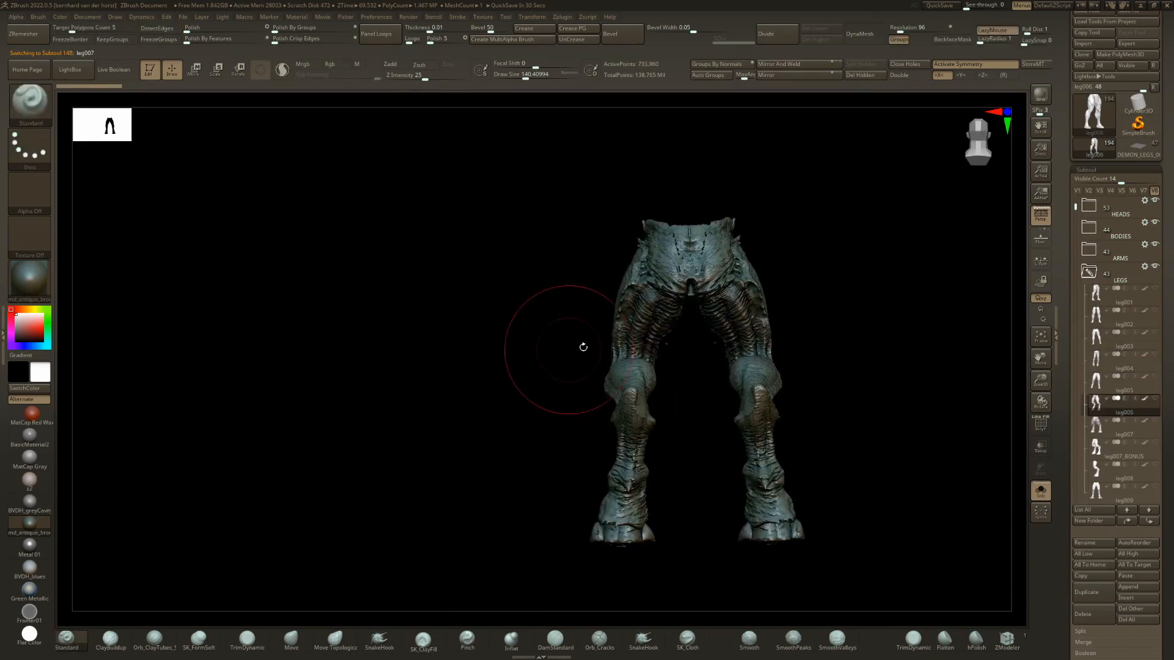
Step through the further leg variants up to leg015, examine it and return to showing the full demon.
{"action": "key", "text": "Down"}
{"action": "key", "text": "Down"}
{"action": "key", "text": "Down"}
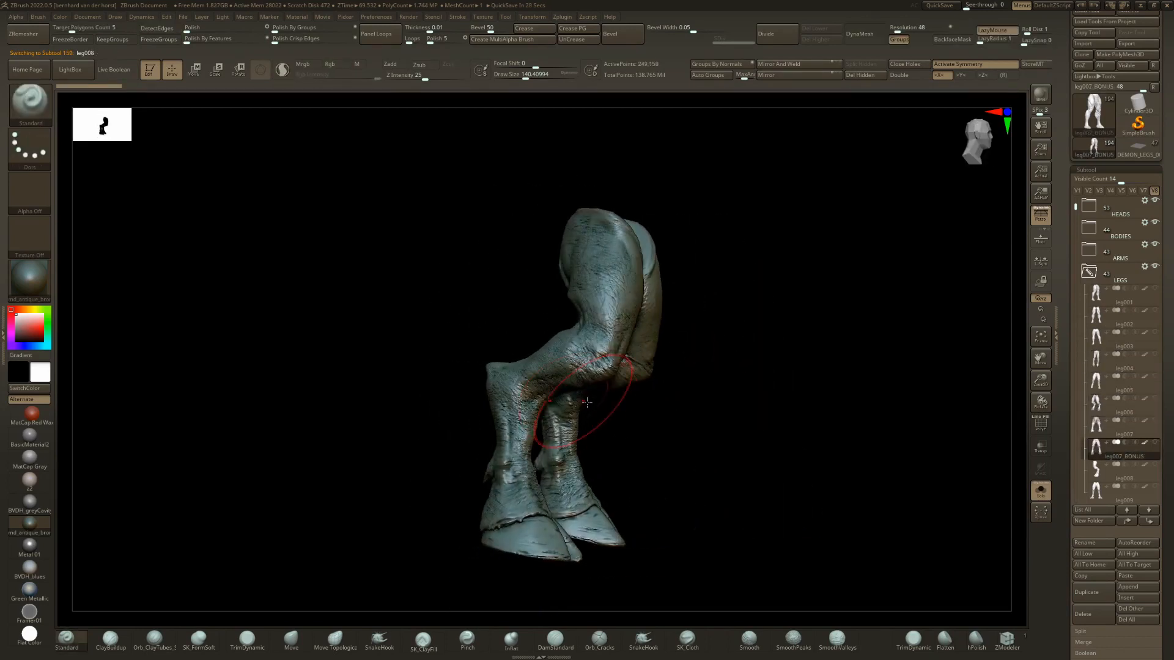
{"action": "key", "text": "Down"}
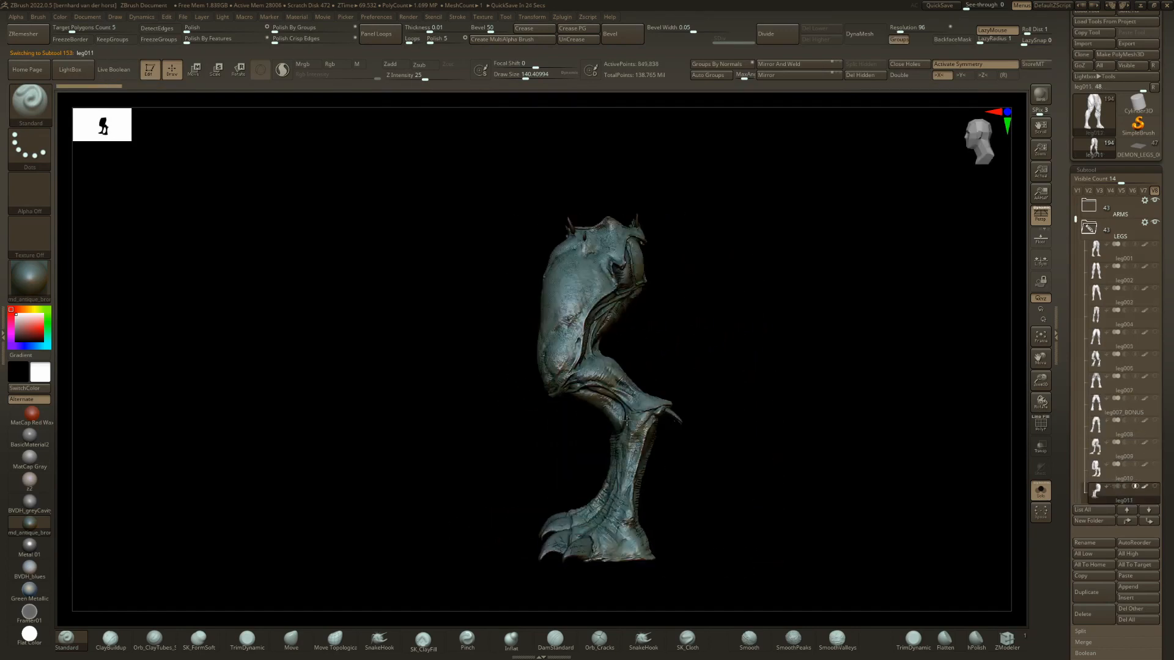
{"action": "key", "text": "Down"}
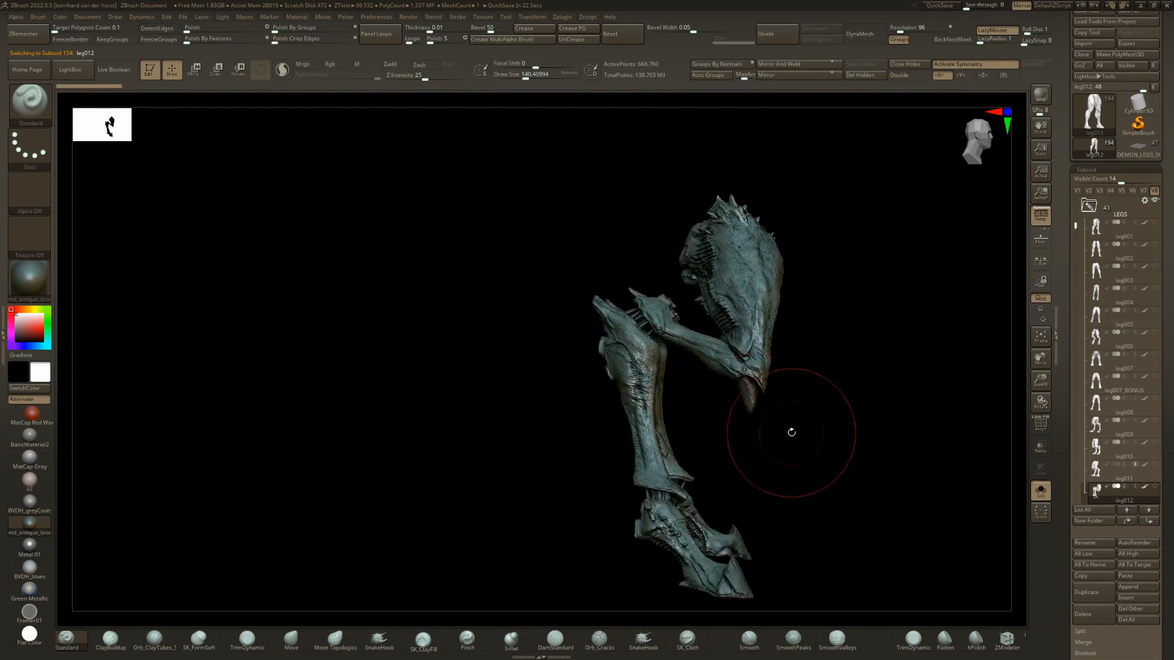
{"action": "key", "text": "Down"}
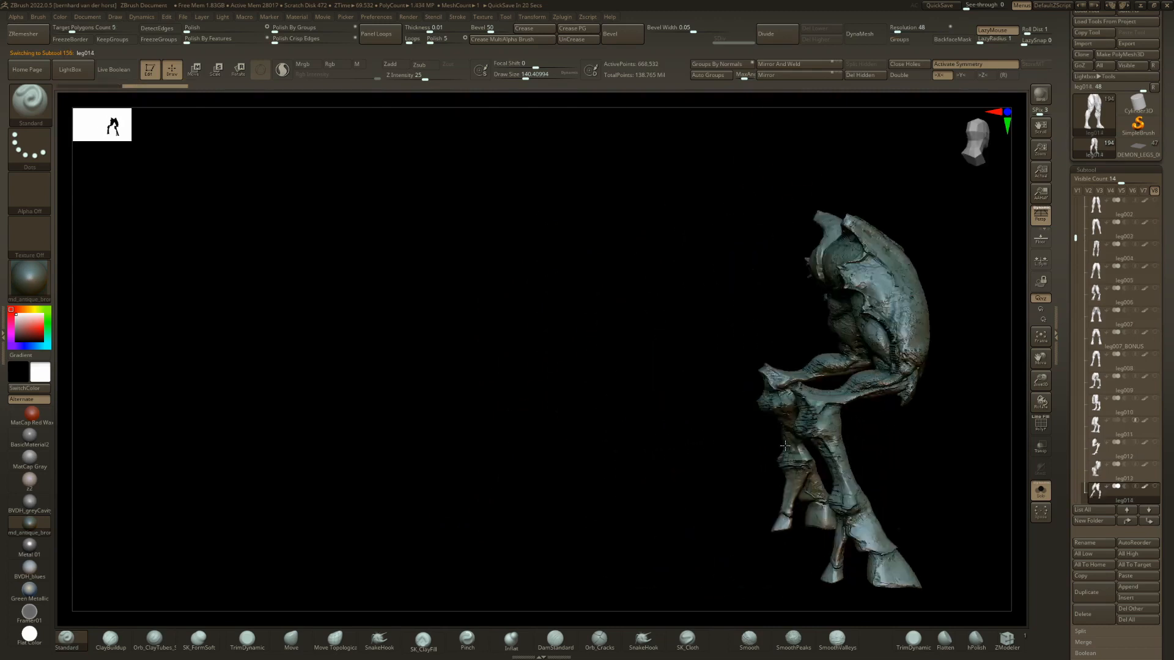
{"action": "left_click_drag", "start_coordinate": [805, 437], "coordinate": [554, 419]}
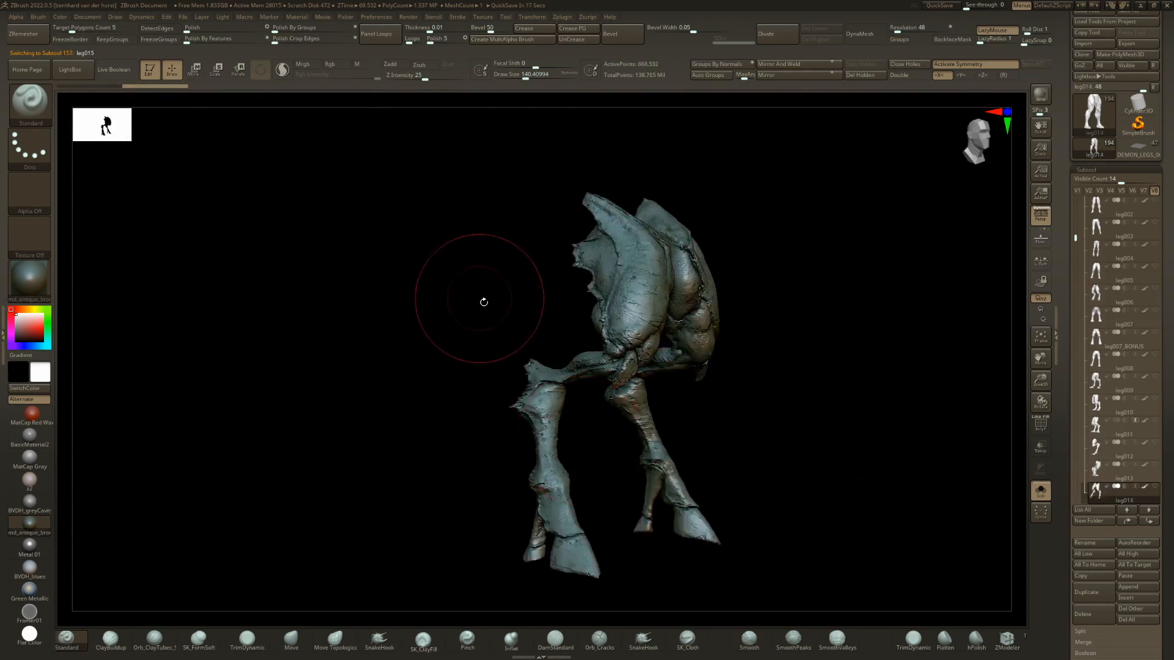
{"action": "left_click_drag", "start_coordinate": [545, 318], "coordinate": [498, 320]}
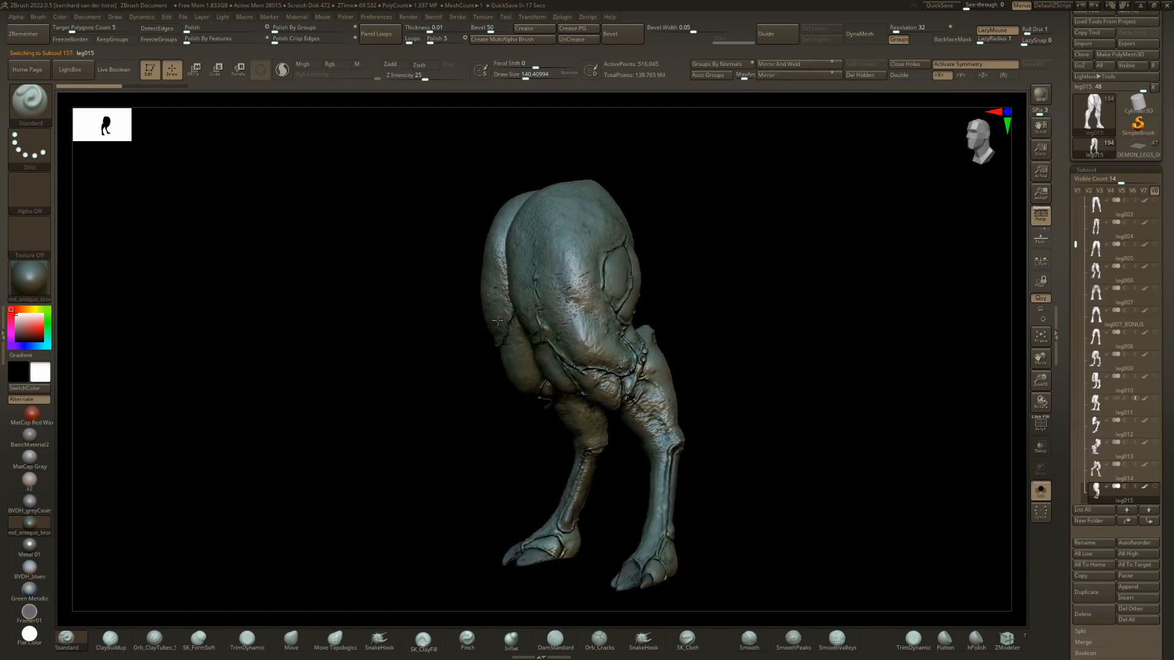
{"action": "right_click_drag", "start_coordinate": [498, 321], "coordinate": [452, 281], "text": "ctrl"}
{"action": "key", "text": "ctrl+shift+s"}
{"action": "right_click_drag", "start_coordinate": [544, 343], "coordinate": [519, 345]}
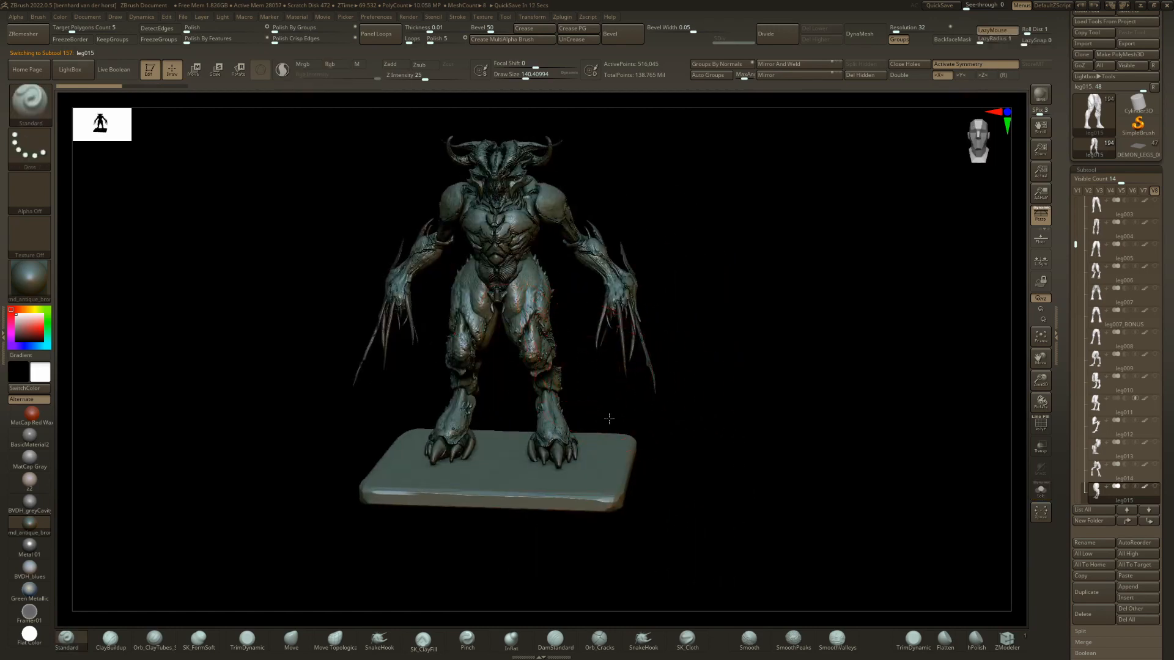